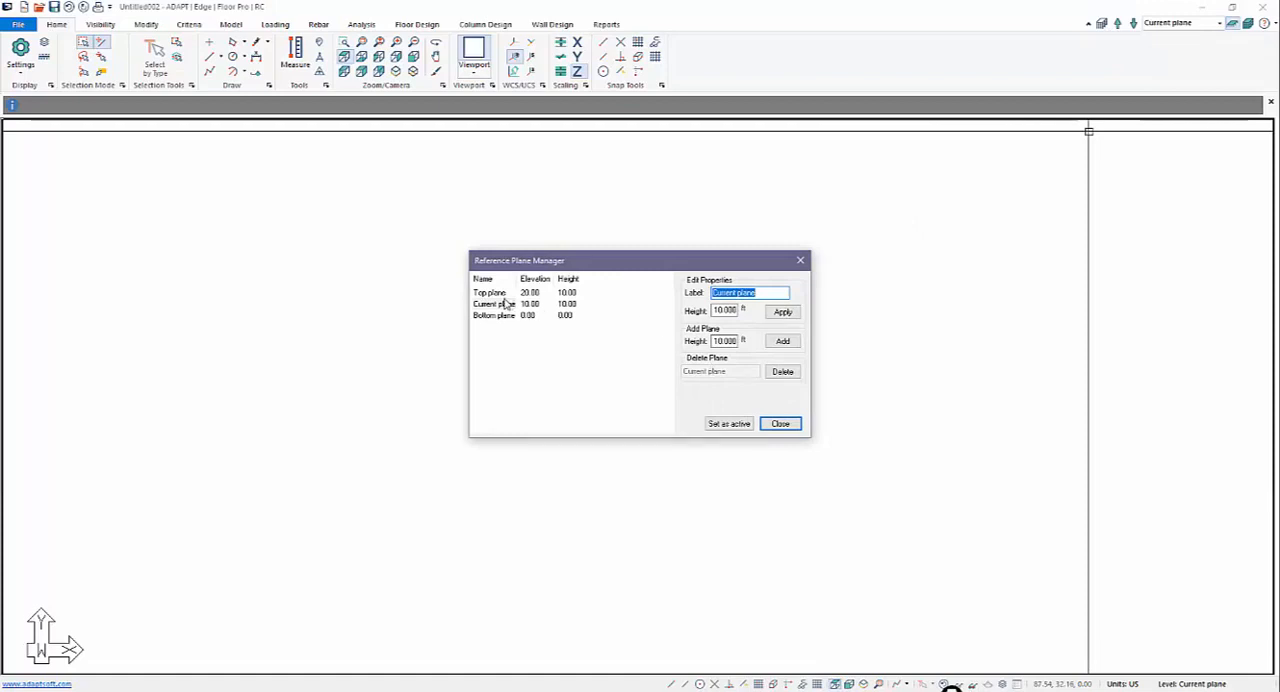
# Step: Add four reference planes above the top plane, each with a height of 10 ft
pyautogui.click(495, 294)
pyautogui.click(783, 341)
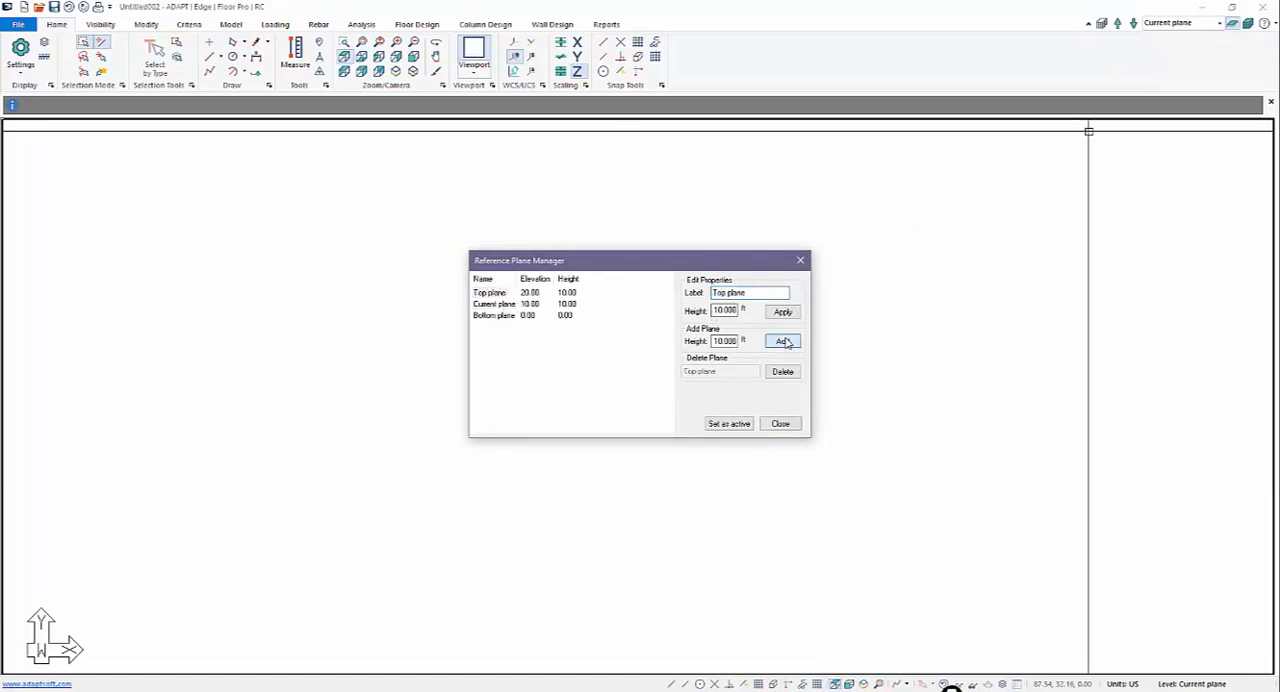
pyautogui.click(783, 341)
pyautogui.click(783, 341)
pyautogui.click(783, 341)
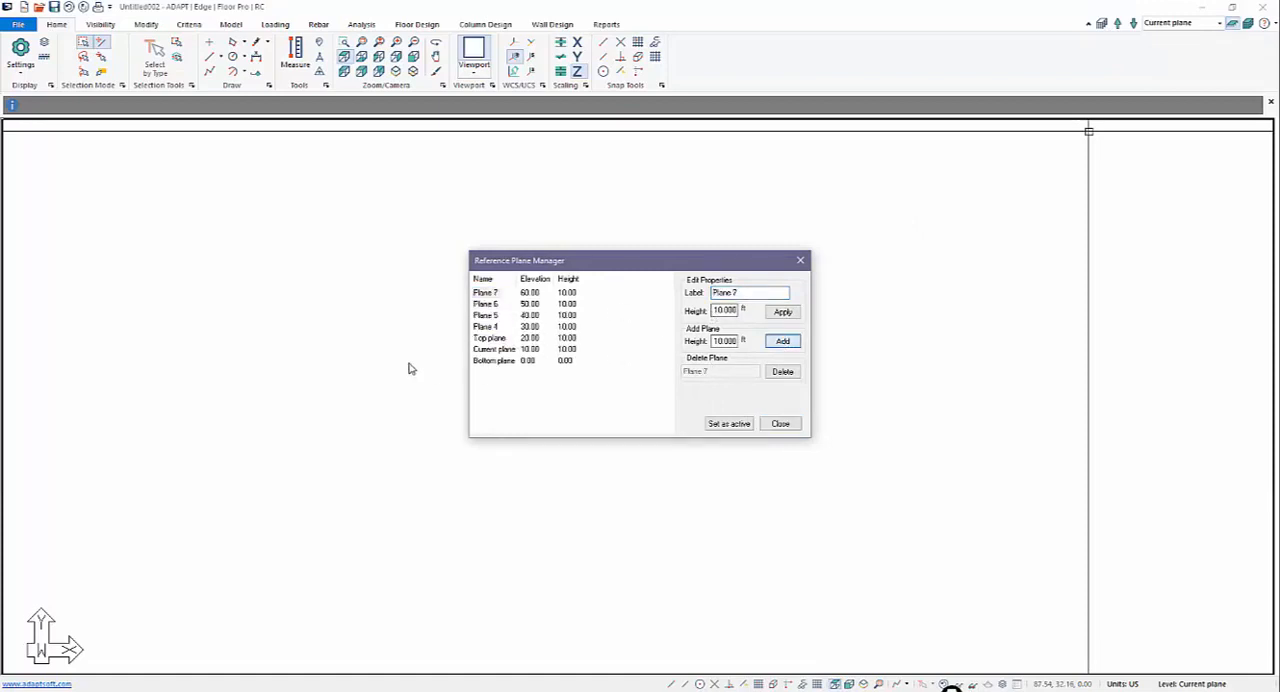
# Step: Rename the top plane as Plane 3 and the current plane as Plane 2
pyautogui.click(492, 340)
pyautogui.doubleClick(749, 292)
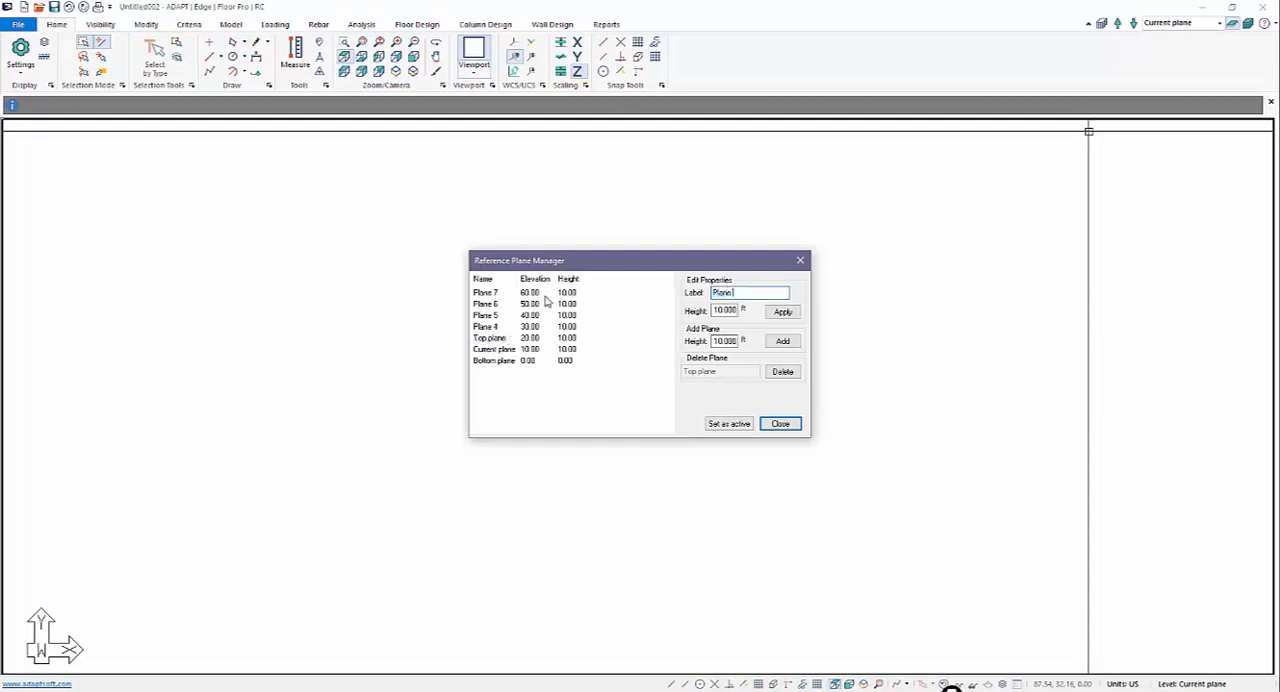
pyautogui.click(488, 350)
pyautogui.click(501, 340)
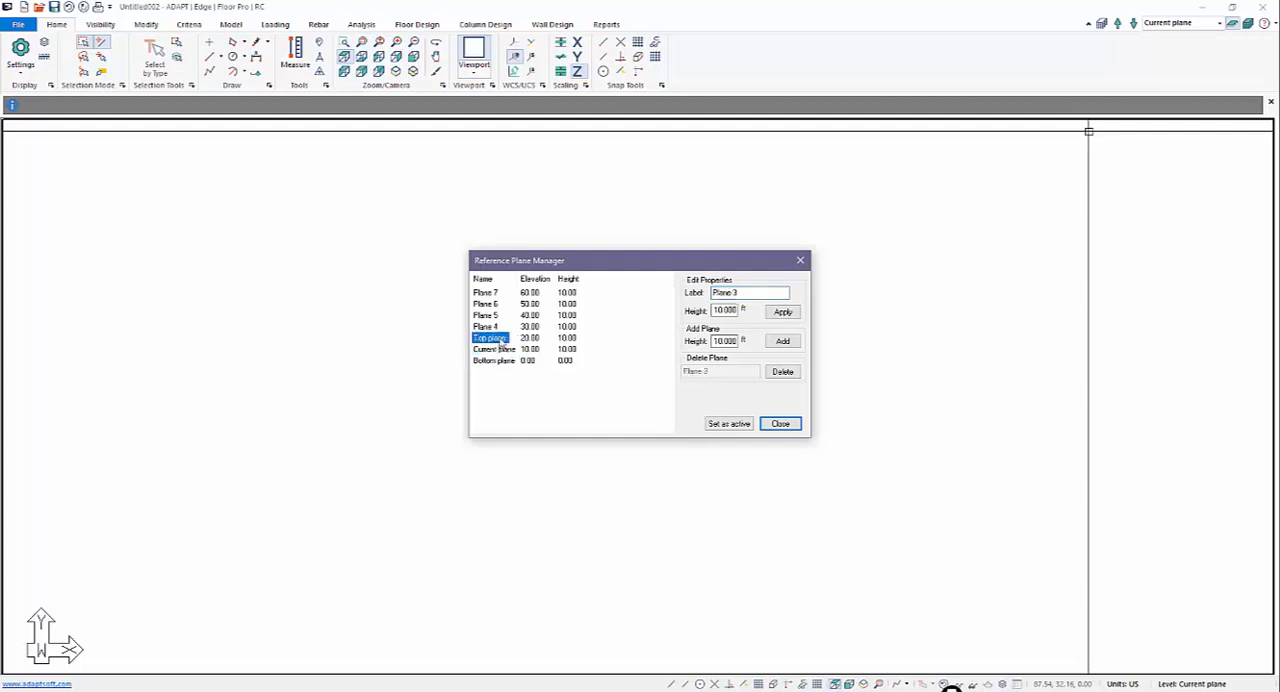
pyautogui.click(780, 313)
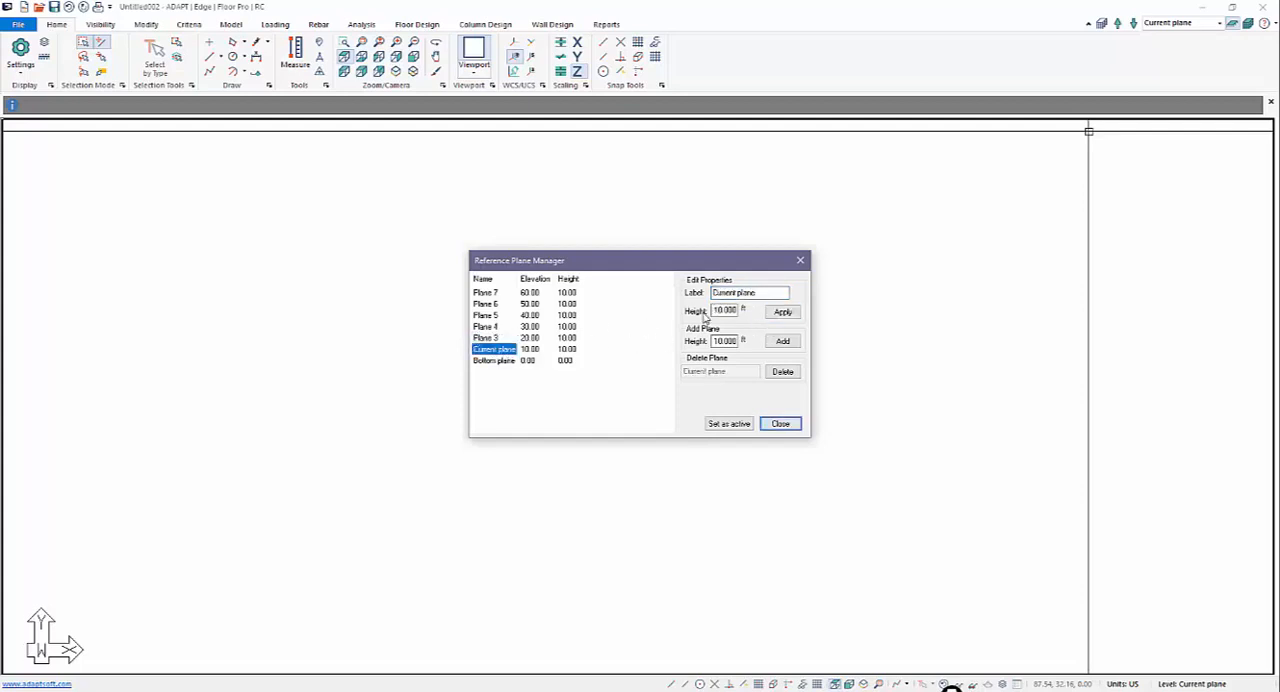
pyautogui.moveTo(781, 294); pyautogui.dragTo(445, 325)
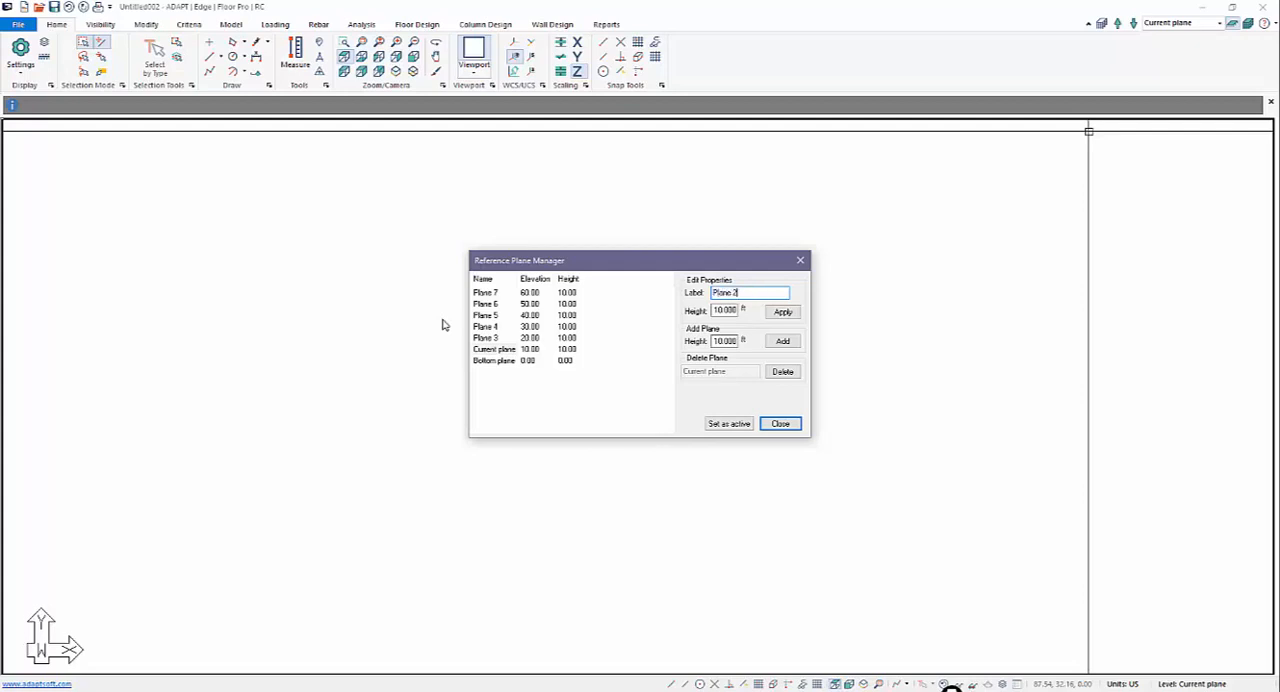
pyautogui.click(779, 312)
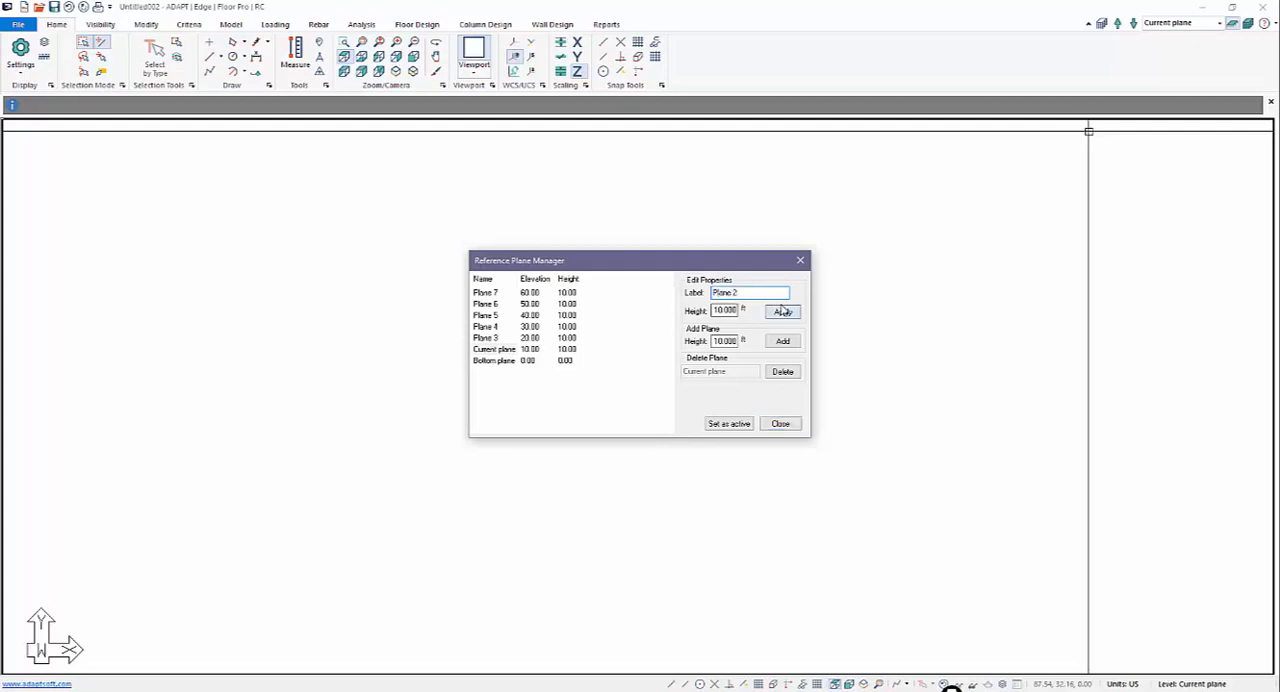
# Step: Rename the bottom plane as Base and close the reference plane manager
pyautogui.click(482, 352)
pyautogui.click(490, 361)
pyautogui.press('Tab')
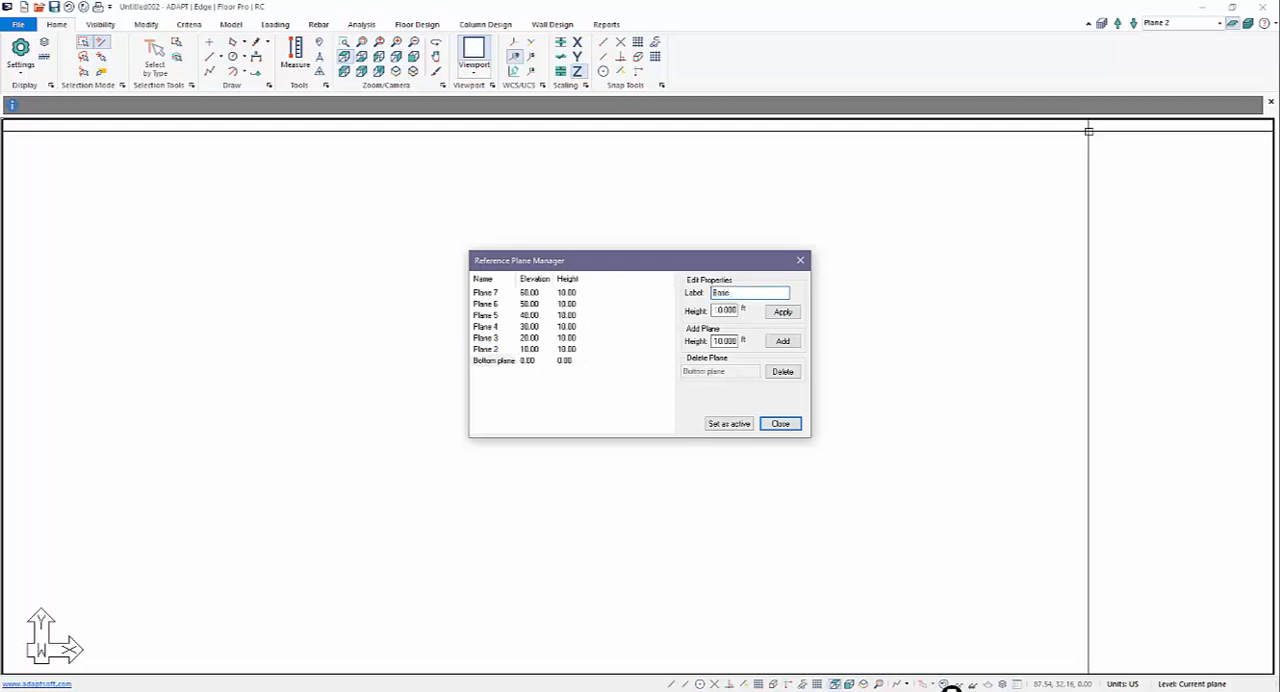
pyautogui.click(782, 312)
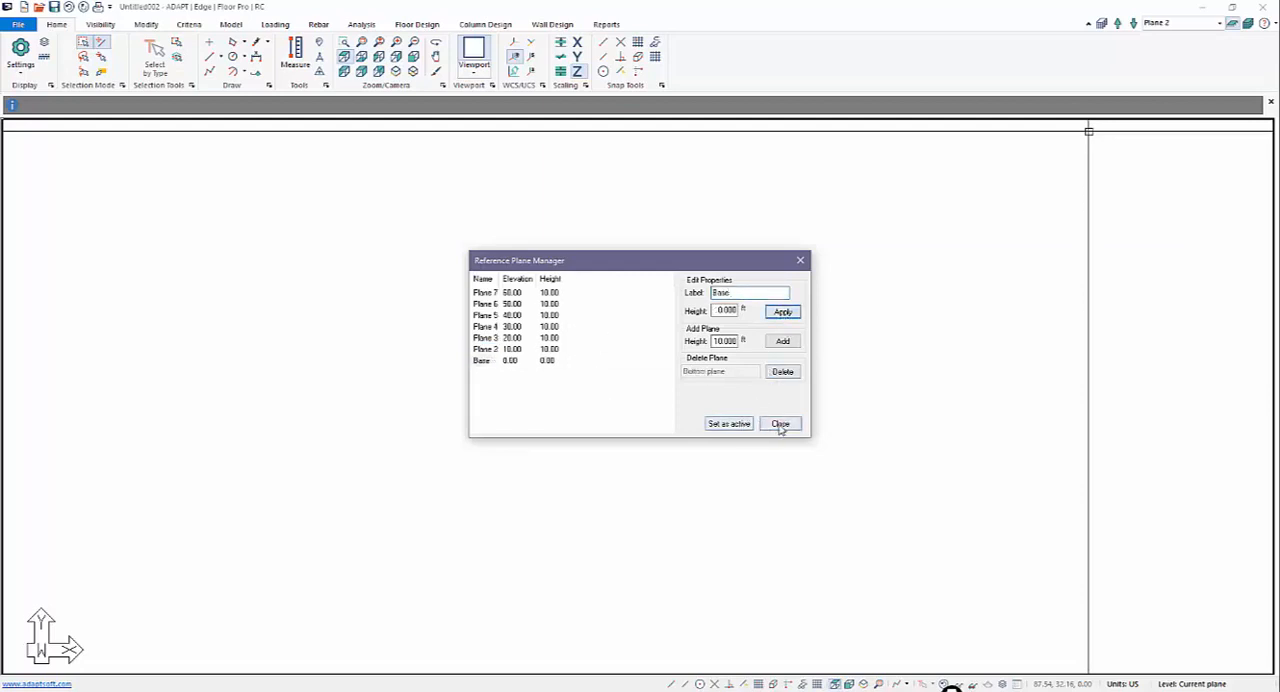
pyautogui.click(780, 424)
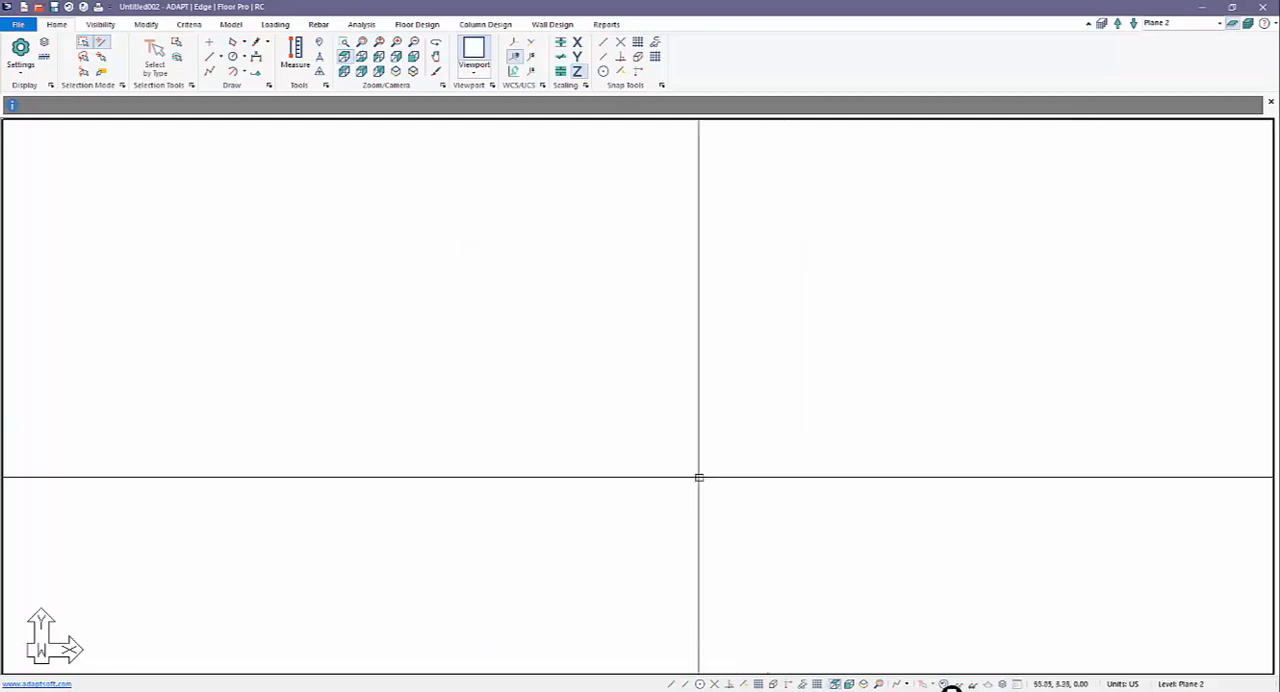
# Step: Make Plane 3 the active level and show a snap grid with 10 ft X and Y spacing
pyautogui.click(1119, 24)
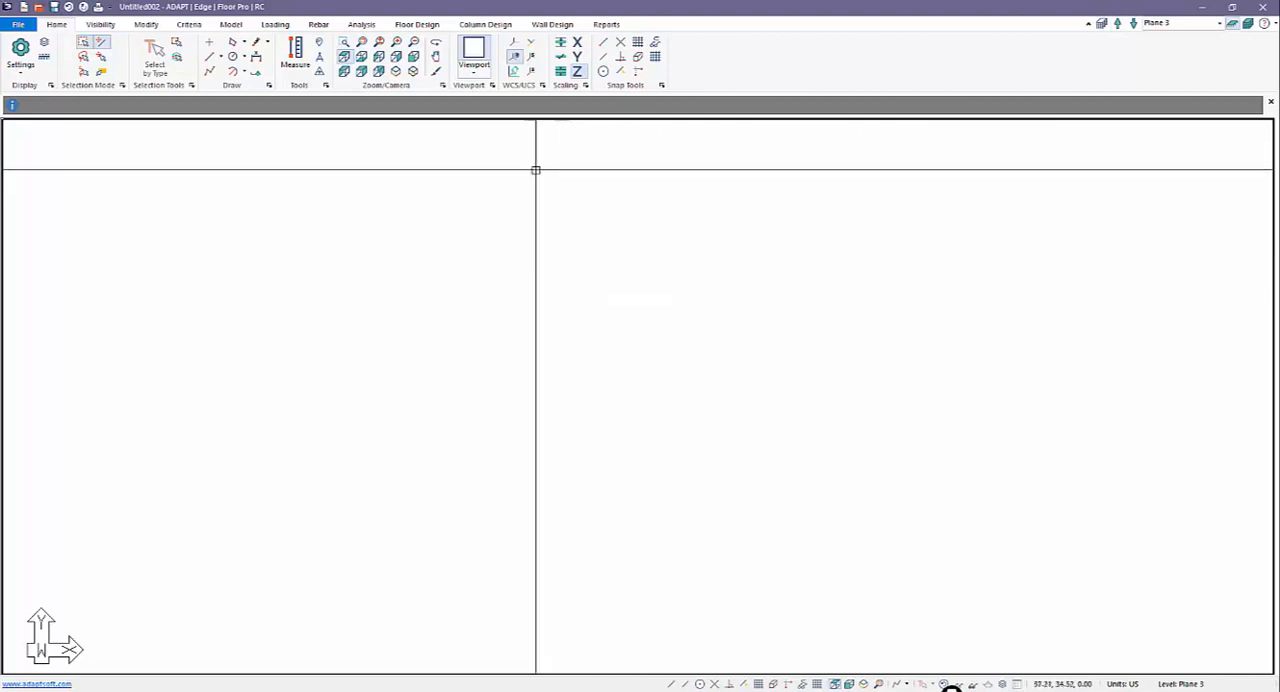
pyautogui.click(835, 684)
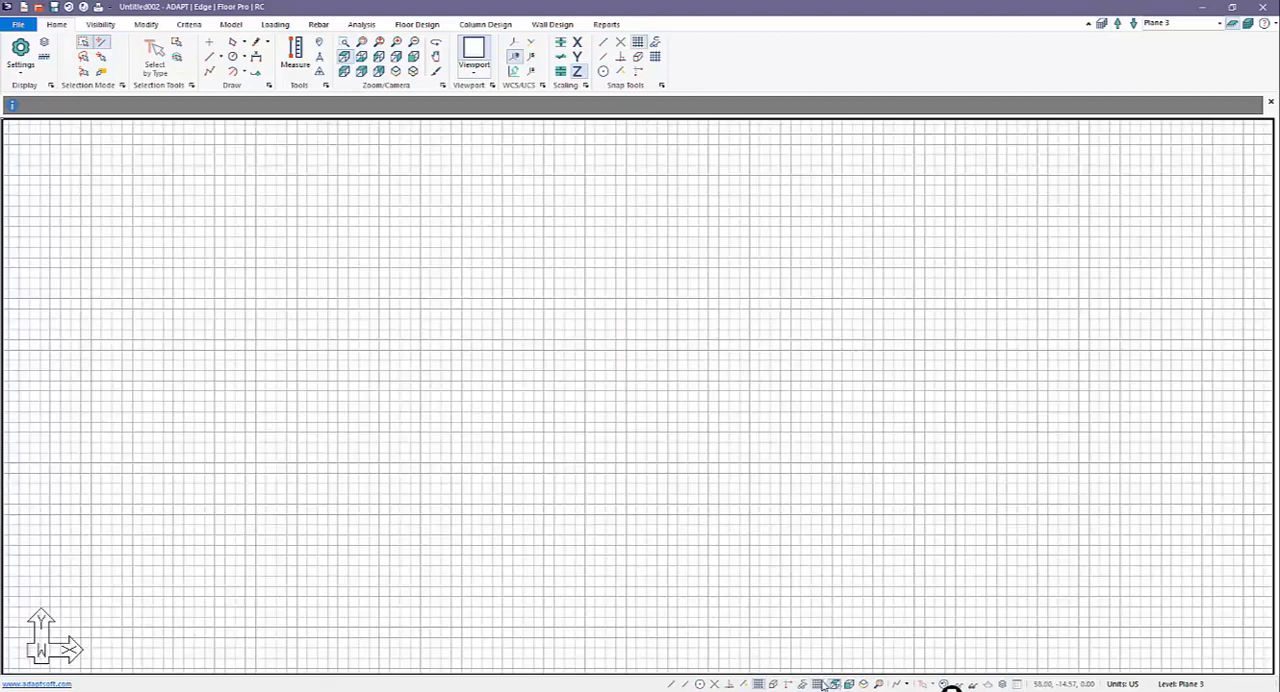
pyautogui.rightClick(834, 684)
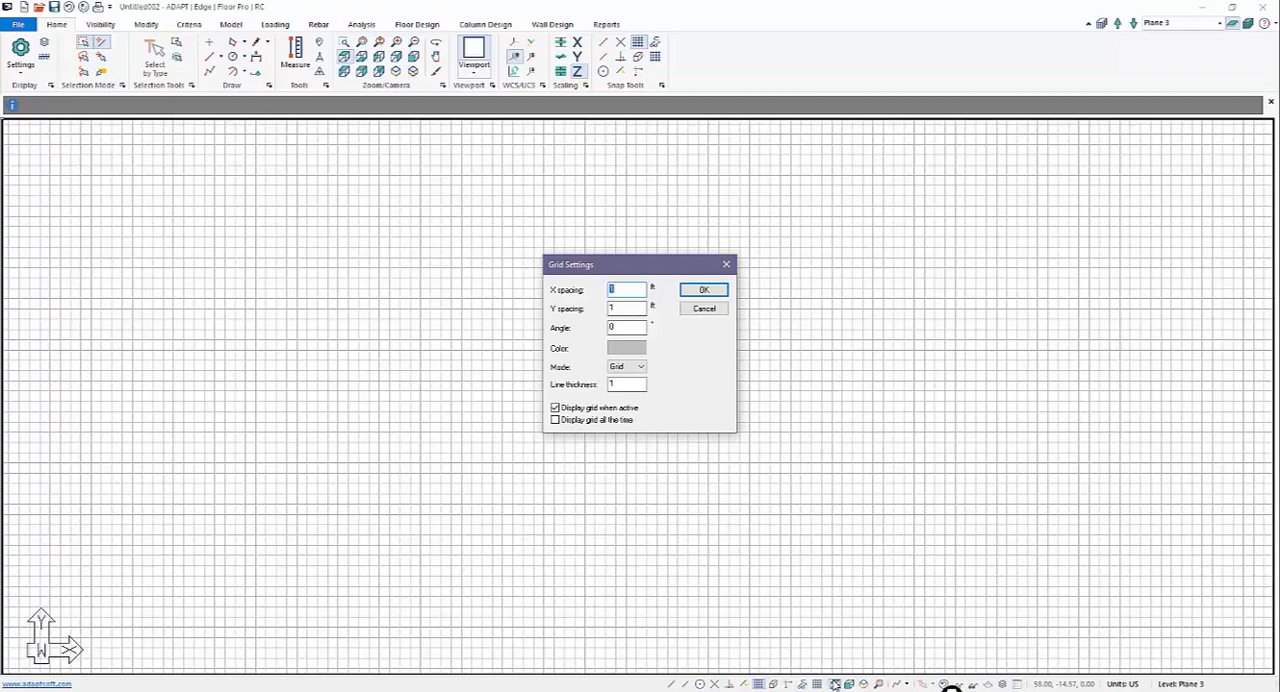
pyautogui.write('10')
pyautogui.press('Return')
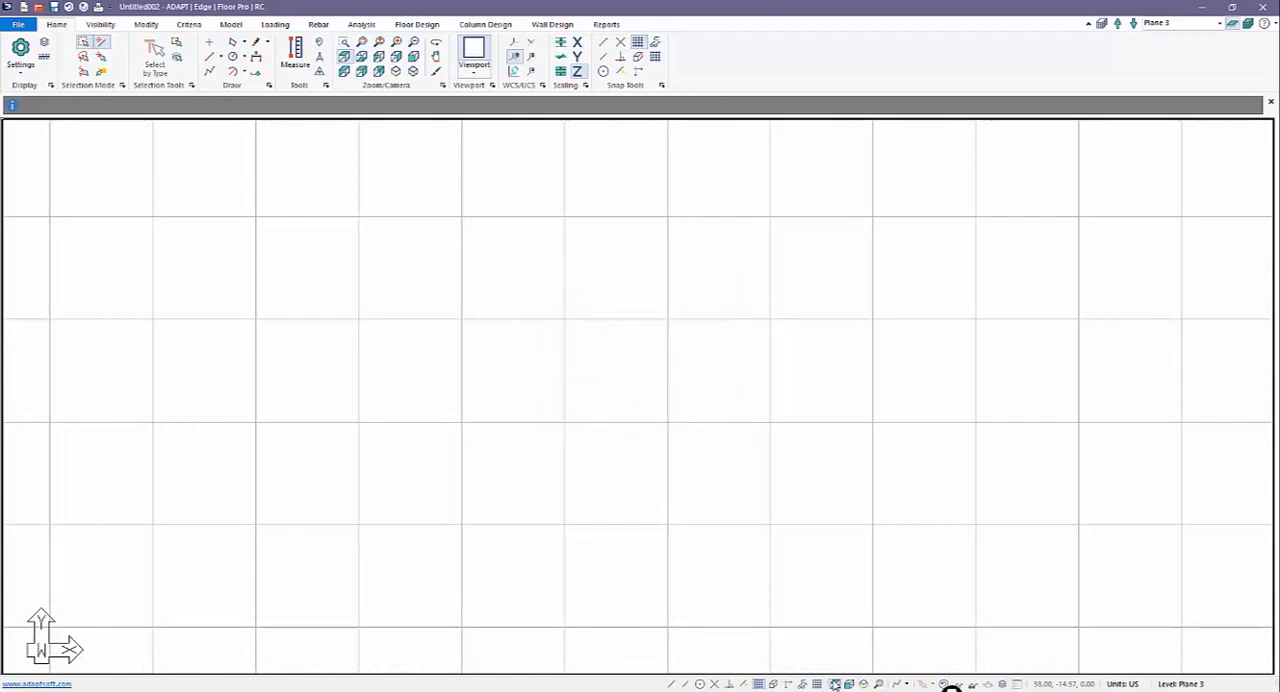
pyautogui.scroll(-4, 794, 488)
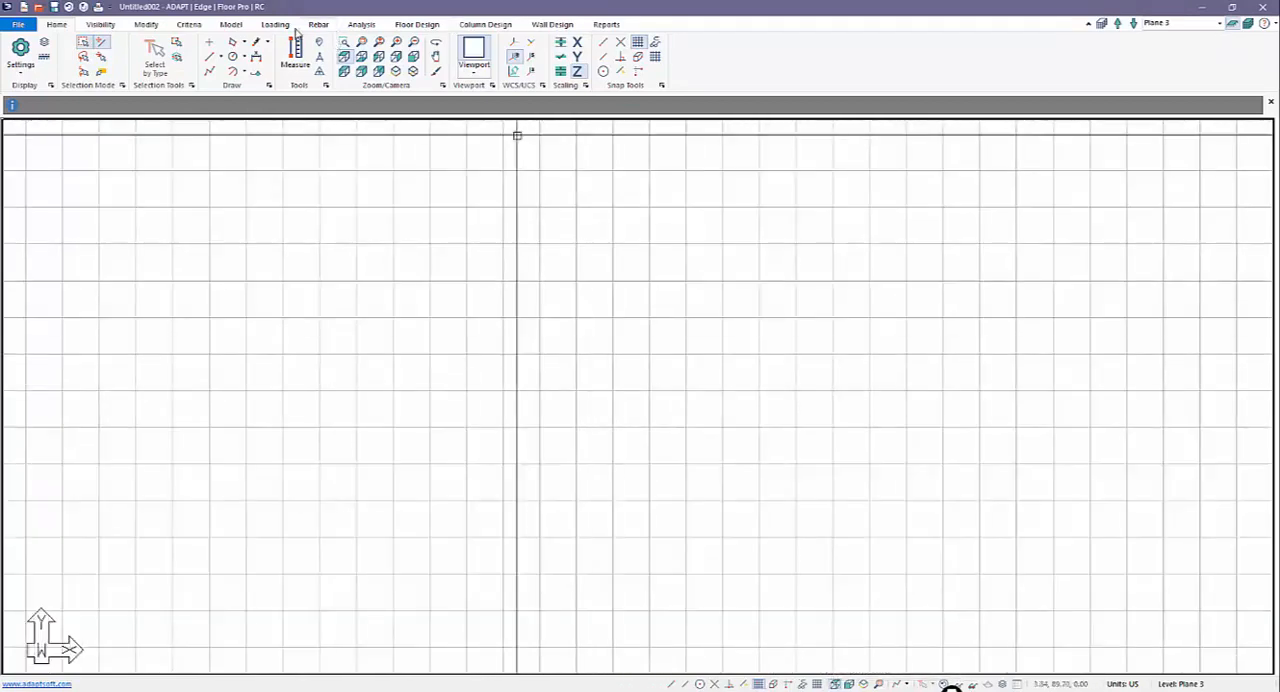
# Step: Place four rectangular columns with a 24 in A dimension on grid points along Y, spaced 30, 40 and 30 ft apart
pyautogui.click(236, 25)
pyautogui.click(291, 55)
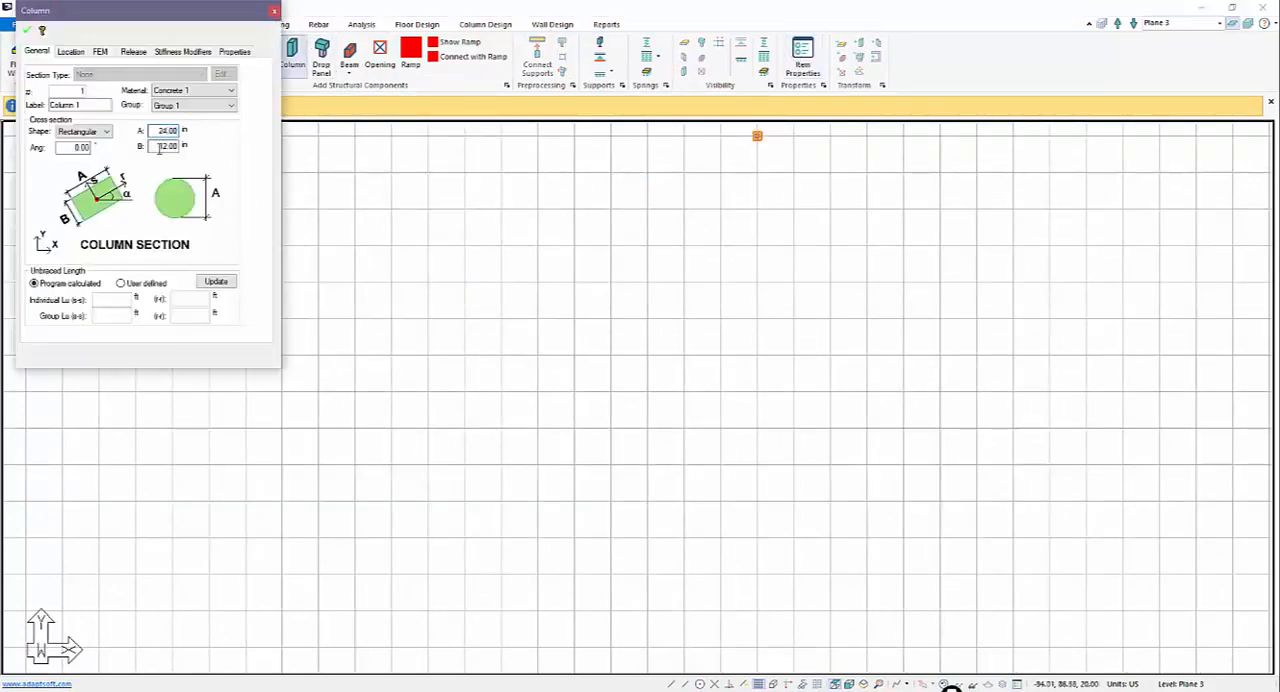
pyautogui.click(26, 34)
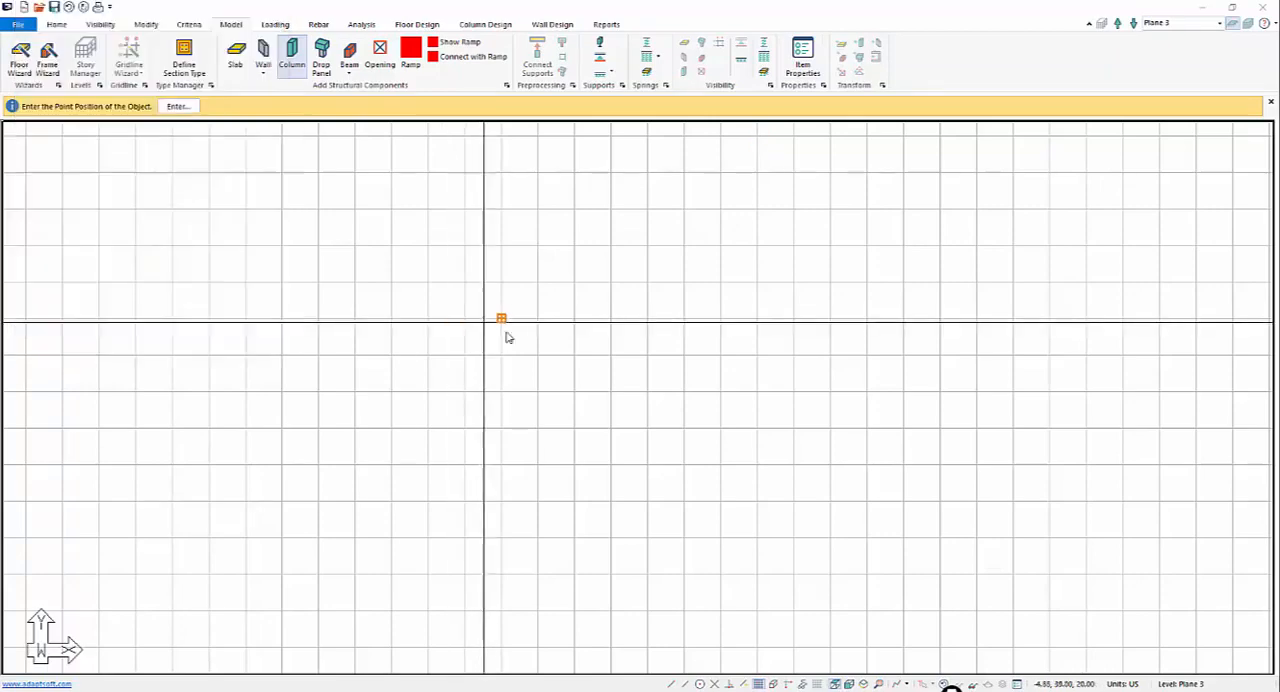
pyautogui.click(518, 249)
pyautogui.scroll(-1, 486, 290)
pyautogui.scroll(-1, 478, 308)
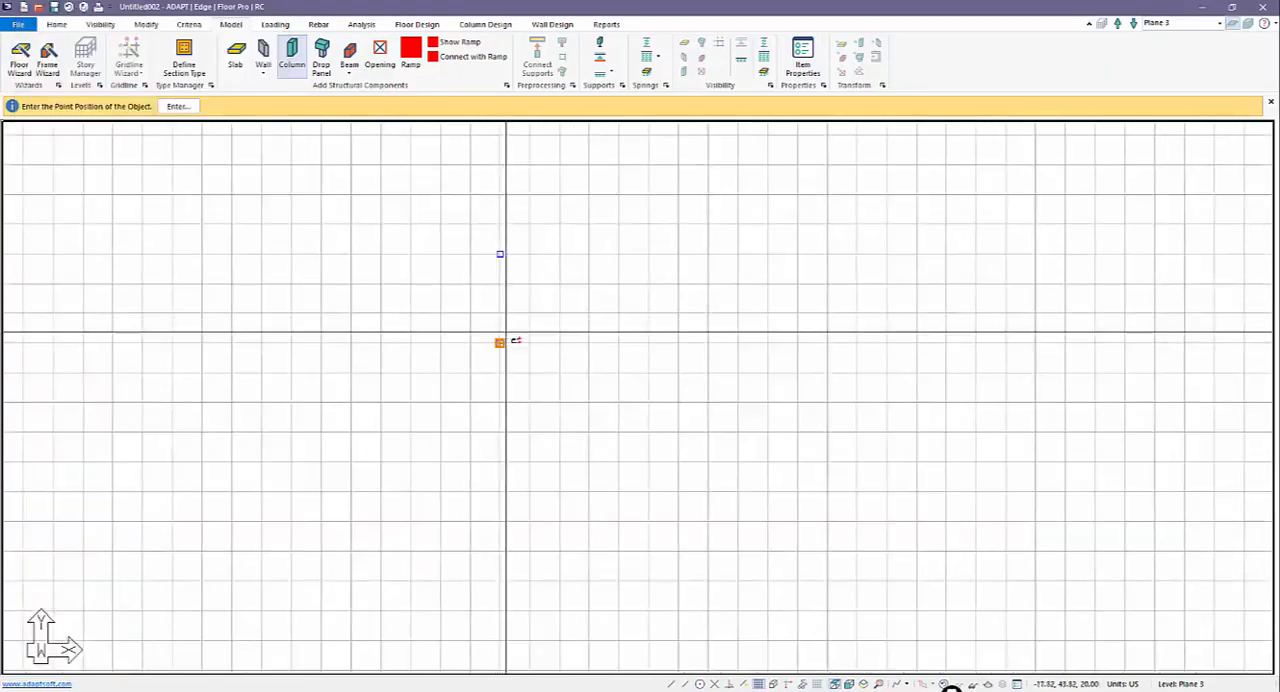
pyautogui.click(506, 344)
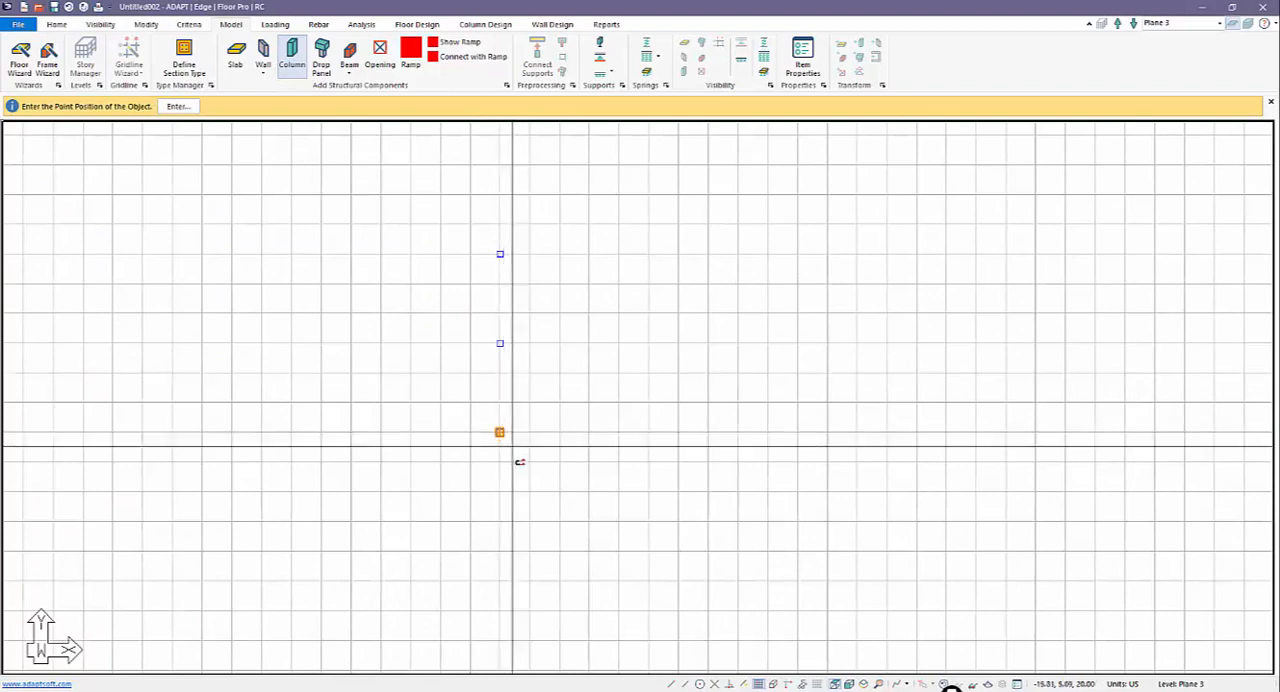
pyautogui.click(513, 463)
pyautogui.click(501, 550)
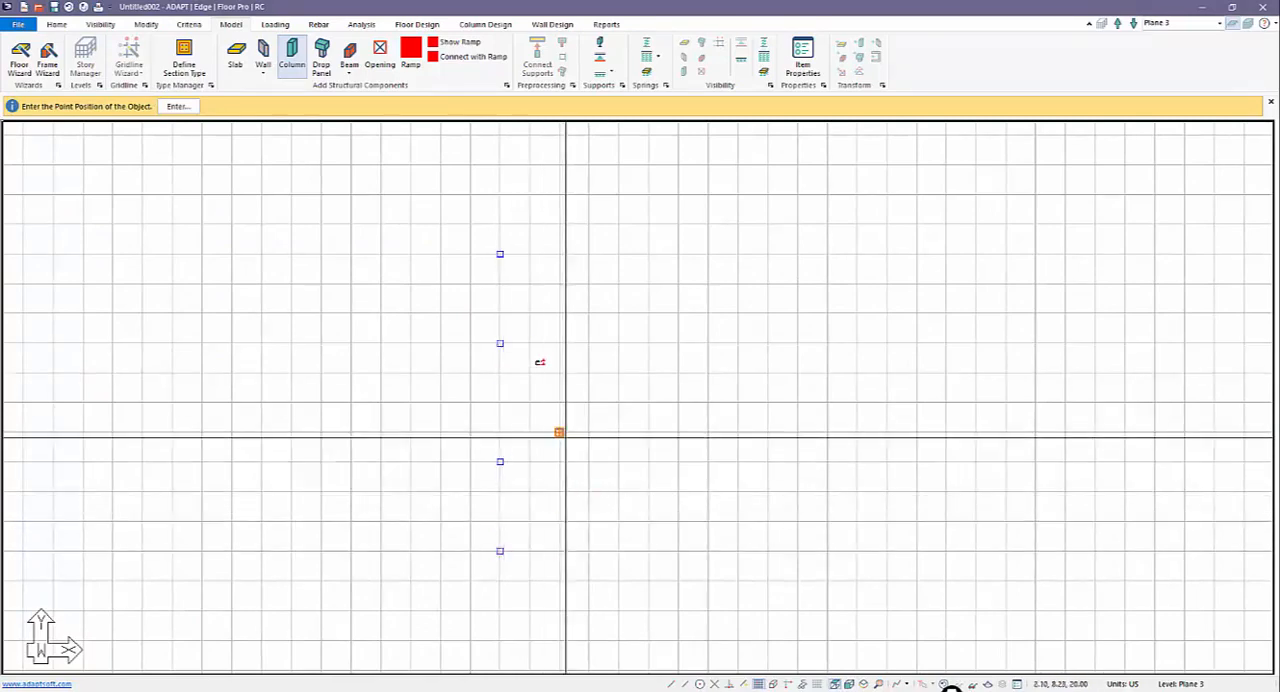
pyautogui.press('Escape')
# Step: Copy the line of four columns and paste it four times along positive X at 30 ft spacing
pyautogui.moveTo(457, 194); pyautogui.dragTo(588, 590)
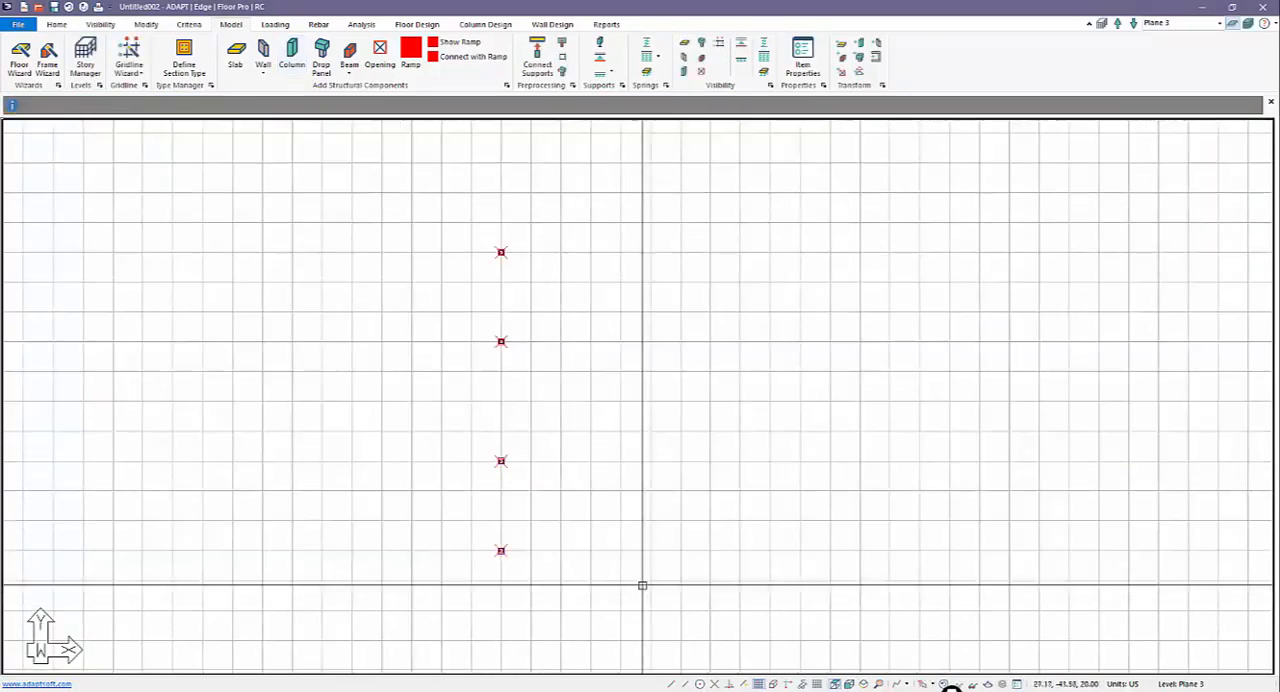
pyautogui.hotkey('ctrl', 'c')
pyautogui.hotkey('ctrl', 'v')
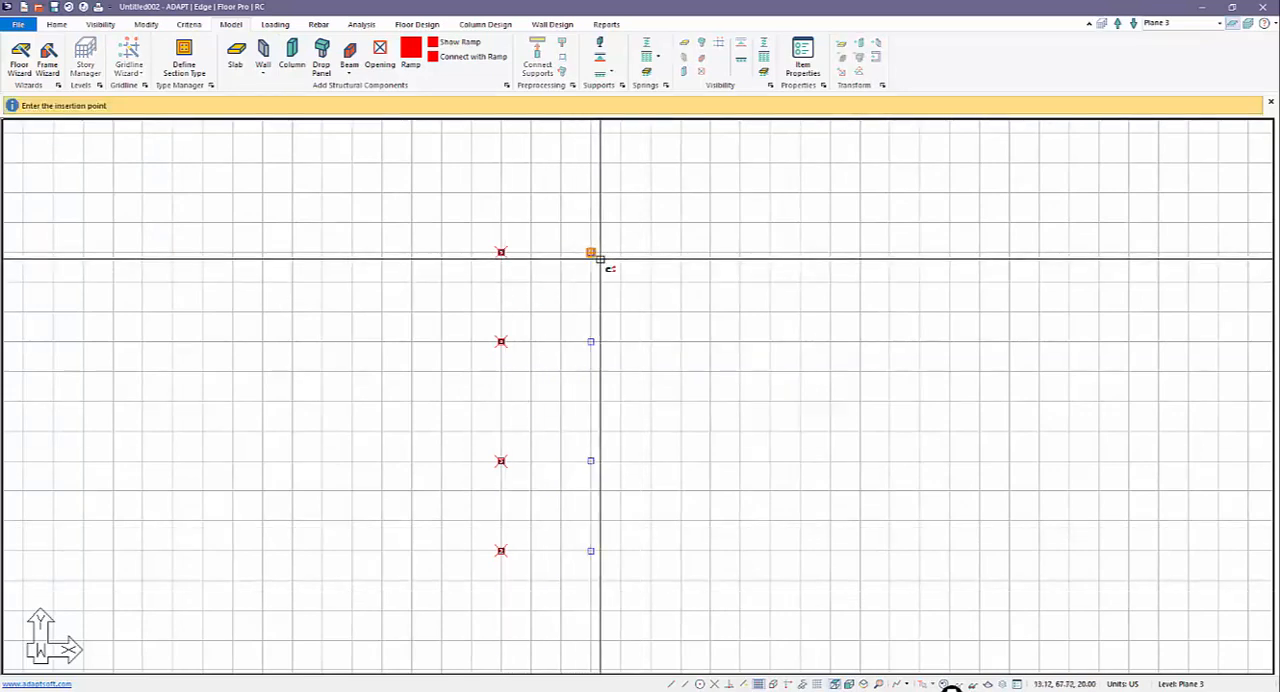
pyautogui.click(596, 255)
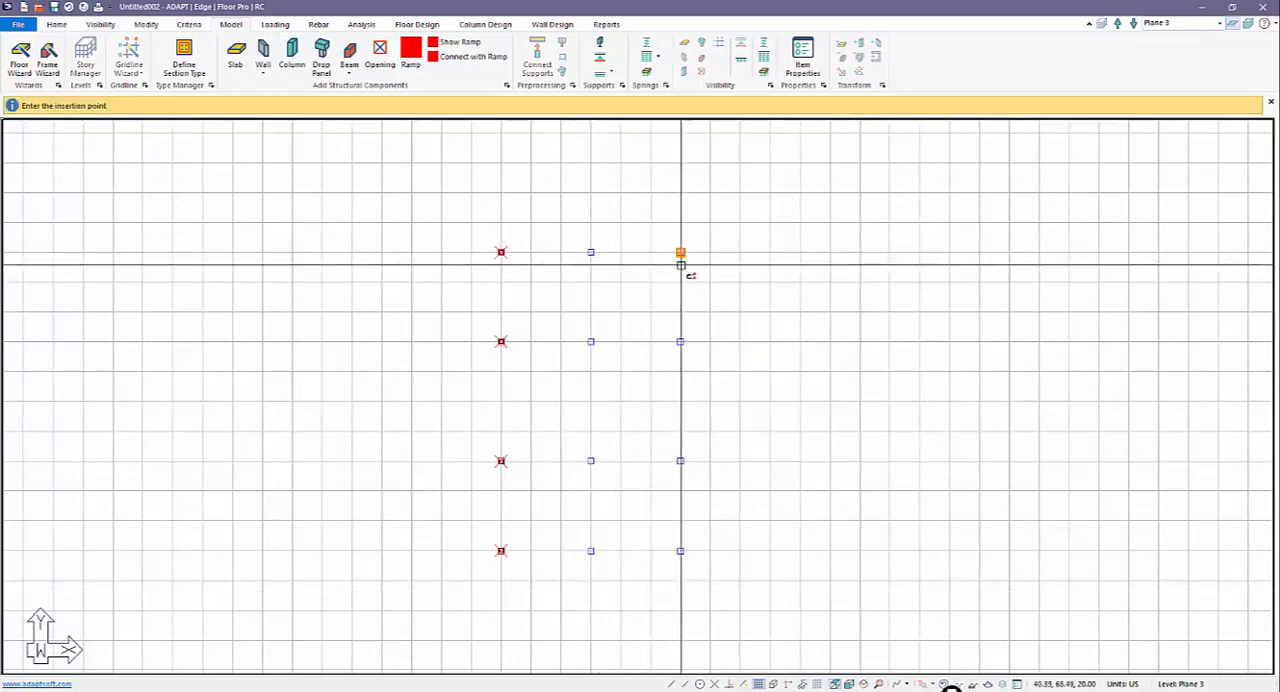
pyautogui.click(683, 258)
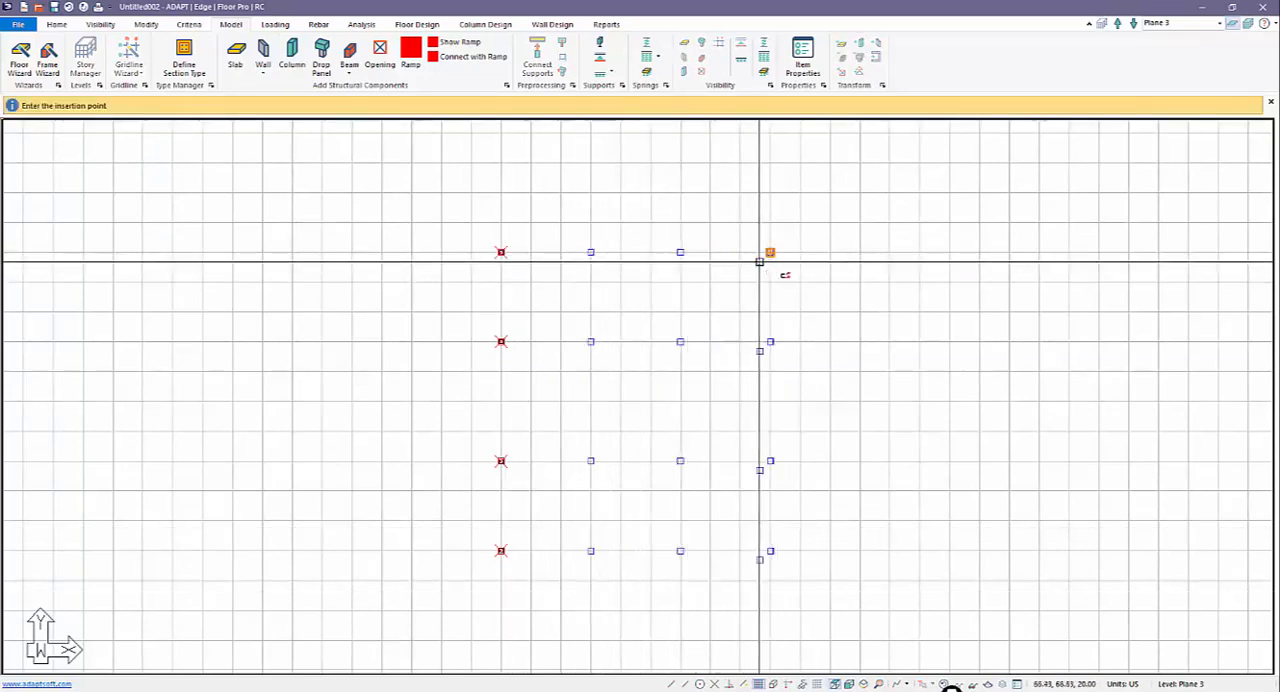
pyautogui.click(768, 258)
pyautogui.click(858, 258)
pyautogui.press('Escape')
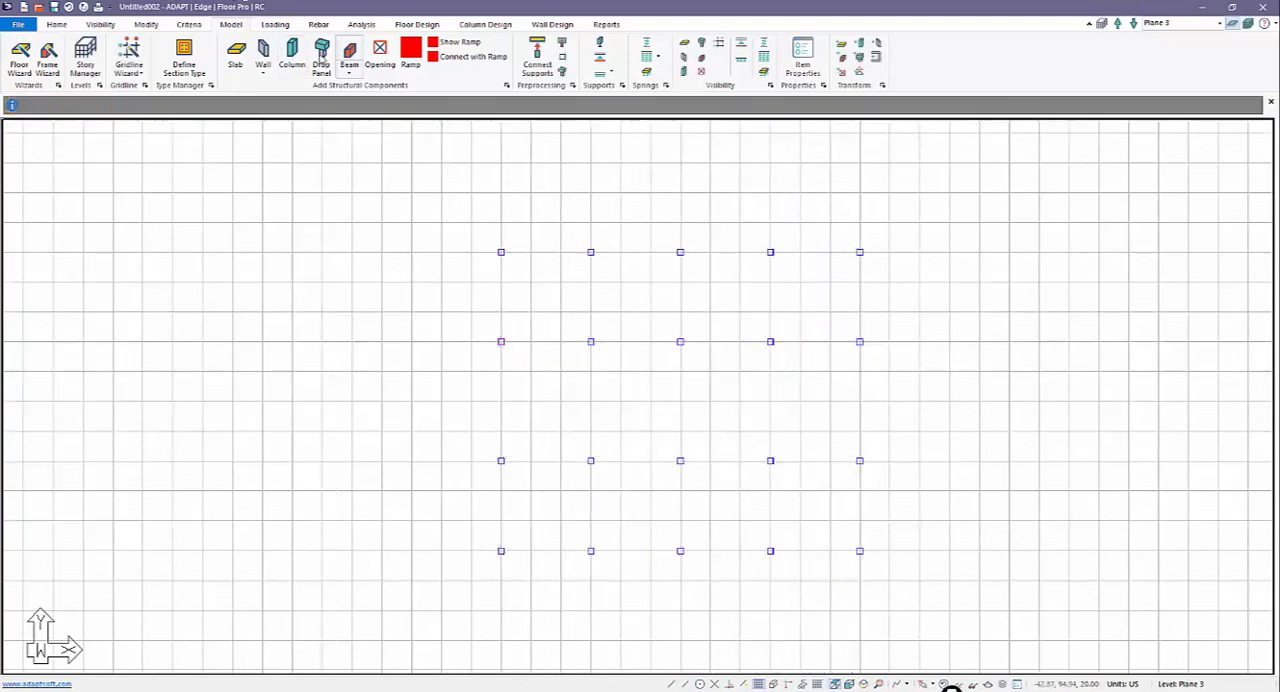
# Step: Start a new beam and set its cross-section width to 22 in
pyautogui.click(349, 52)
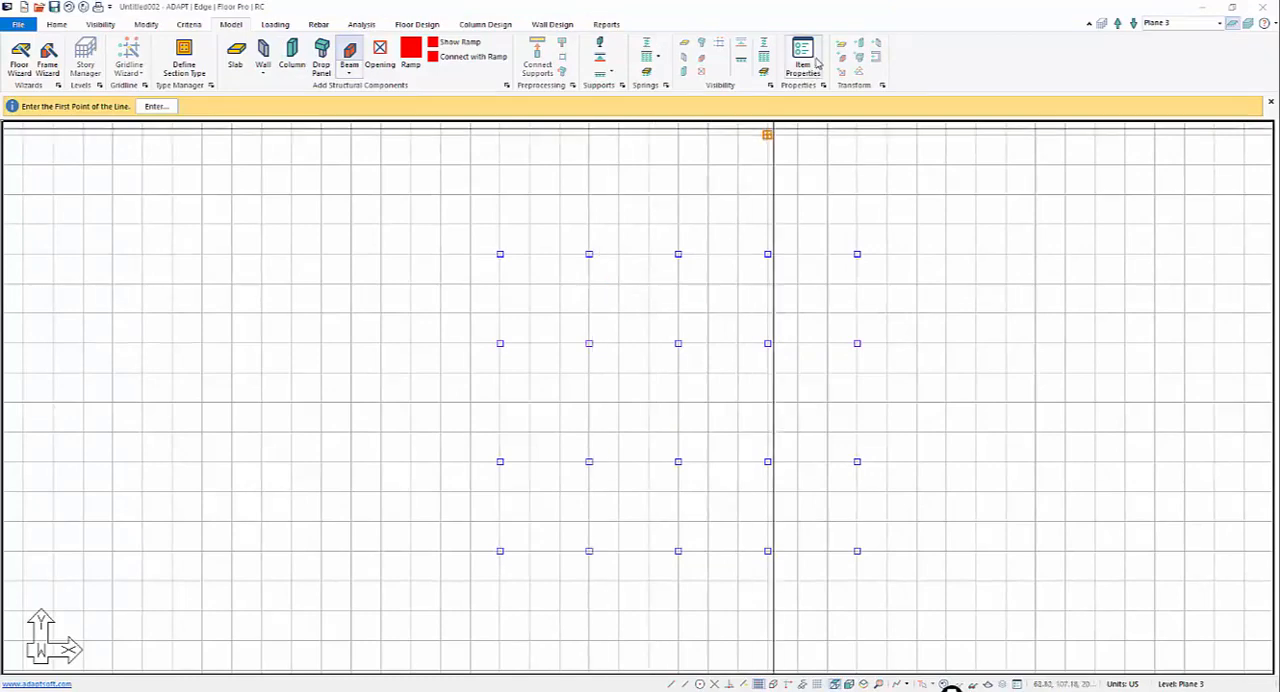
pyautogui.click(802, 58)
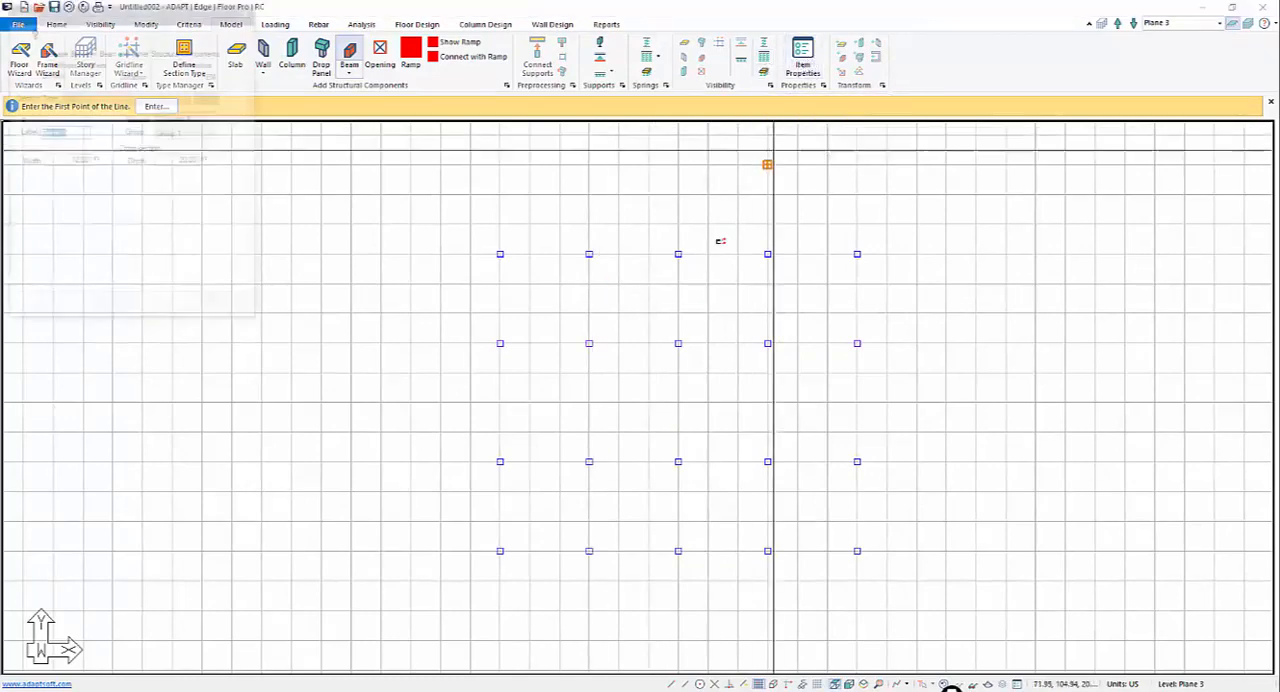
pyautogui.click(72, 160)
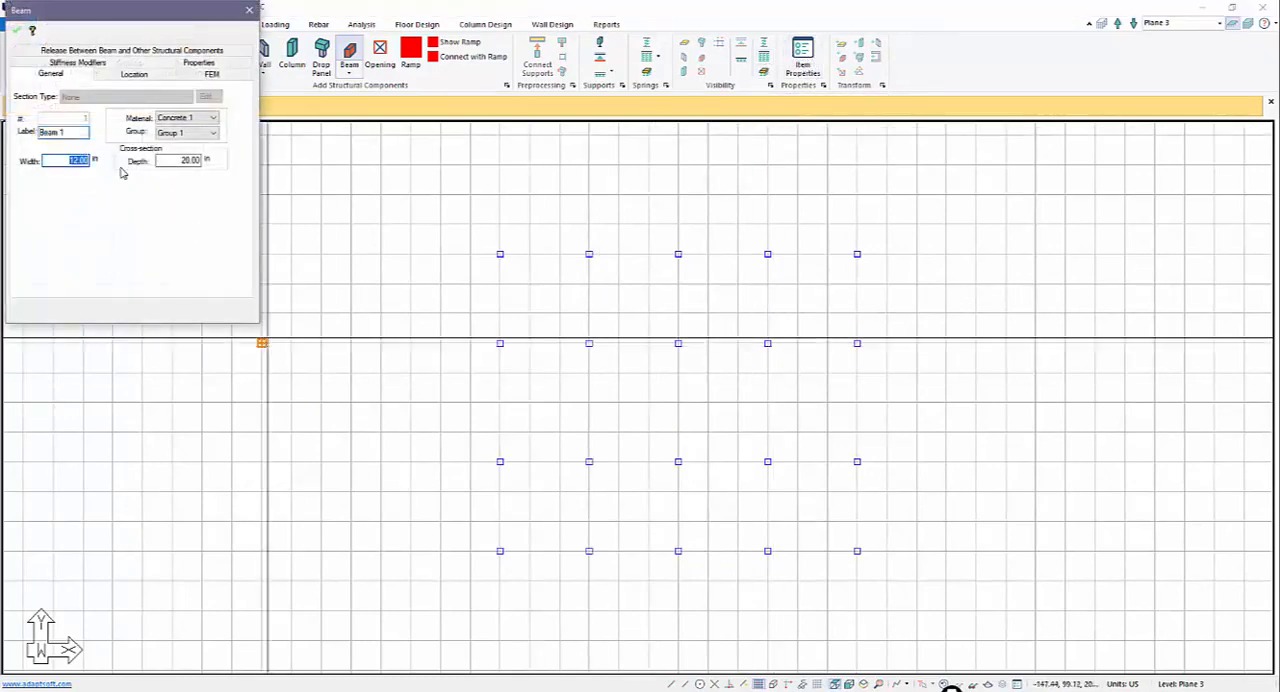
pyautogui.write('22')
pyautogui.press('Tab')
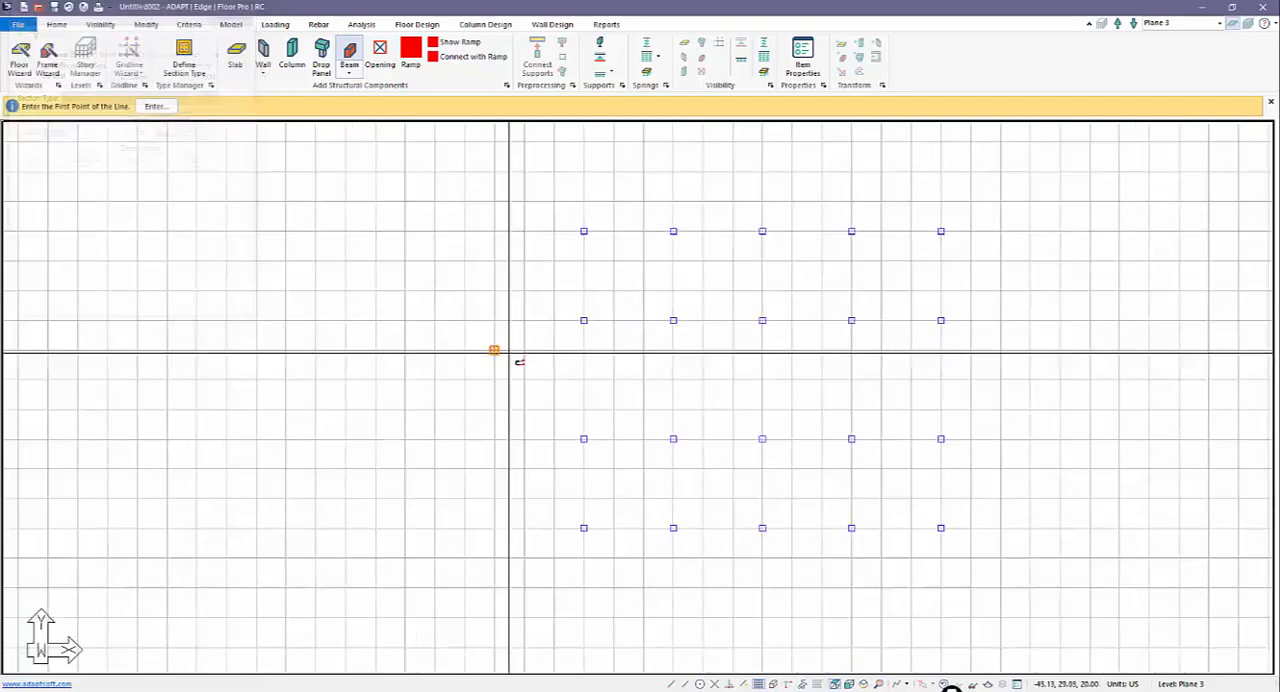
# Step: Draw five beams along Y connecting the second and third rows of columns, one on each column line
pyautogui.click(584, 320)
pyautogui.click(584, 438)
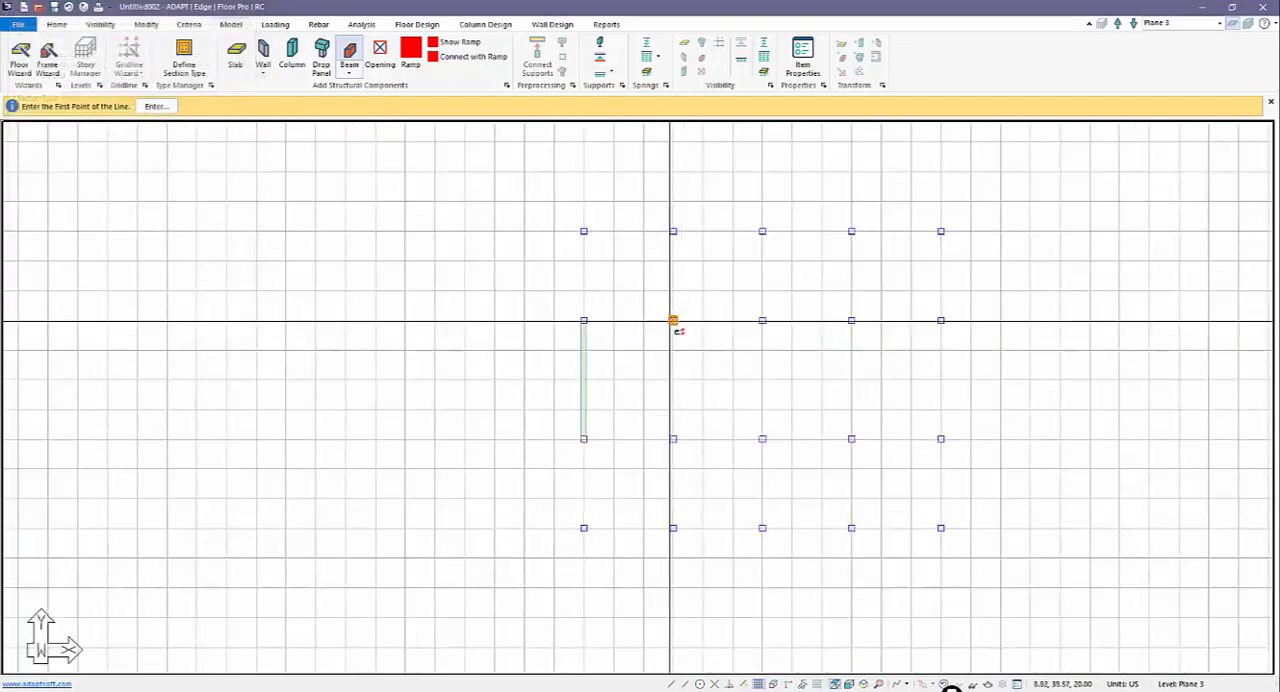
pyautogui.click(673, 320)
pyautogui.click(673, 438)
pyautogui.click(762, 320)
pyautogui.click(762, 438)
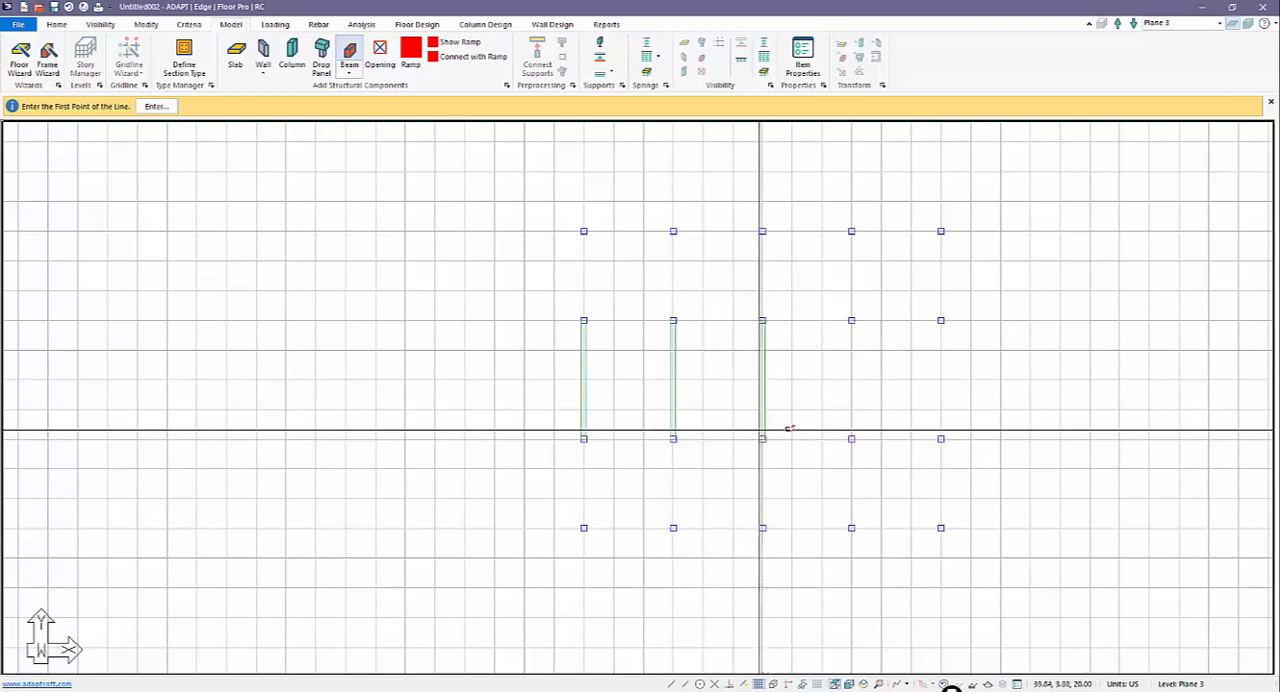
pyautogui.click(851, 320)
pyautogui.click(851, 438)
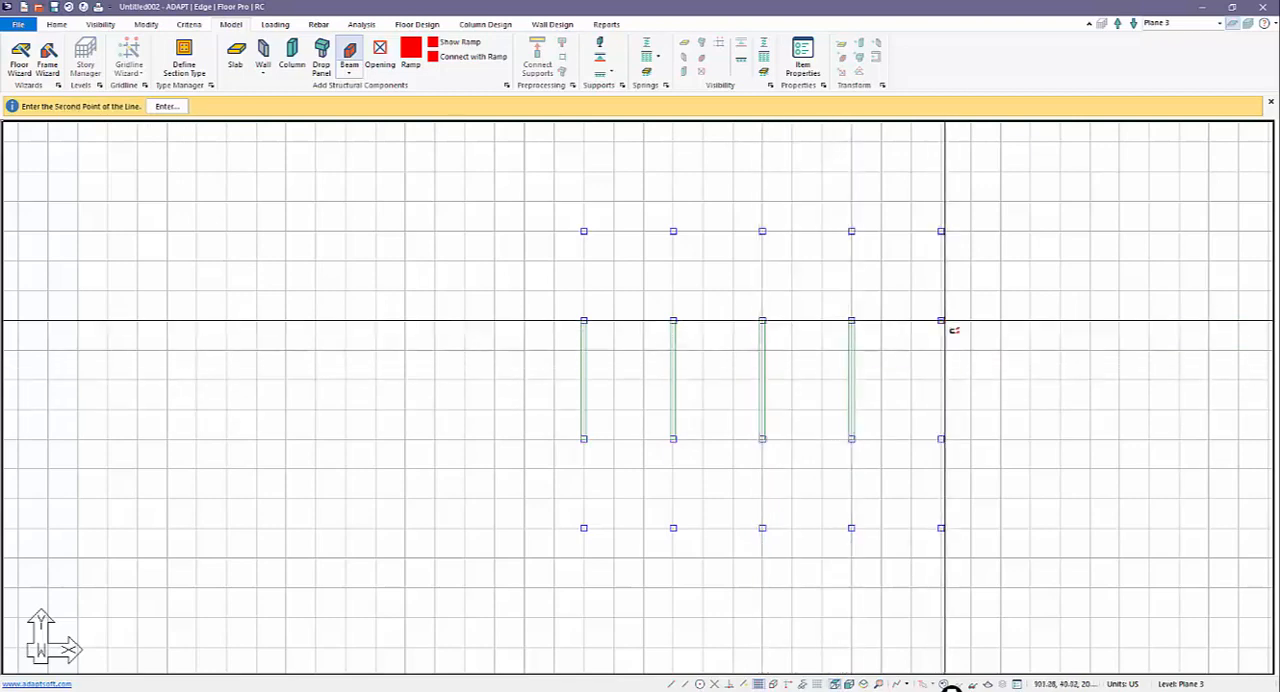
pyautogui.click(940, 320)
pyautogui.click(940, 438)
pyautogui.press('Escape')
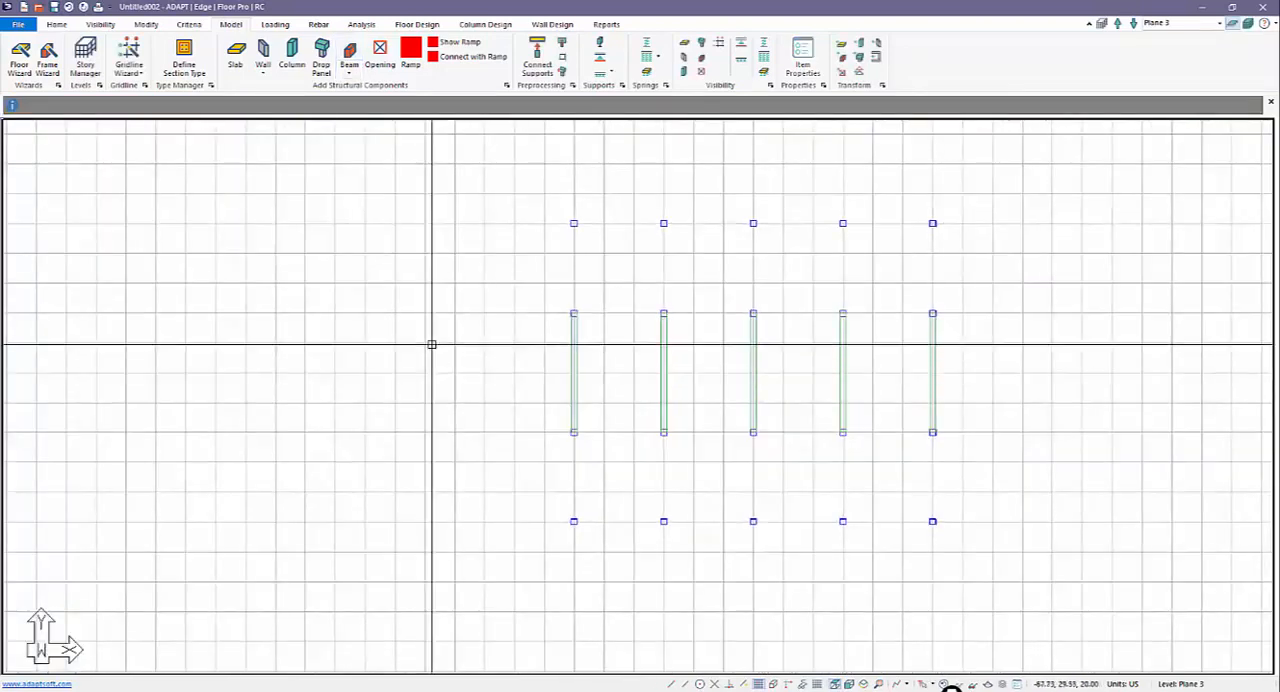
# Step: Set the drawing grid spacing to 5 ft in X and Y and display the refined grid
pyautogui.scroll(-2, 431, 346)
pyautogui.click(948, 684)
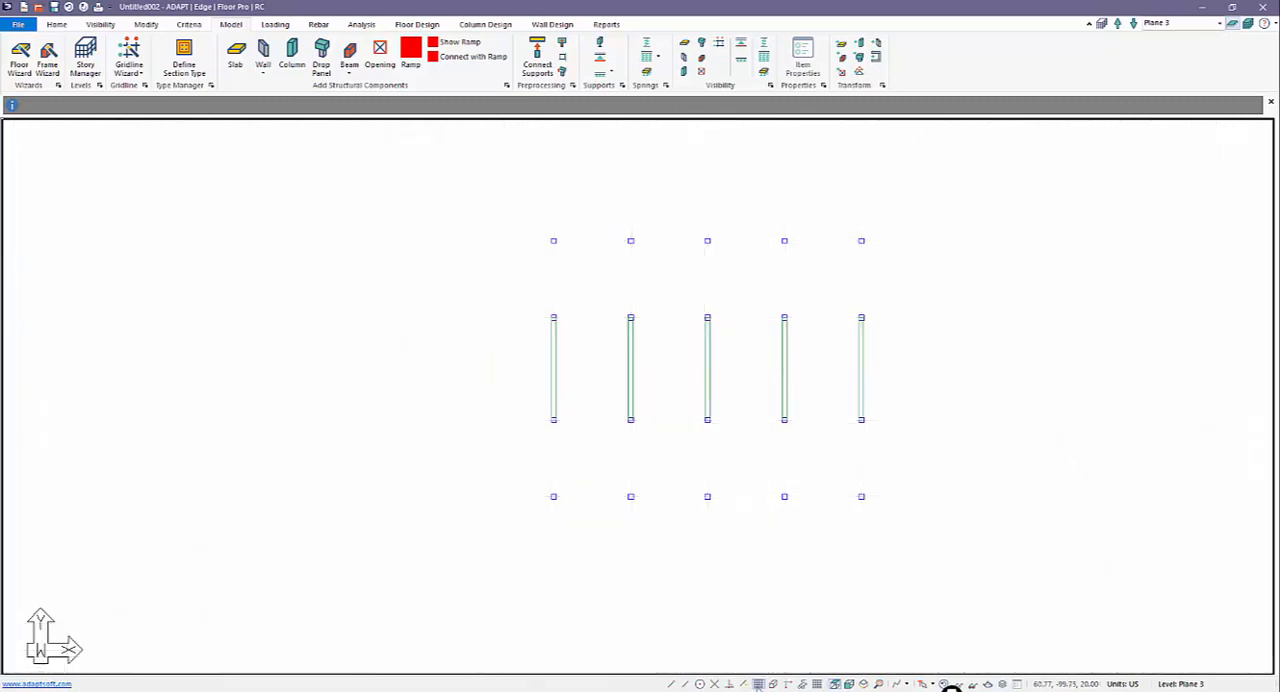
pyautogui.click(816, 685)
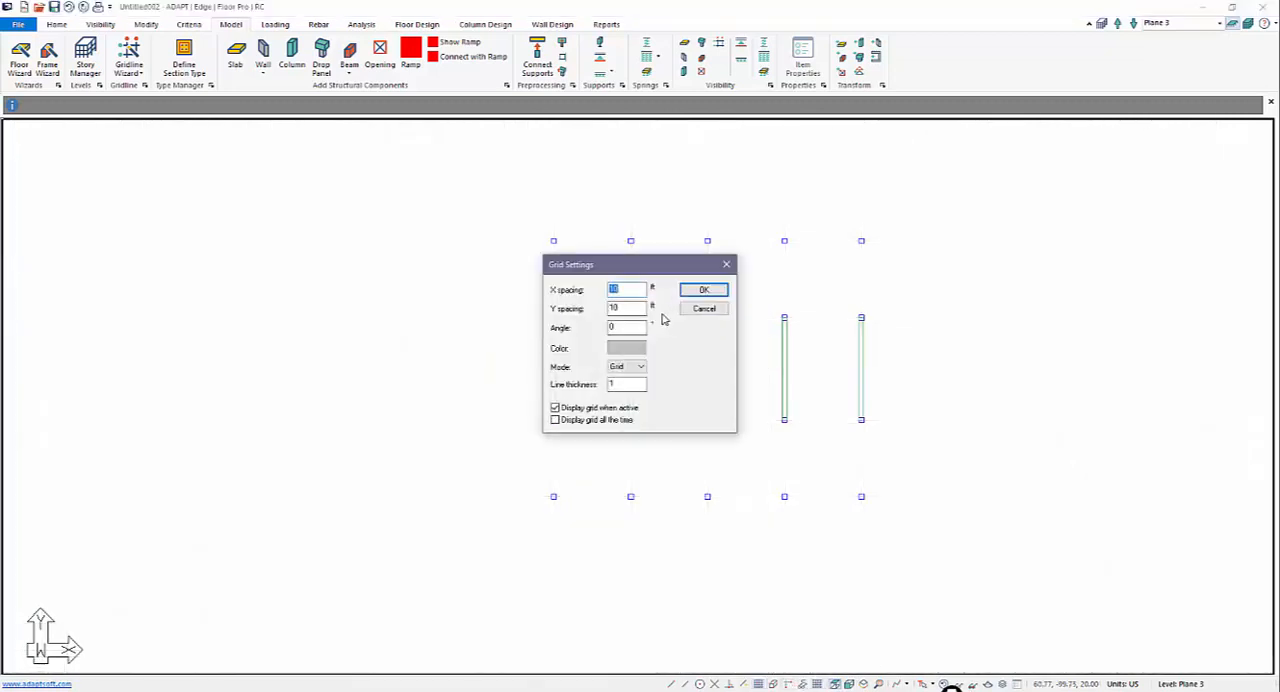
pyautogui.press('Return')
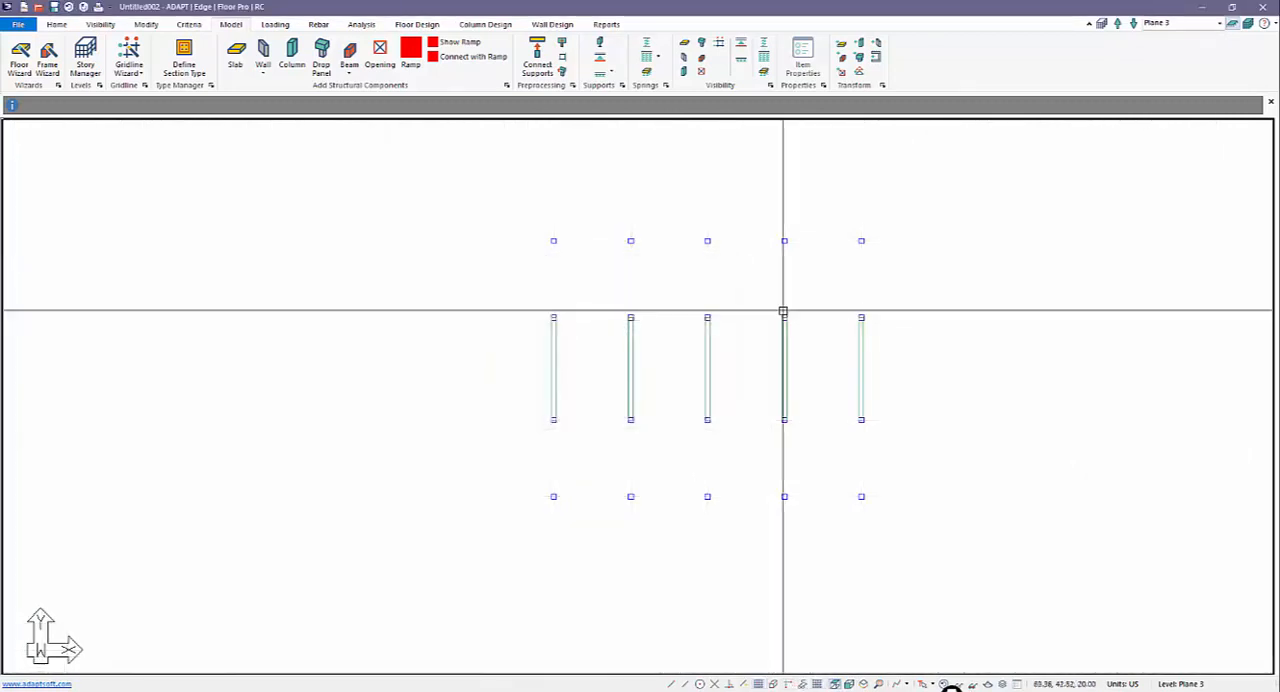
pyautogui.click(762, 684)
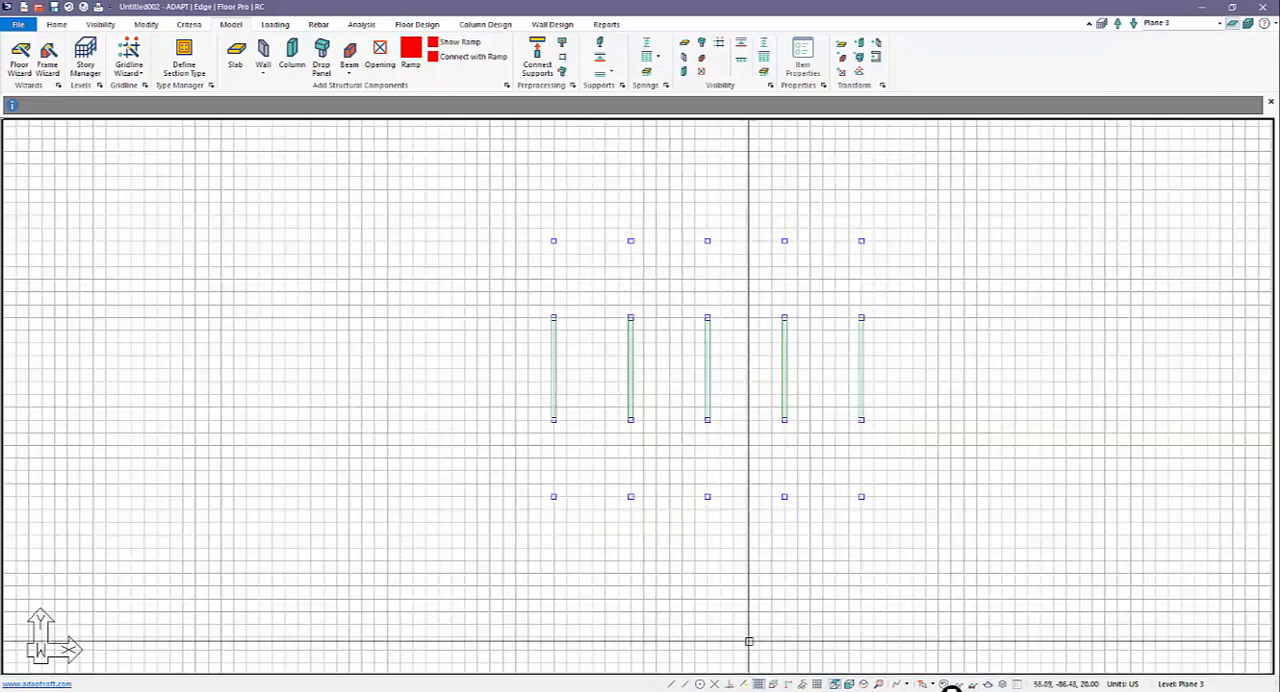
# Step: Draw a rectangular slab on Plane 3 with edges 5 ft outside the outer columns on all sides, and hide the grid
pyautogui.click(240, 60)
pyautogui.click(540, 232)
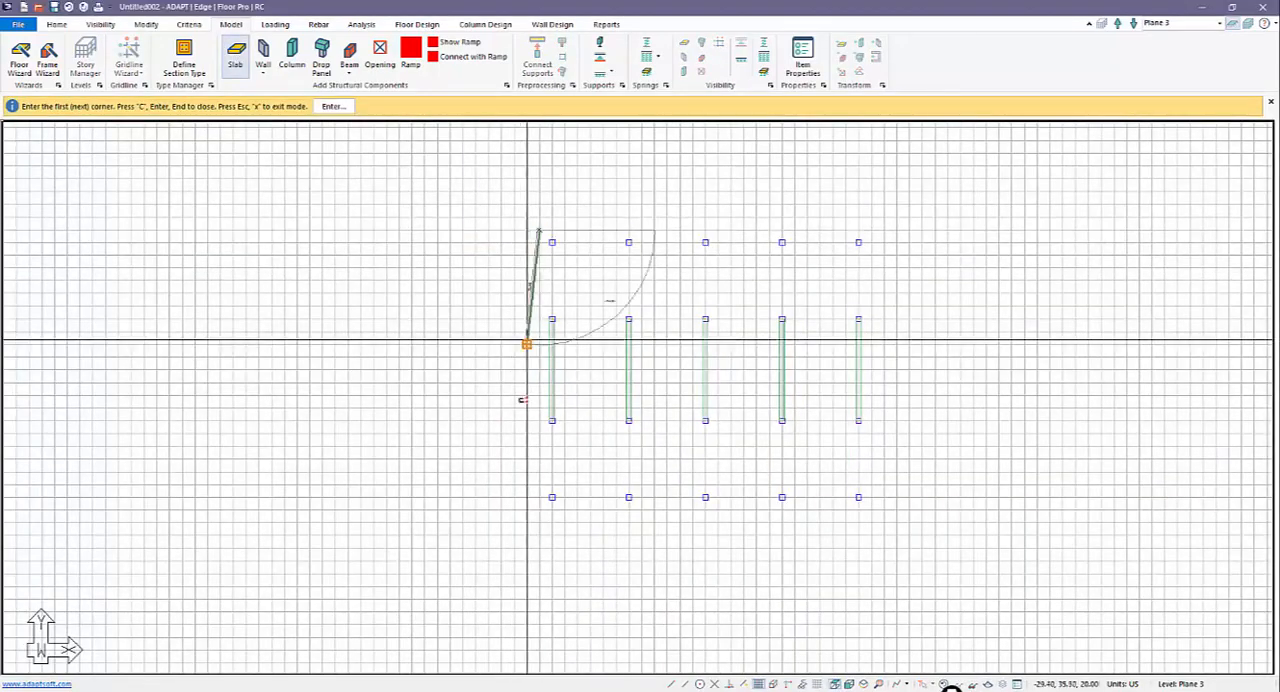
pyautogui.click(540, 510)
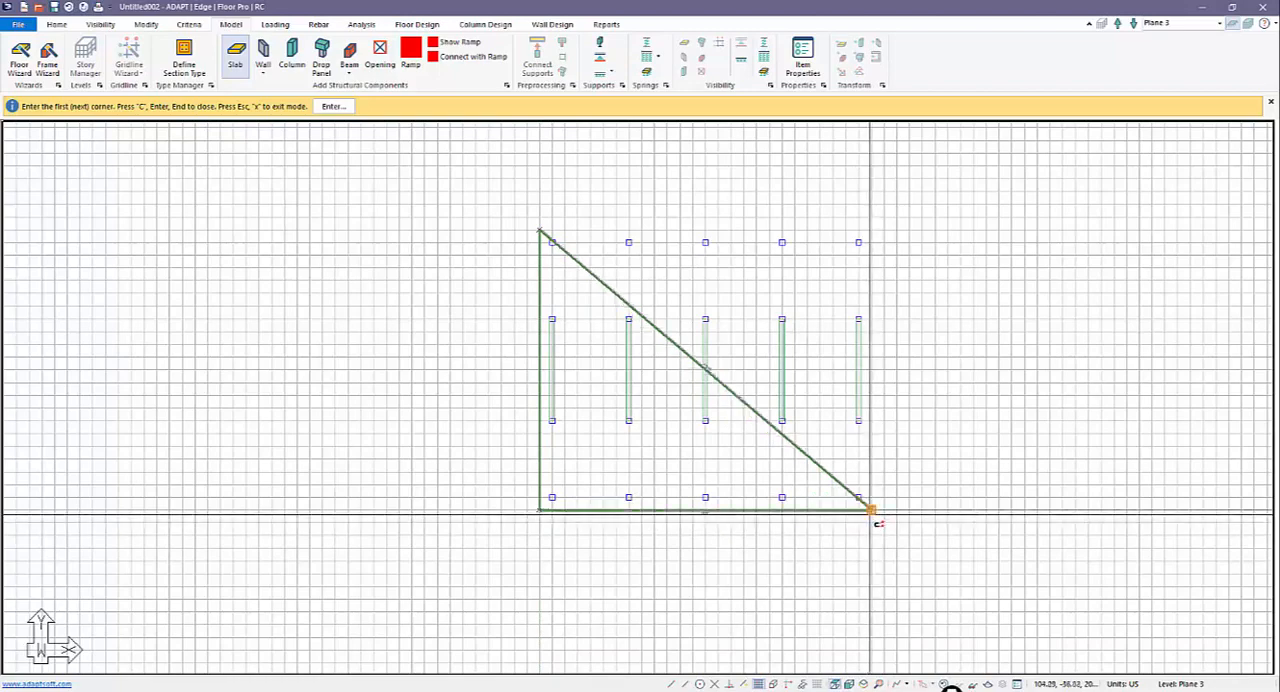
pyautogui.click(871, 512)
pyautogui.click(871, 232)
pyautogui.press('Return')
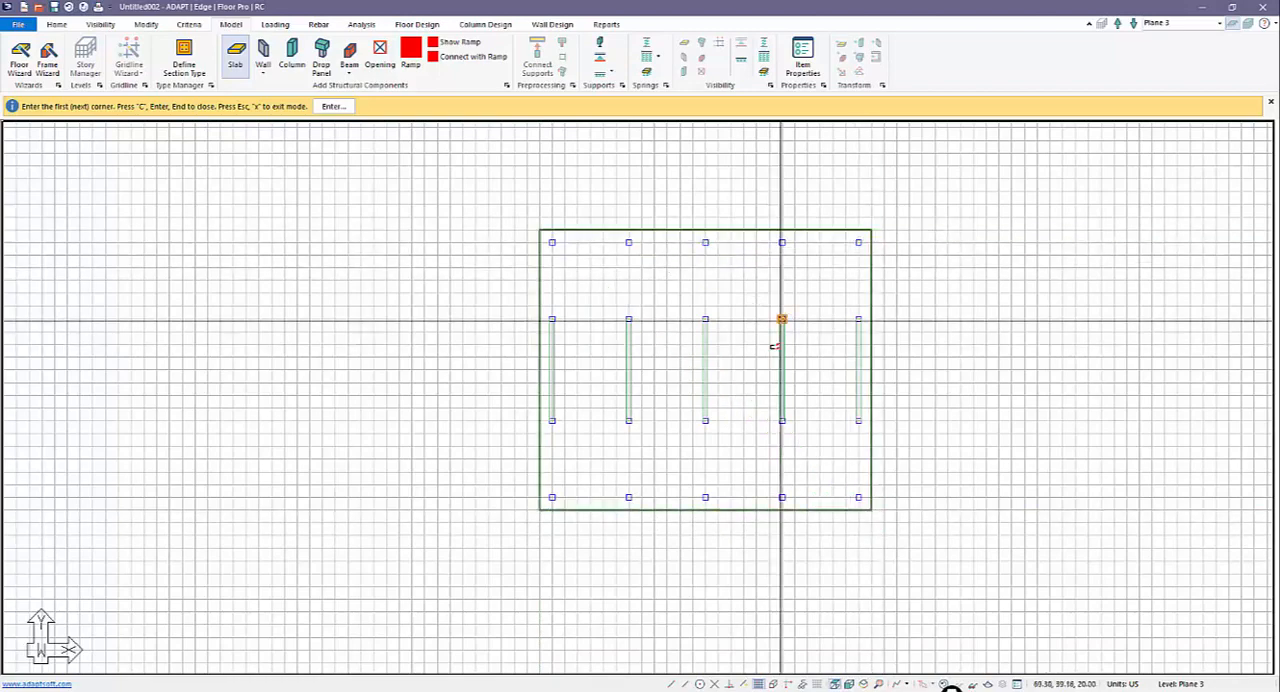
pyautogui.press('Escape')
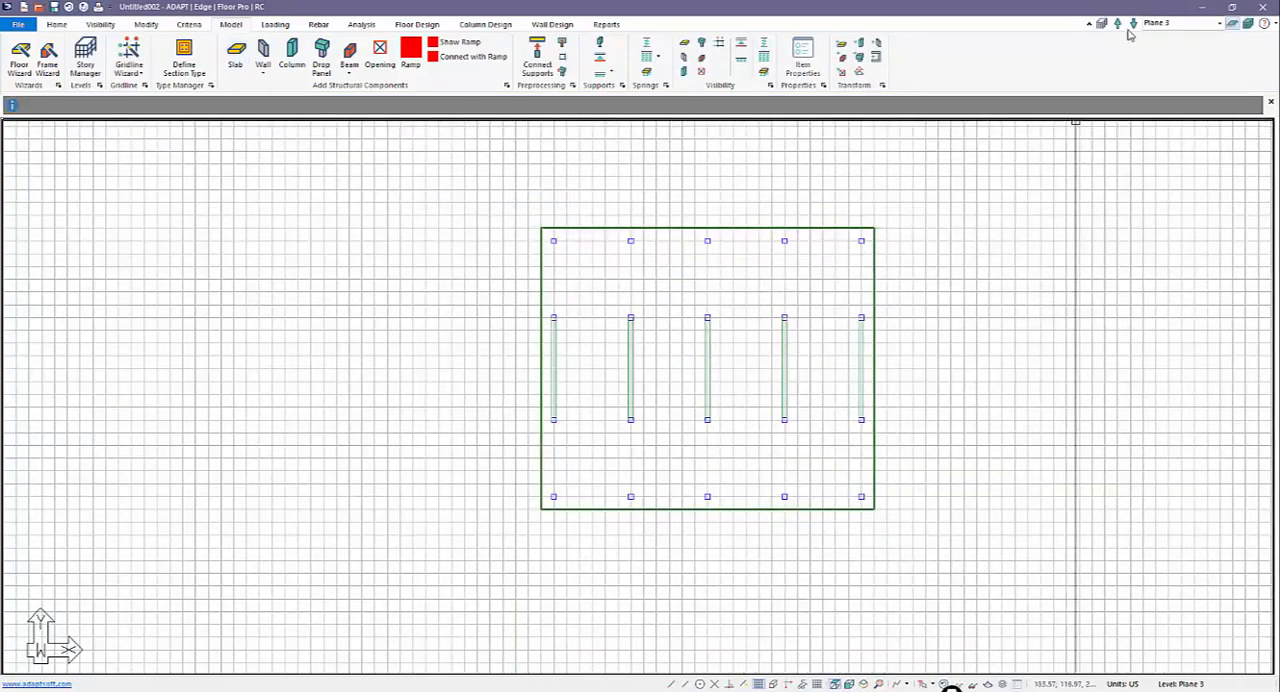
pyautogui.click(759, 686)
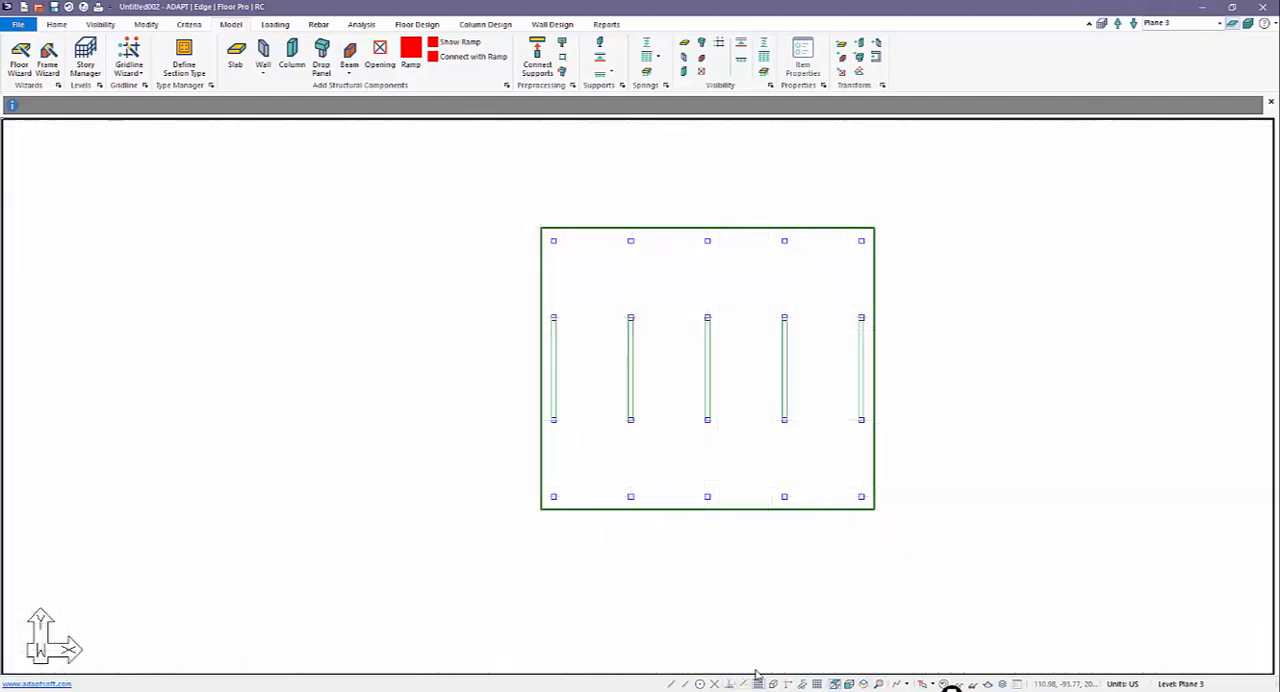
# Step: Display the model in front elevation with all levels from Base to Plane 7 shown
pyautogui.scroll(-1, 691, 574)
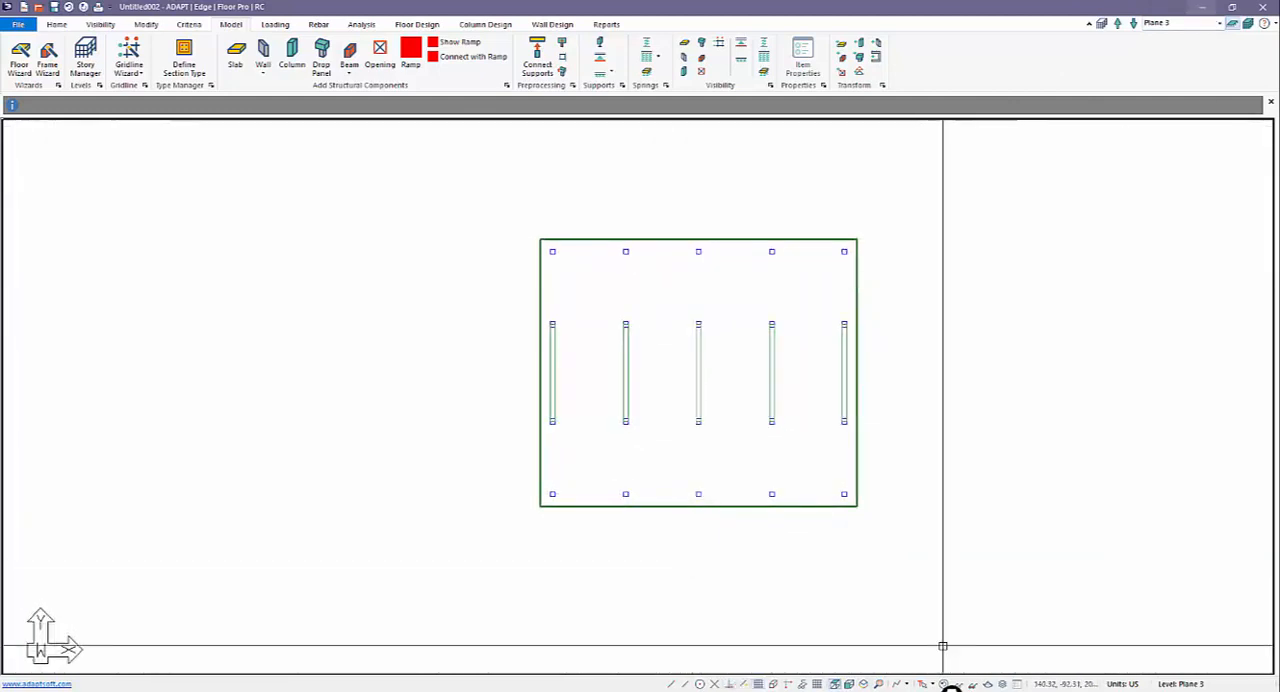
pyautogui.click(849, 685)
pyautogui.moveTo(766, 575); pyautogui.dragTo(750, 564, button='middle')
pyautogui.scroll(-3, 653, 468)
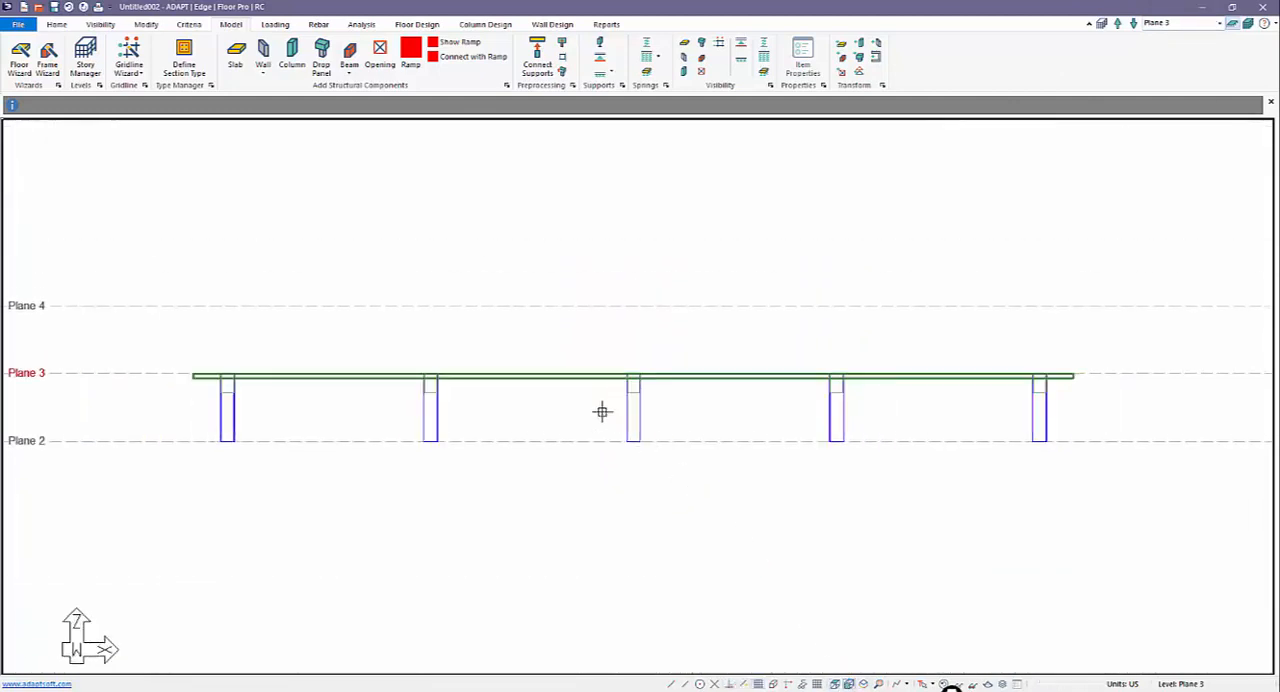
pyautogui.click(1246, 24)
pyautogui.scroll(-2, 863, 366)
# Step: Copy all the columns between Plane 2 and Plane 3 vertically down to the level below
pyautogui.moveTo(940, 414); pyautogui.dragTo(421, 399)
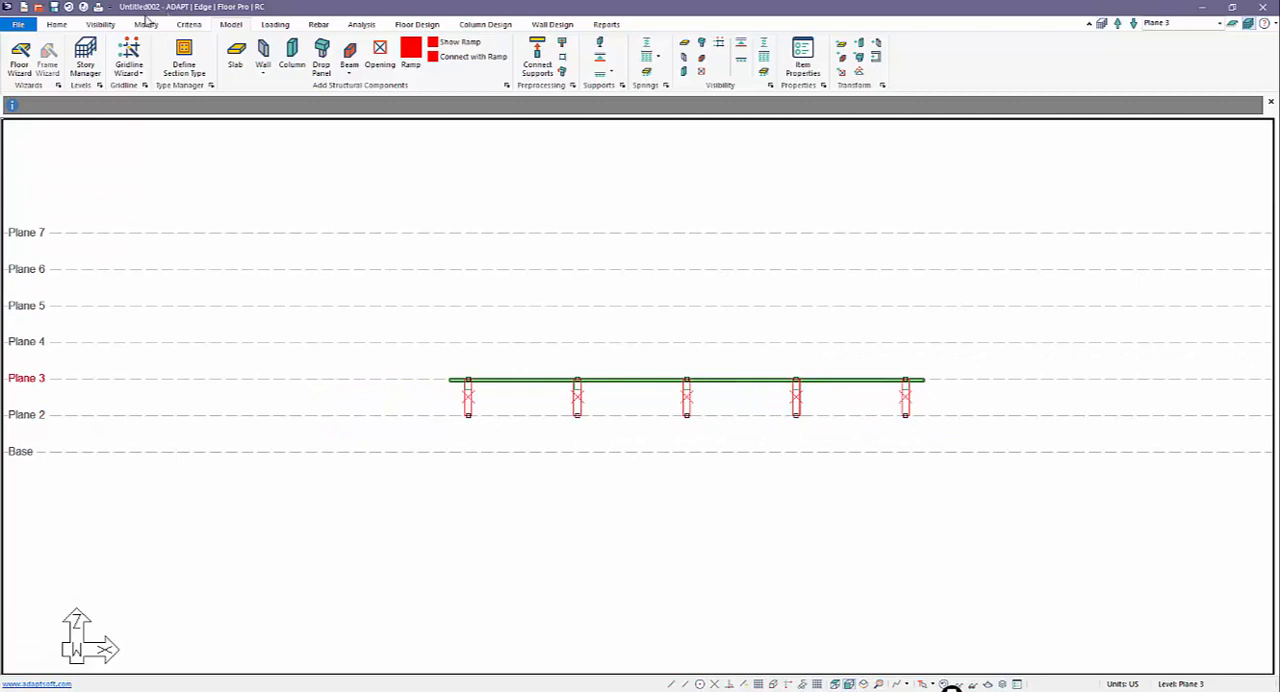
pyautogui.click(57, 25)
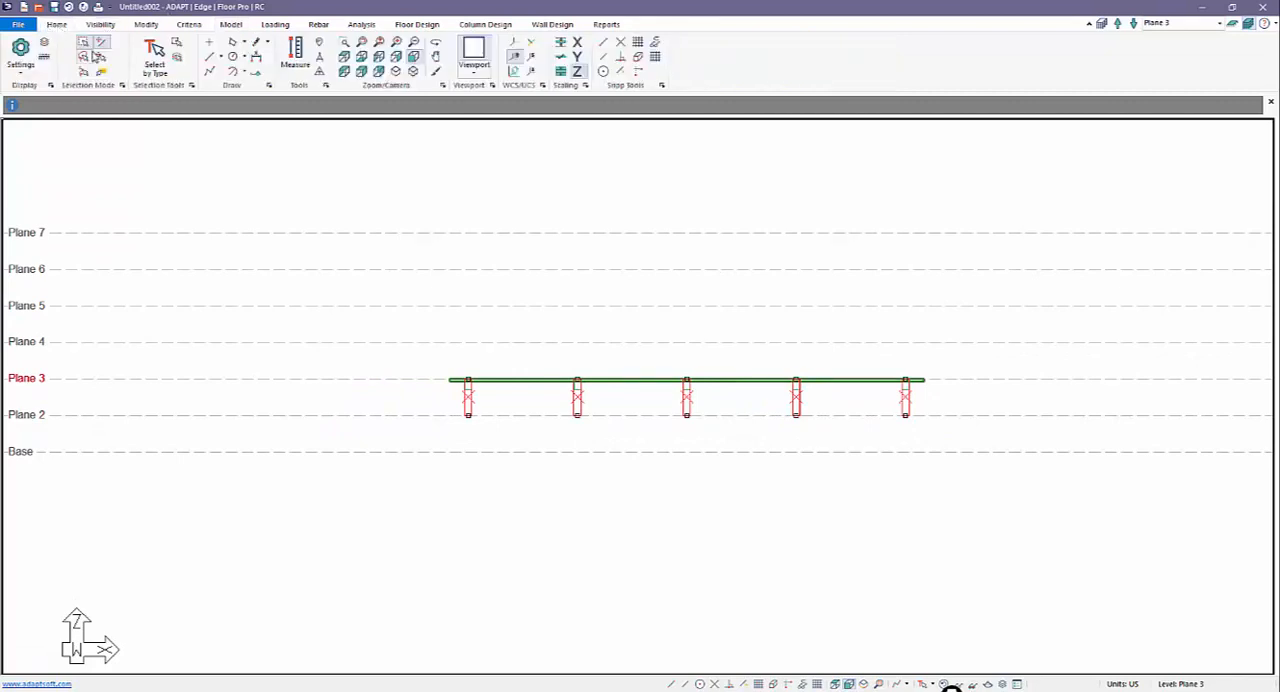
pyautogui.click(145, 24)
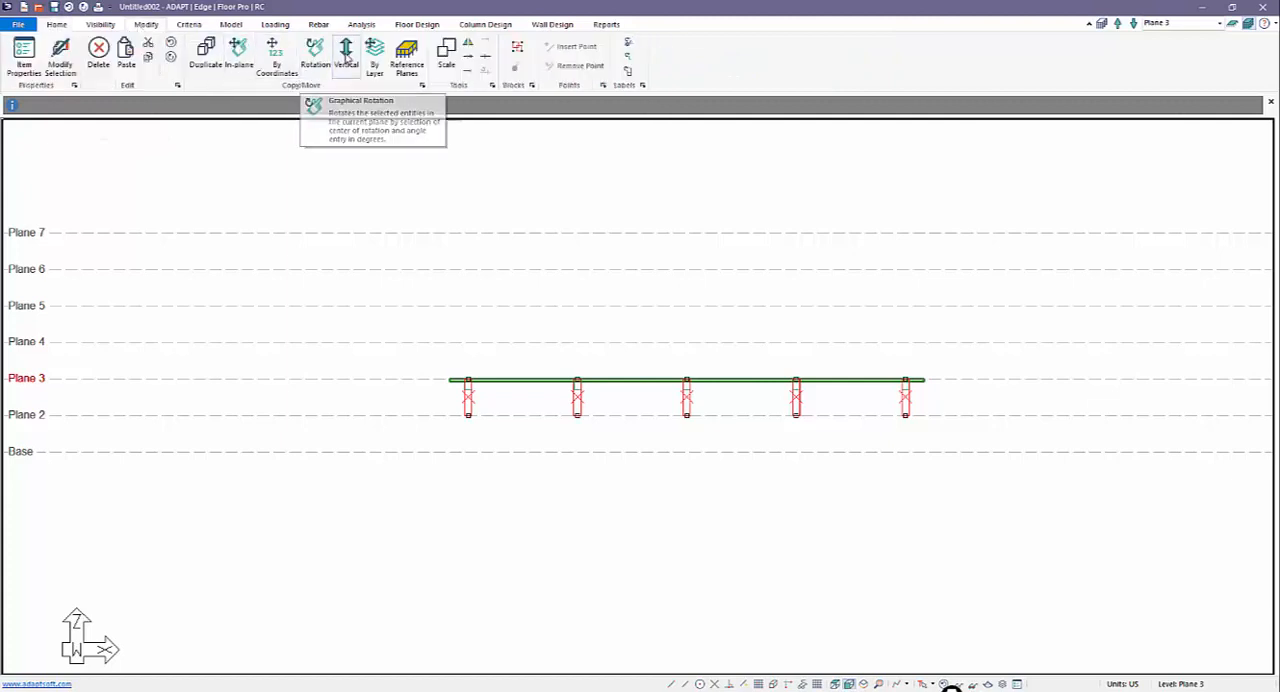
pyautogui.click(345, 50)
pyautogui.click(620, 343)
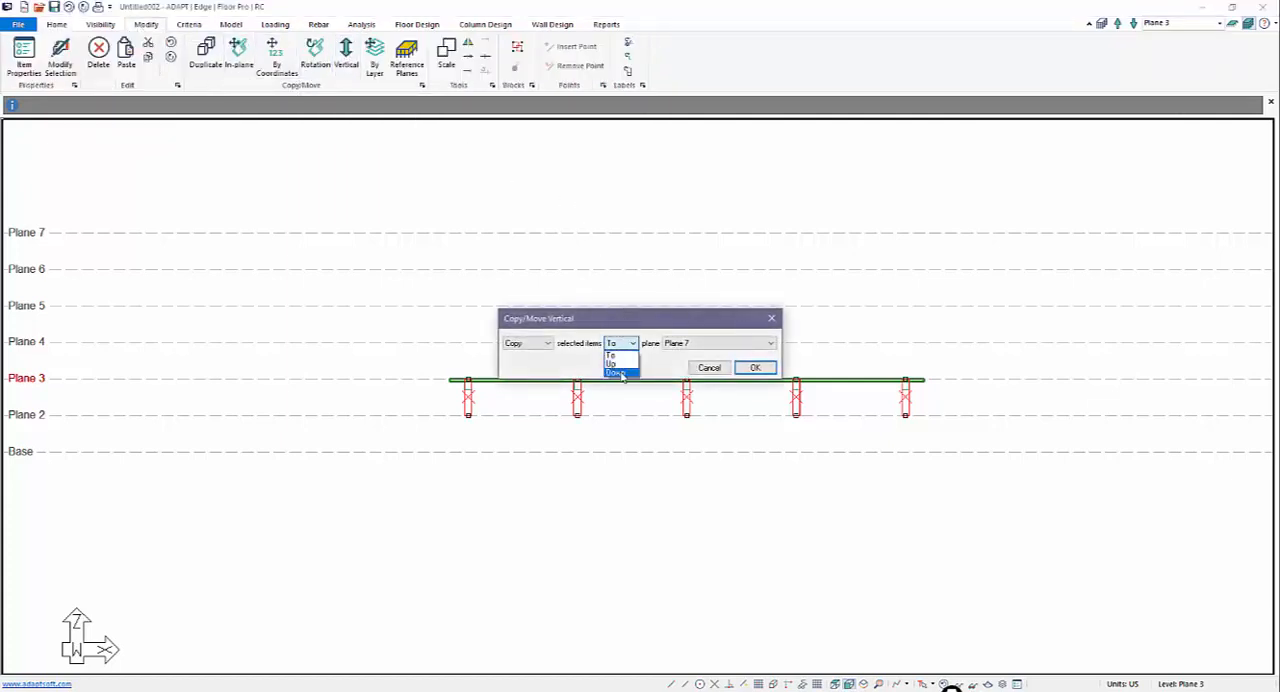
pyautogui.click(615, 372)
pyautogui.click(755, 368)
pyautogui.press('Escape')
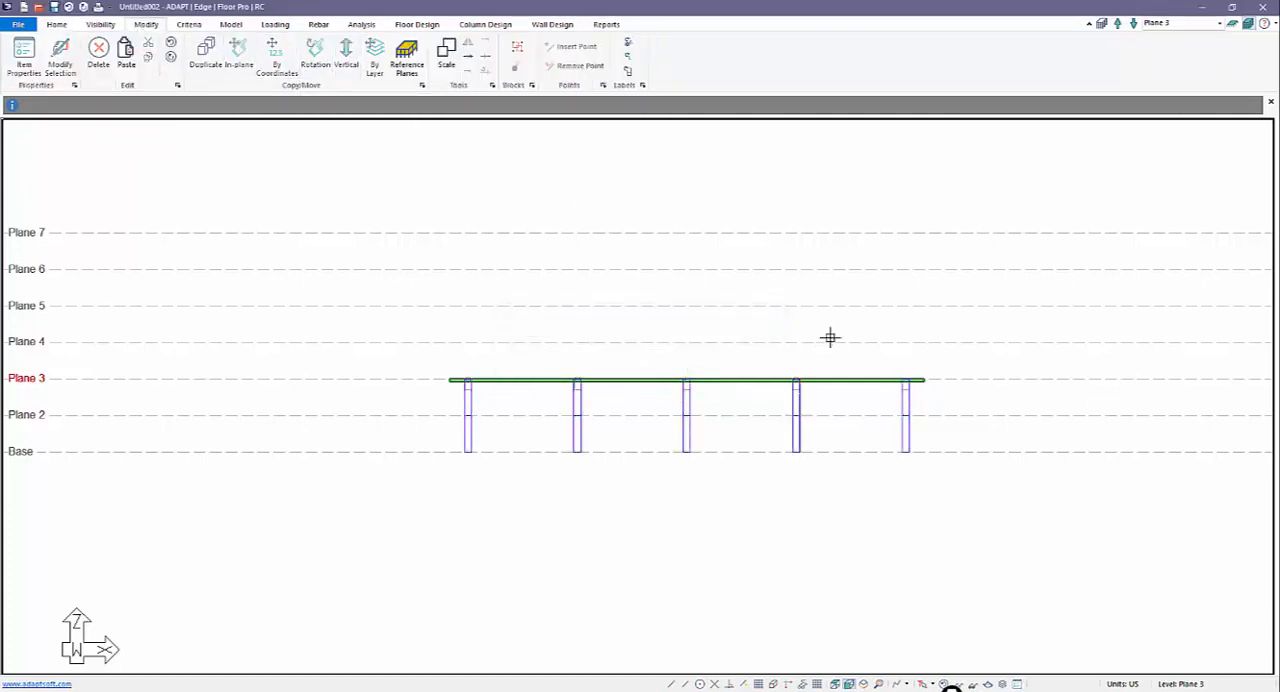
# Step: Copy the Plane 3 slab vertically down to Plane 2
pyautogui.moveTo(960, 433); pyautogui.dragTo(988, 470, button='middle')
pyautogui.scroll(-2, 983, 445)
pyautogui.scroll(2, 959, 460)
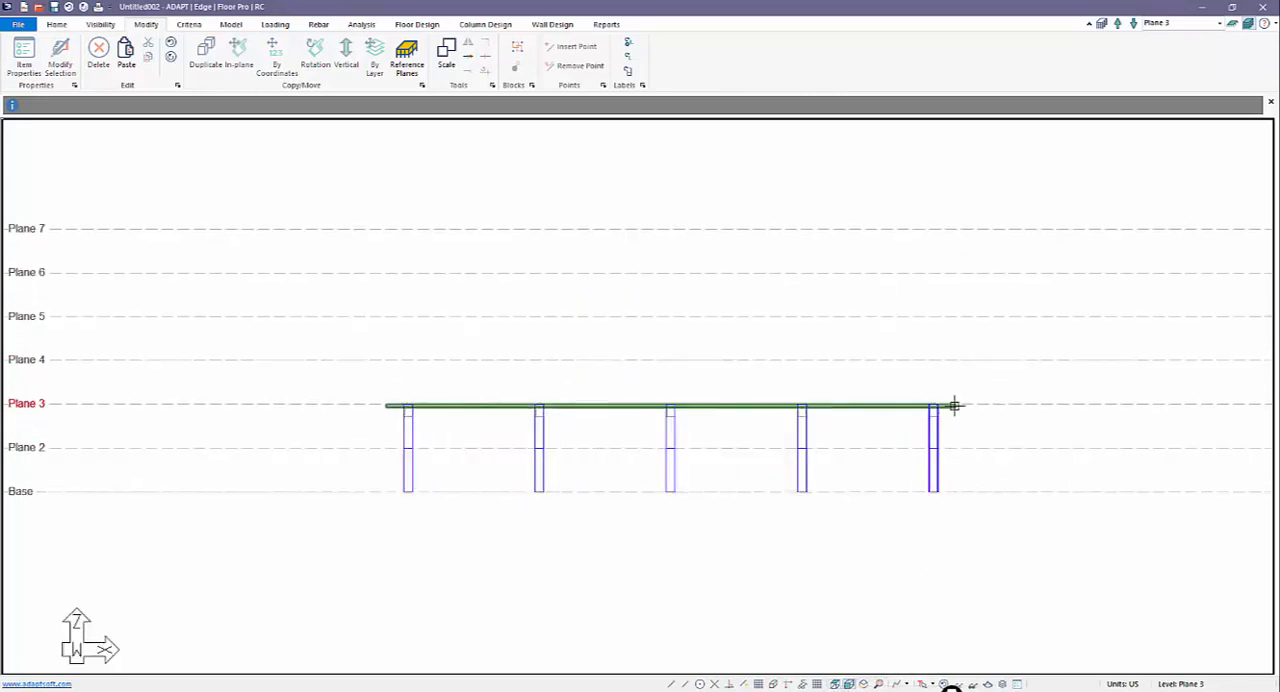
pyautogui.click(954, 405)
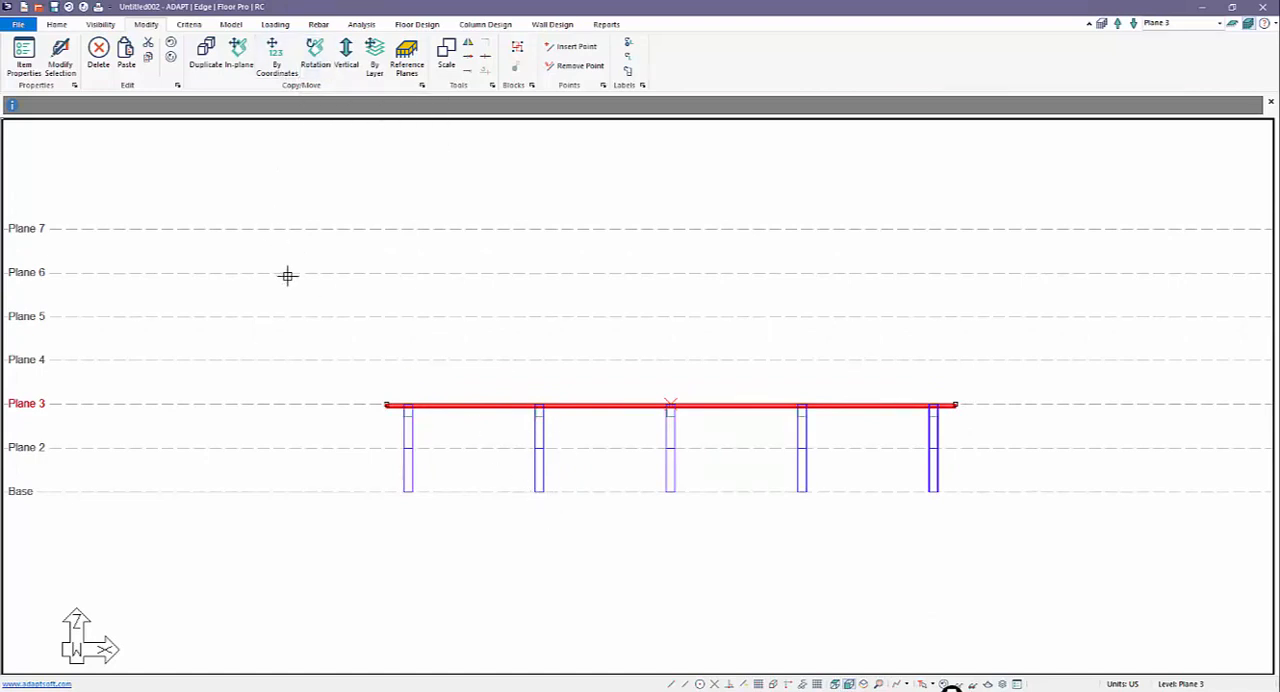
pyautogui.click(348, 67)
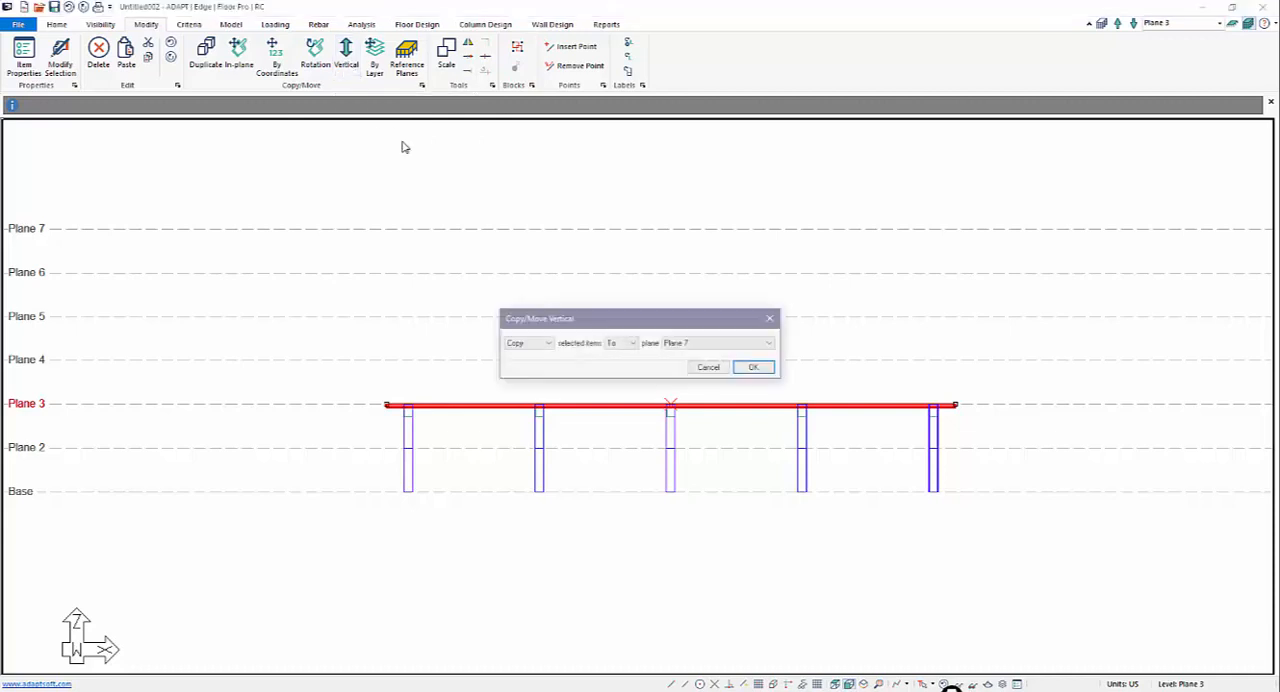
pyautogui.click(615, 347)
pyautogui.click(618, 373)
pyautogui.click(755, 368)
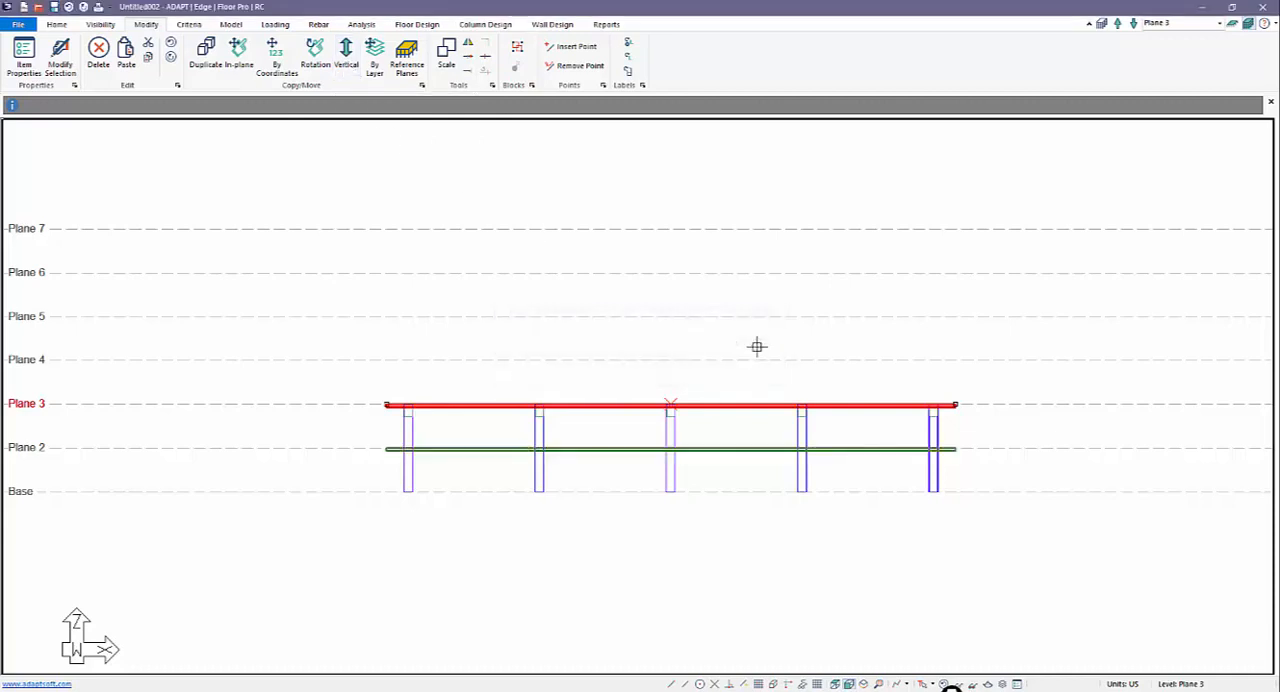
# Step: Show only Plane 2 as the active level in plan view with the grid displayed
pyautogui.click(1238, 24)
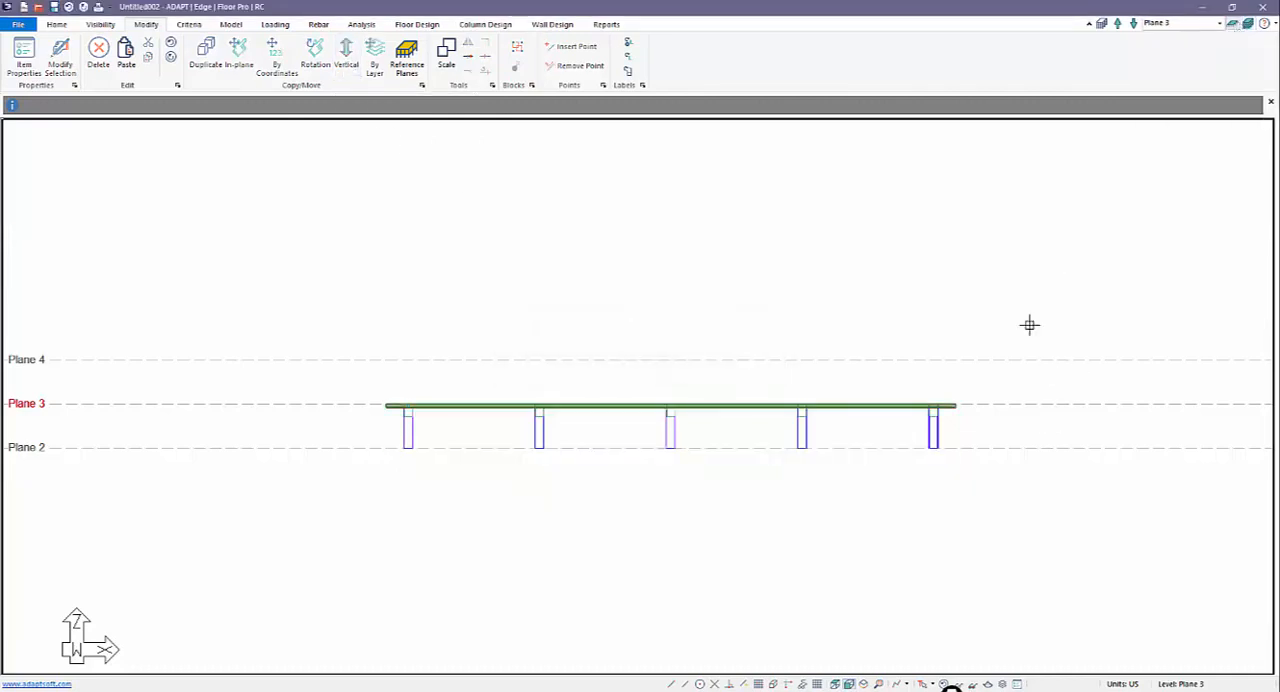
pyautogui.click(1135, 24)
pyautogui.click(838, 684)
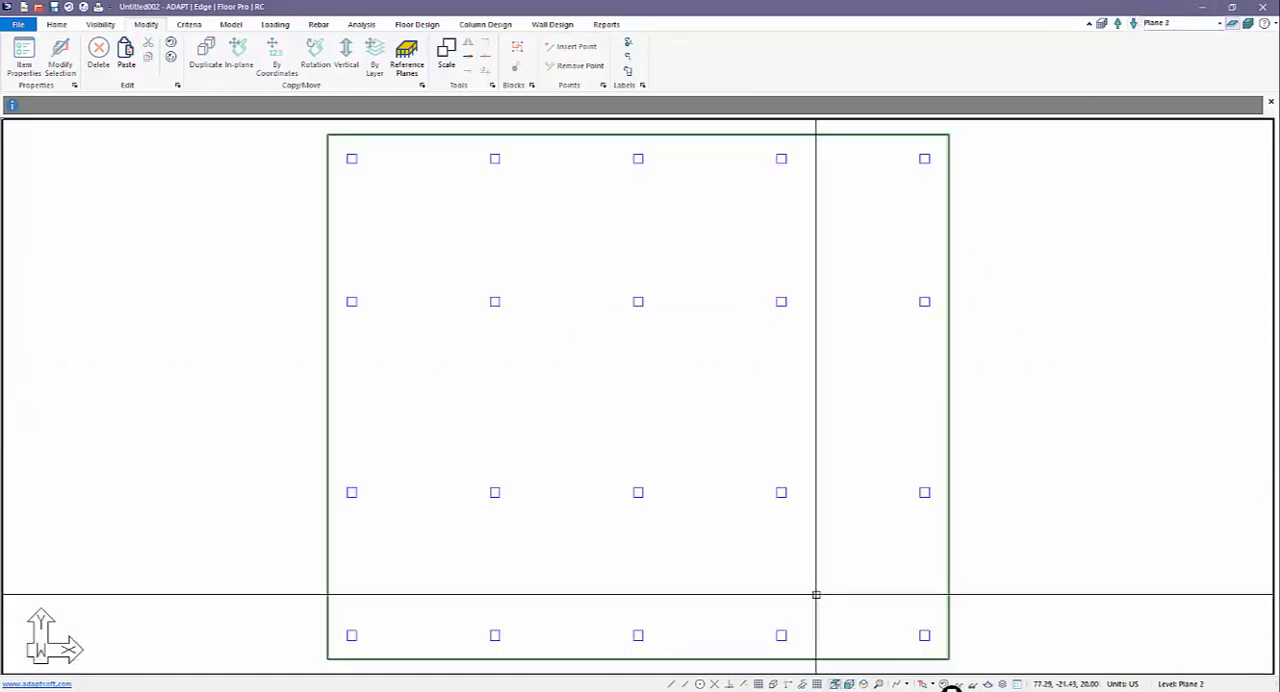
pyautogui.click(770, 684)
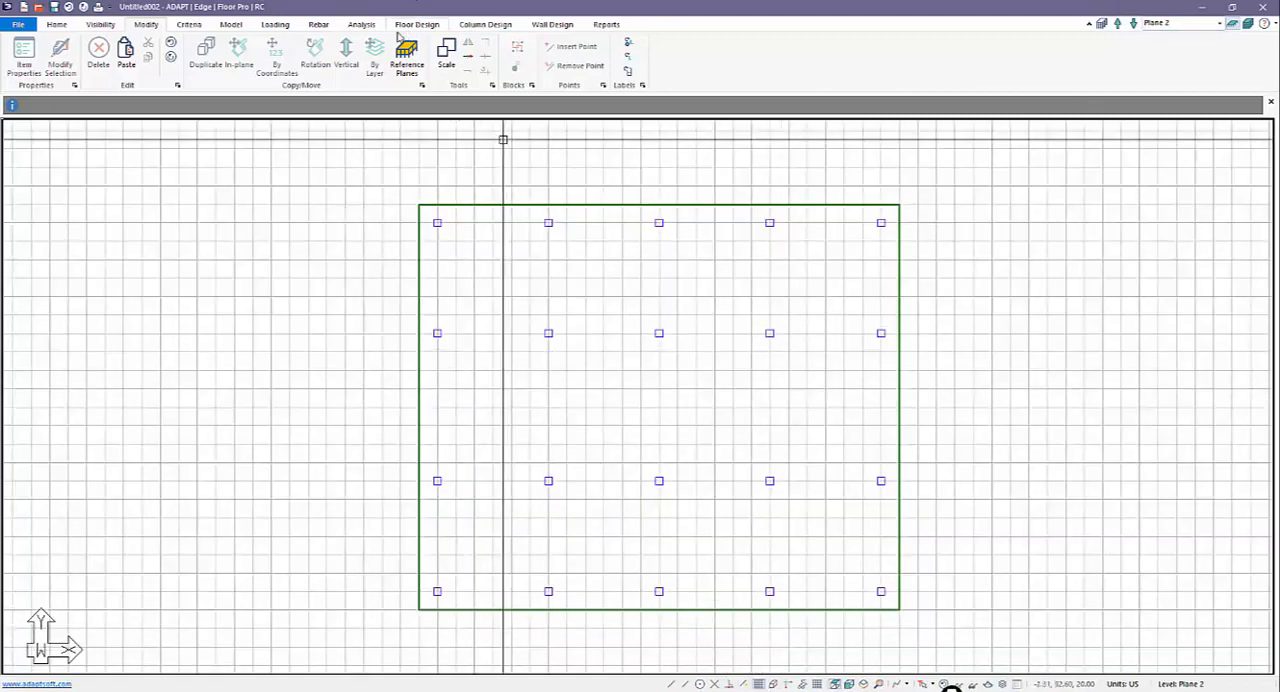
# Step: Place five columns on Plane 2 midway between the second and third rows, one per column line, and remove the stray extra column
pyautogui.click(233, 28)
pyautogui.click(291, 55)
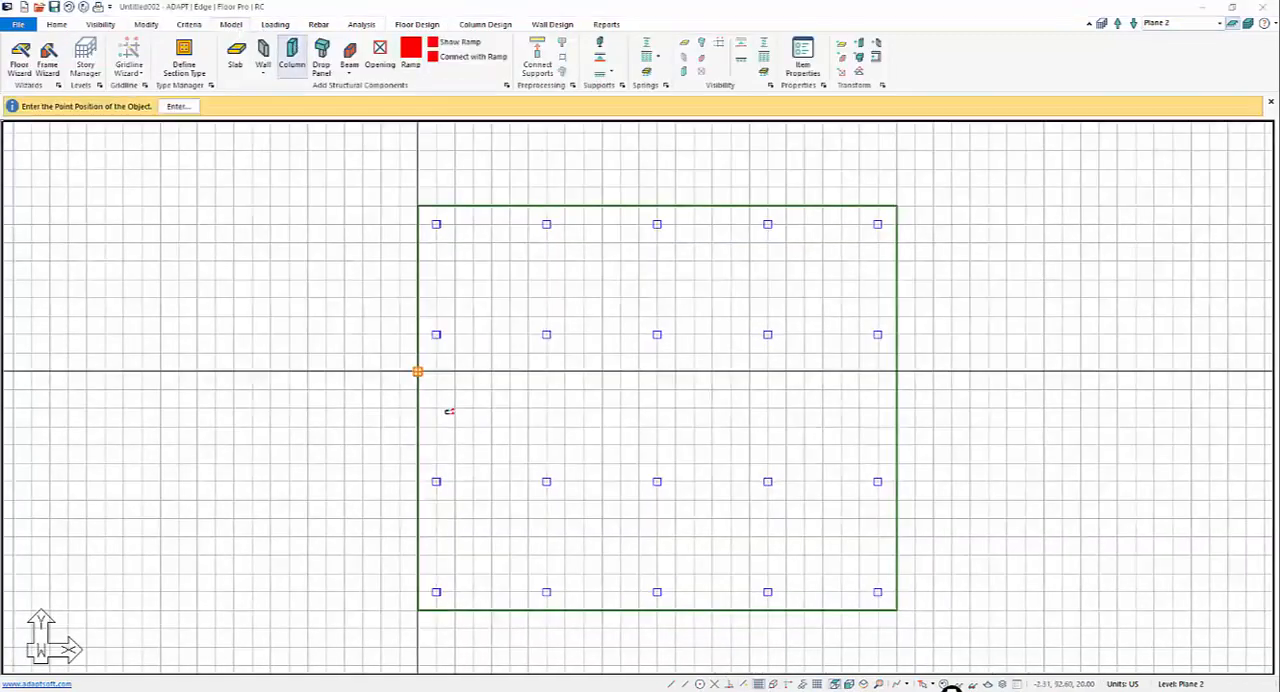
pyautogui.click(436, 407)
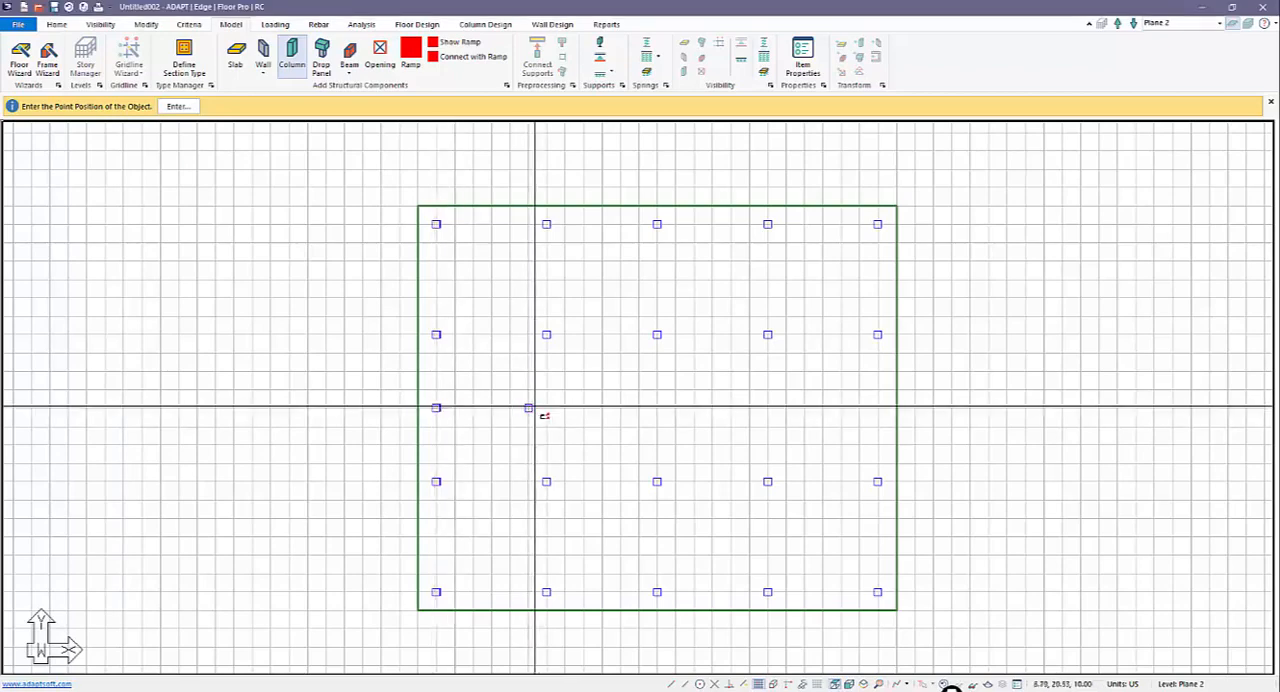
pyautogui.click(546, 407)
pyautogui.click(657, 407)
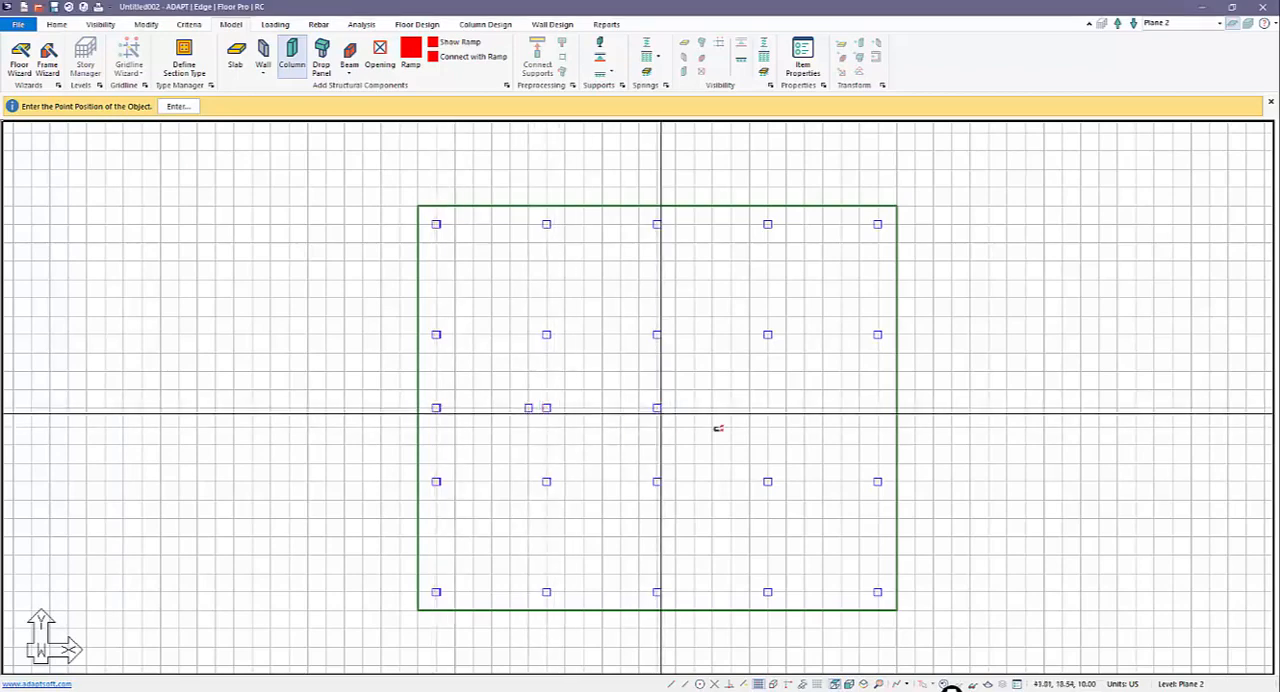
pyautogui.click(768, 407)
pyautogui.click(878, 407)
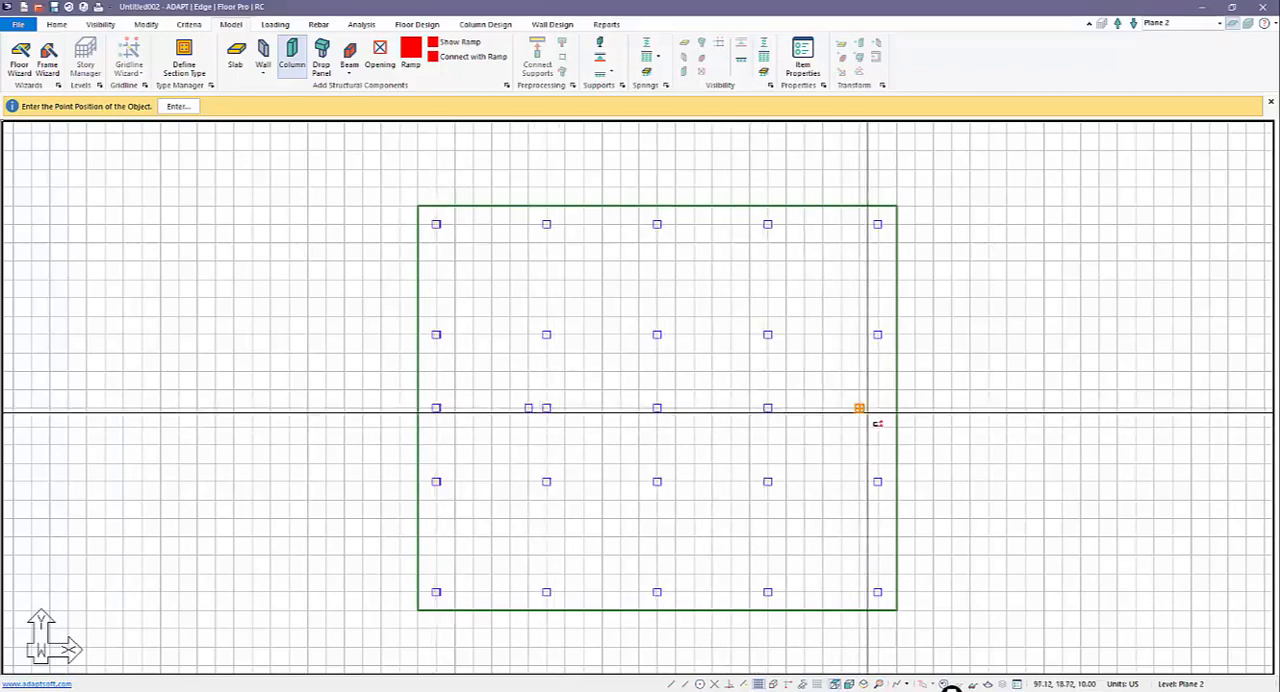
pyautogui.press('Escape')
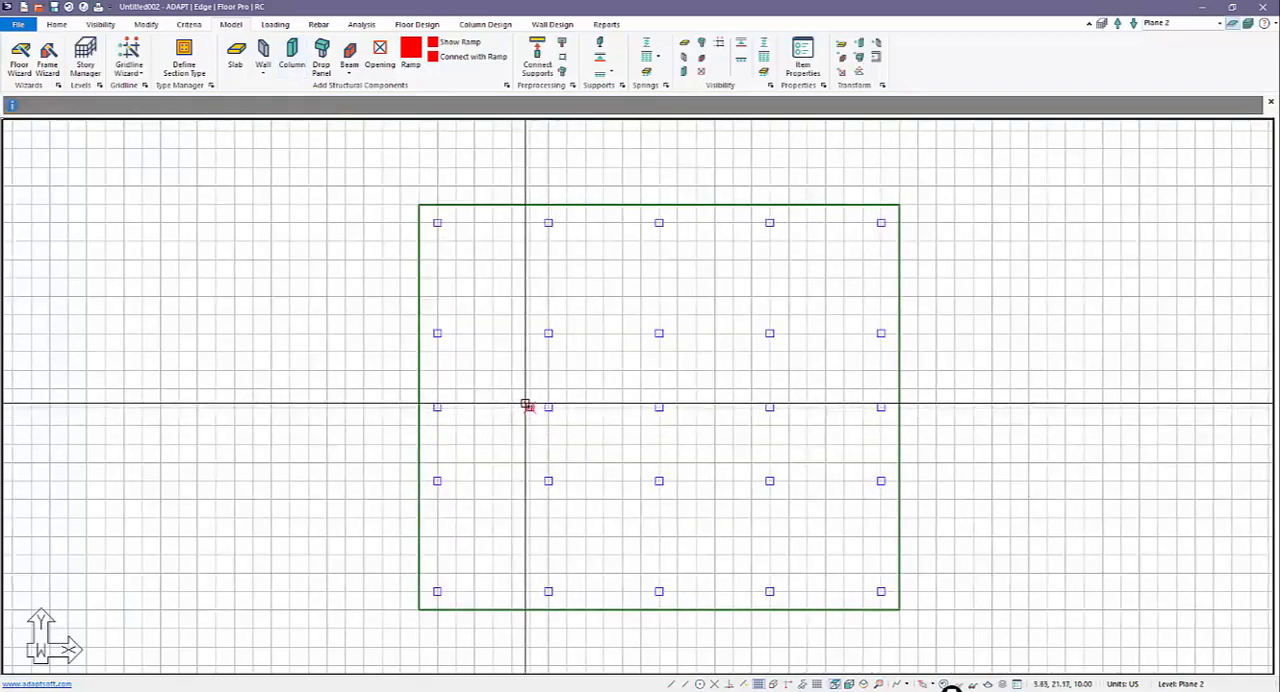
pyautogui.scroll(-1, 482, 450)
# Step: Show all levels together in plan, make Plane 4 the active level, and hide the grid
pyautogui.click(1116, 23)
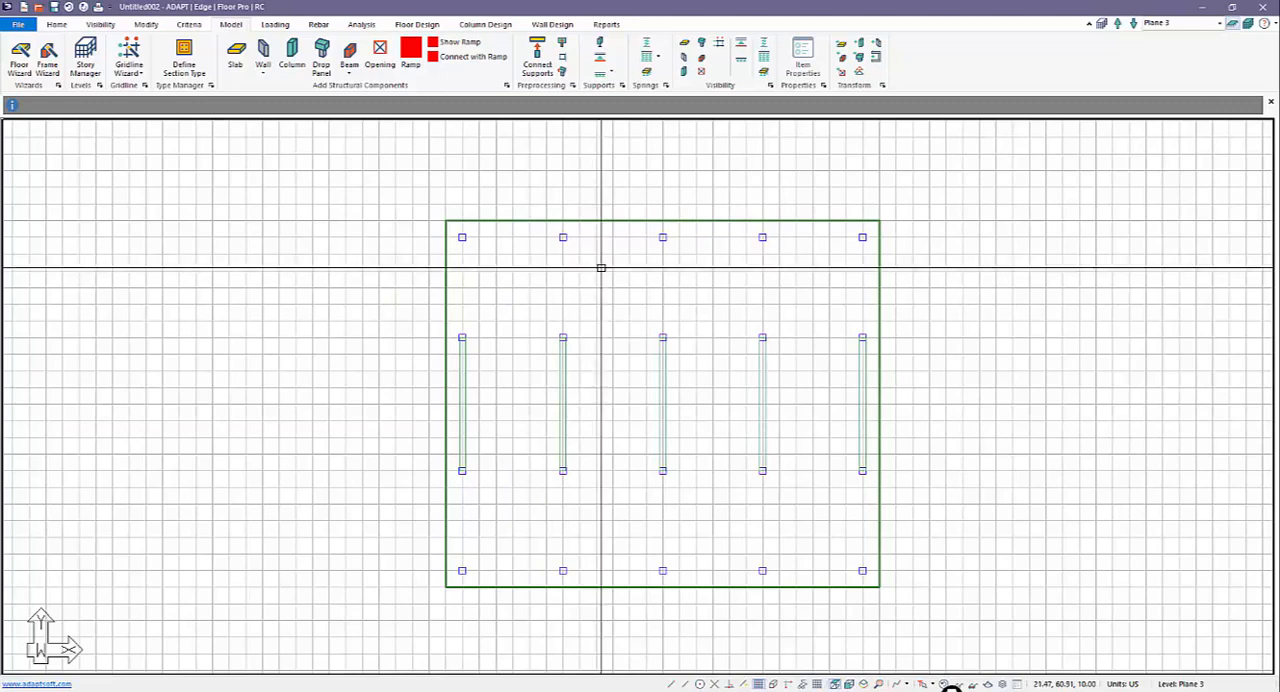
pyautogui.click(1249, 24)
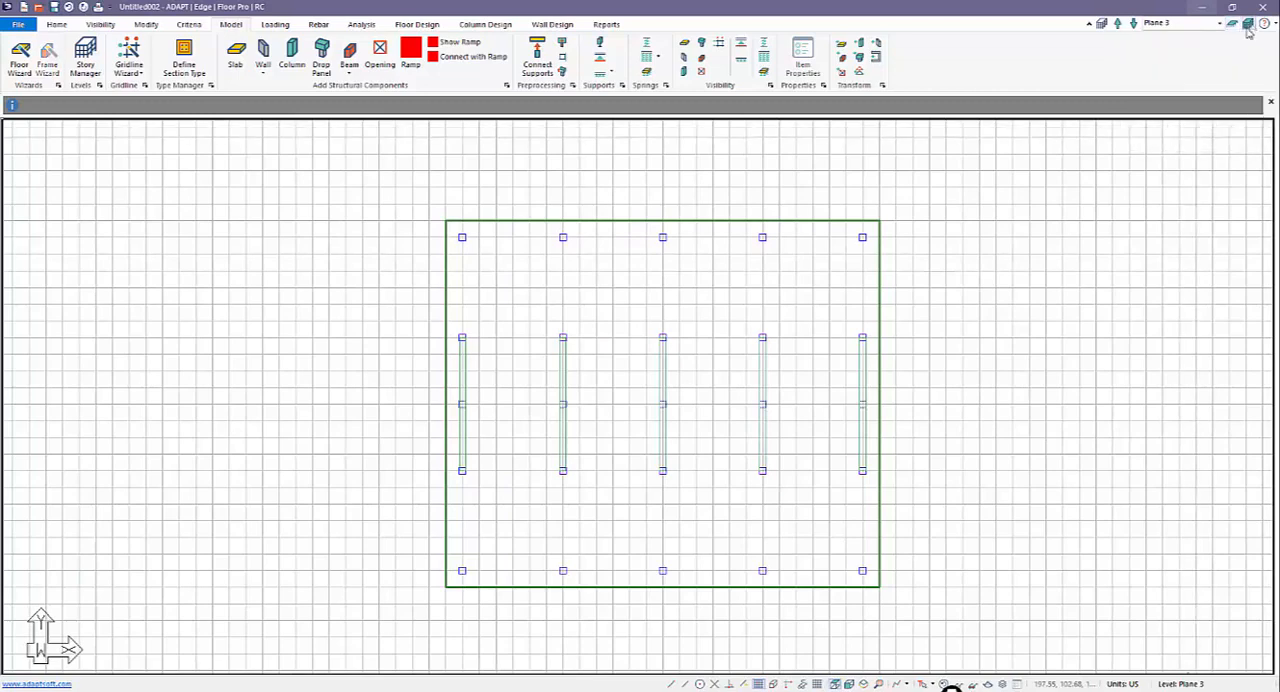
pyautogui.click(1119, 23)
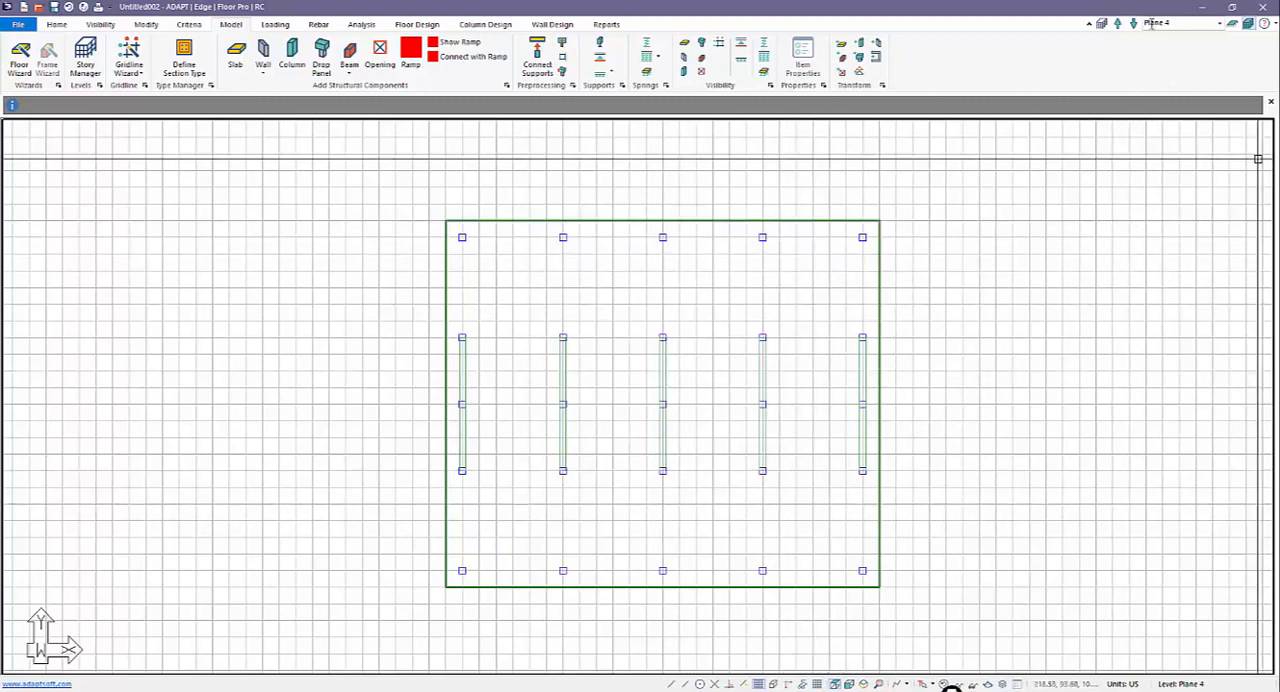
pyautogui.click(760, 684)
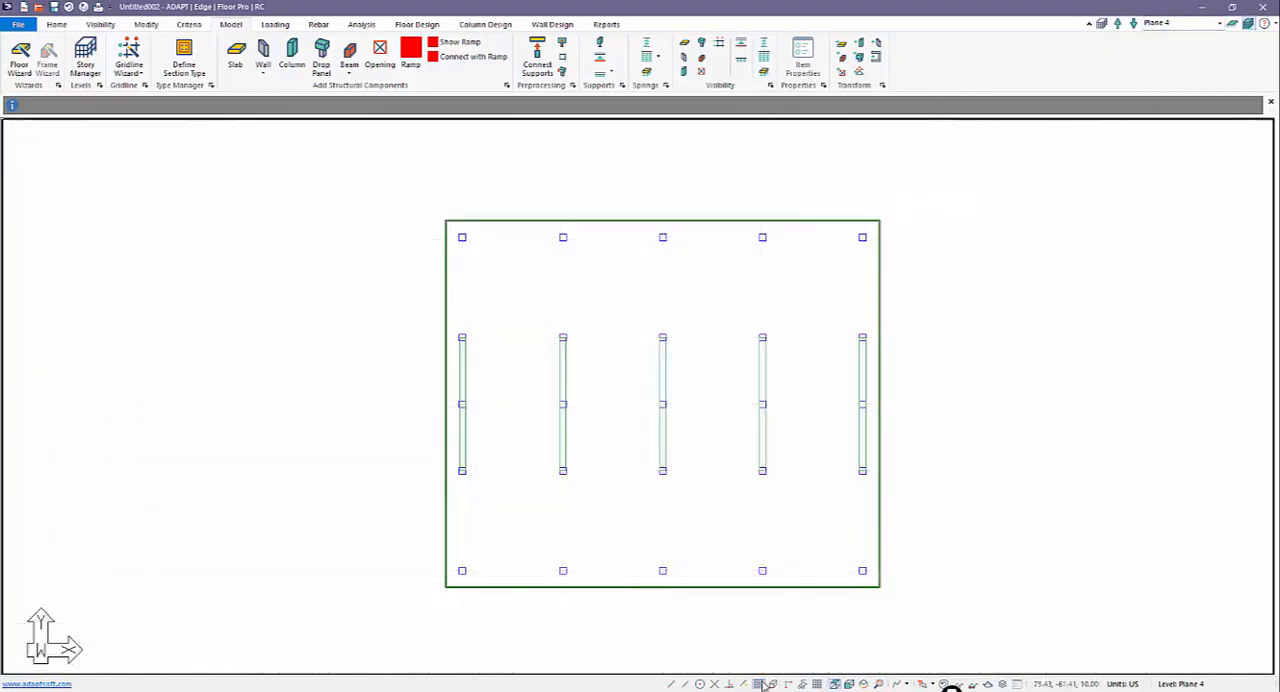
pyautogui.scroll(-2, 629, 400)
pyautogui.scroll(2, 655, 424)
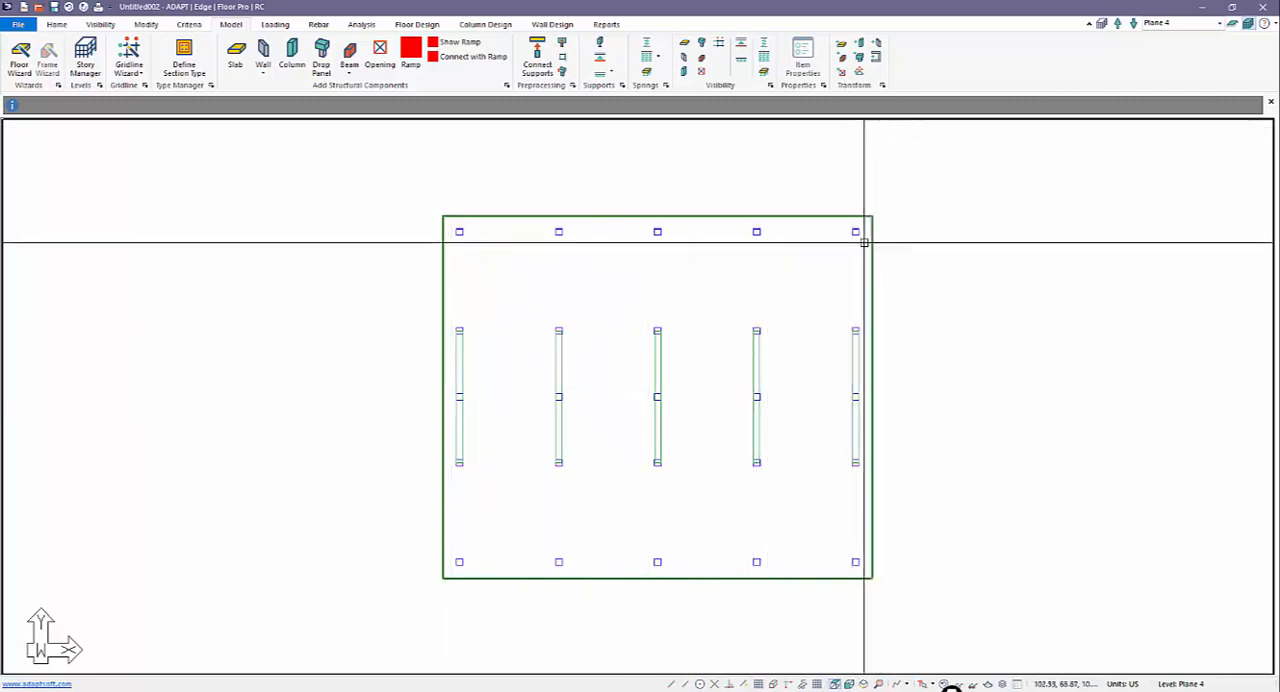
pyautogui.moveTo(862, 240); pyautogui.dragTo(457, 229)
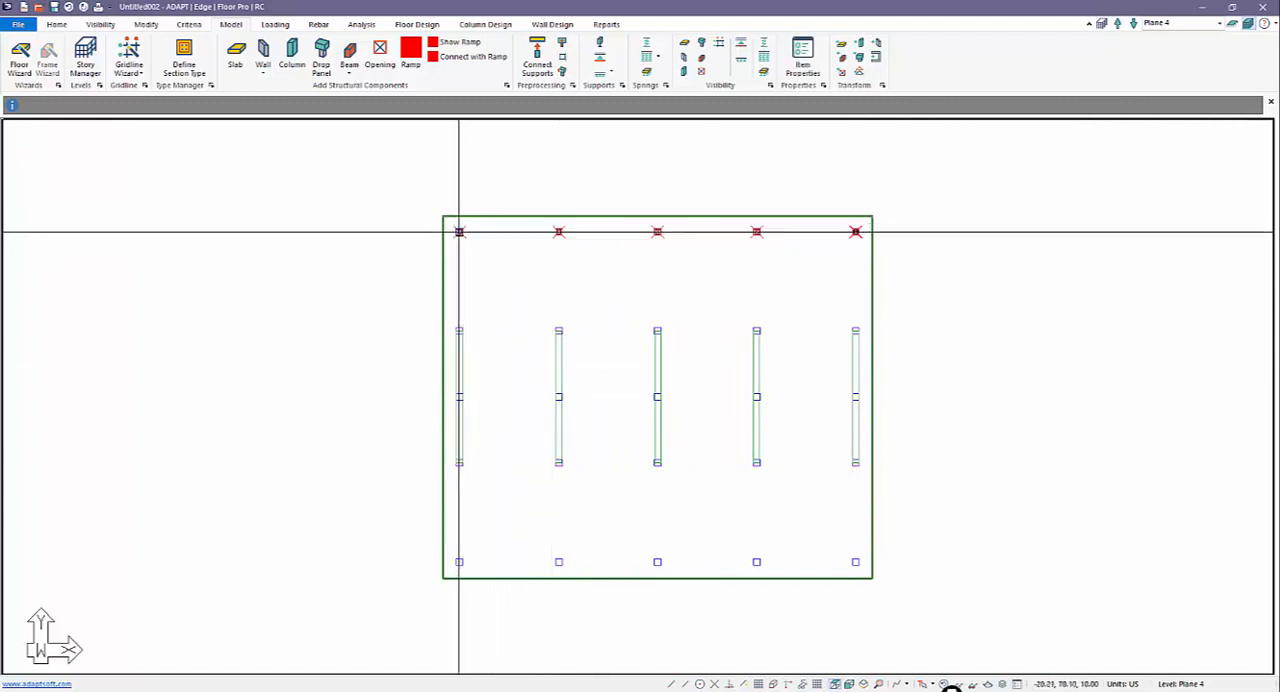
pyautogui.press('Escape')
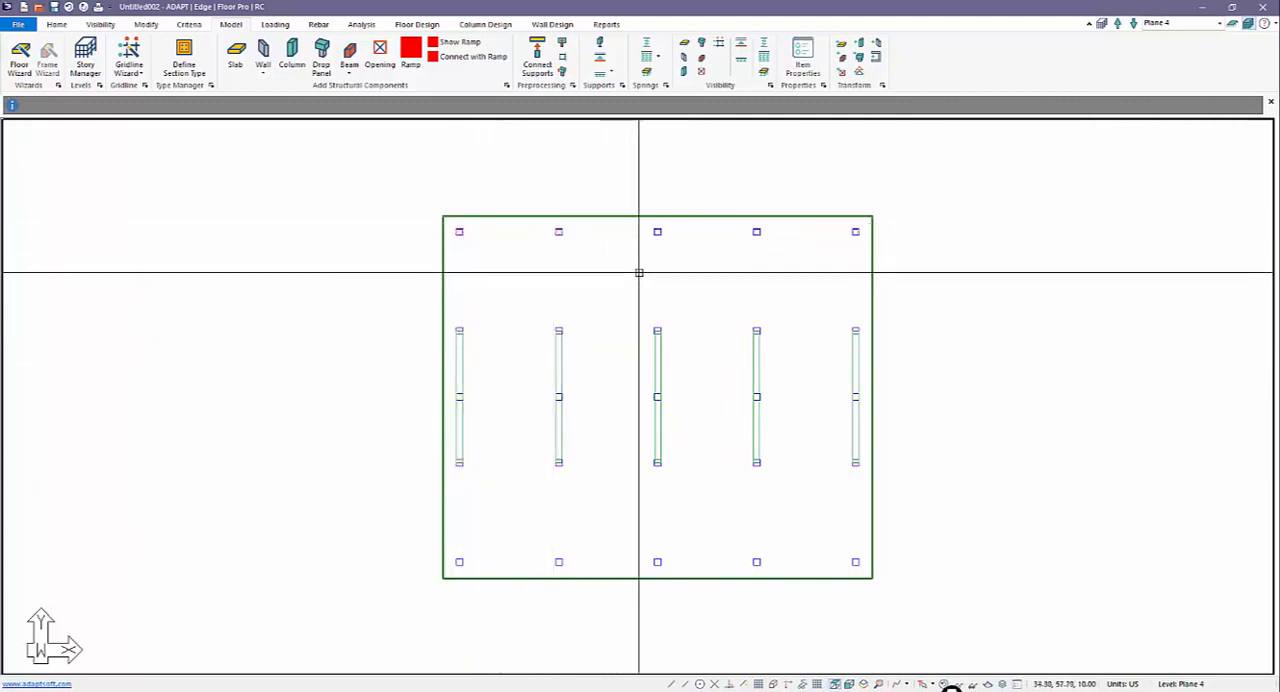
# Step: Place ten columns on Plane 4 with the grid displayed, in two rows midway between the existing inner rows, then hide the grid
pyautogui.click(758, 684)
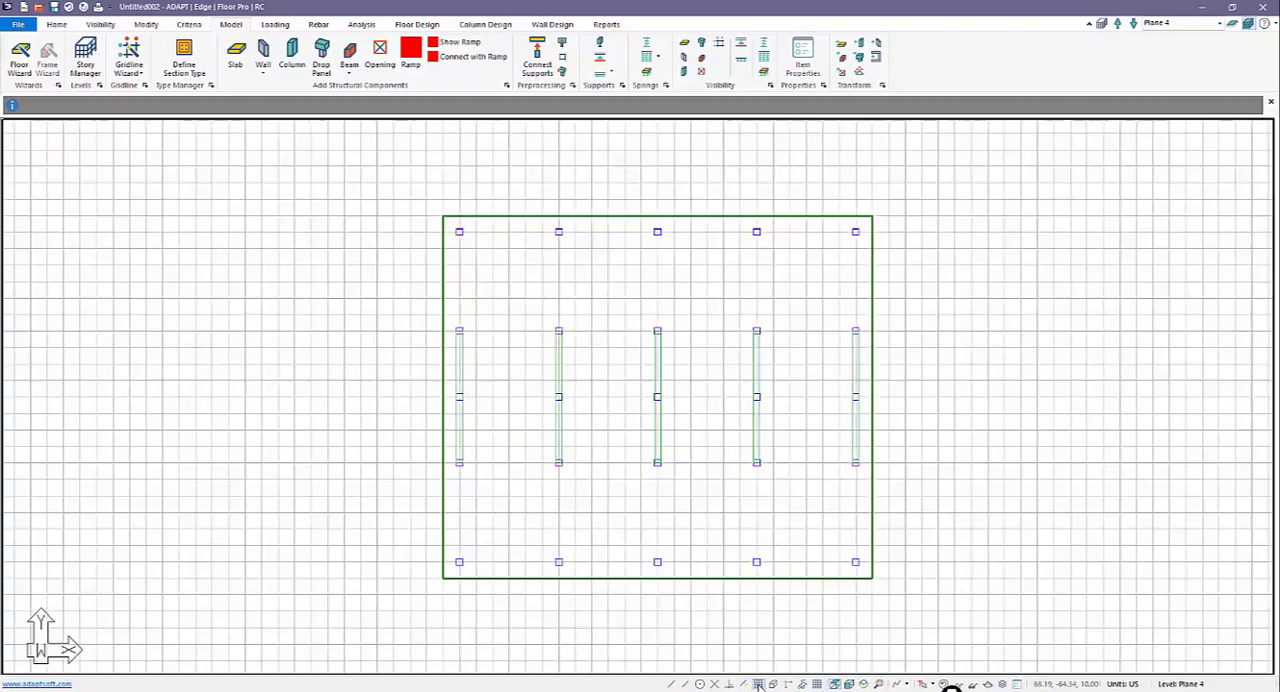
pyautogui.click(289, 52)
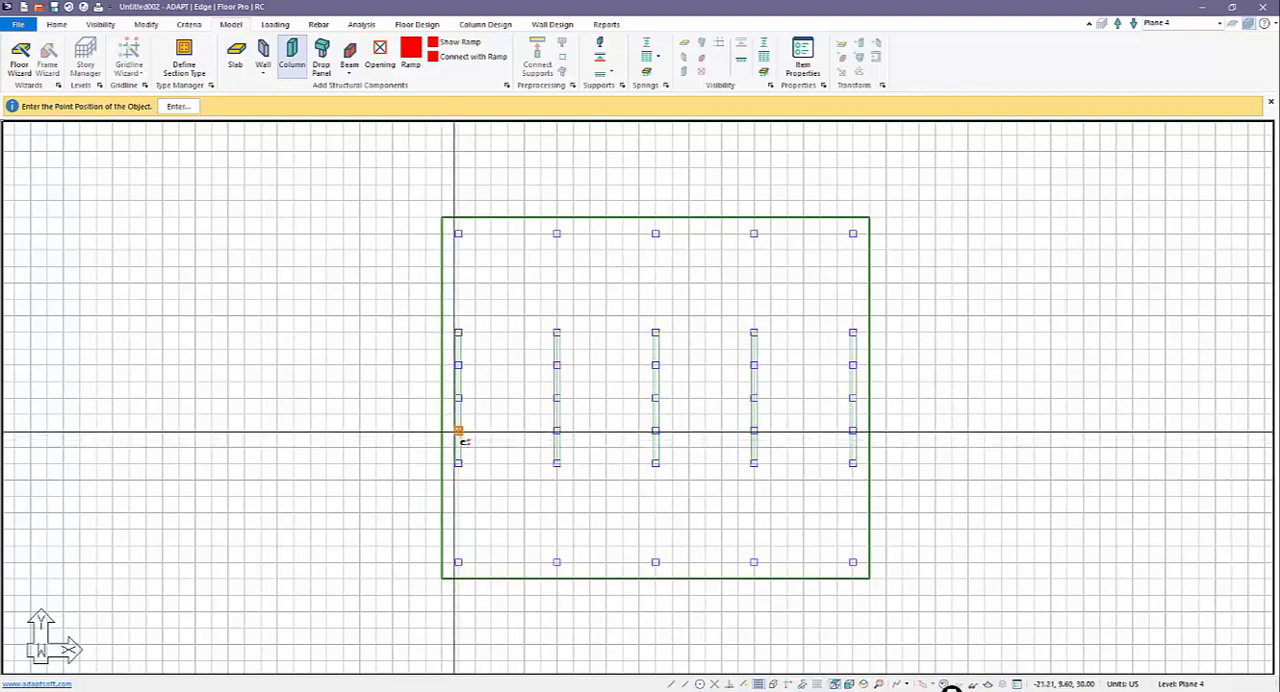
pyautogui.press('Escape')
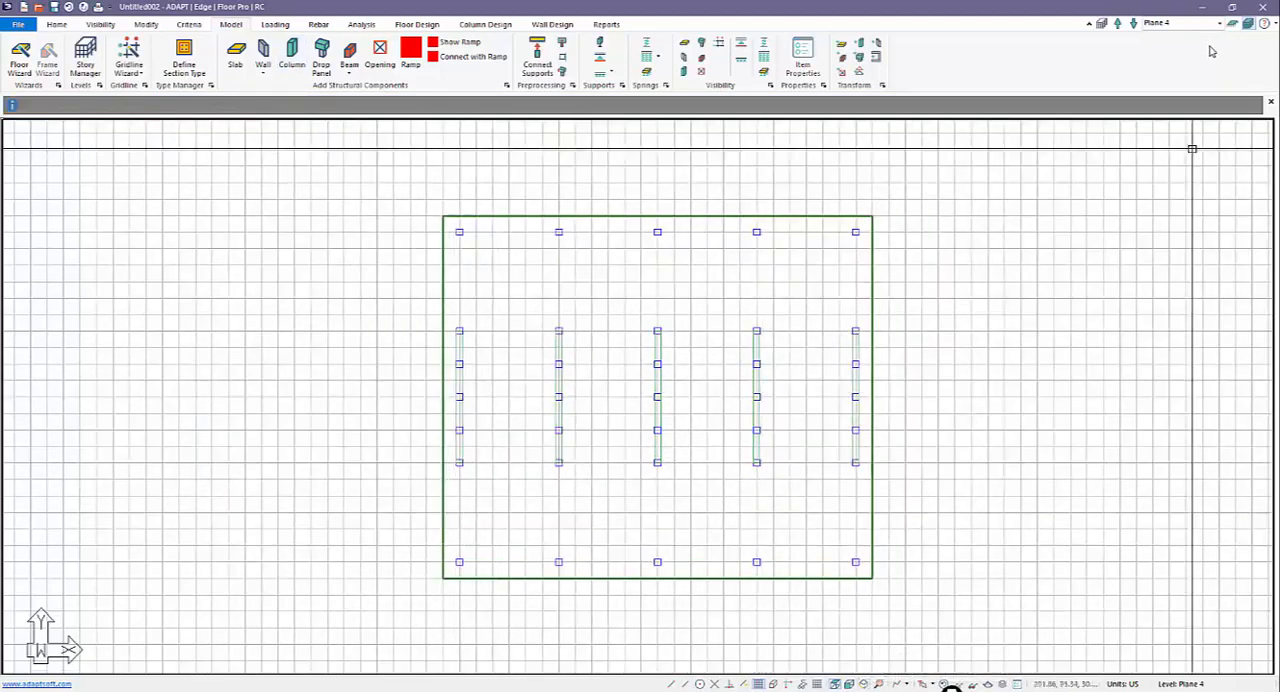
pyautogui.click(759, 683)
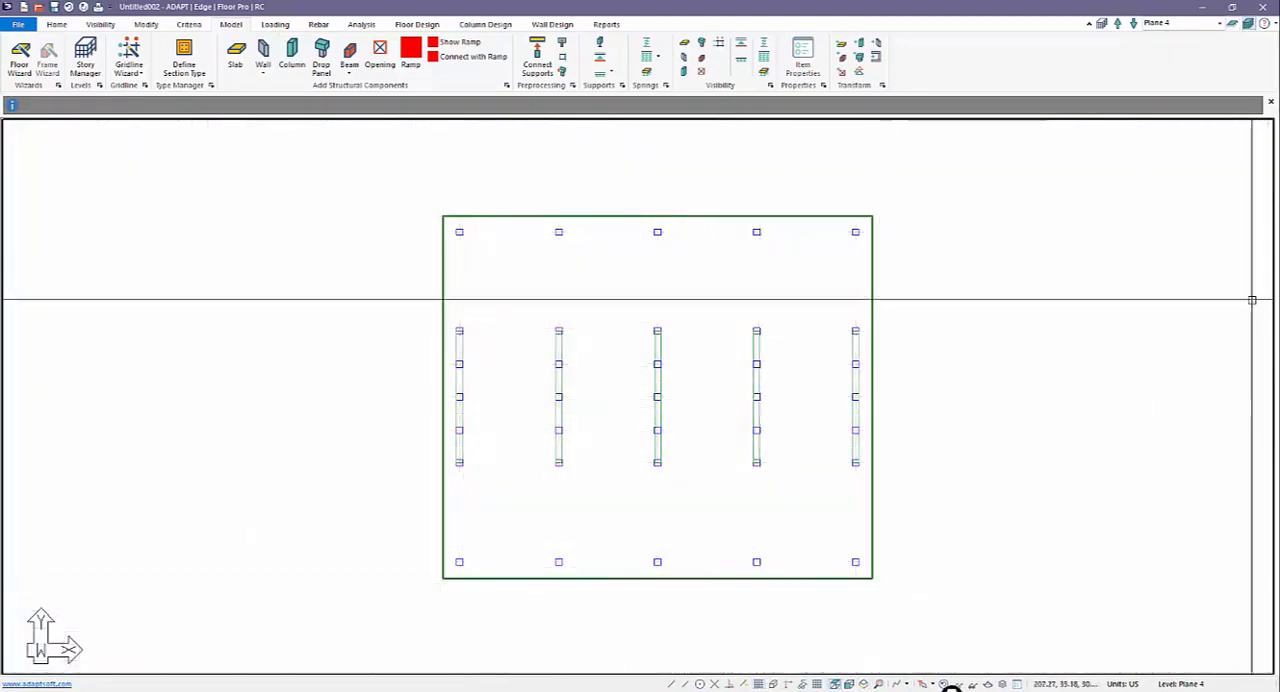
# Step: Isolate Plane 3 and copy its ten columns in the two outermost rows vertically up to the existing planes above
pyautogui.click(1234, 24)
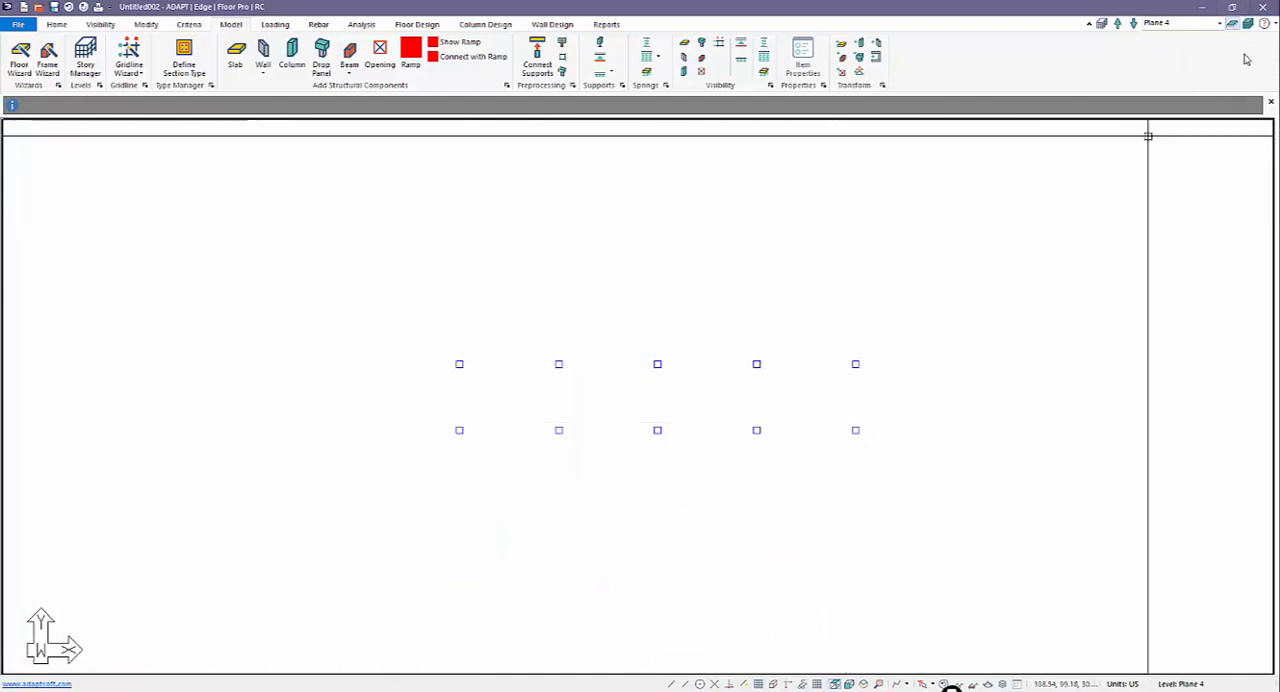
pyautogui.click(1134, 26)
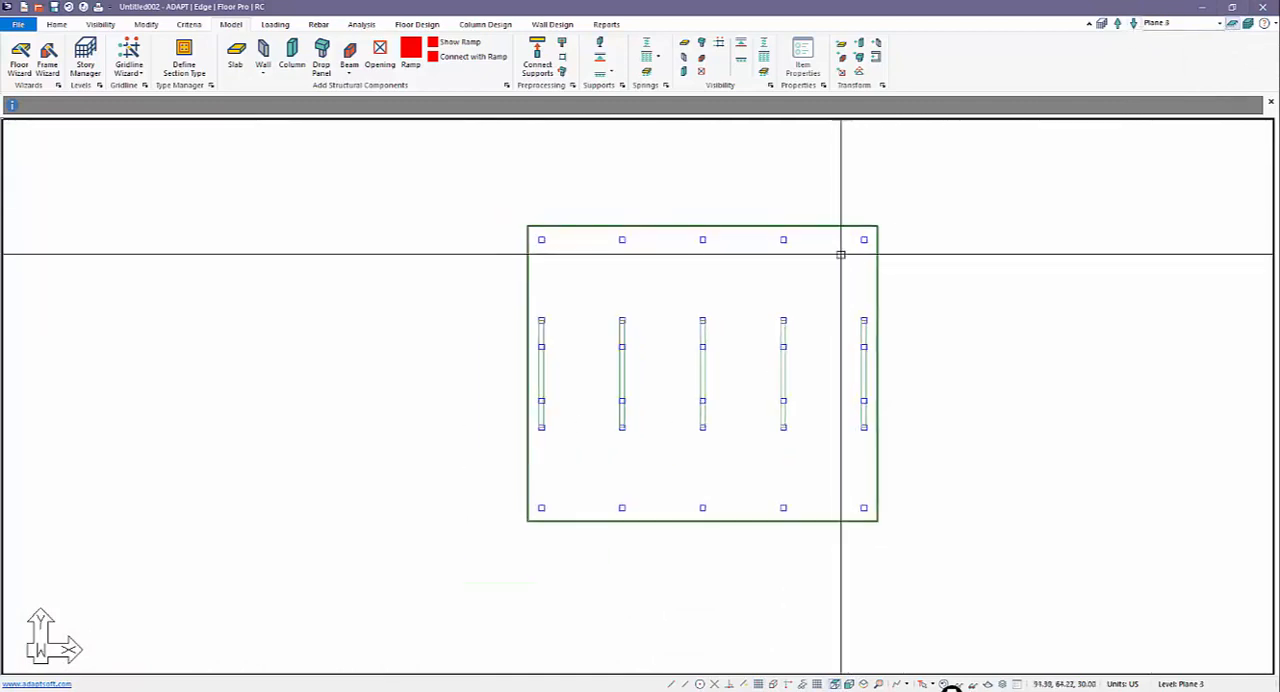
pyautogui.moveTo(783, 236); pyautogui.dragTo(535, 238)
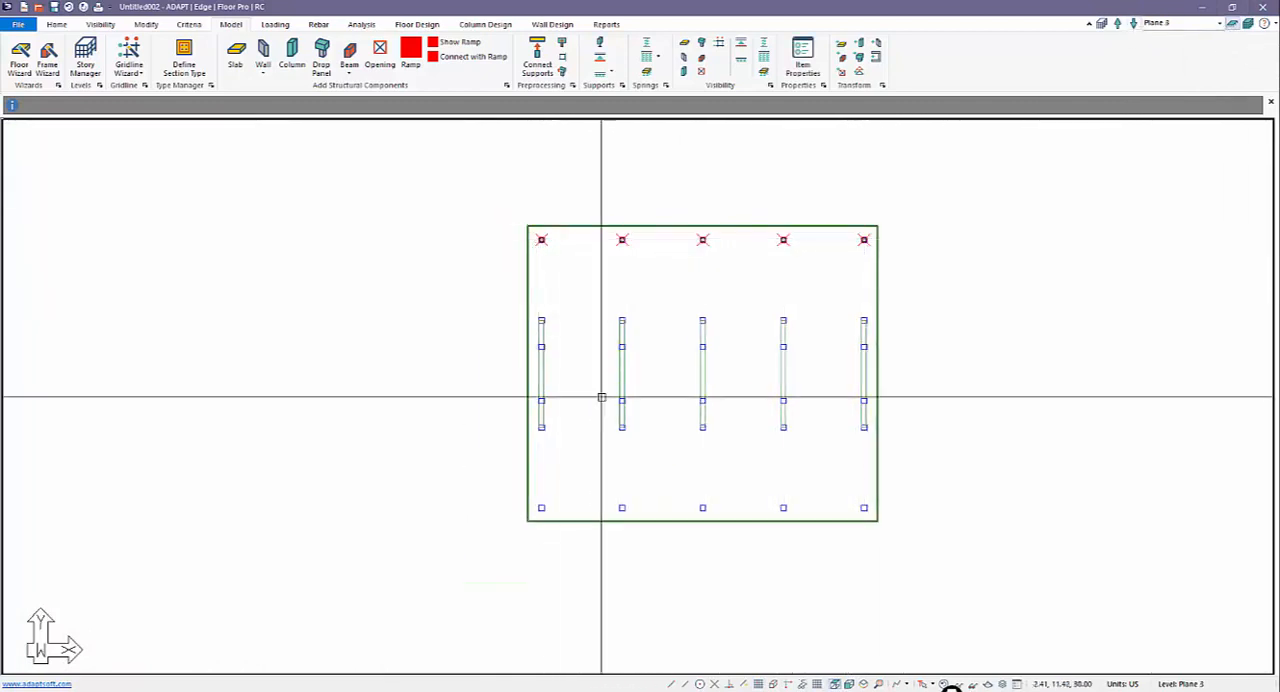
pyautogui.keyDown('ctrl'); pyautogui.click(866, 513); pyautogui.keyUp('ctrl')
pyautogui.press('Escape')
pyautogui.moveTo(871, 252); pyautogui.dragTo(532, 240)
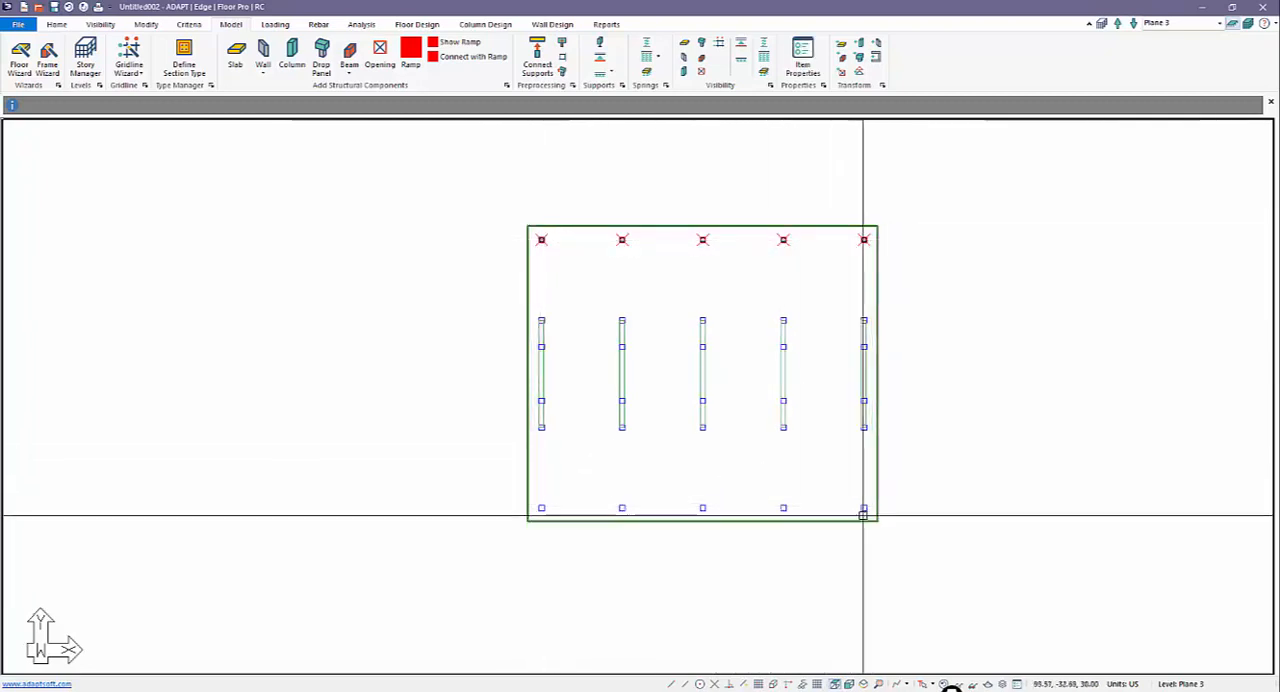
pyautogui.moveTo(869, 516); pyautogui.dragTo(534, 506)
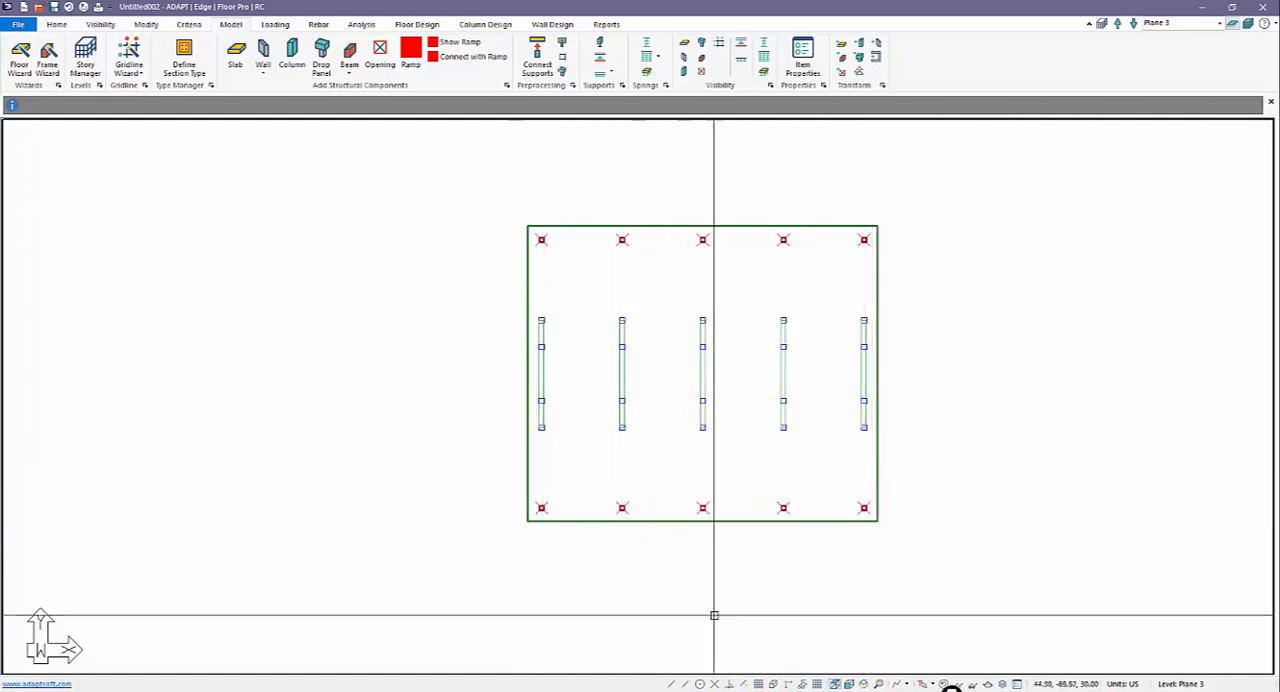
pyautogui.click(865, 685)
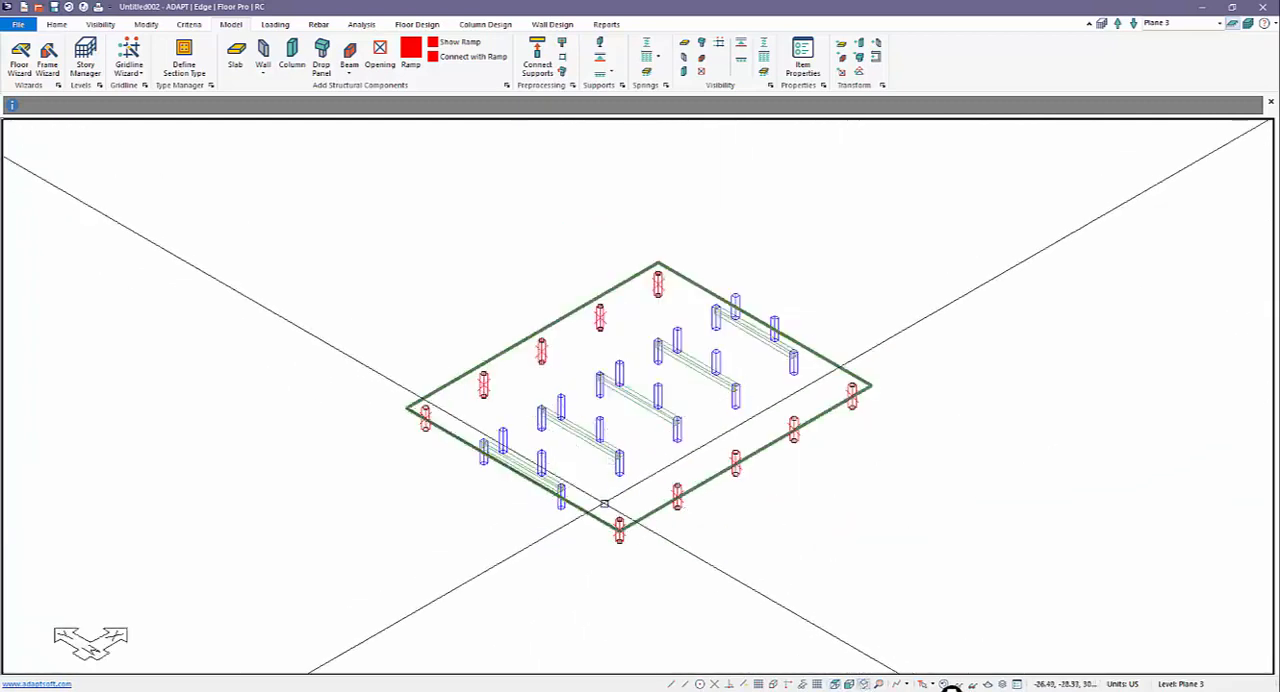
pyautogui.click(148, 25)
pyautogui.click(346, 52)
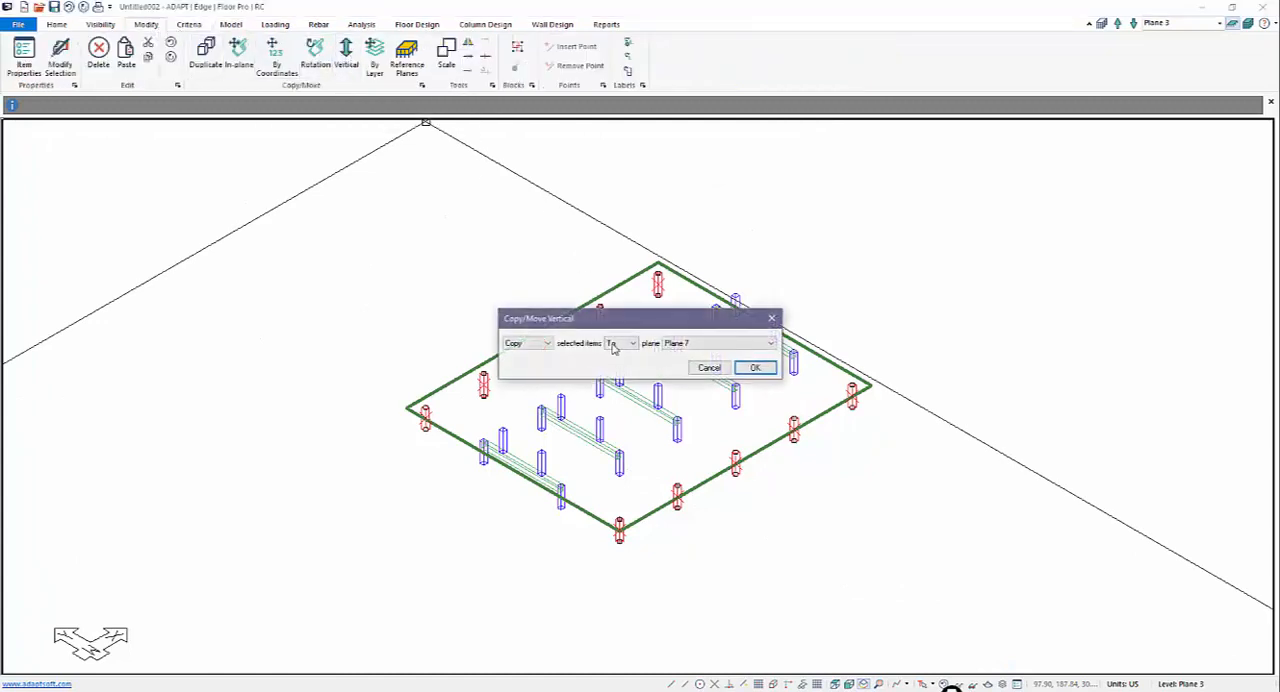
pyautogui.click(750, 369)
pyautogui.press('Escape')
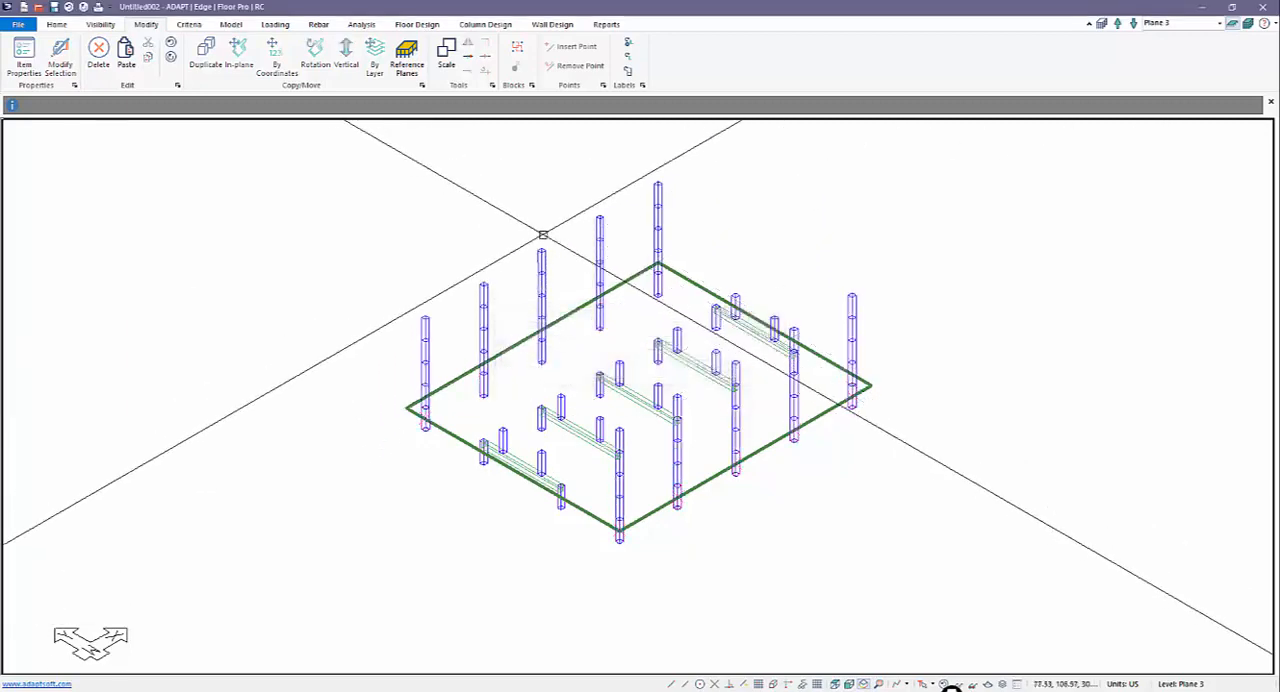
# Step: Copy the ten inner columns standing above the beams vertically up to the existing planes
pyautogui.moveTo(613, 300); pyautogui.dragTo(626, 354, button='middle')
pyautogui.scroll(1, 640, 477)
pyautogui.scroll(1, 549, 489)
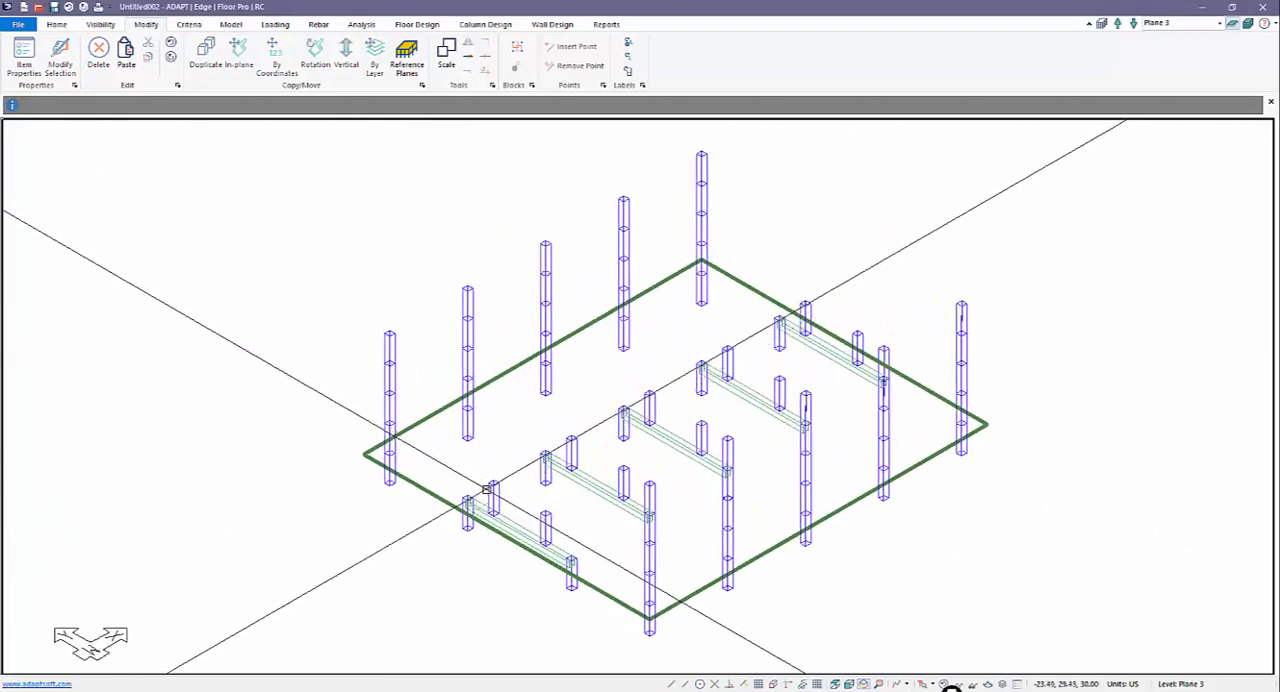
pyautogui.keyDown('ctrl'); pyautogui.click(545, 519); pyautogui.keyUp('ctrl')
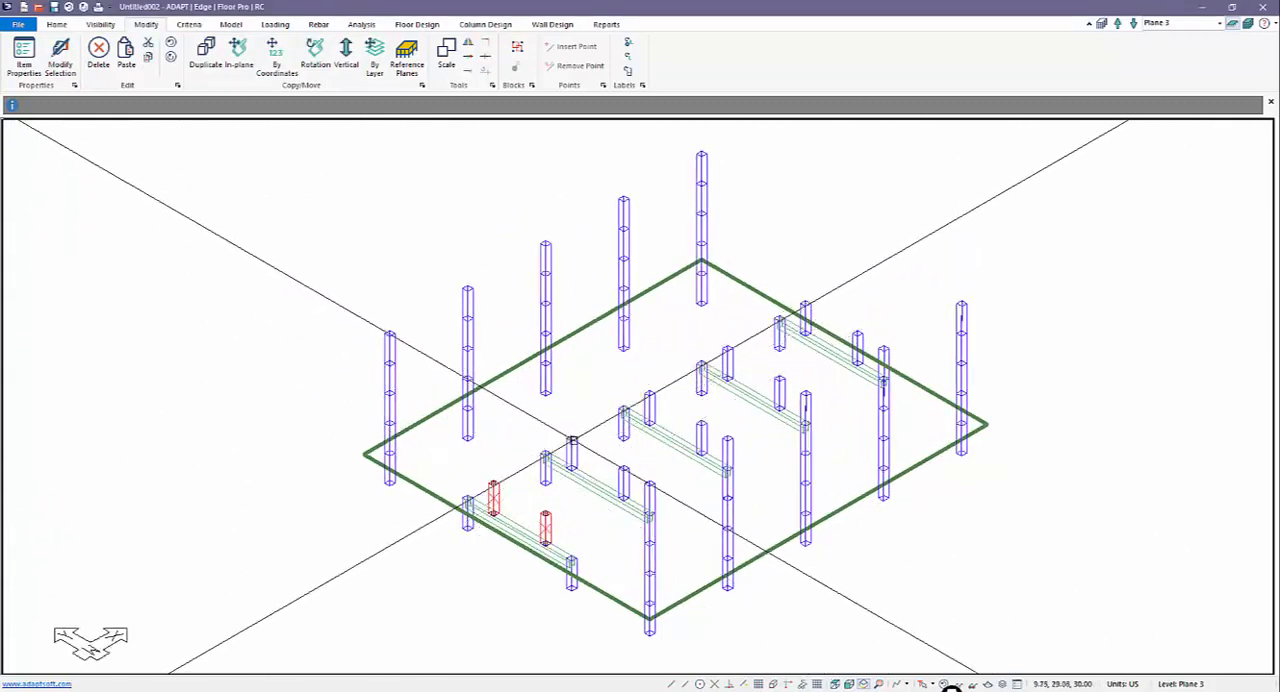
pyautogui.keyDown('ctrl'); pyautogui.click(572, 453); pyautogui.keyUp('ctrl')
pyautogui.keyDown('ctrl'); pyautogui.click(624, 482); pyautogui.keyUp('ctrl')
pyautogui.keyDown('ctrl'); pyautogui.click(651, 400); pyautogui.keyUp('ctrl')
pyautogui.keyDown('ctrl'); pyautogui.click(701, 434); pyautogui.keyUp('ctrl')
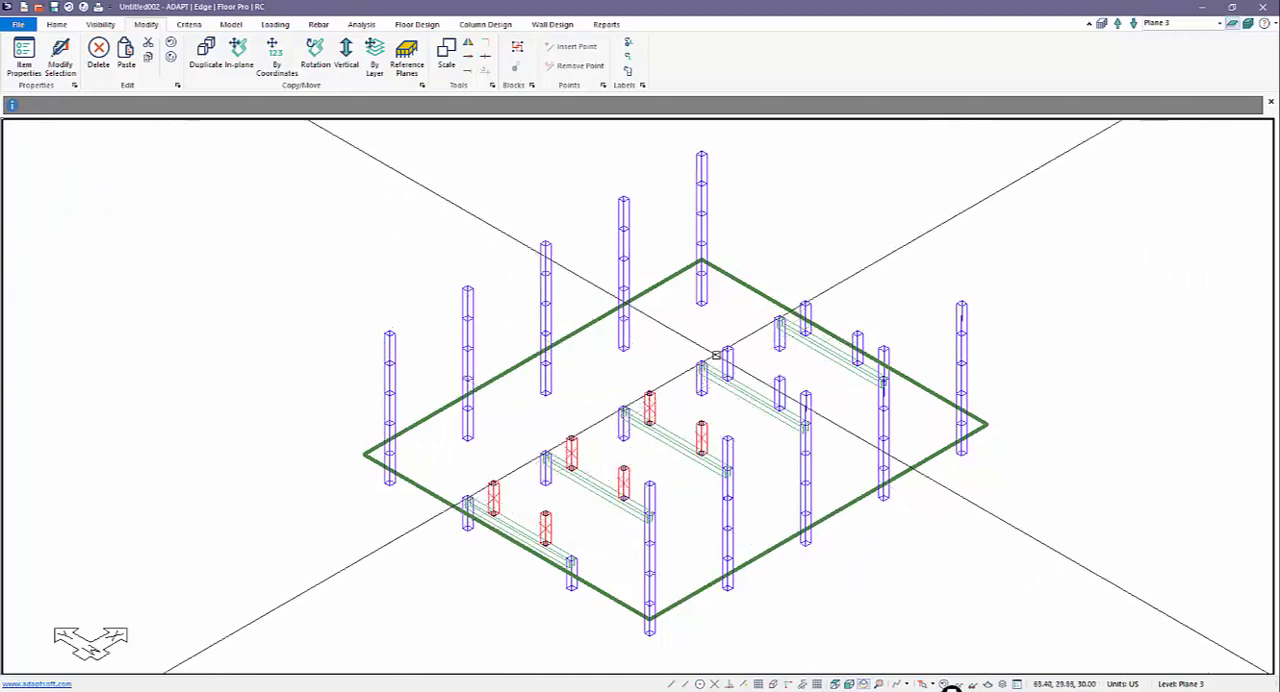
pyautogui.keyDown('ctrl'); pyautogui.click(727, 365); pyautogui.keyUp('ctrl')
pyautogui.keyDown('ctrl'); pyautogui.click(780, 387); pyautogui.keyUp('ctrl')
pyautogui.keyDown('ctrl'); pyautogui.click(806, 318); pyautogui.keyUp('ctrl')
pyautogui.keyDown('ctrl'); pyautogui.click(857, 345); pyautogui.keyUp('ctrl')
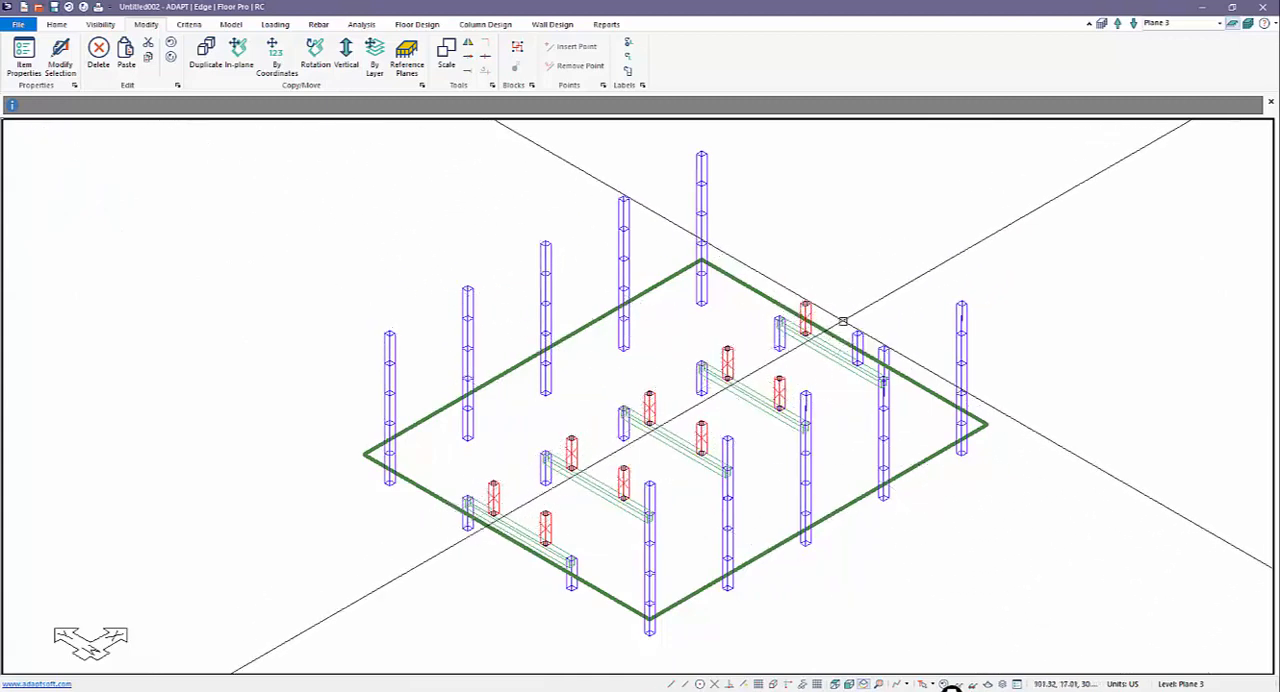
pyautogui.click(346, 52)
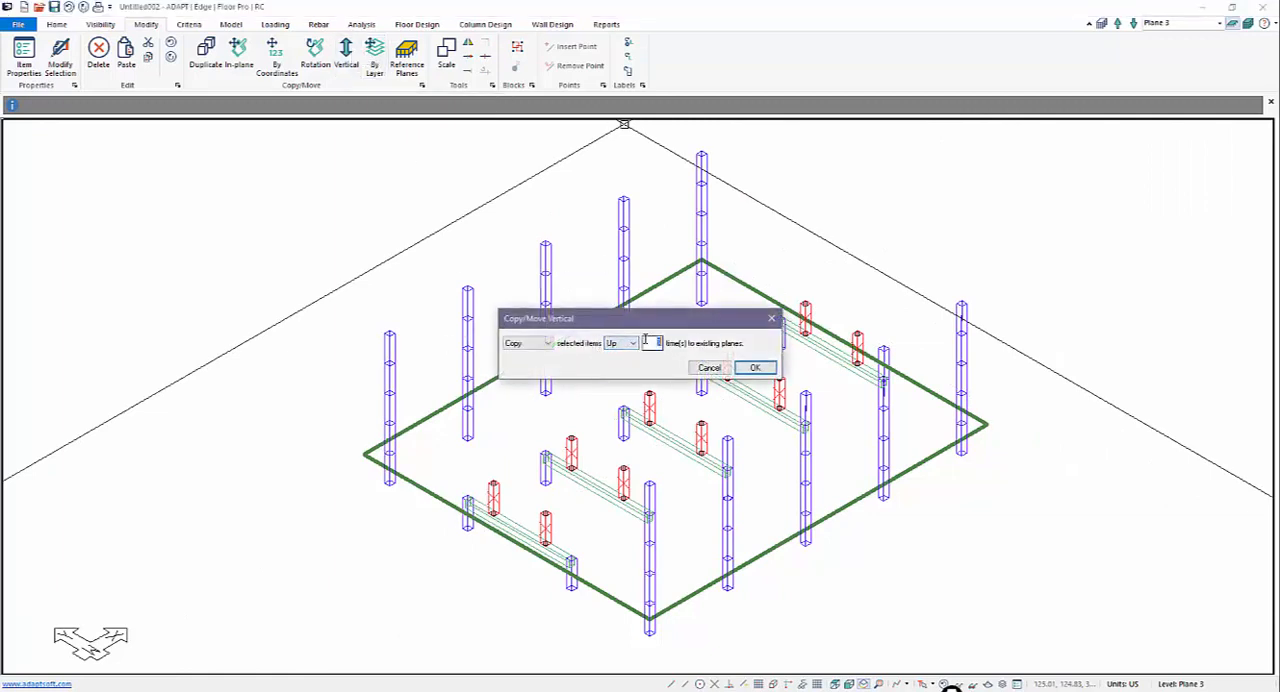
pyautogui.click(755, 368)
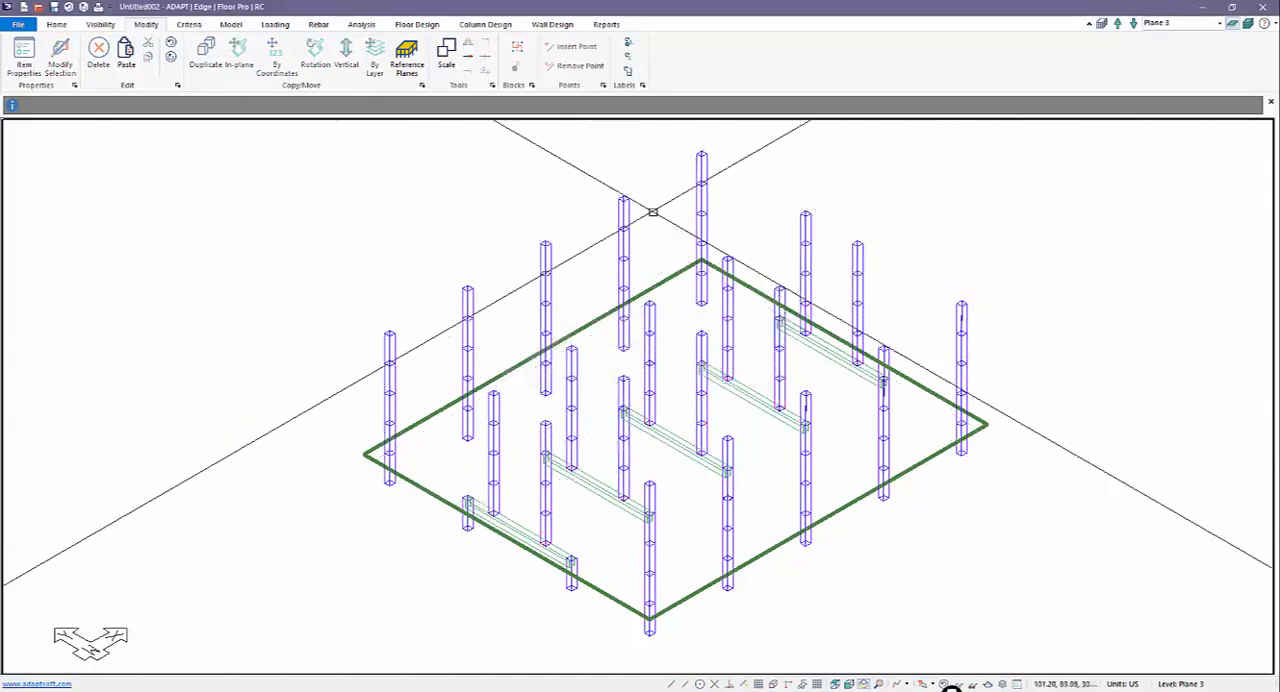
# Step: Make Plane 4 the only displayed level and show it in plan view with the grid on
pyautogui.click(1117, 24)
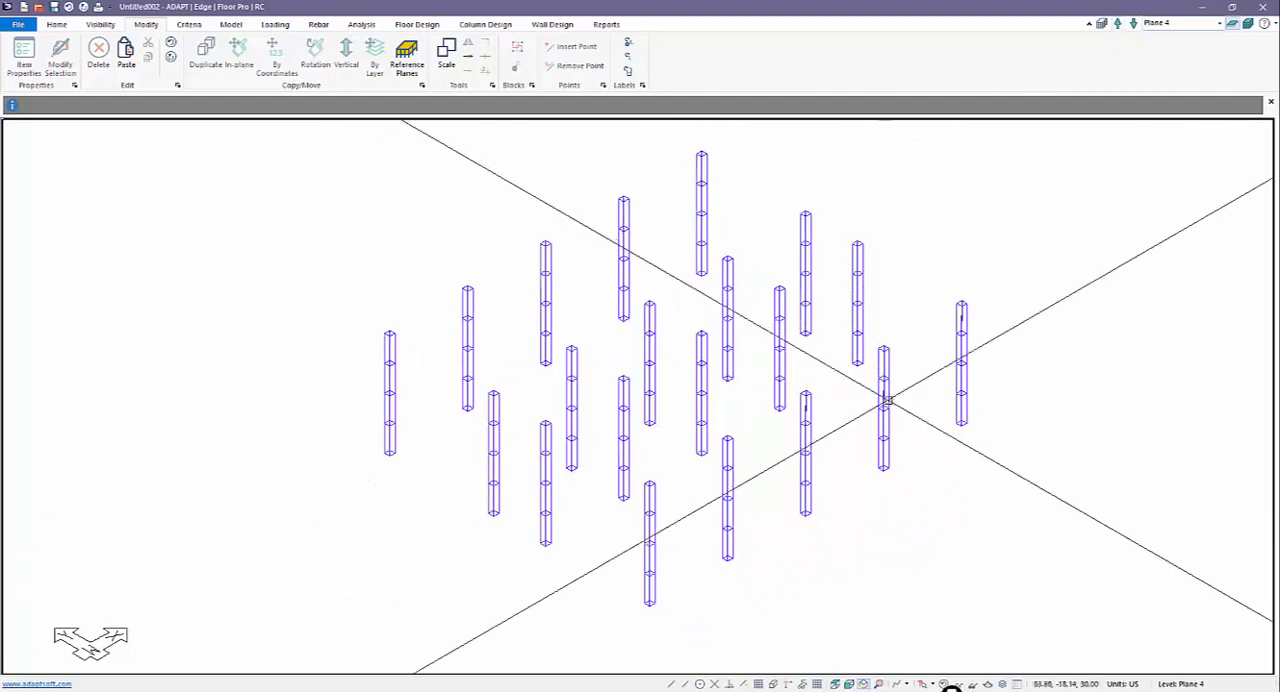
pyautogui.click(1252, 26)
pyautogui.click(1235, 25)
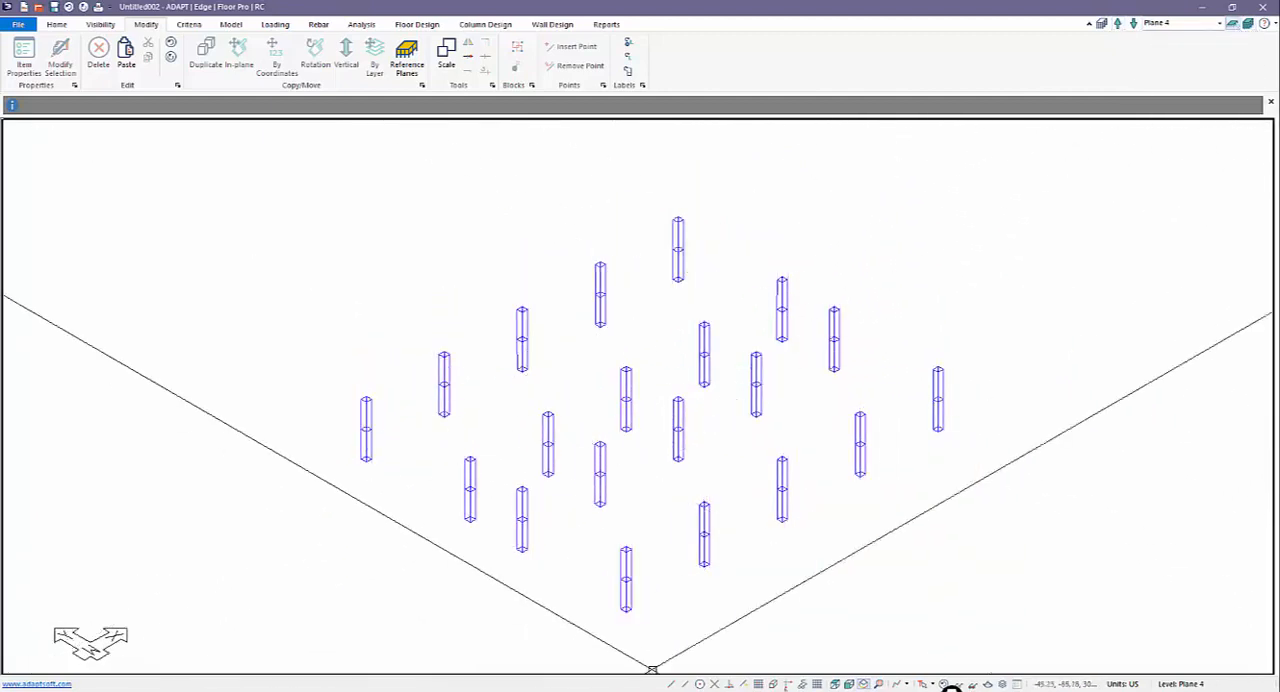
pyautogui.click(835, 684)
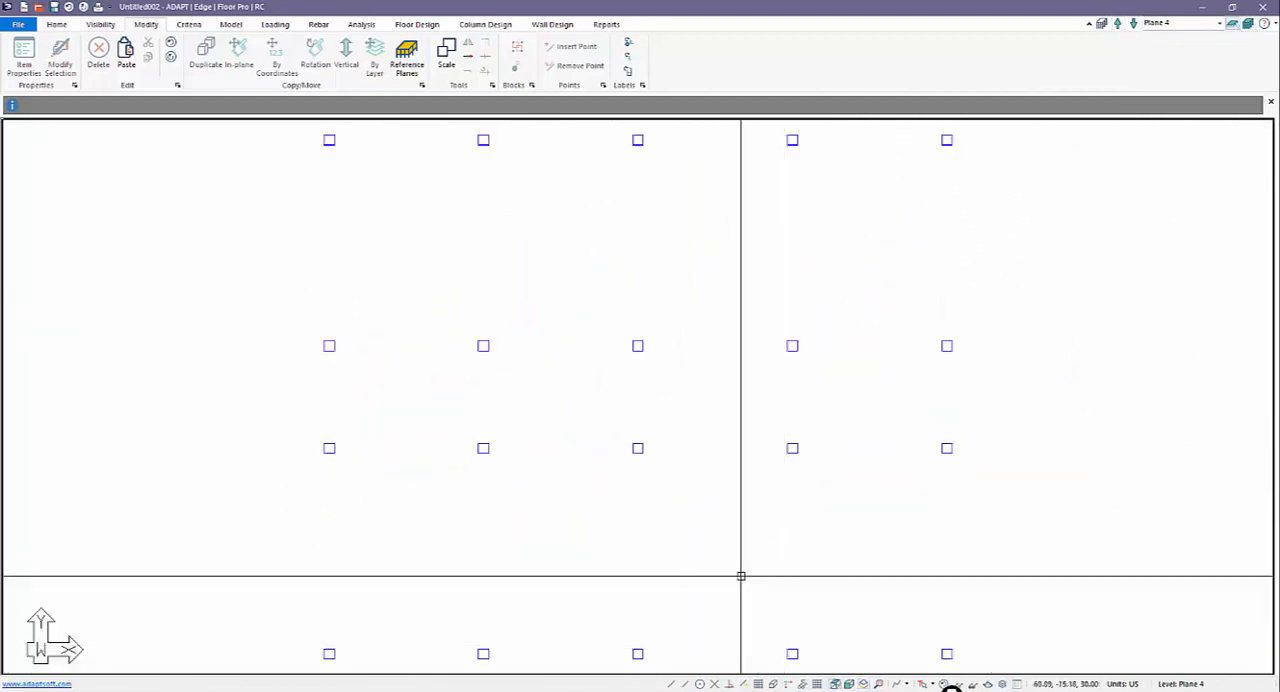
pyautogui.click(762, 684)
pyautogui.scroll(-5, 685, 651)
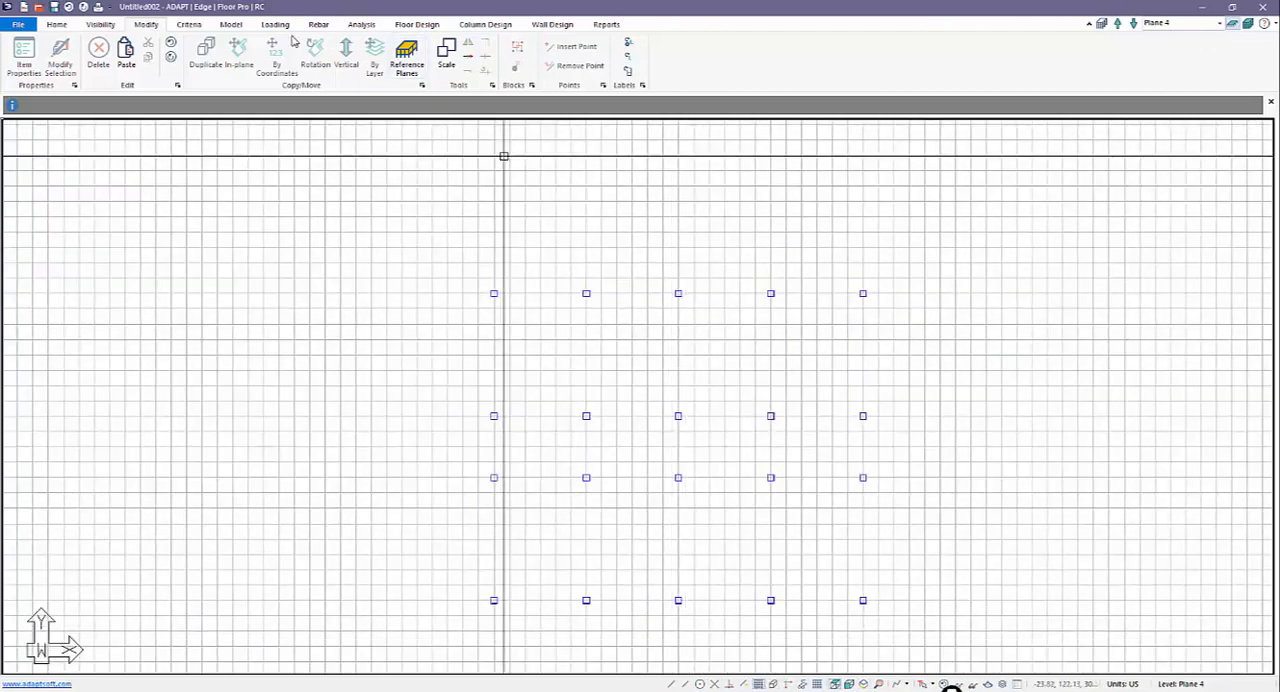
# Step: Draw two rectangular slabs on Plane 4, one spanning the two upper column rows and one spanning the two lower rows
pyautogui.click(231, 25)
pyautogui.click(236, 55)
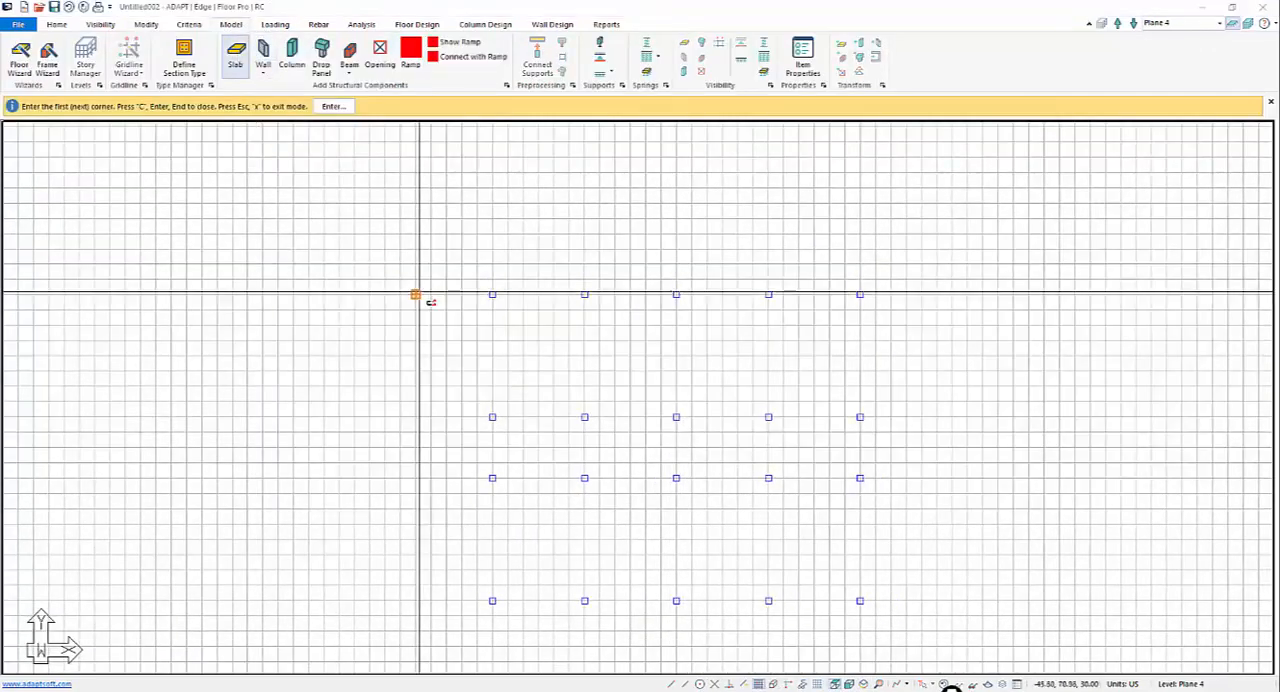
pyautogui.click(858, 418)
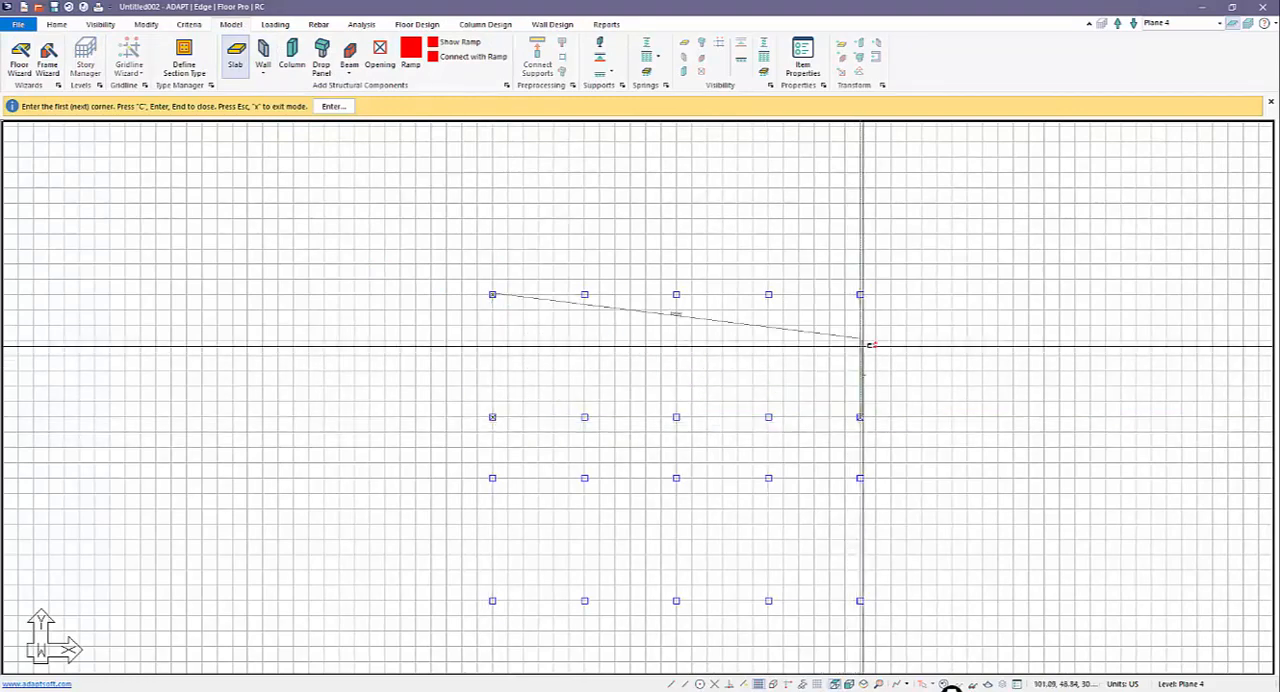
pyautogui.click(860, 294)
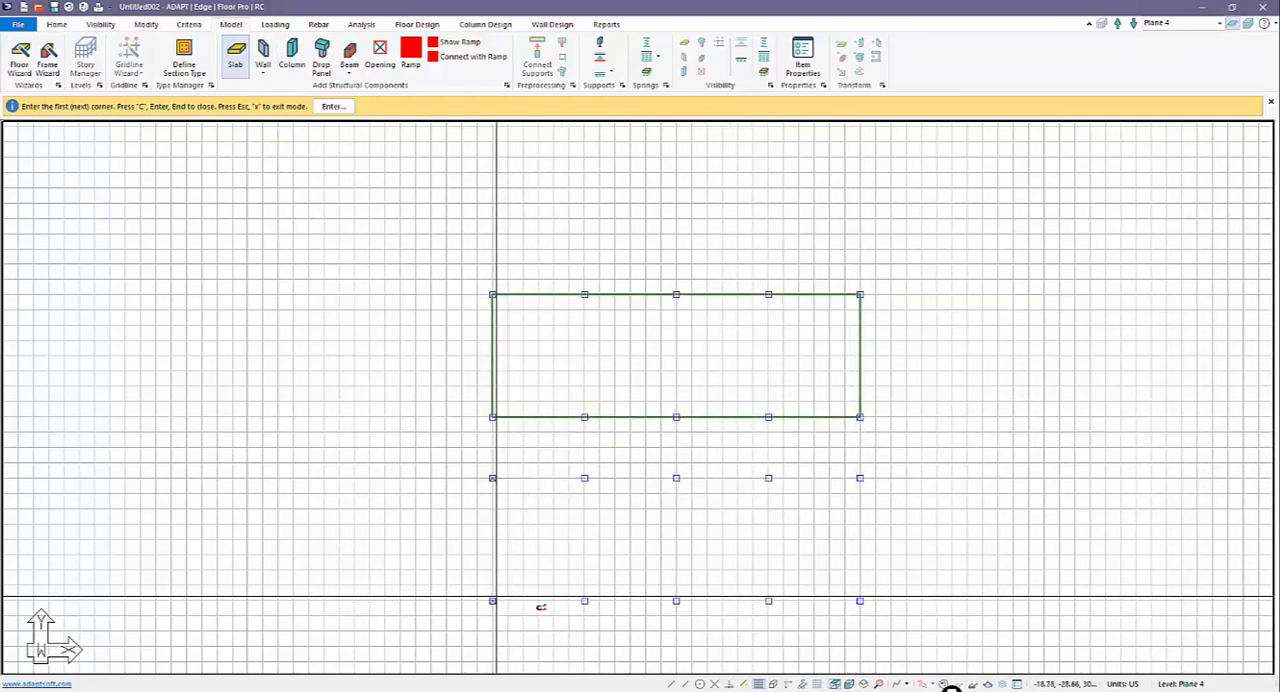
pyautogui.click(492, 600)
pyautogui.click(860, 600)
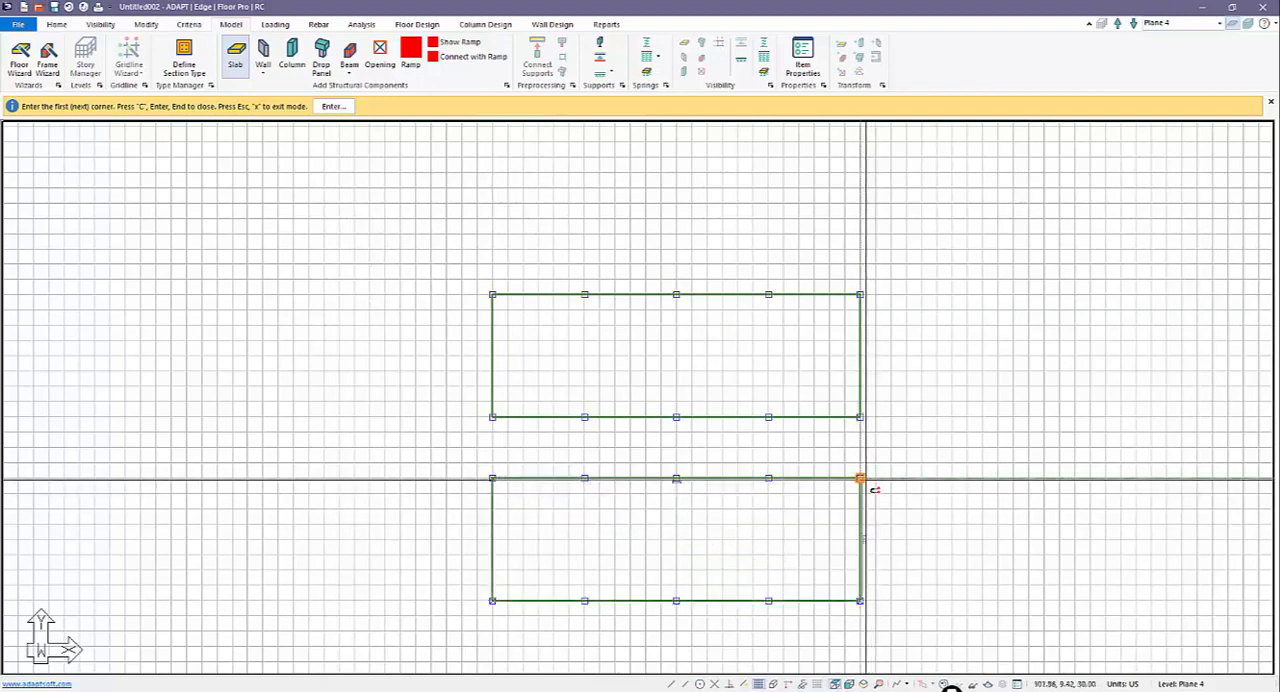
pyautogui.click(860, 478)
pyautogui.press('Escape')
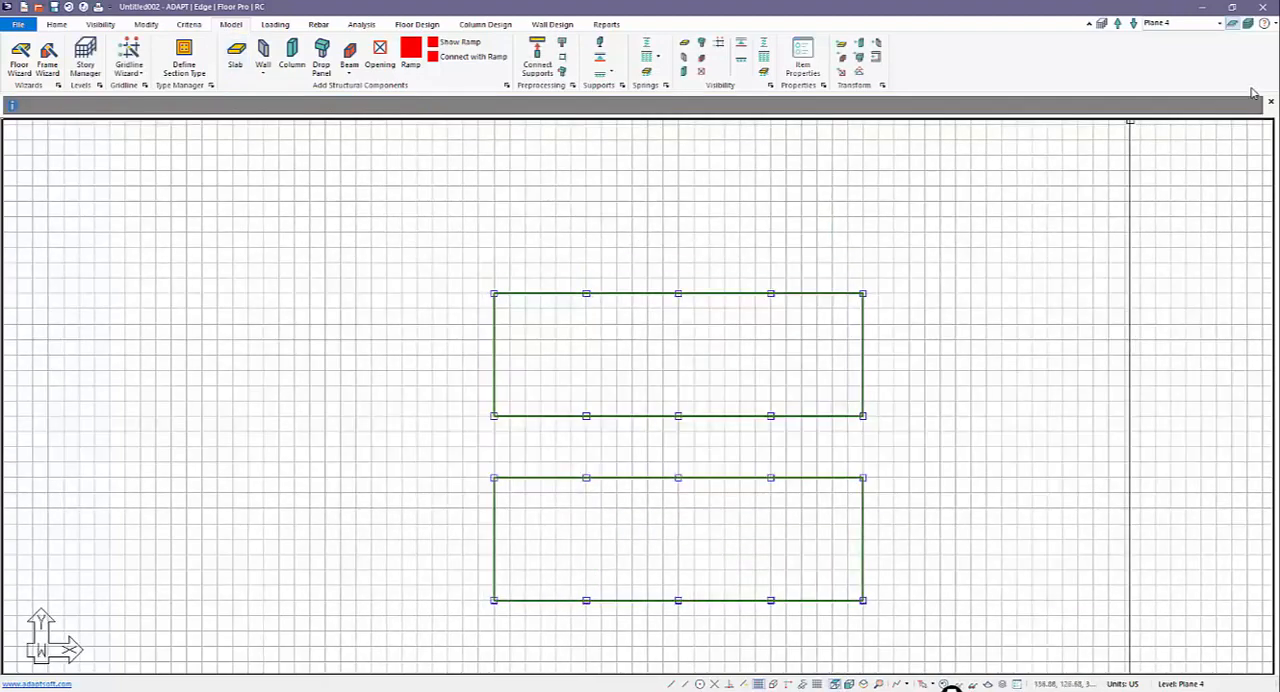
# Step: Show all levels together in isometric view with the grid hidden and fit the whole model in view
pyautogui.click(1250, 23)
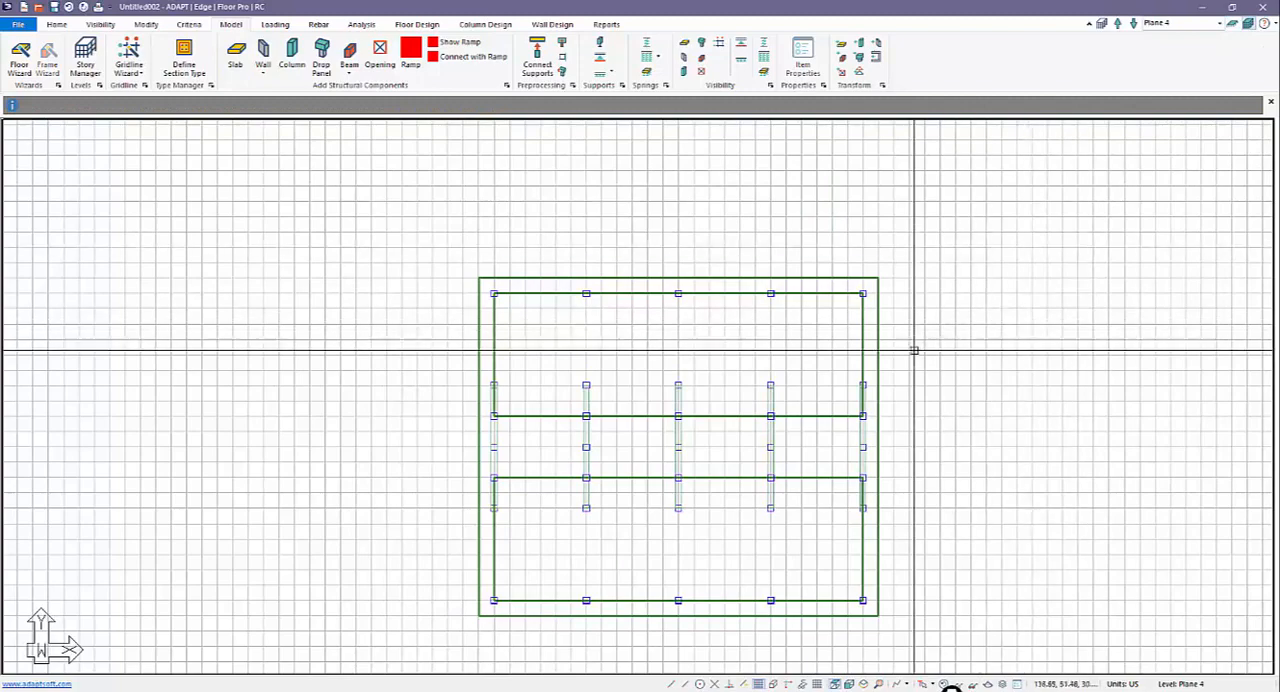
pyautogui.moveTo(856, 361); pyautogui.dragTo(859, 322, button='middle')
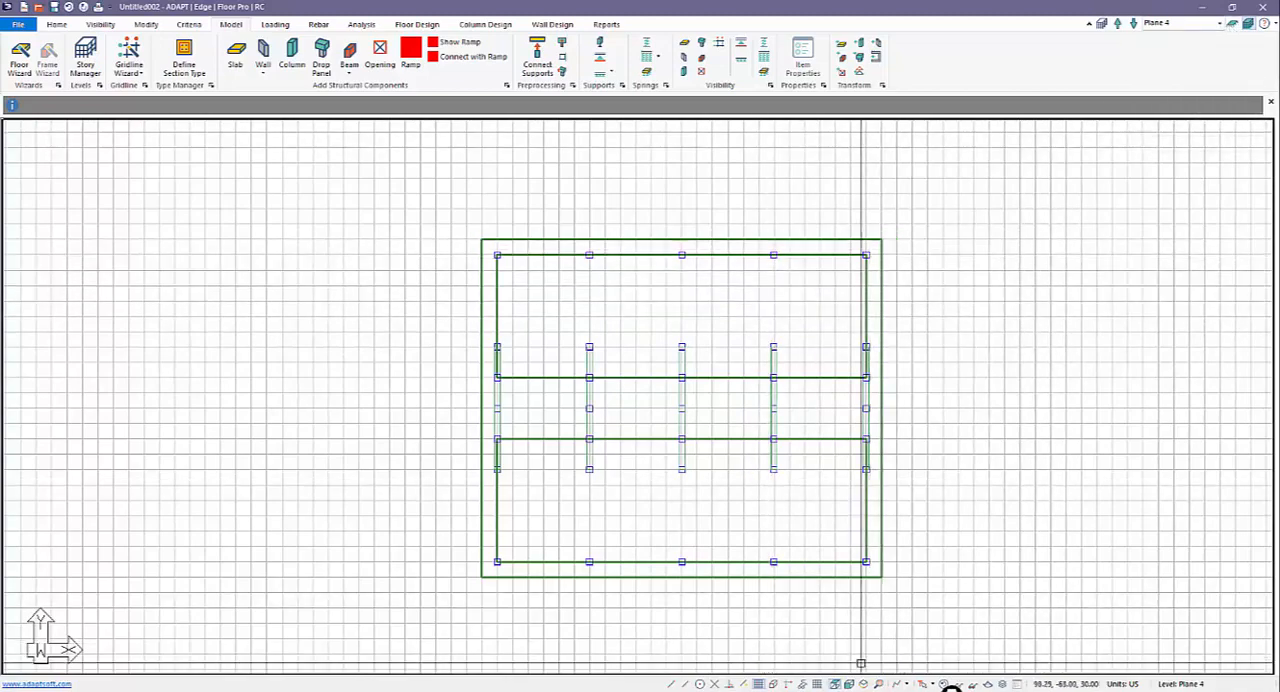
pyautogui.click(759, 685)
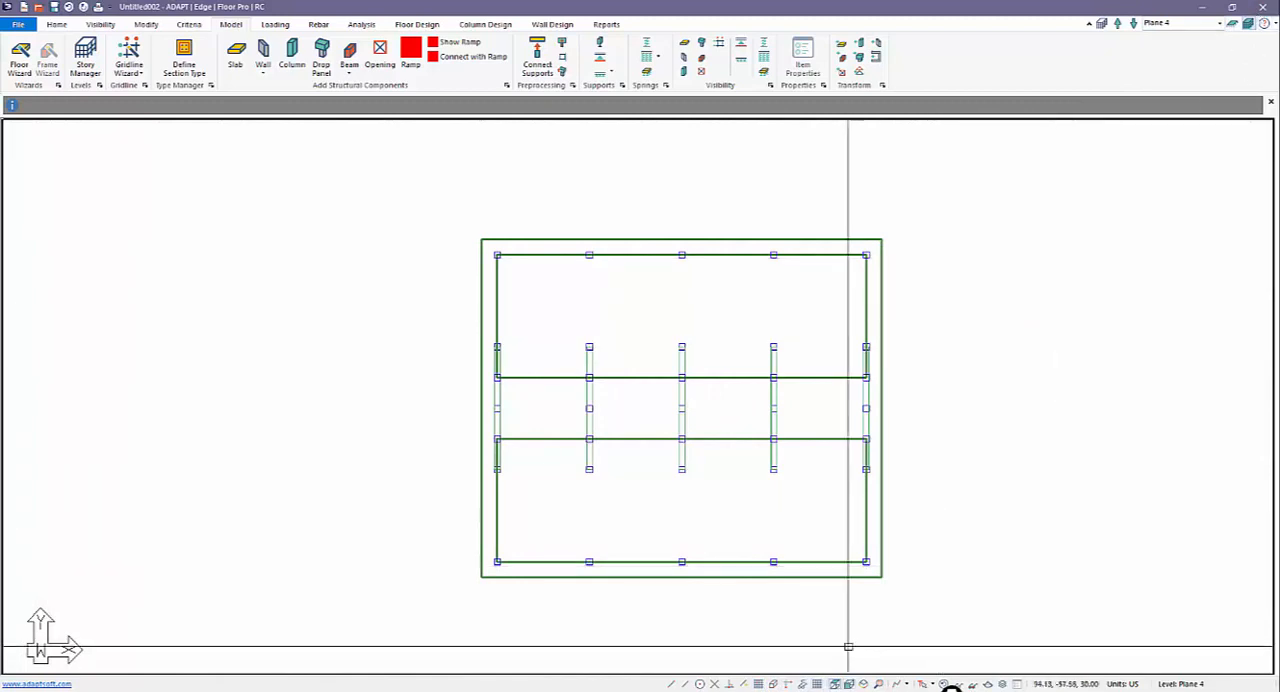
pyautogui.click(863, 684)
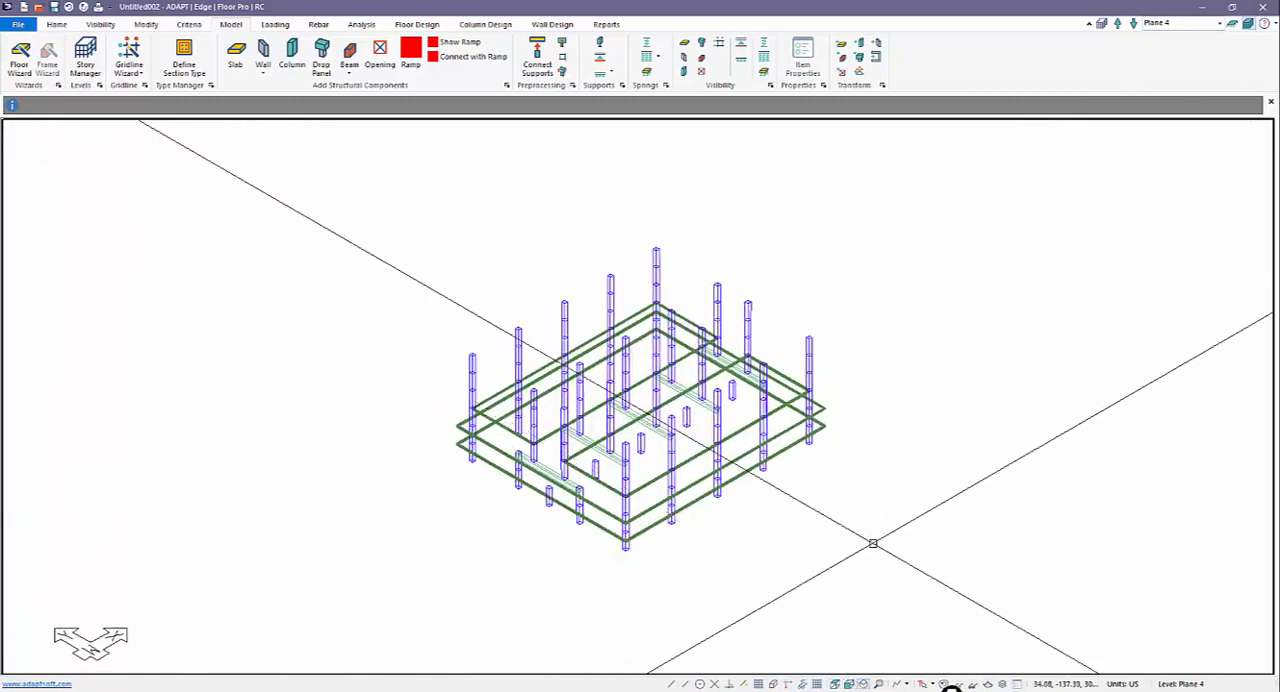
pyautogui.click(1237, 26)
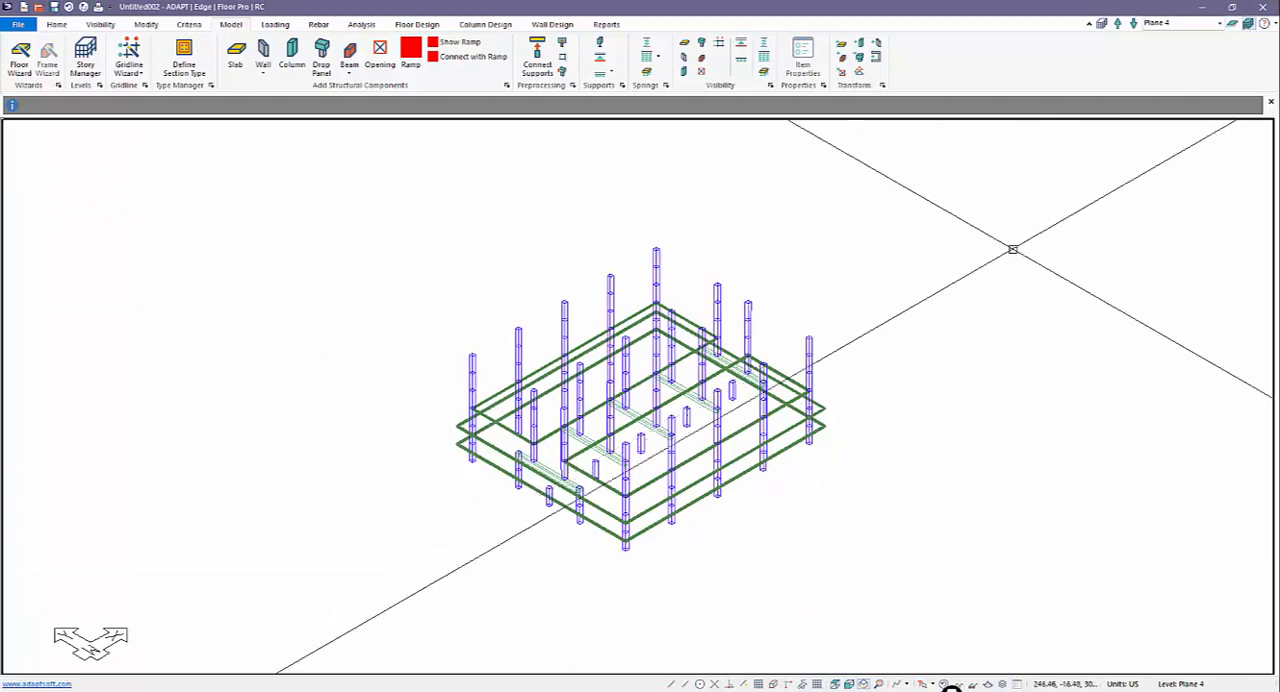
pyautogui.click(879, 685)
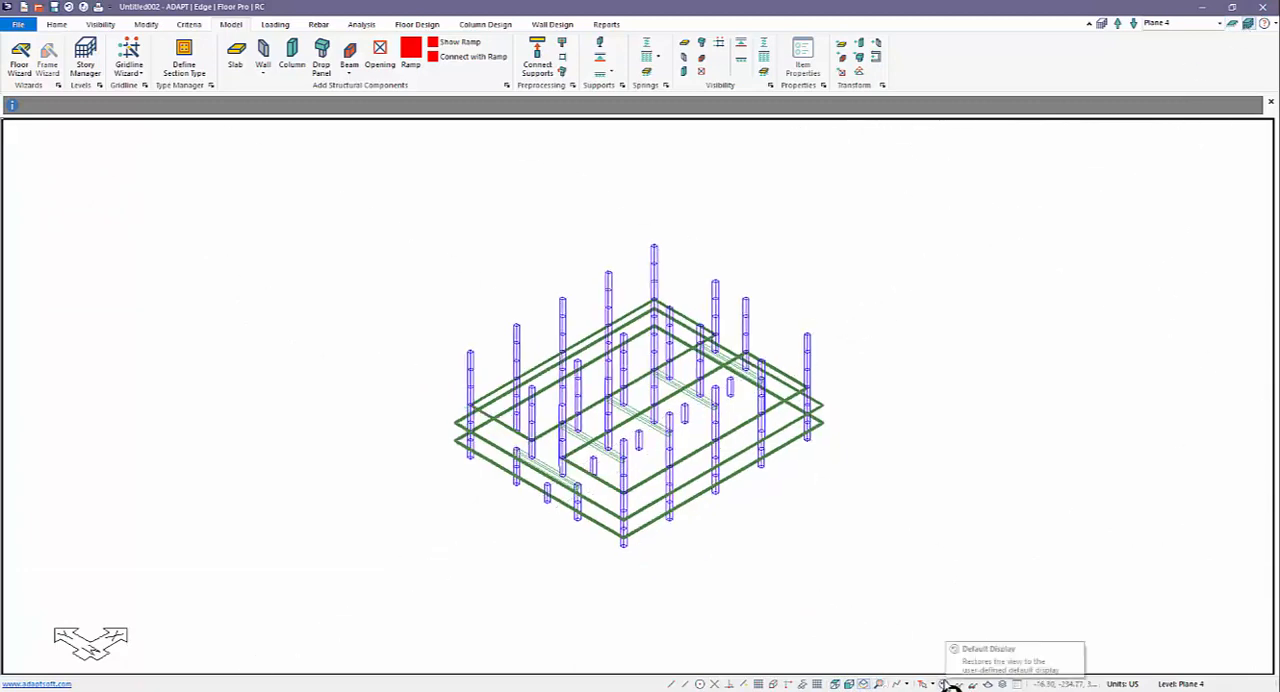
# Step: Copy the two rectangular Plane 4 slabs vertically up to the three existing planes above
pyautogui.scroll(2, 868, 462)
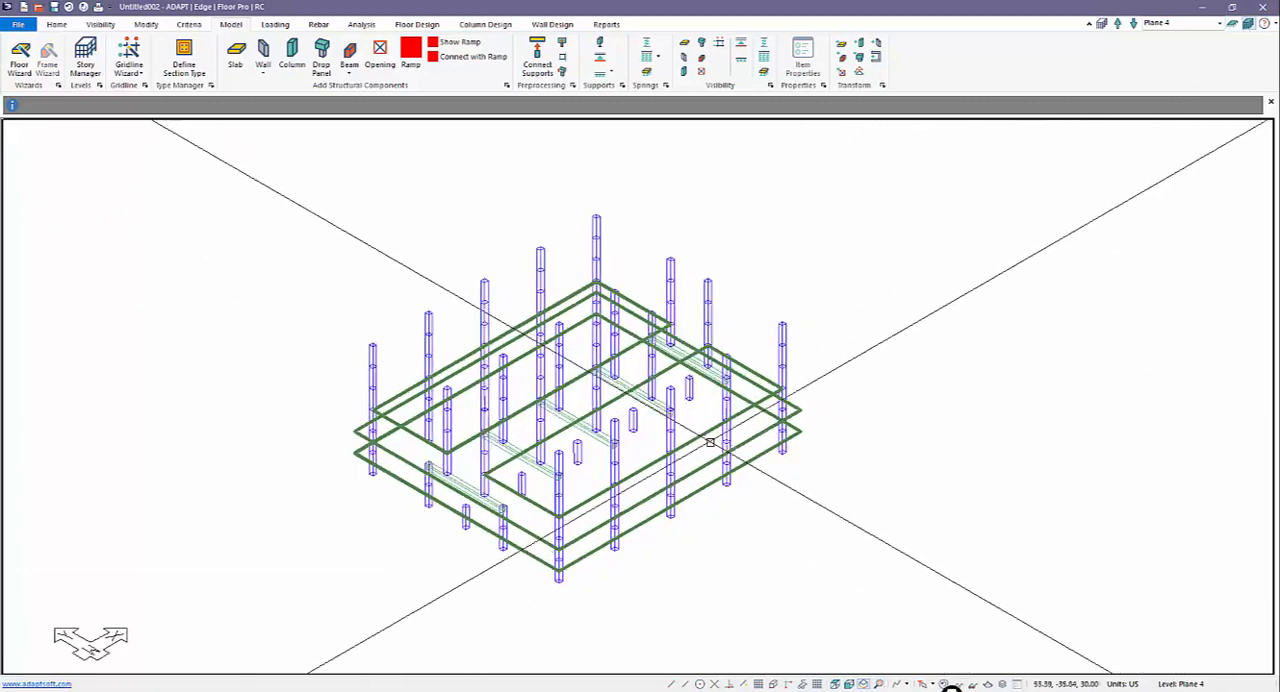
pyautogui.click(705, 433)
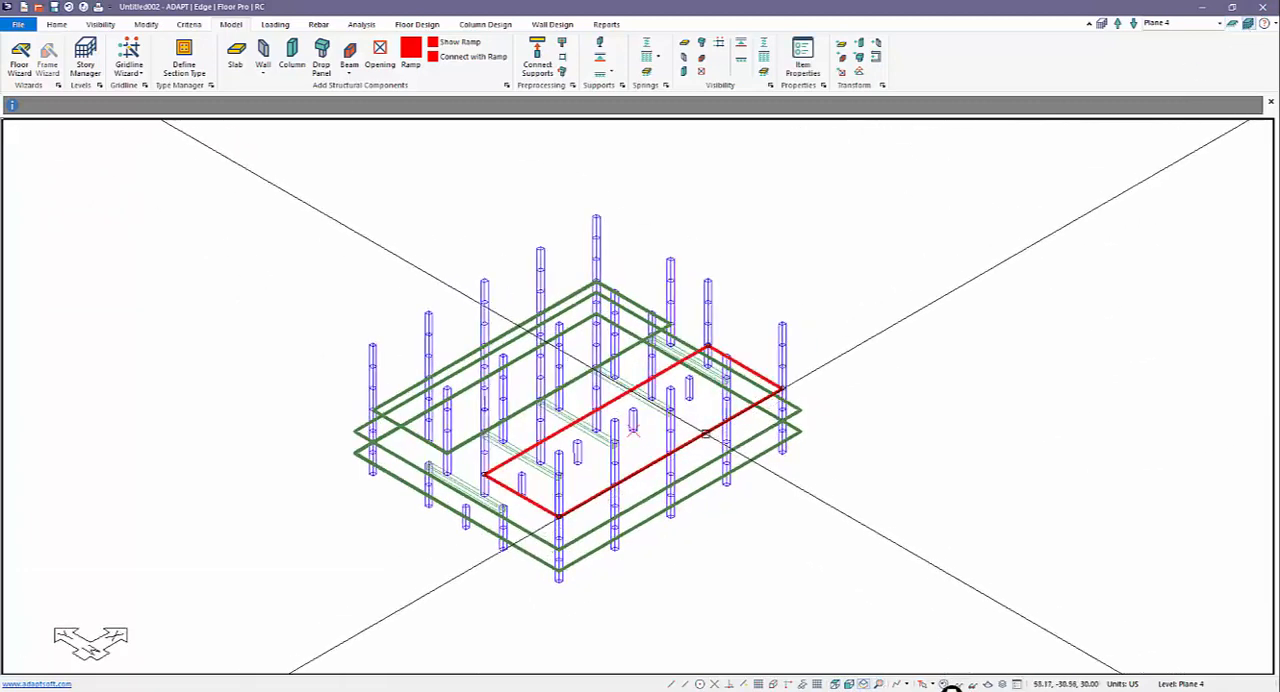
pyautogui.click(631, 301)
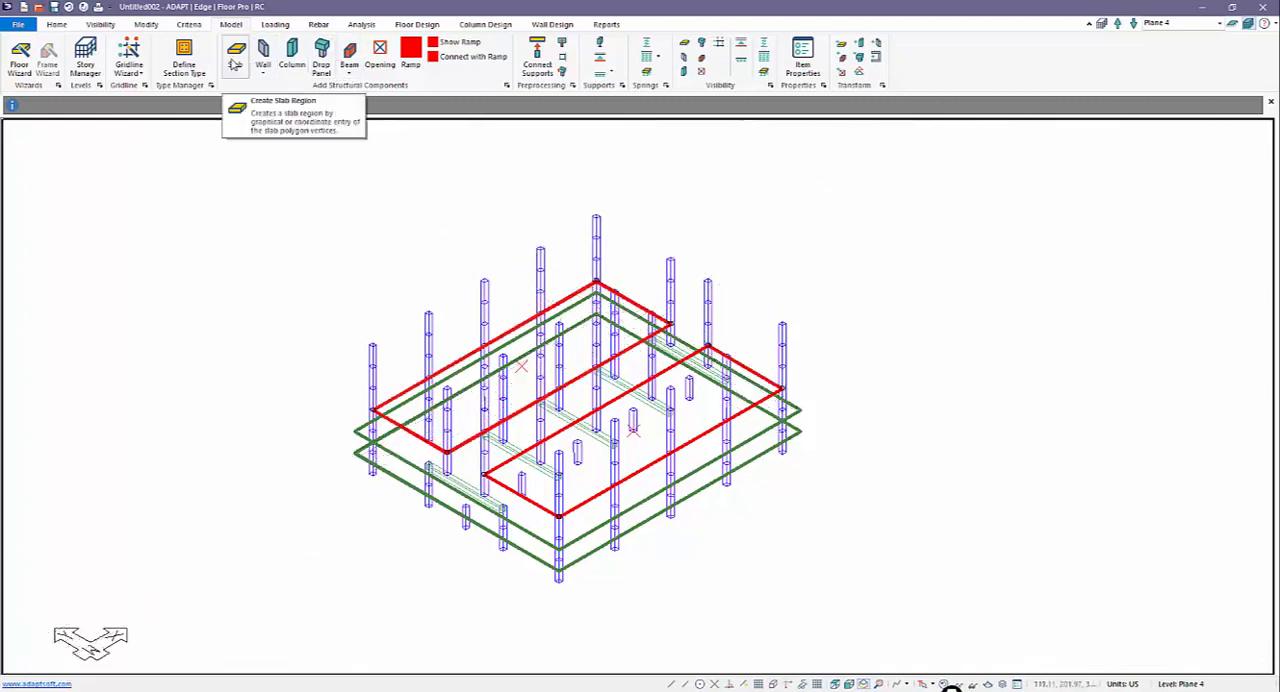
pyautogui.click(145, 24)
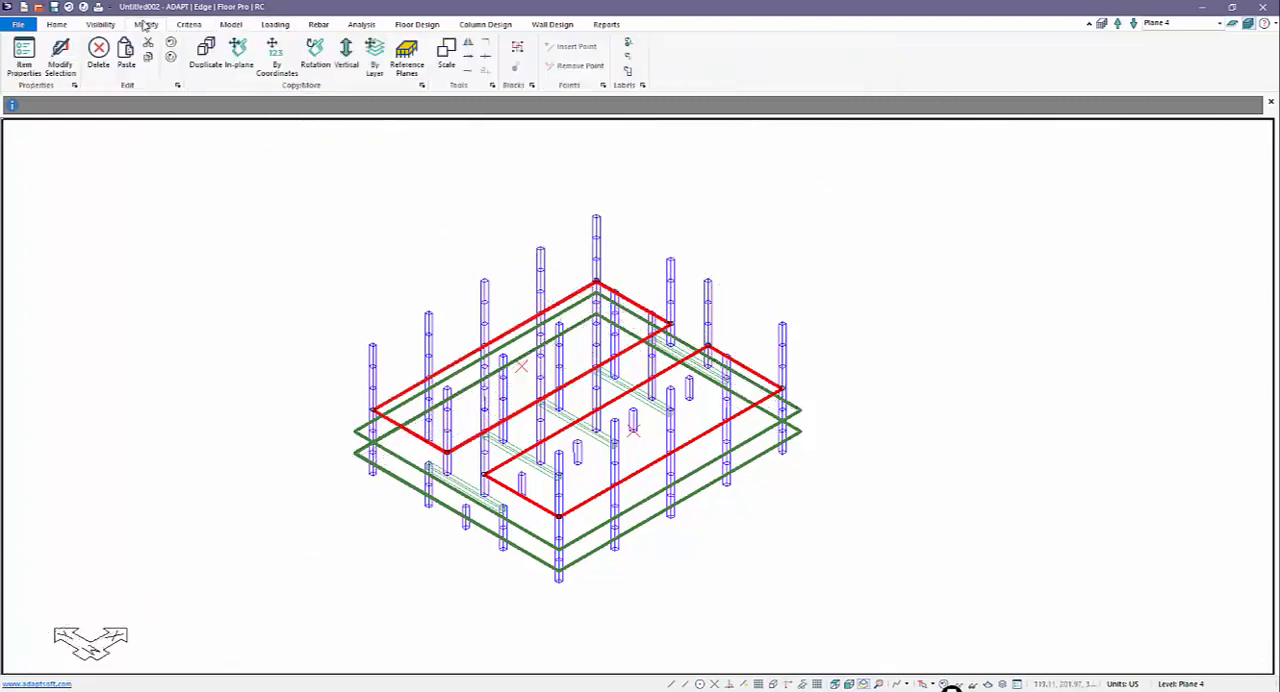
pyautogui.click(345, 52)
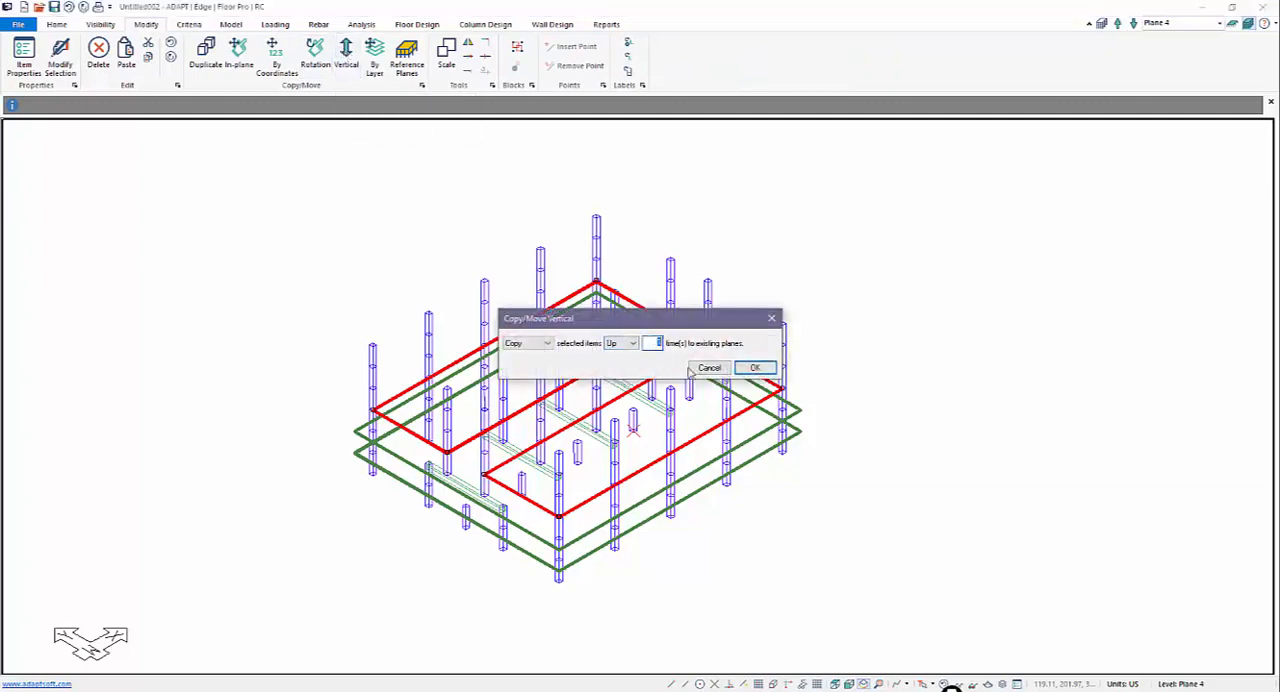
pyautogui.click(755, 368)
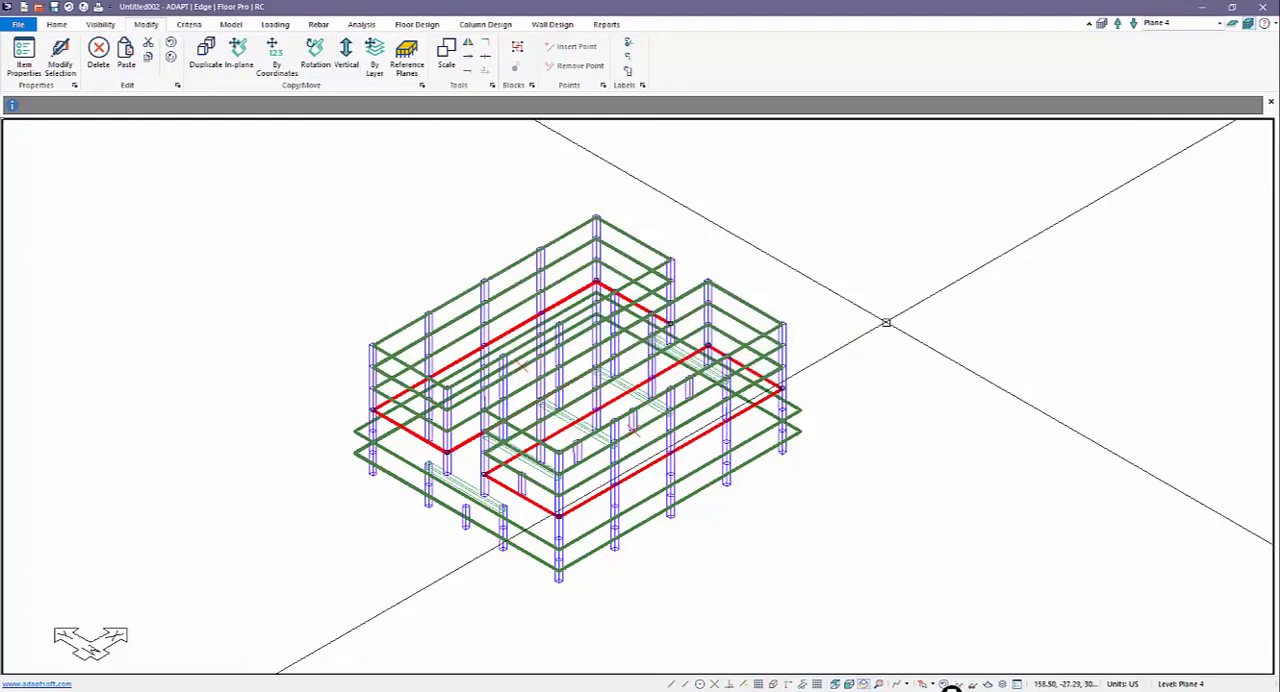
# Step: Save a copy of the model as Transfer_SM_Crack in the Builder Models folder
pyautogui.click(19, 24)
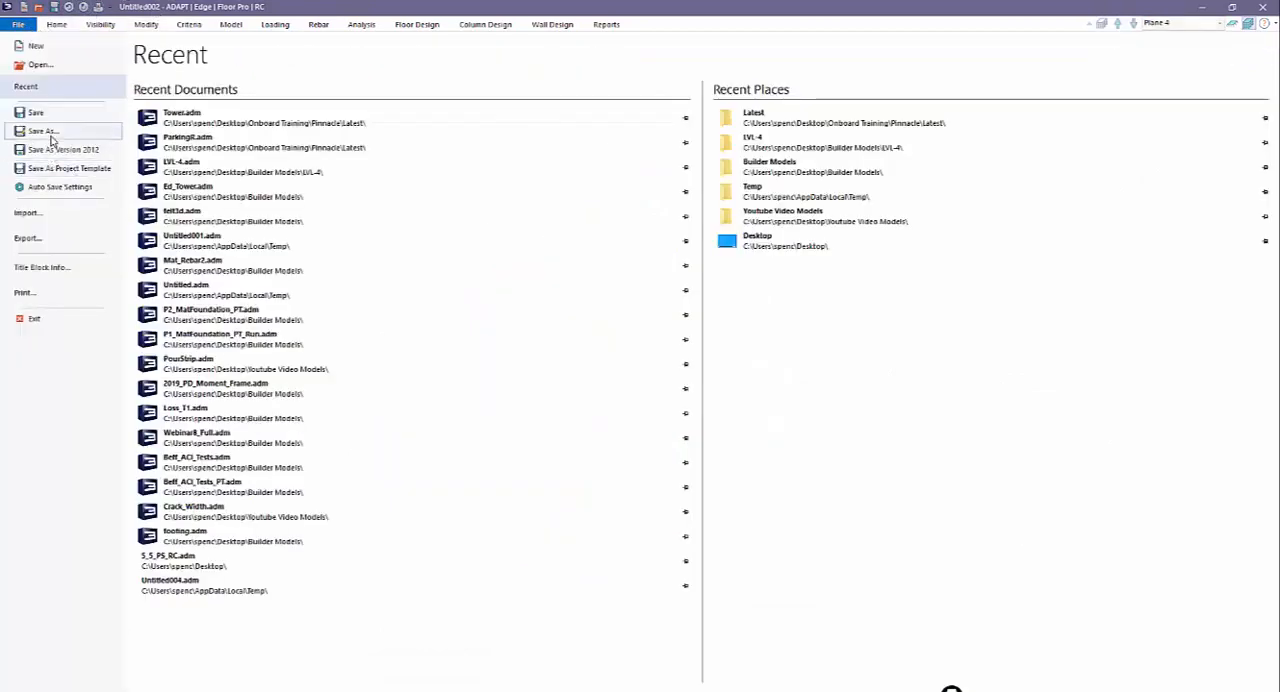
pyautogui.click(50, 135)
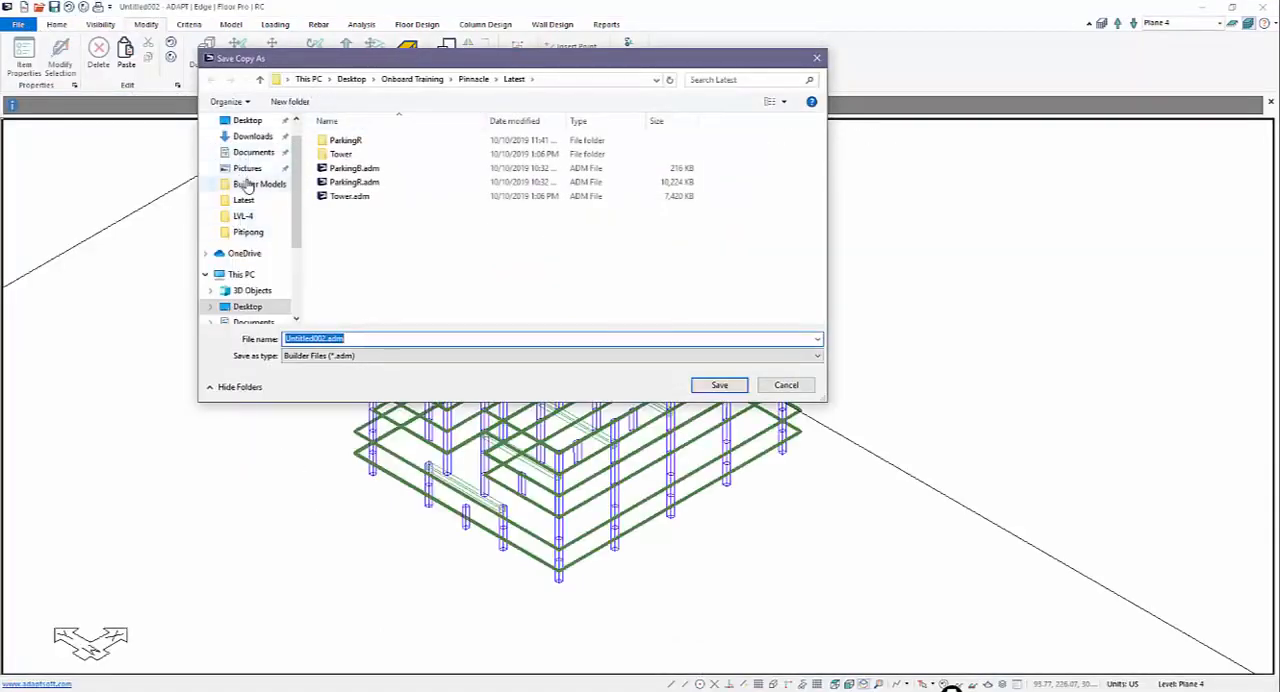
pyautogui.click(250, 184)
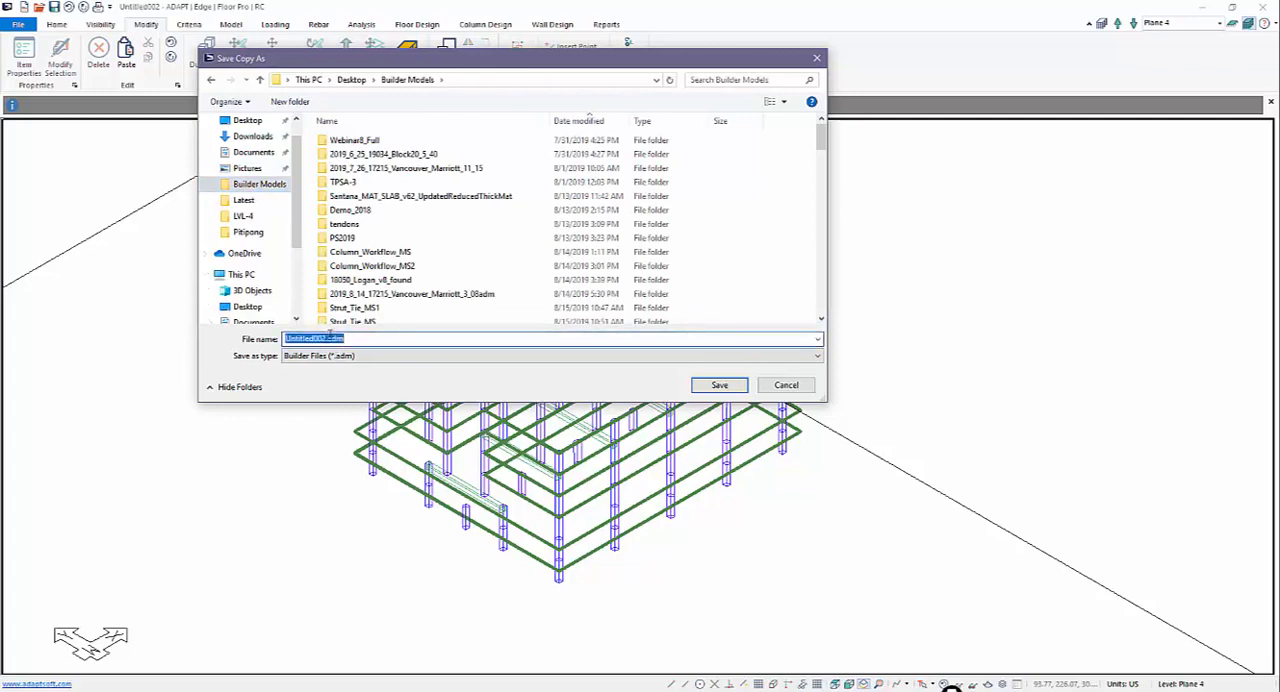
pyautogui.write('Transfer_SM_Crack')
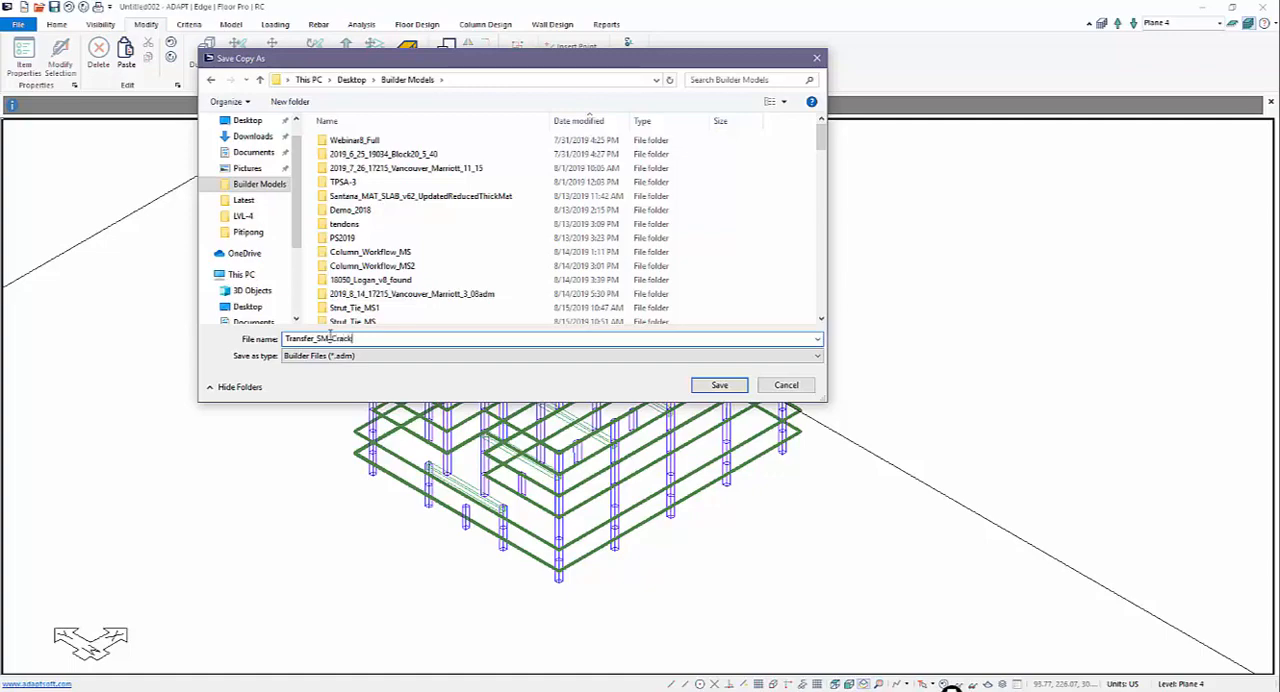
pyautogui.press('Return')
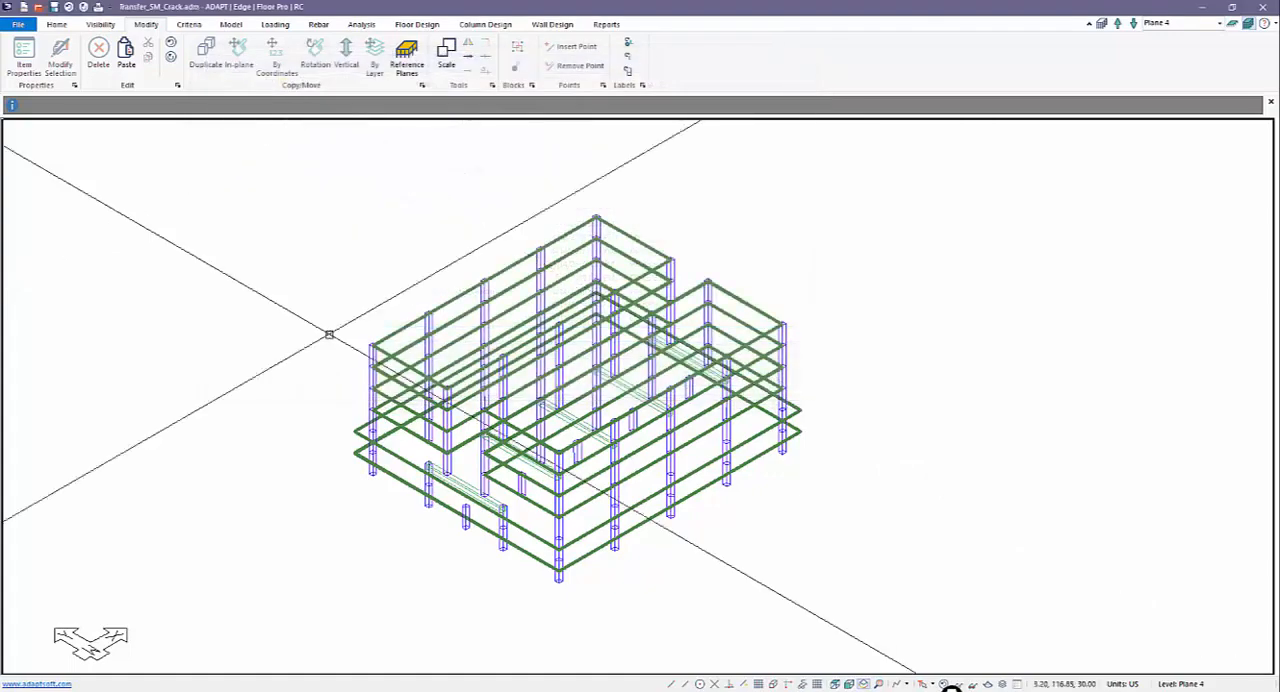
# Step: Render the model as a 3D solid and examine the tower slabs, columns and transfer beams from the front, then close the rendering
pyautogui.moveTo(405, 312); pyautogui.dragTo(462, 318, button='middle')
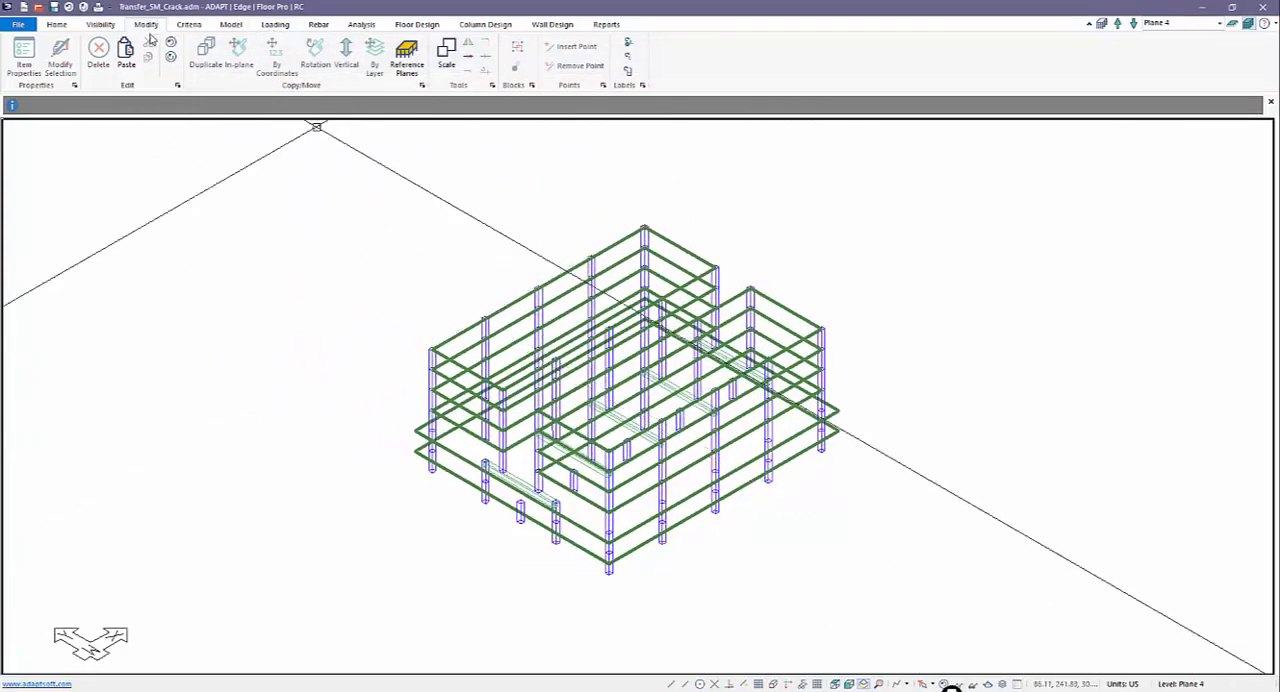
pyautogui.click(96, 25)
pyautogui.click(163, 65)
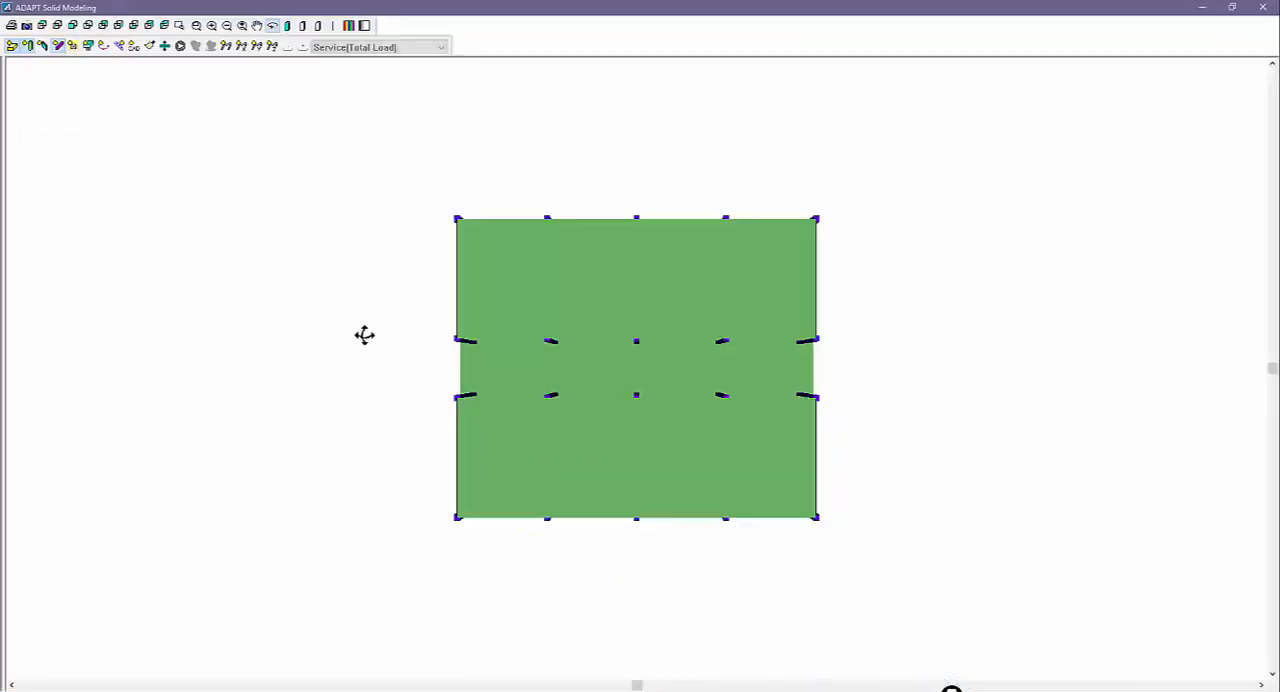
pyautogui.moveTo(363, 335); pyautogui.dragTo(425, 288)
pyautogui.scroll(3, 428, 430)
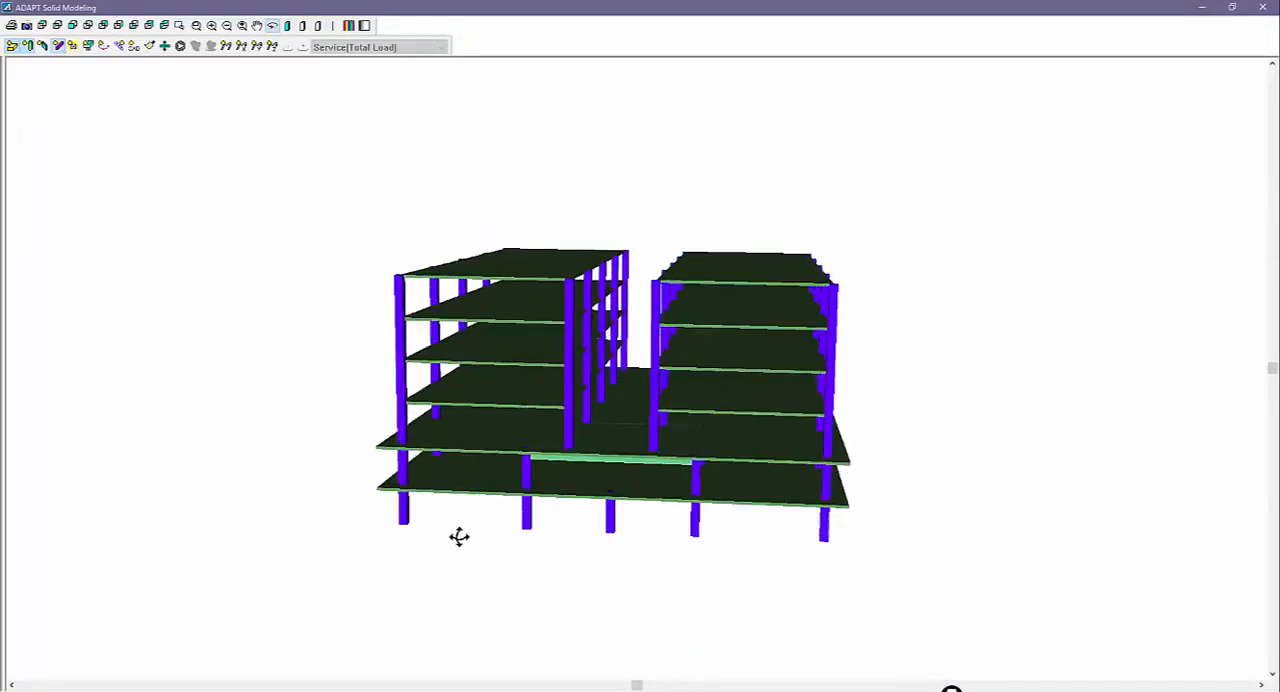
pyautogui.moveTo(457, 534); pyautogui.dragTo(467, 293, button='middle')
pyautogui.scroll(5, 450, 318)
pyautogui.moveTo(467, 293); pyautogui.dragTo(462, 298)
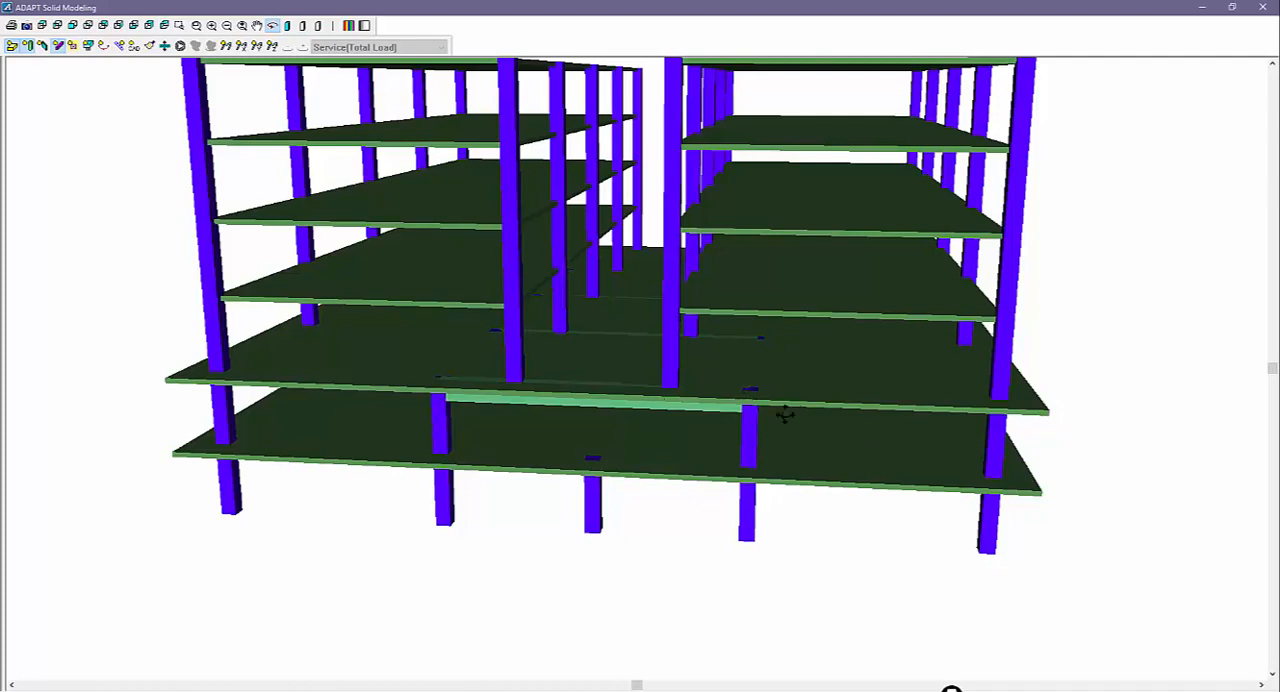
pyautogui.scroll(-5, 785, 414)
pyautogui.click(1262, 7)
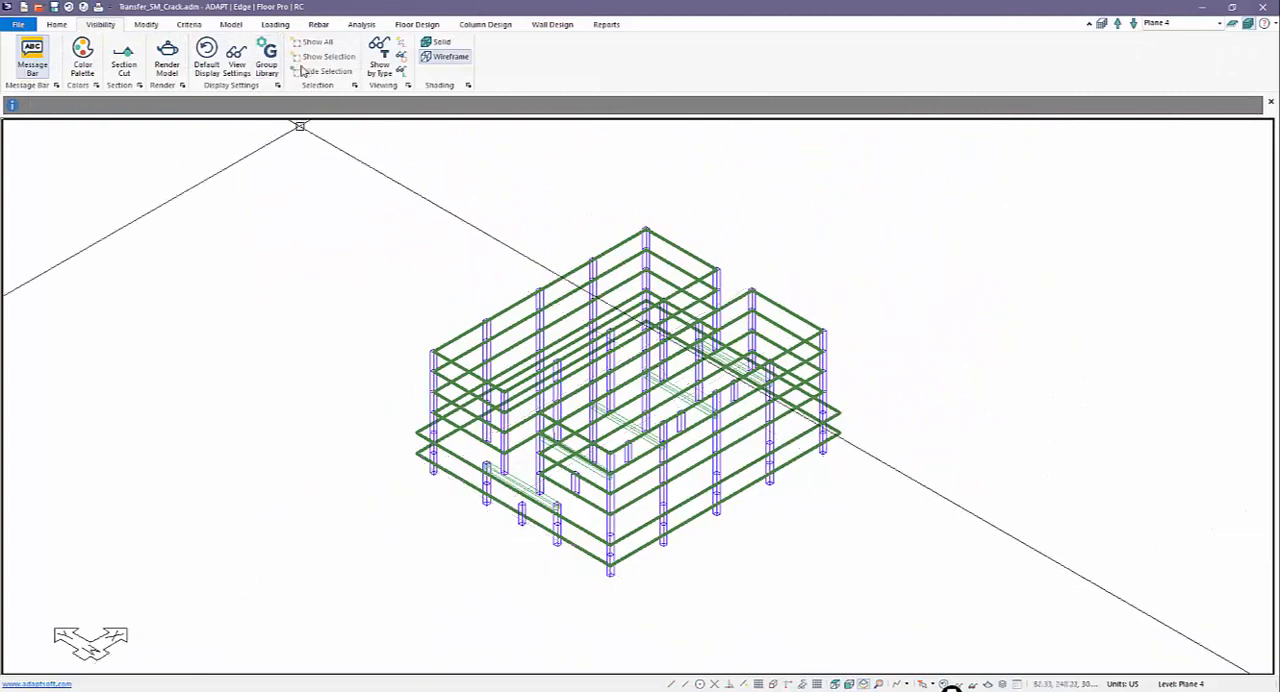
# Step: Select all slab regions in the model and create a dead patch load of 0.020 ksf on them
pyautogui.click(60, 25)
pyautogui.click(155, 62)
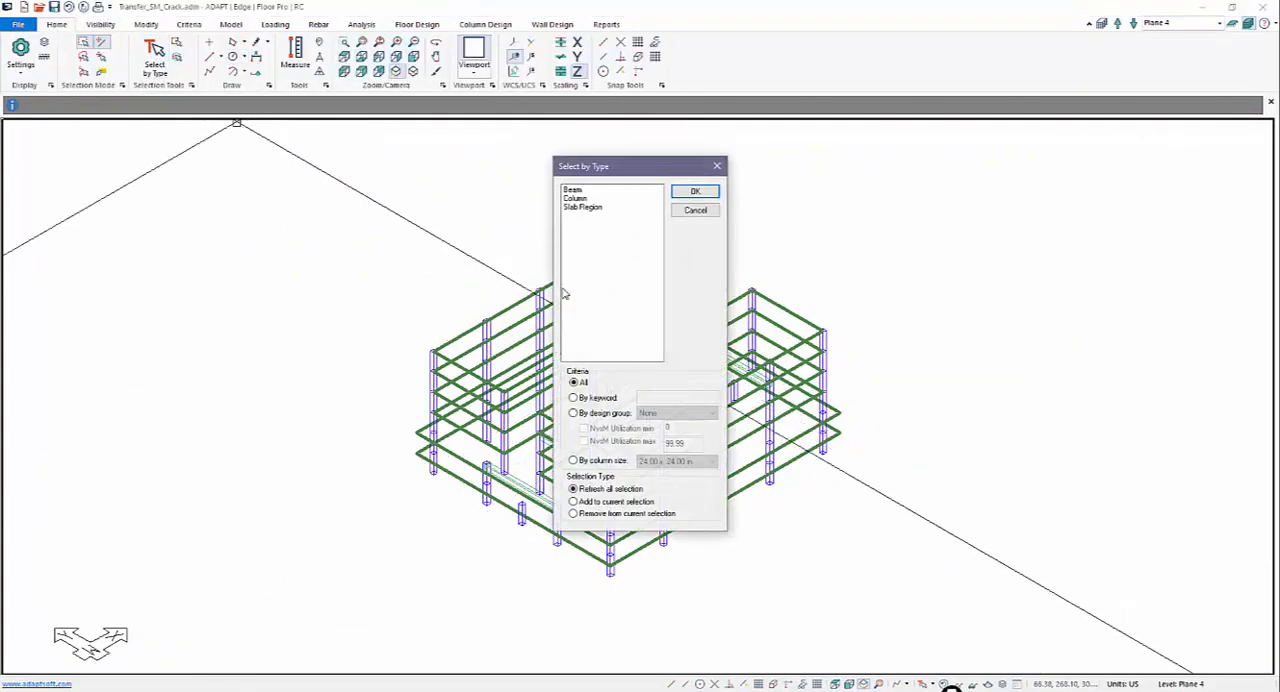
pyautogui.click(700, 192)
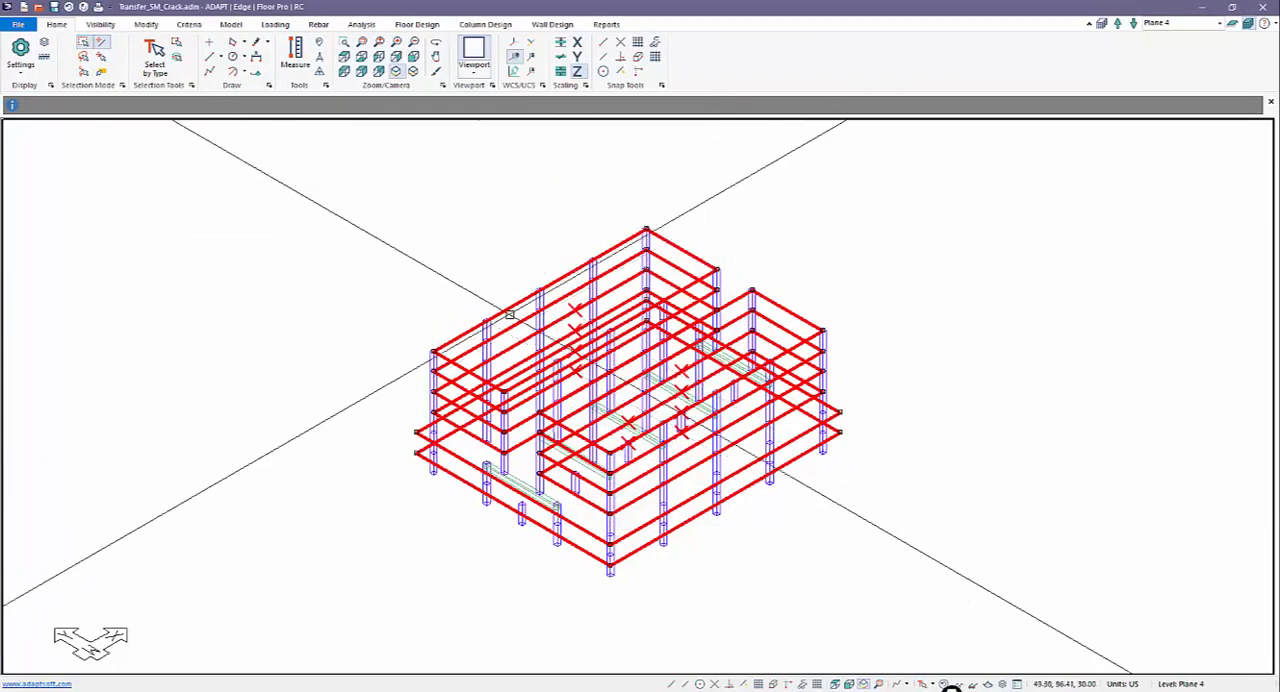
pyautogui.click(286, 24)
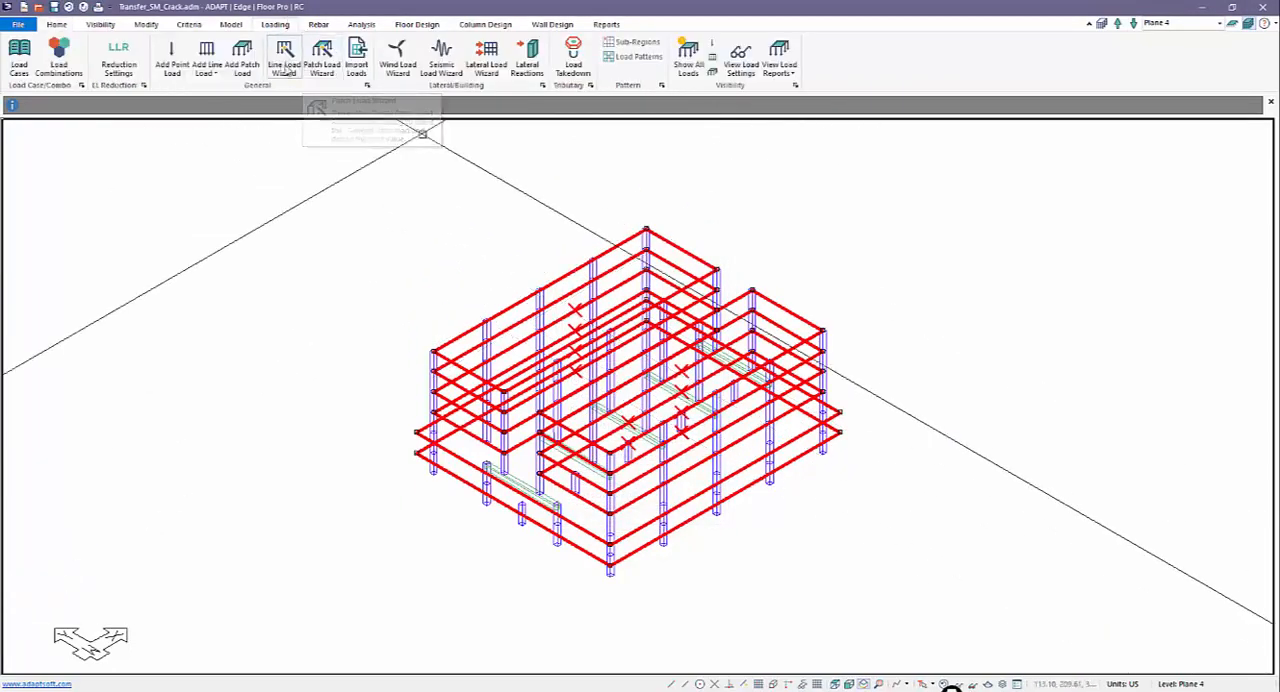
pyautogui.click(322, 58)
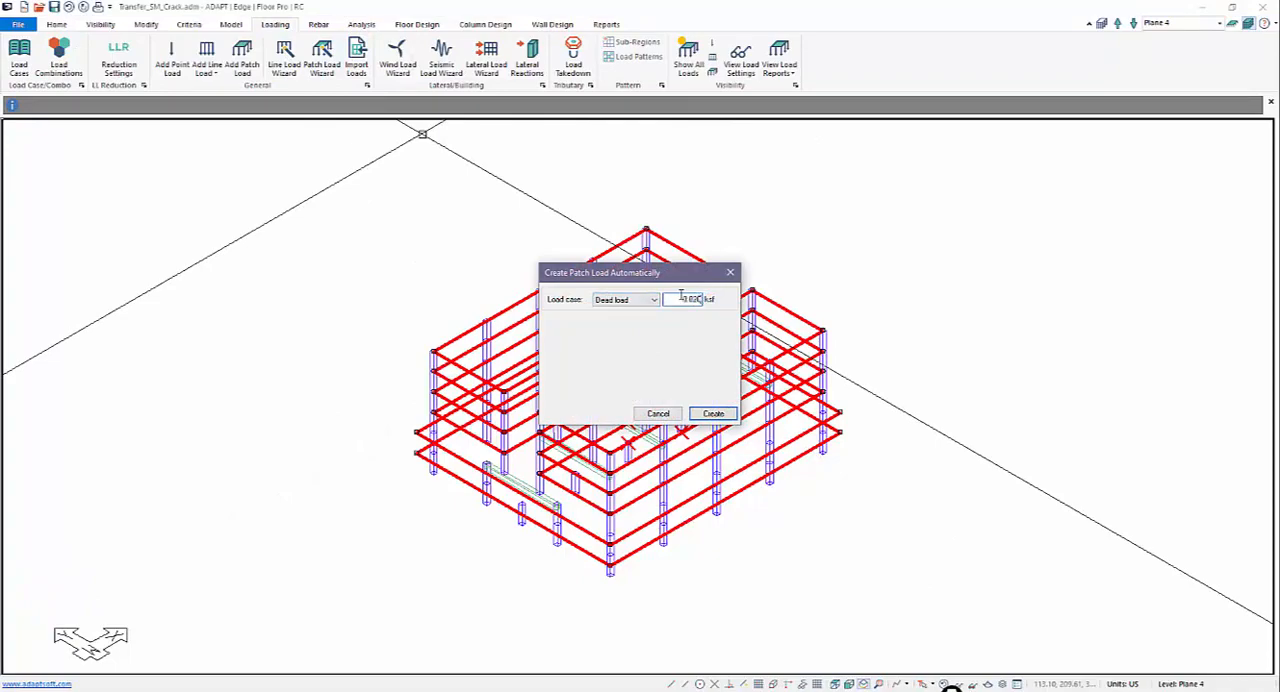
pyautogui.press('Return')
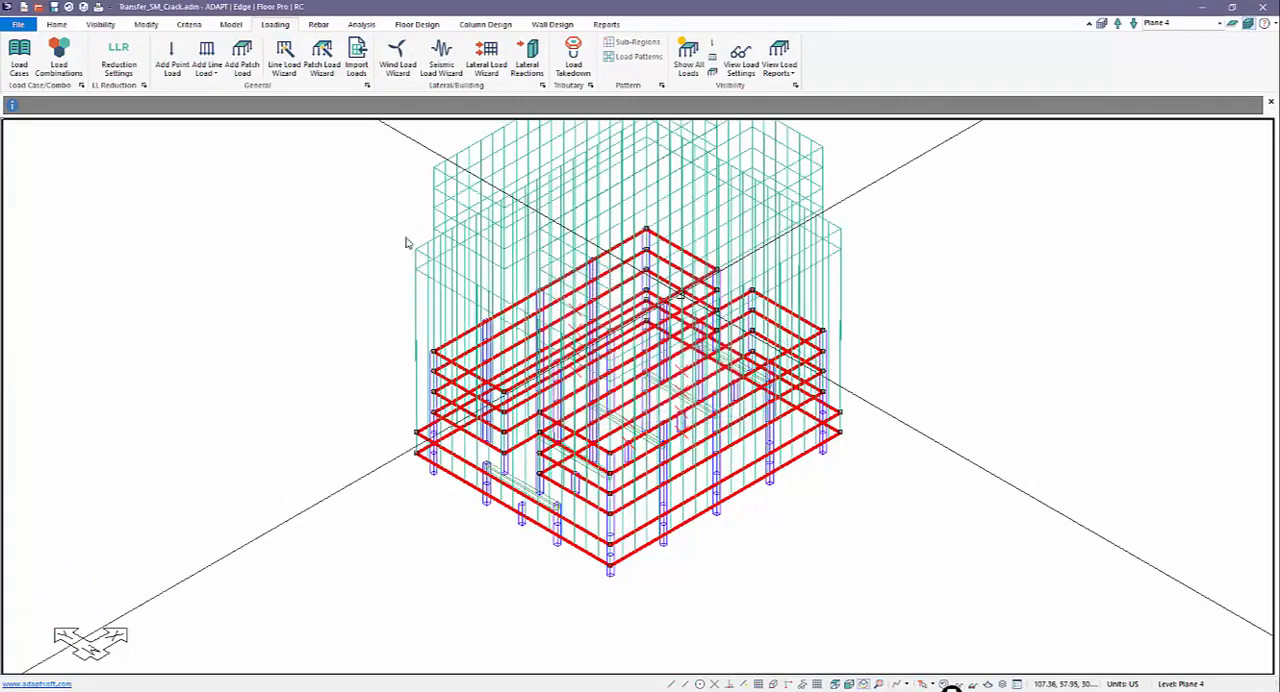
# Step: Create a live patch load of 0.075 ksf on the selected slabs and restore the default display
pyautogui.click(322, 58)
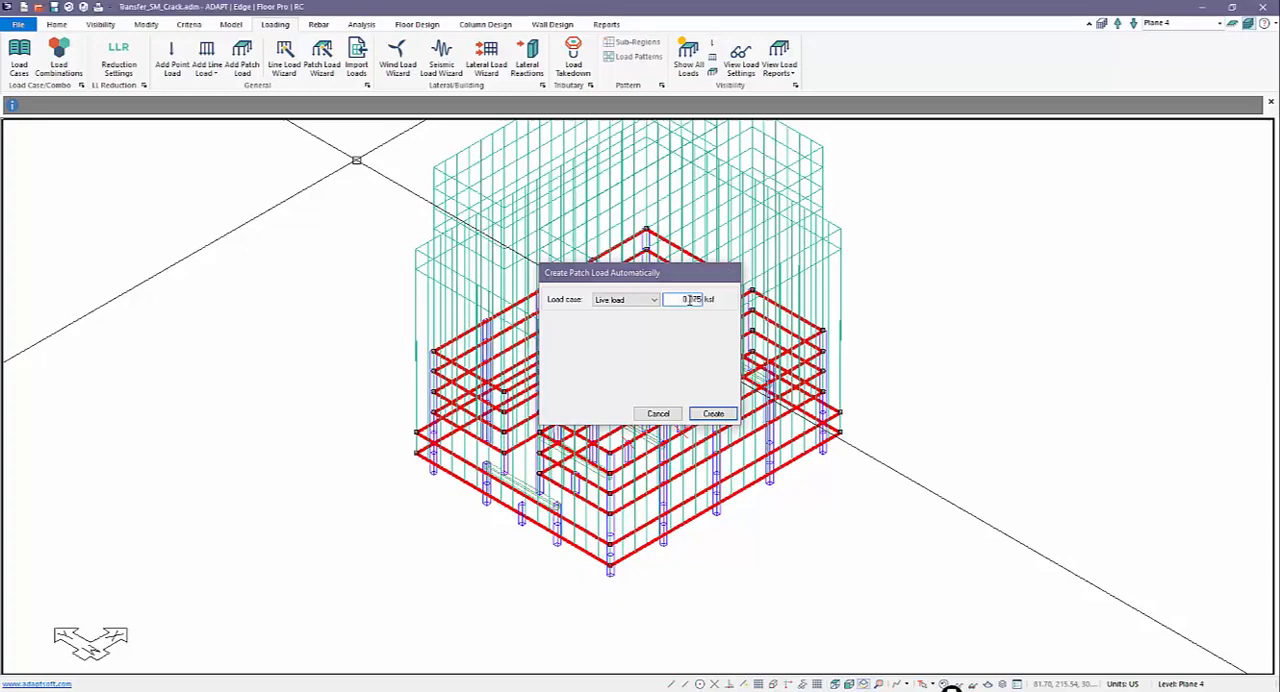
pyautogui.click(713, 413)
pyautogui.scroll(-1, 841, 514)
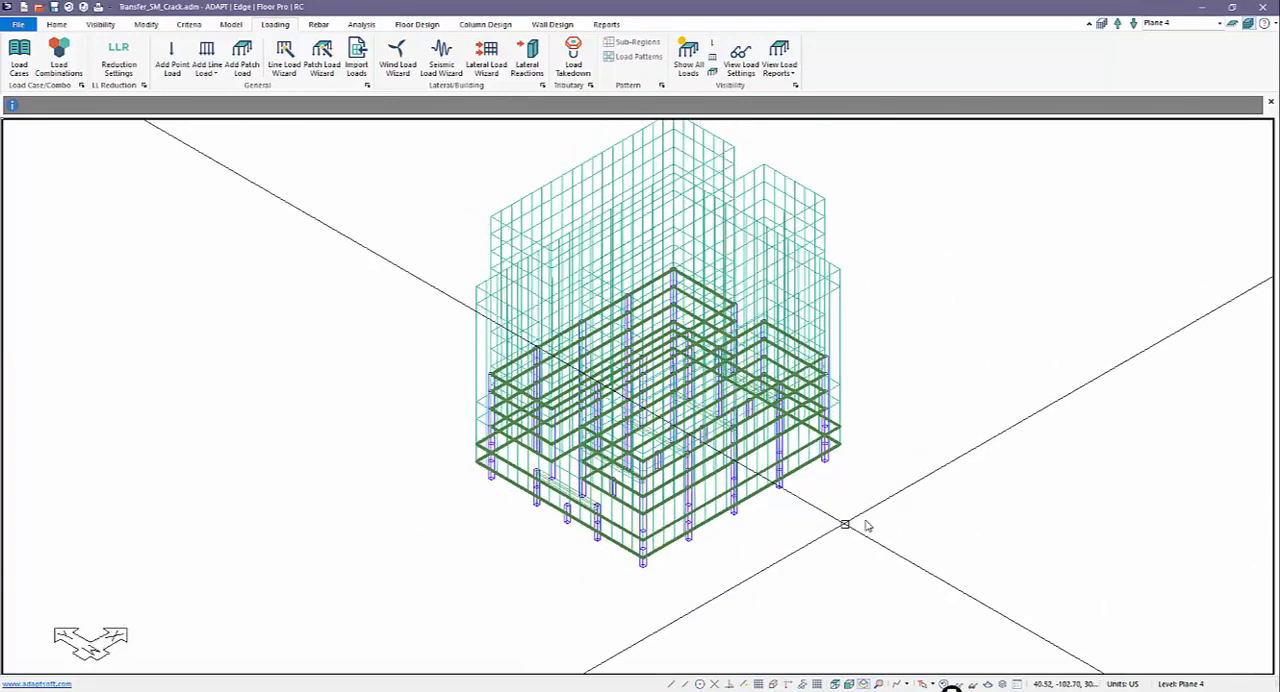
pyautogui.click(937, 686)
pyautogui.moveTo(854, 535); pyautogui.dragTo(813, 513, button='middle')
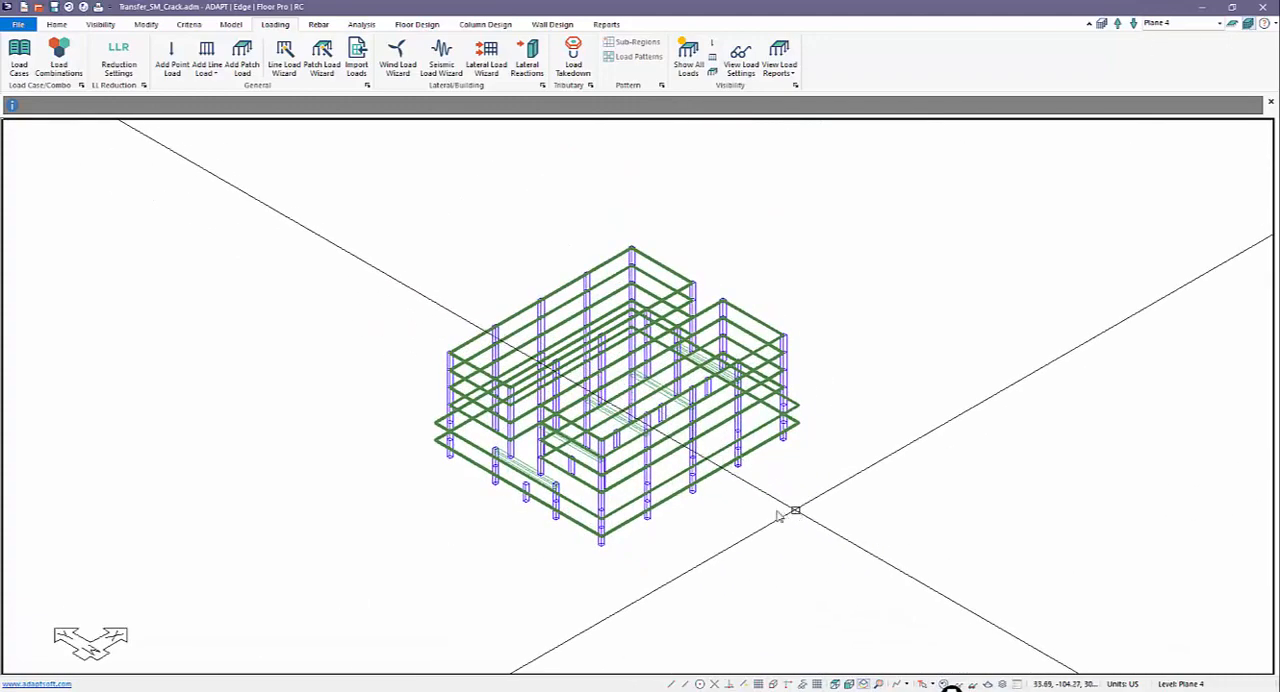
pyautogui.scroll(5, 490, 505)
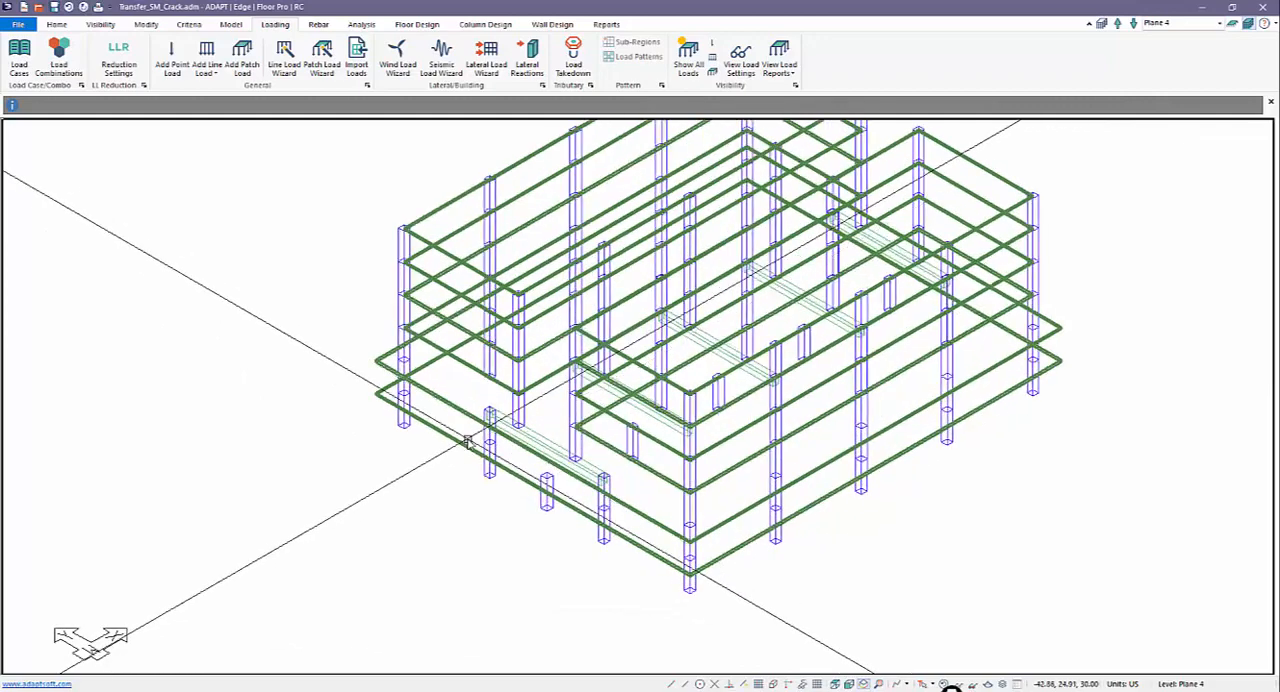
pyautogui.scroll(2, 467, 441)
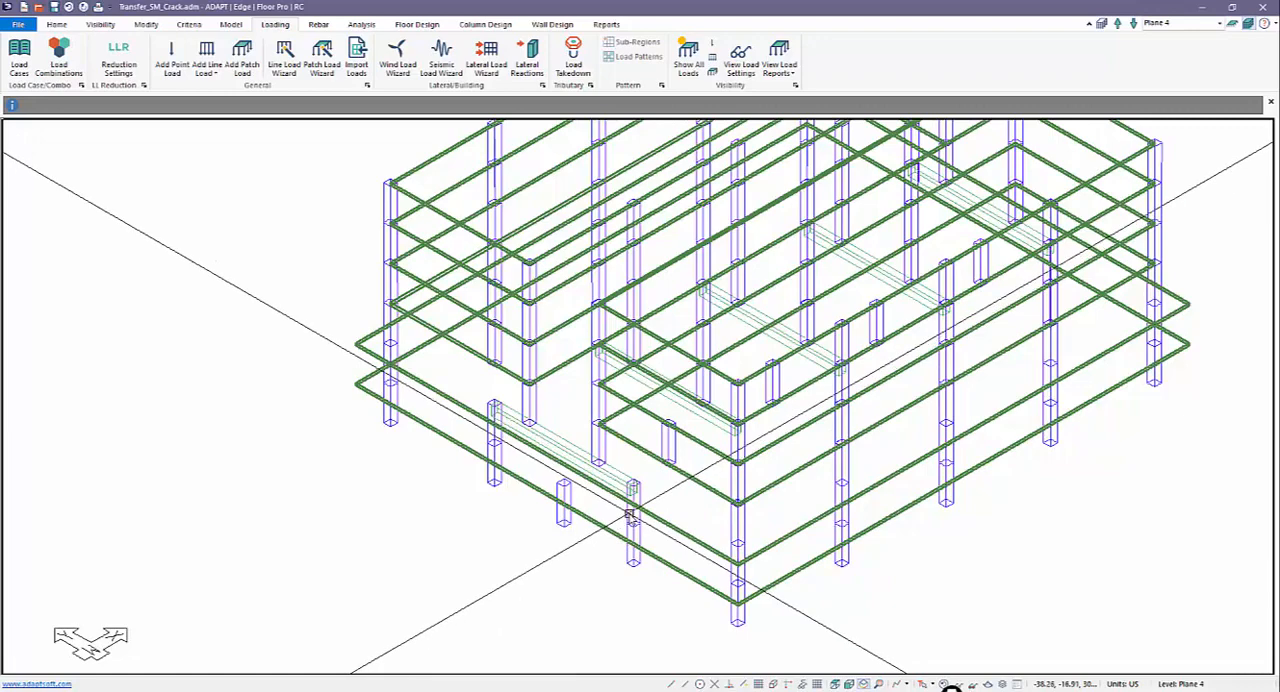
pyautogui.scroll(-2, 586, 567)
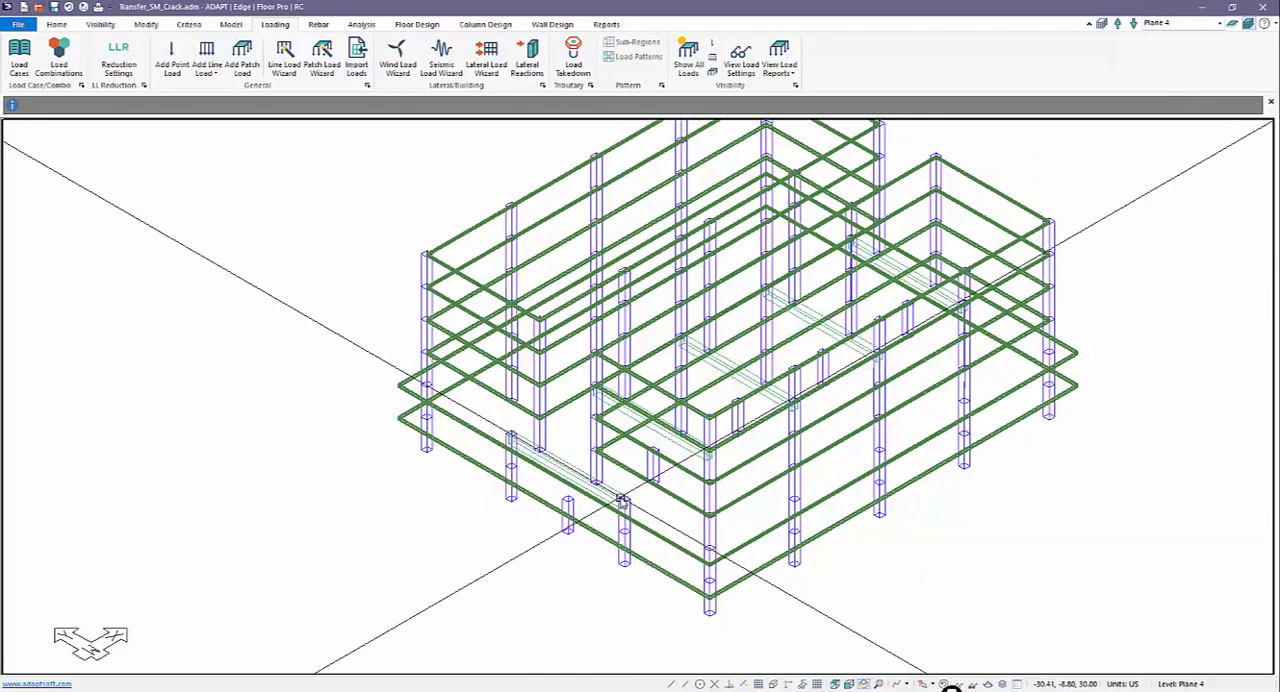
pyautogui.moveTo(621, 500); pyautogui.dragTo(660, 389, button='middle')
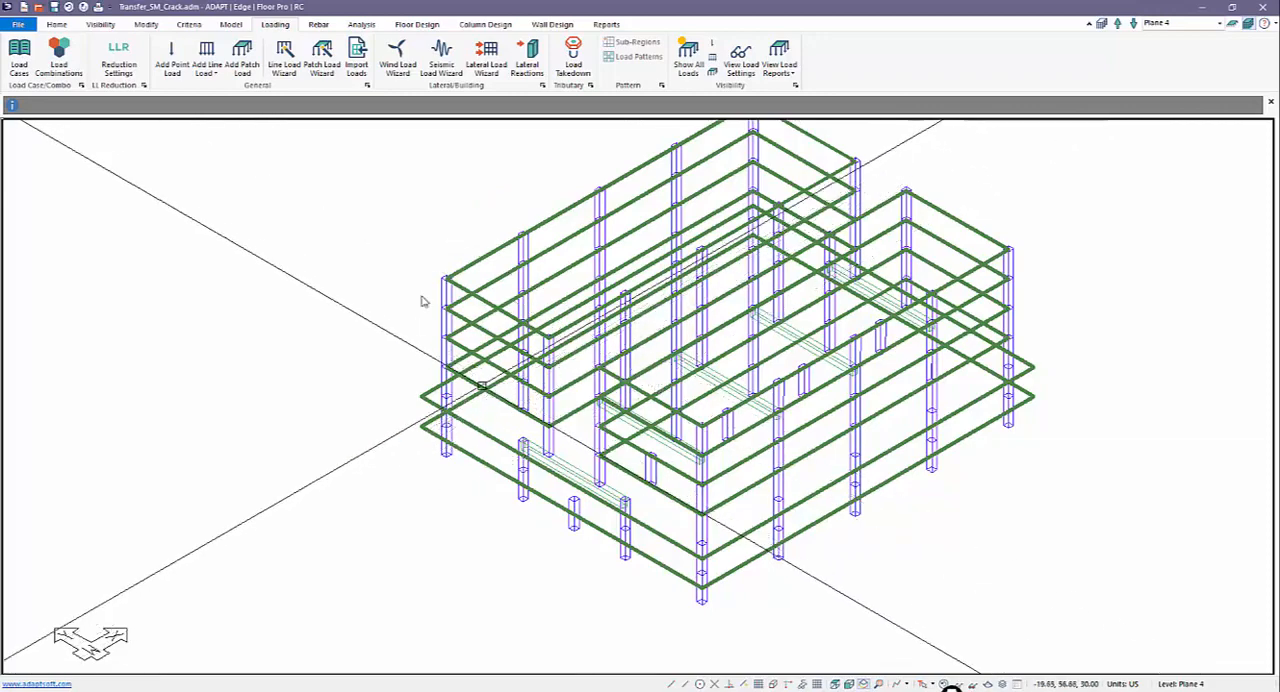
pyautogui.moveTo(446, 203); pyautogui.dragTo(420, 226, button='middle')
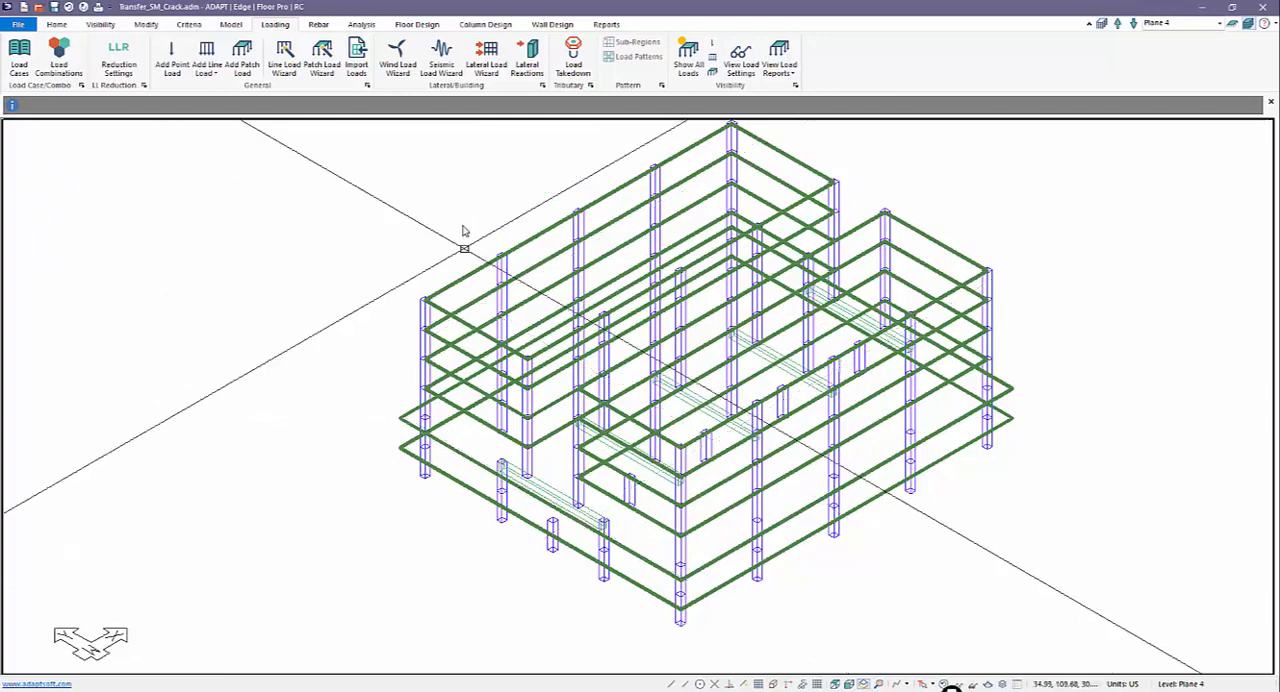
pyautogui.moveTo(473, 188); pyautogui.dragTo(446, 214, button='middle')
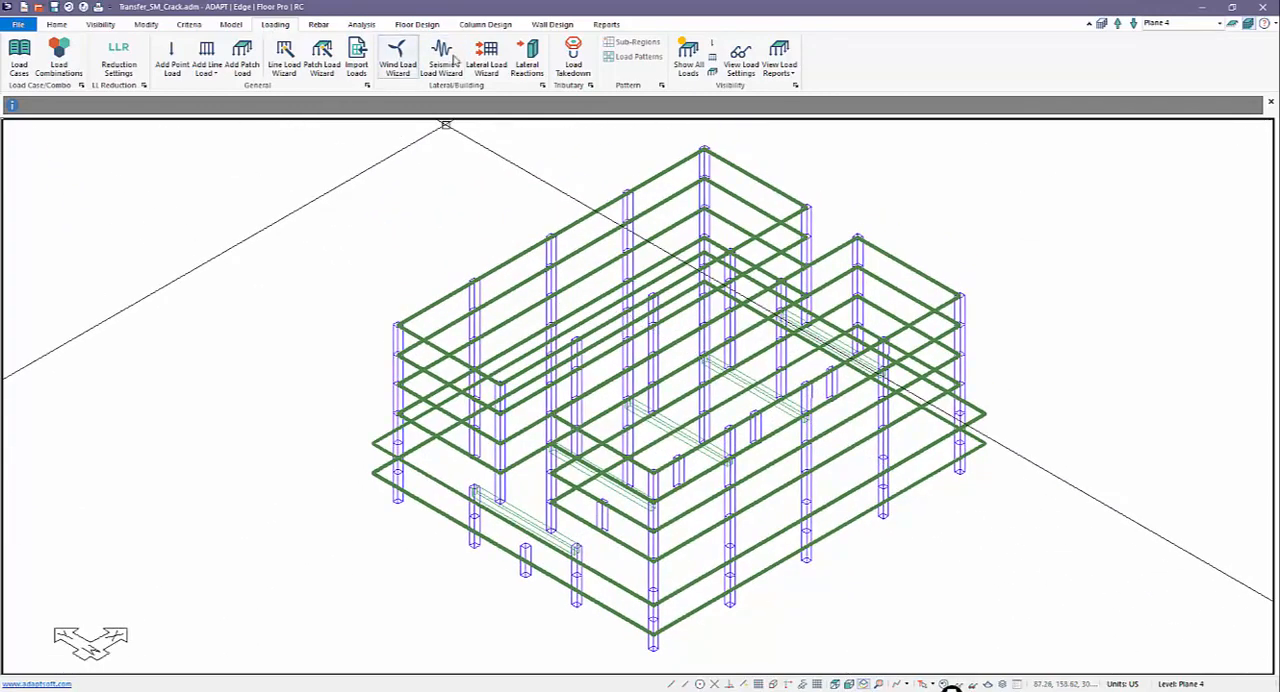
# Step: Regenerate the tributaries for the load takedown and recalculate the tributary loads with transfer beam detection on
pyautogui.click(573, 56)
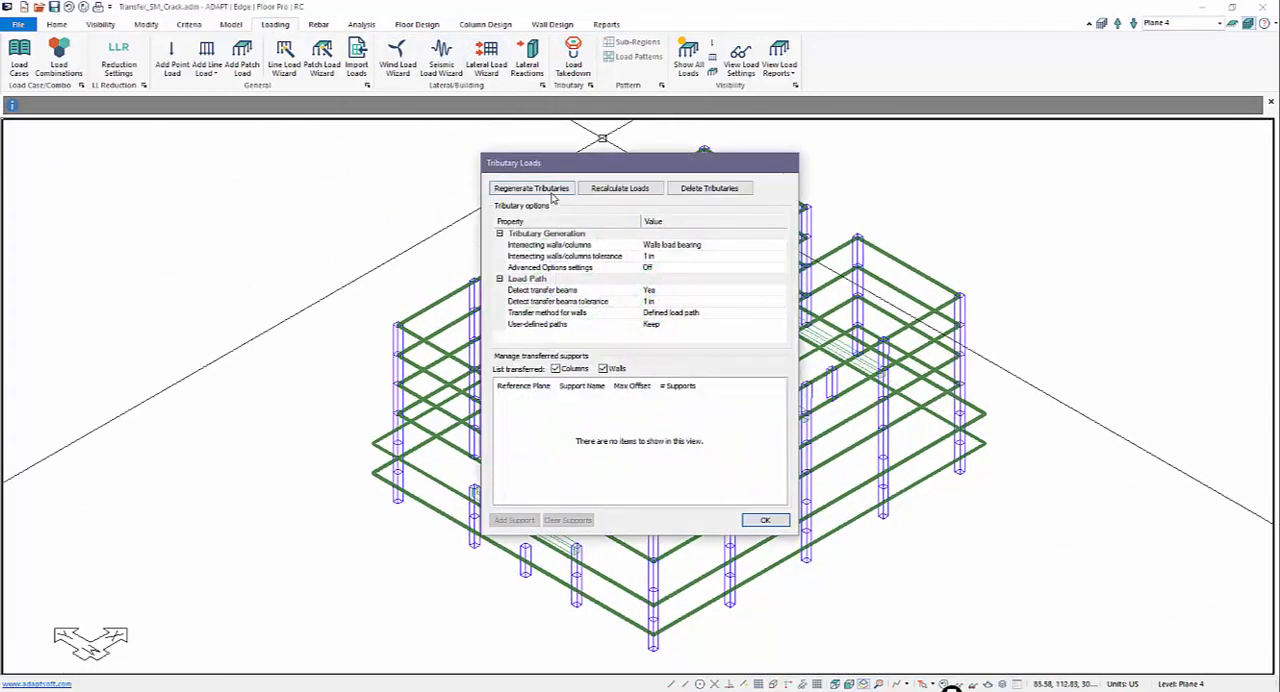
pyautogui.click(535, 189)
pyautogui.click(624, 190)
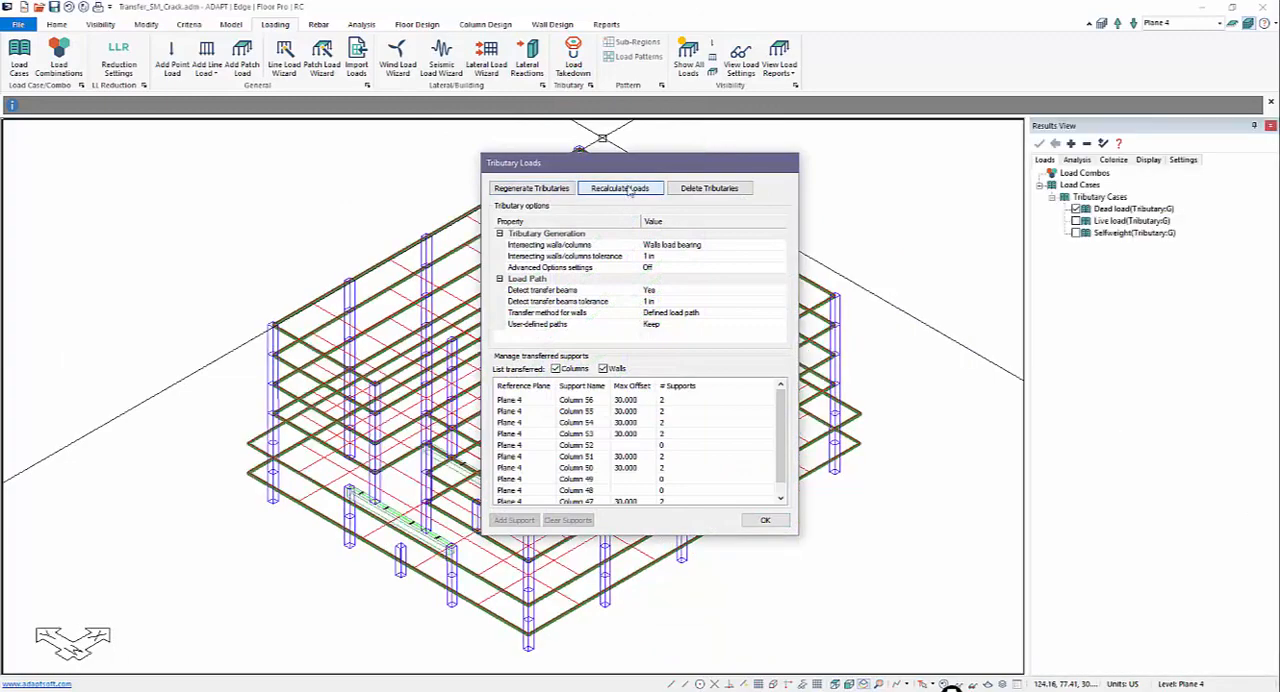
pyautogui.moveTo(645, 173); pyautogui.dragTo(866, 198)
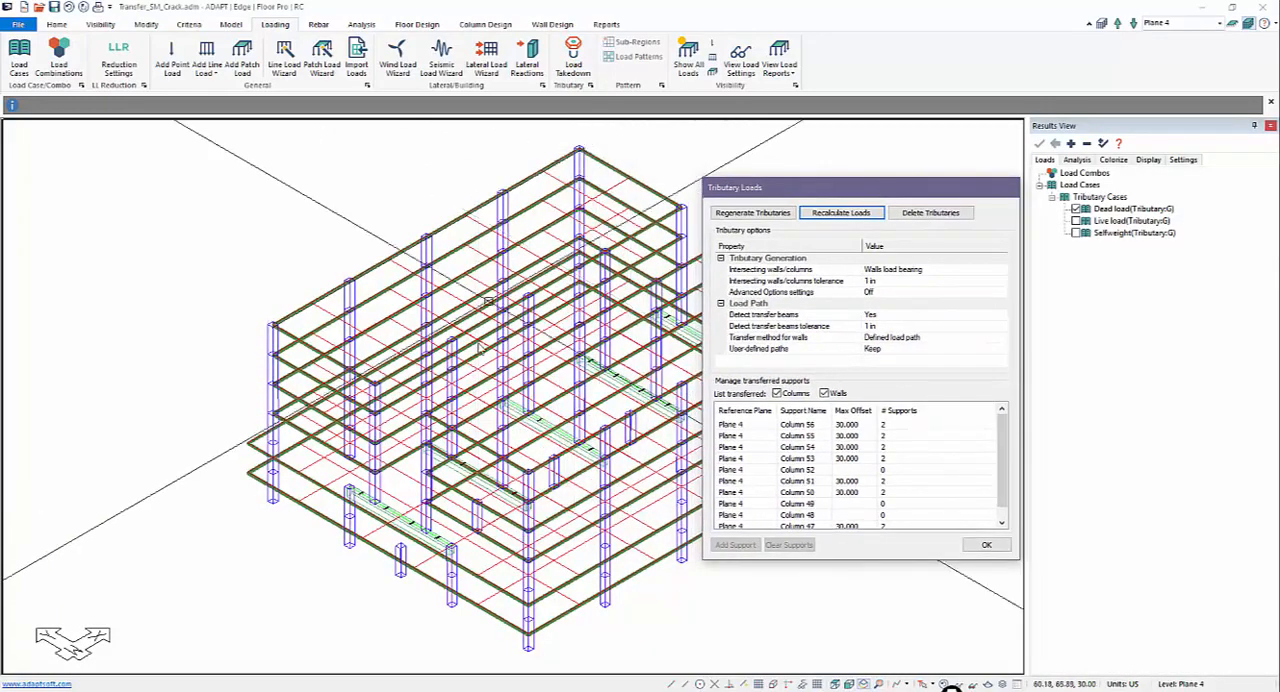
pyautogui.click(970, 549)
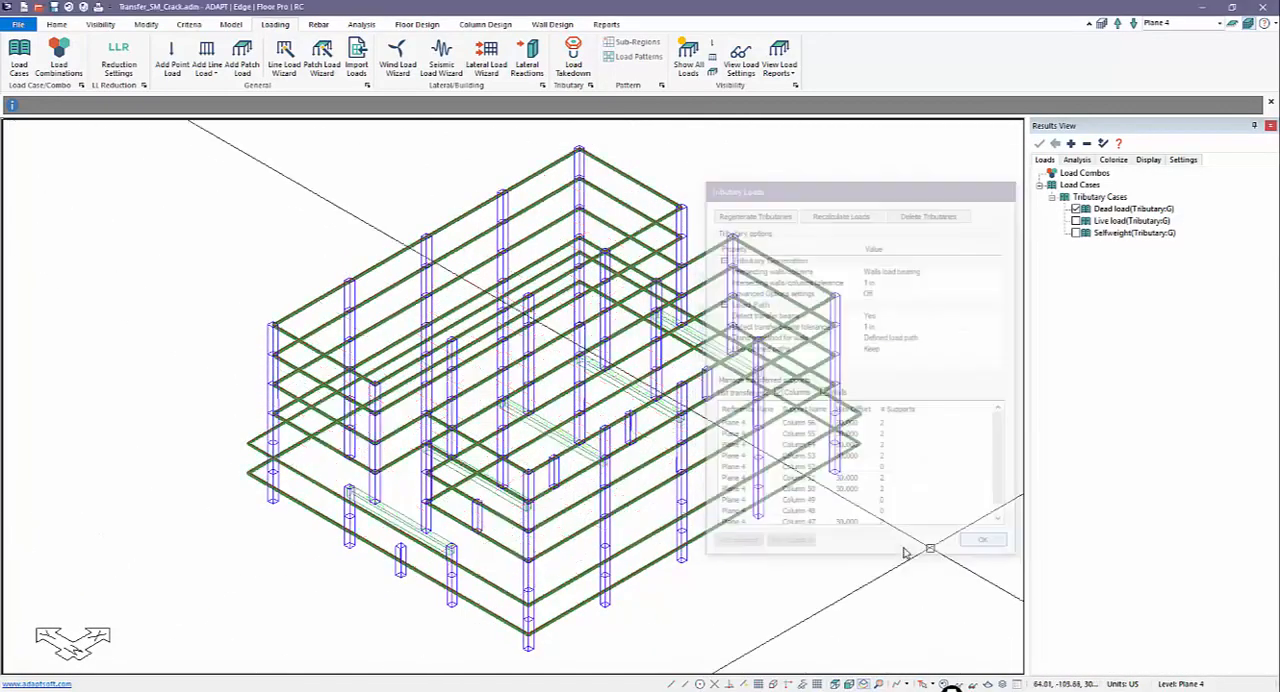
pyautogui.moveTo(686, 557); pyautogui.dragTo(720, 549, button='middle')
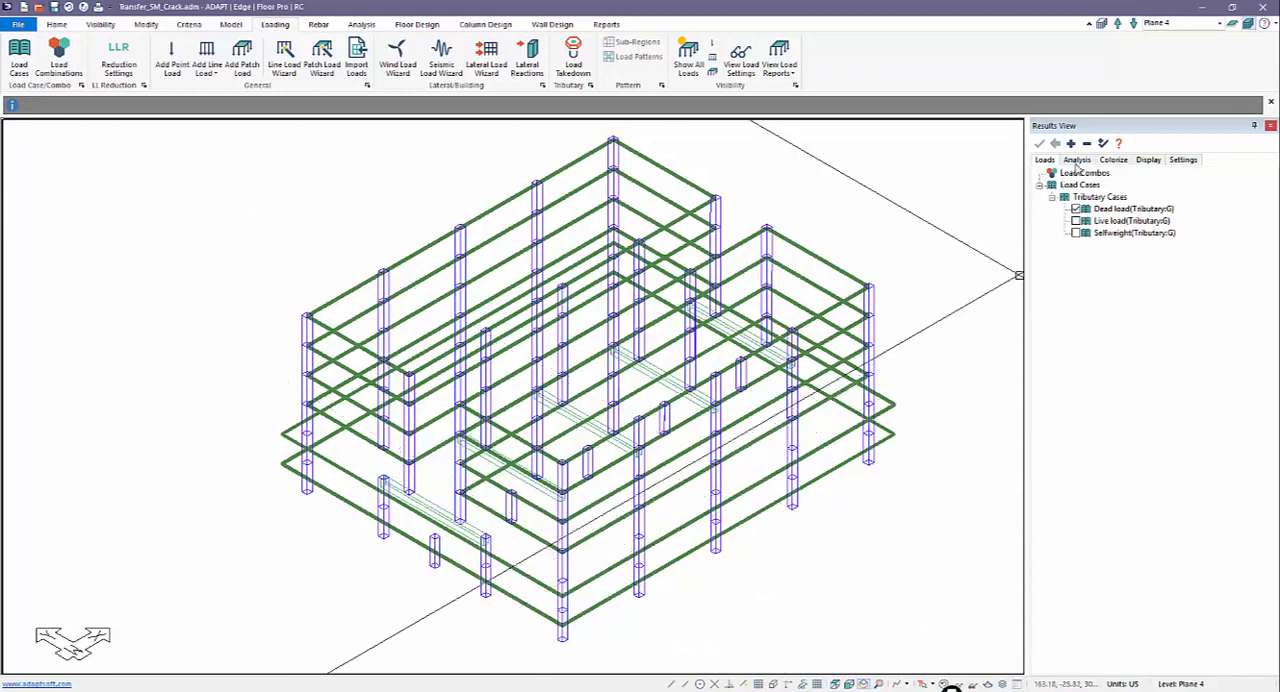
# Step: Display the load takedown tributary boundaries, isolate a single level, and move the active level up to Plane 7
pyautogui.click(1077, 162)
pyautogui.click(1040, 186)
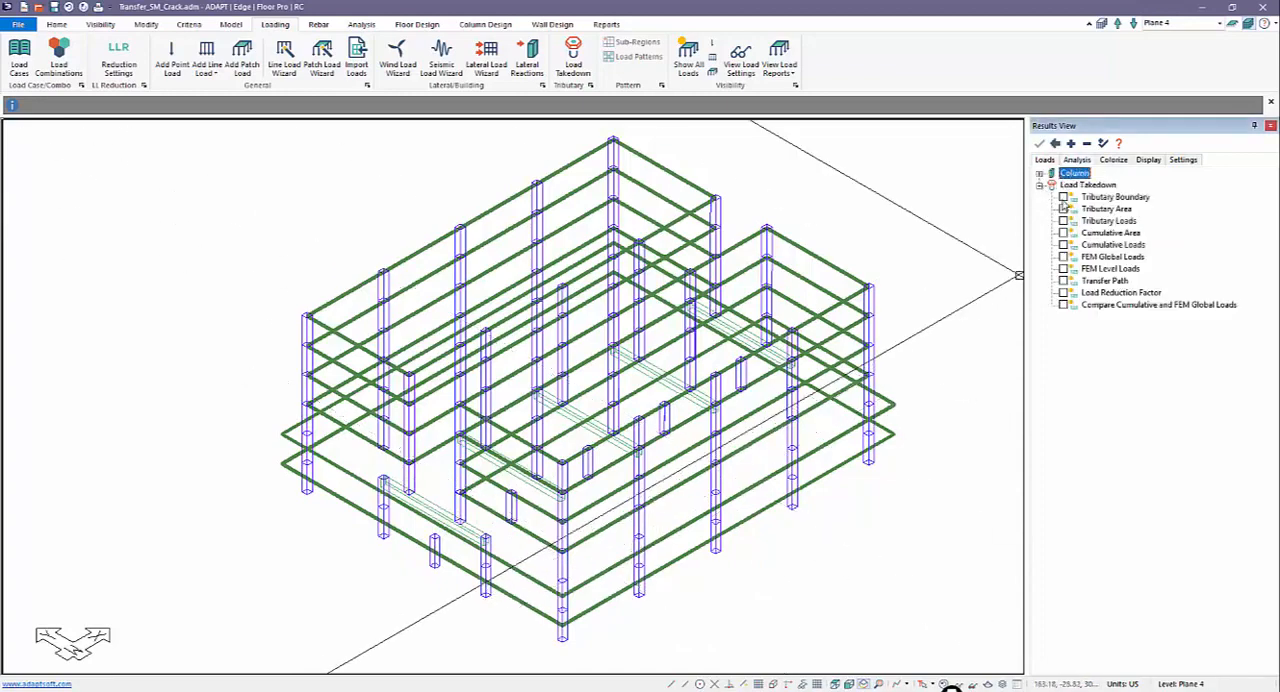
pyautogui.click(1063, 197)
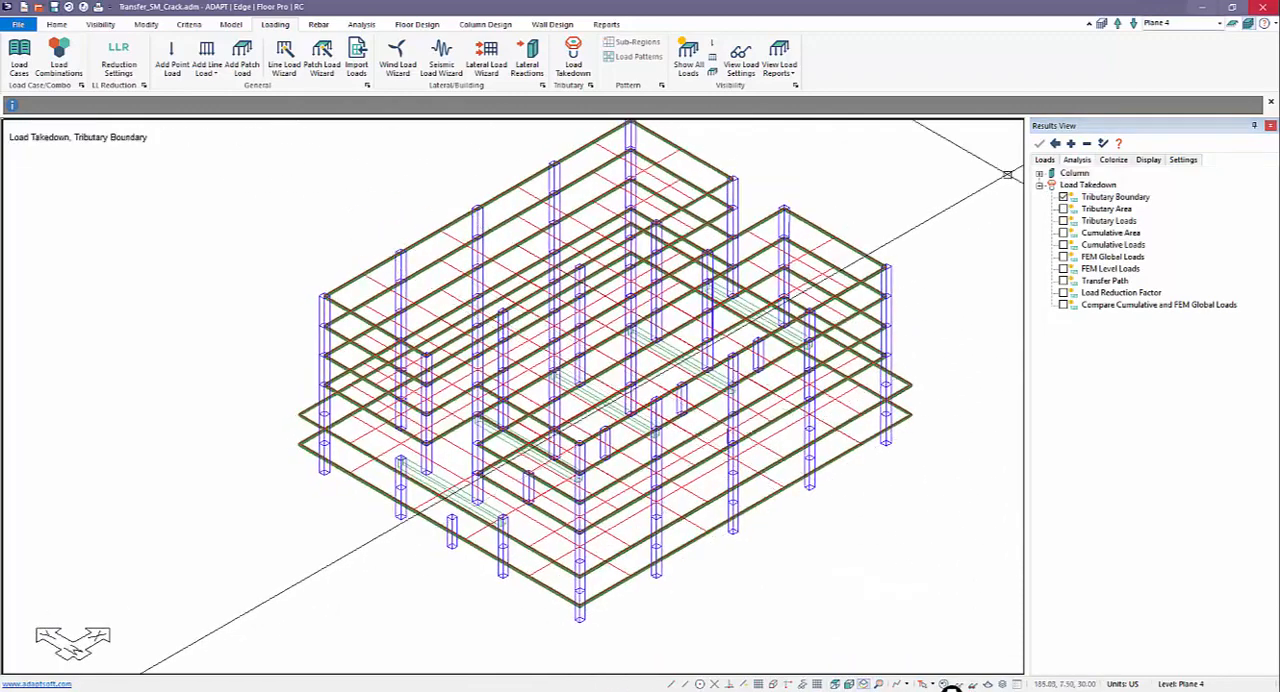
pyautogui.click(1247, 24)
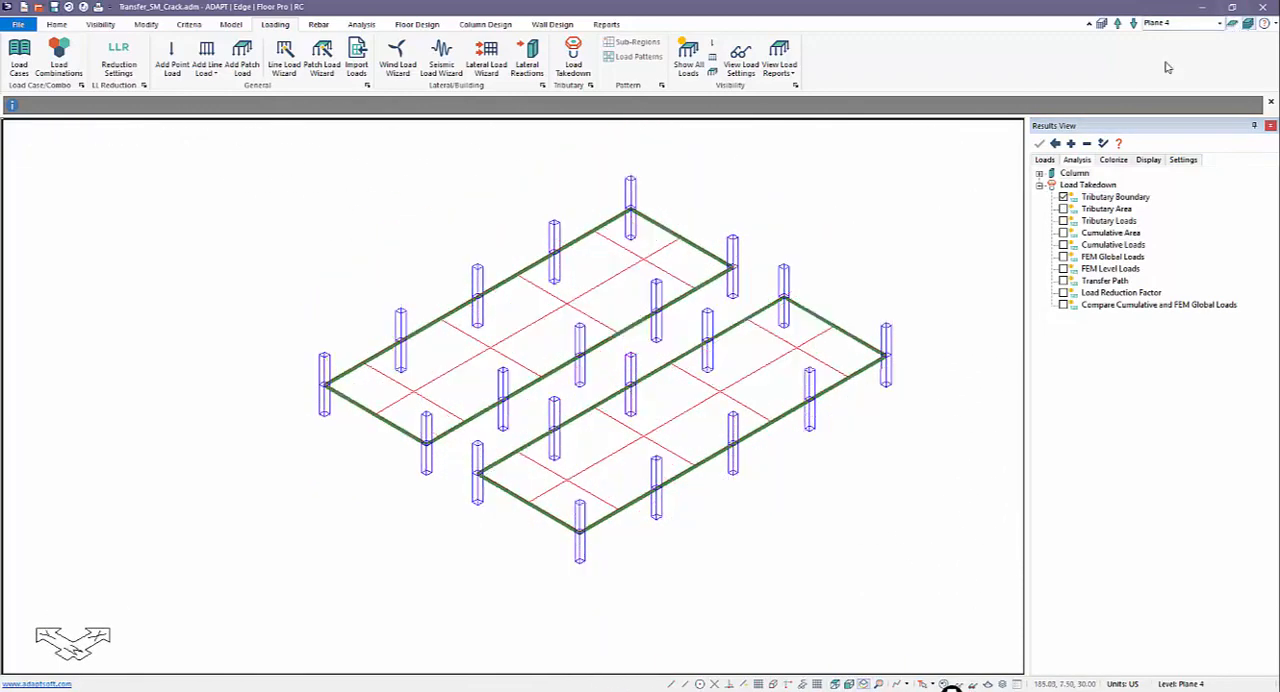
pyautogui.click(1118, 24)
pyautogui.click(1118, 24)
pyautogui.click(1118, 24)
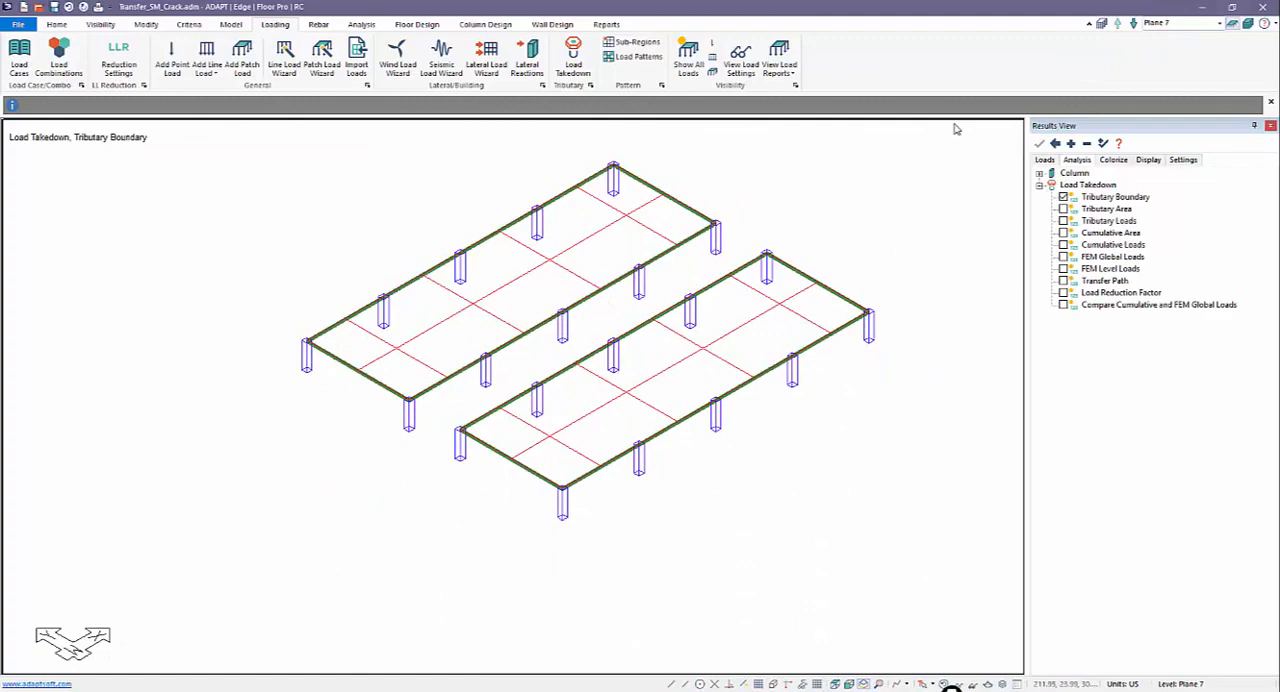
# Step: Display the takedown's cumulative loads in place of the tributary boundaries and examine the column values from Plane 7 down to Plane 5
pyautogui.click(1064, 245)
pyautogui.scroll(10, 491, 343)
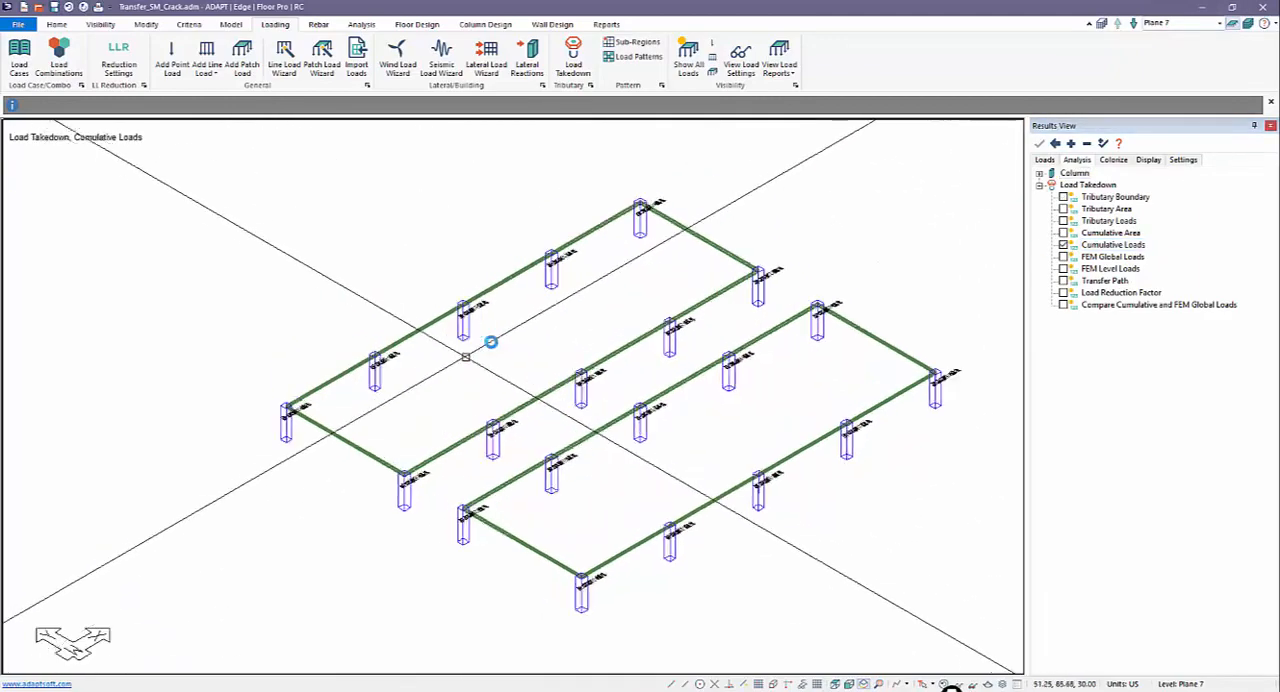
pyautogui.scroll(5, 456, 322)
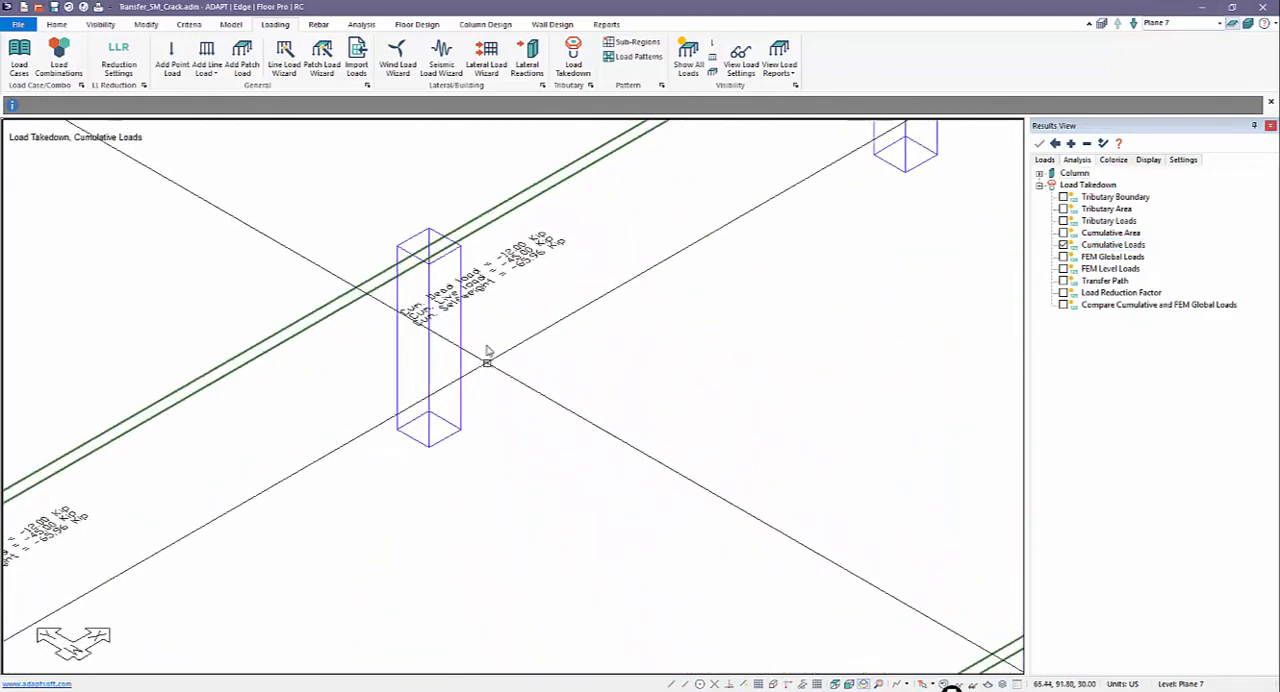
pyautogui.click(1136, 26)
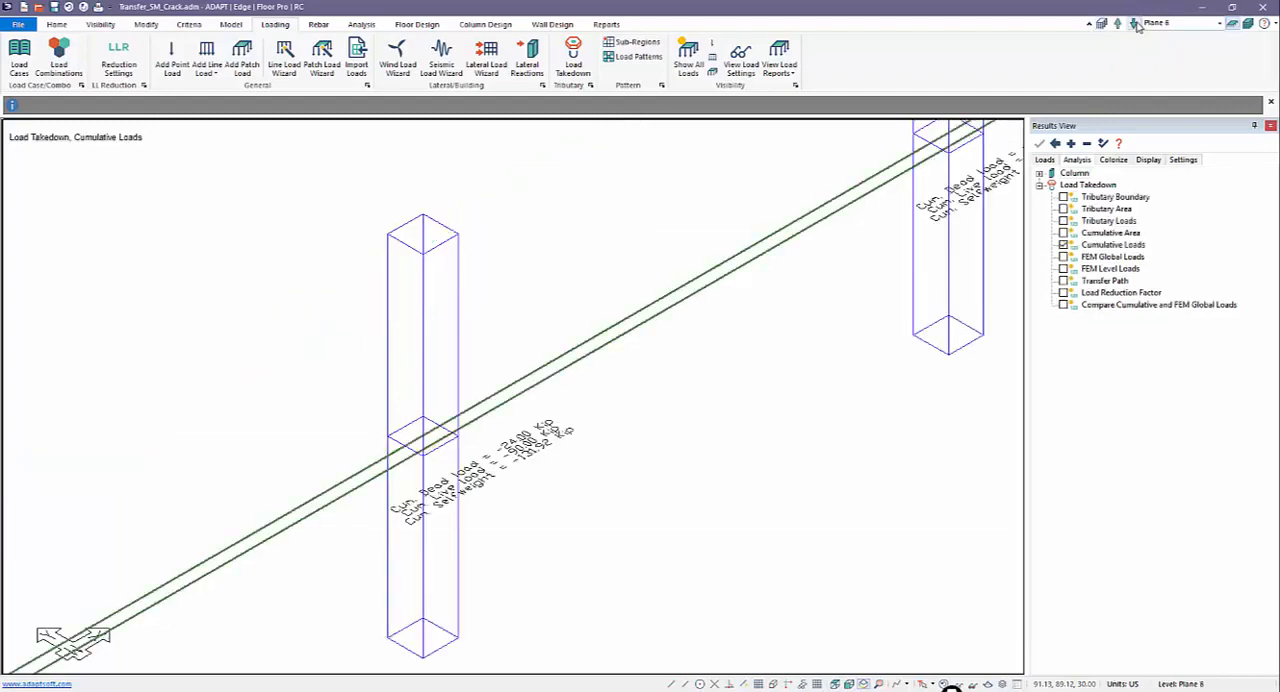
pyautogui.click(1136, 26)
pyautogui.moveTo(691, 409); pyautogui.dragTo(497, 183, button='middle')
pyautogui.scroll(-3, 480, 175)
pyautogui.scroll(-1, 475, 190)
pyautogui.moveTo(533, 415); pyautogui.dragTo(451, 183, button='middle')
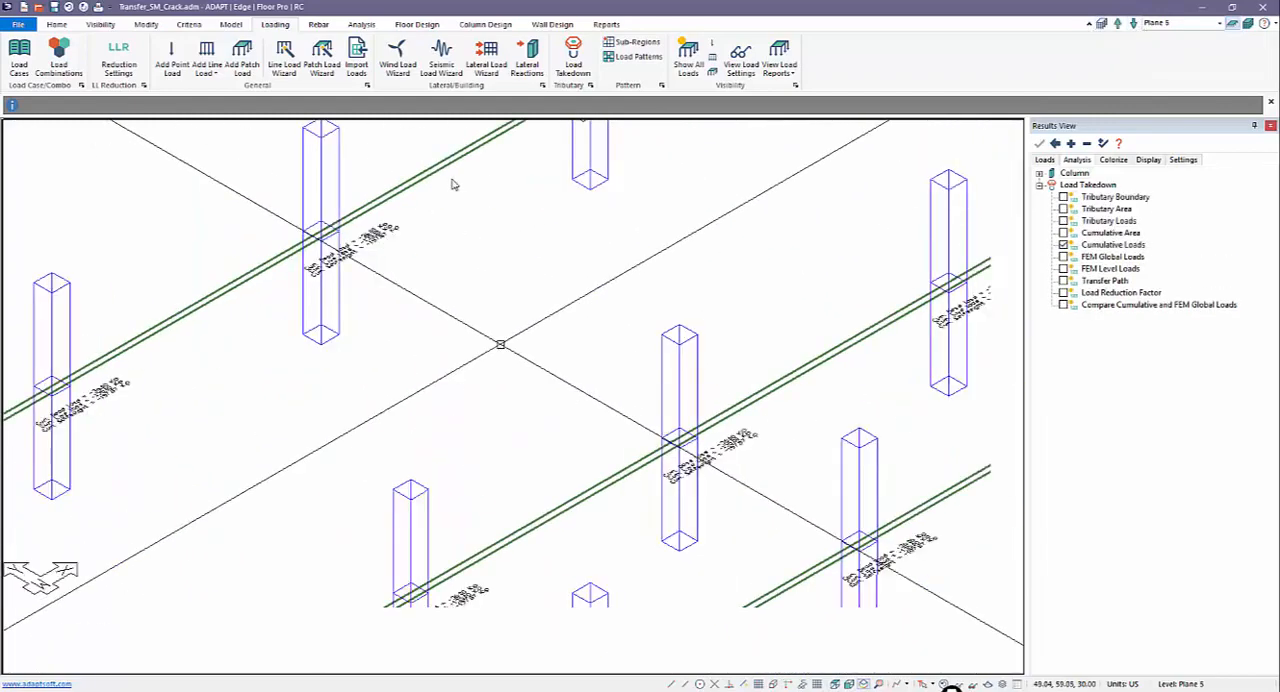
pyautogui.scroll(2, 394, 450)
pyautogui.moveTo(366, 411); pyautogui.dragTo(515, 300, button='middle')
pyautogui.scroll(-4, 330, 449)
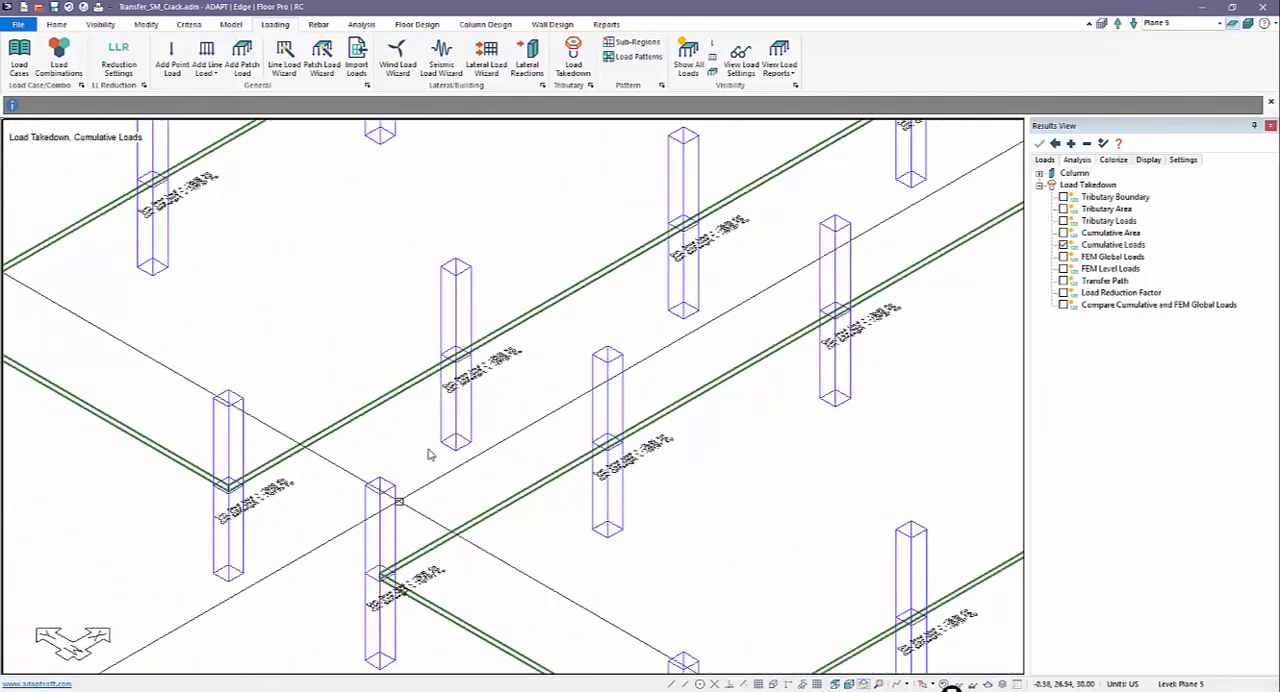
# Step: Compare the cumulative column loads on Plane 4 with those on the columns supporting the transfer beams on Plane 3
pyautogui.click(1134, 25)
pyautogui.click(1134, 25)
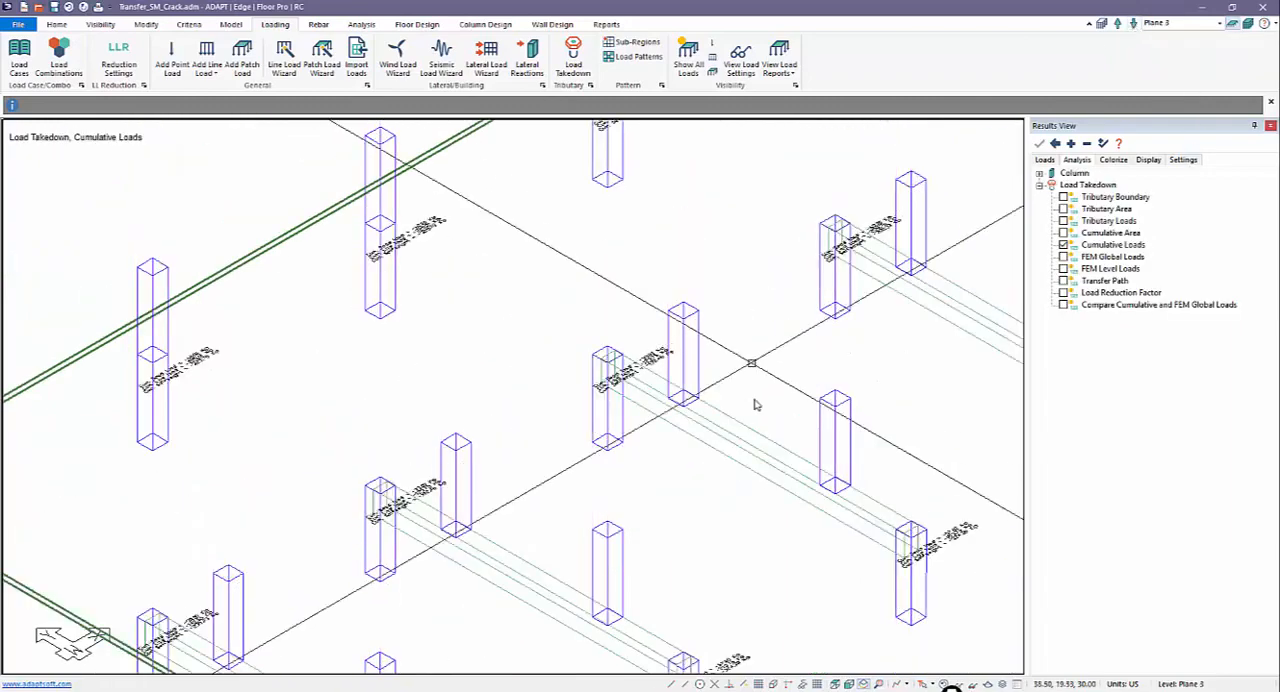
pyautogui.moveTo(692, 370); pyautogui.dragTo(569, 291, button='middle')
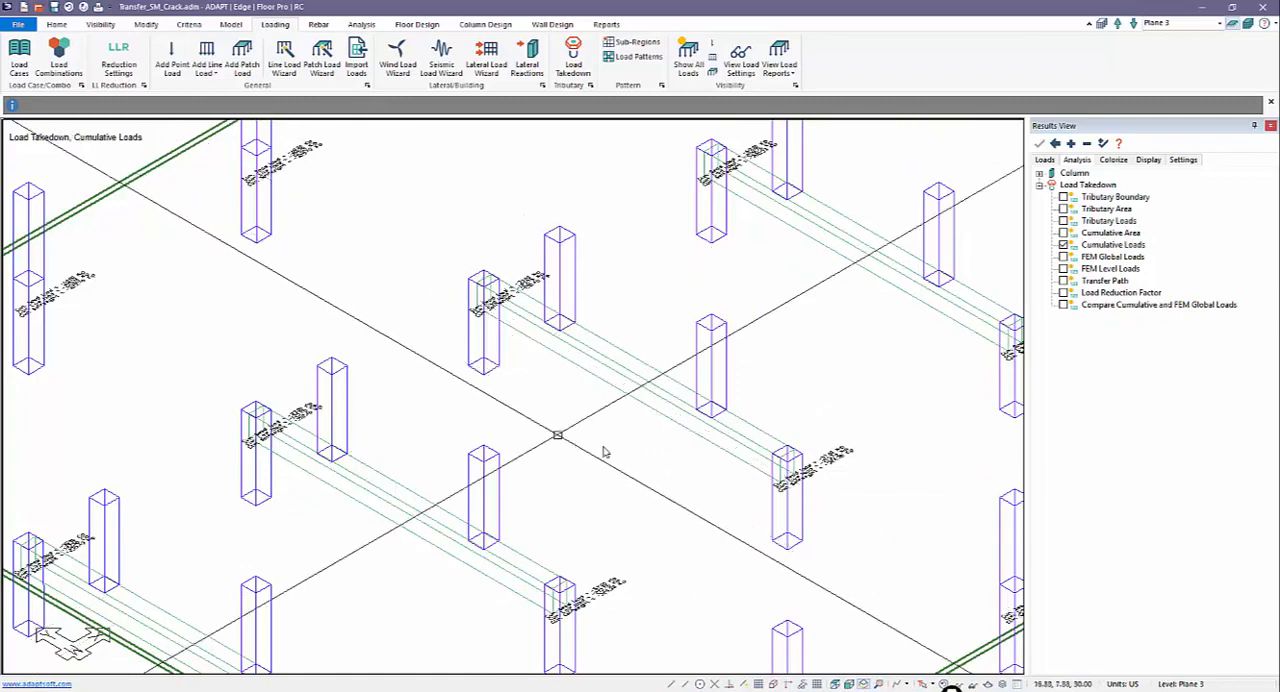
pyautogui.scroll(2, 518, 278)
pyautogui.click(1118, 27)
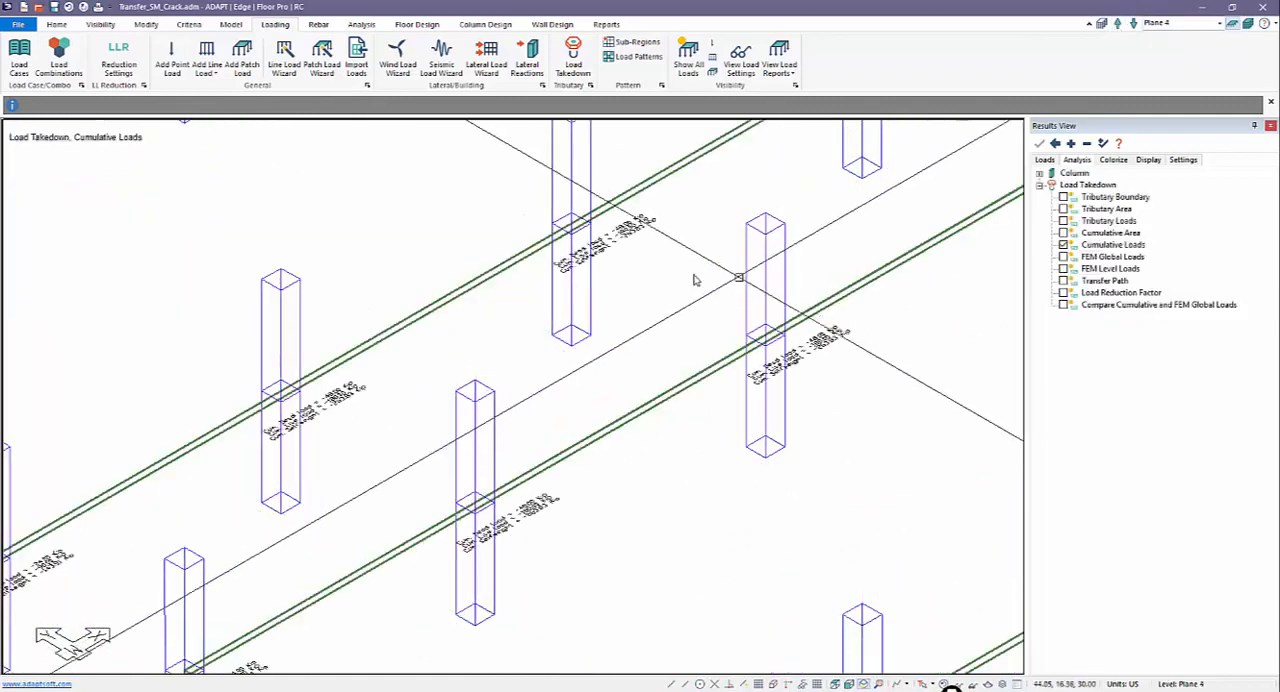
pyautogui.moveTo(625, 300); pyautogui.dragTo(609, 306, button='middle')
pyautogui.scroll(-1, 609, 304)
pyautogui.scroll(5, 602, 272)
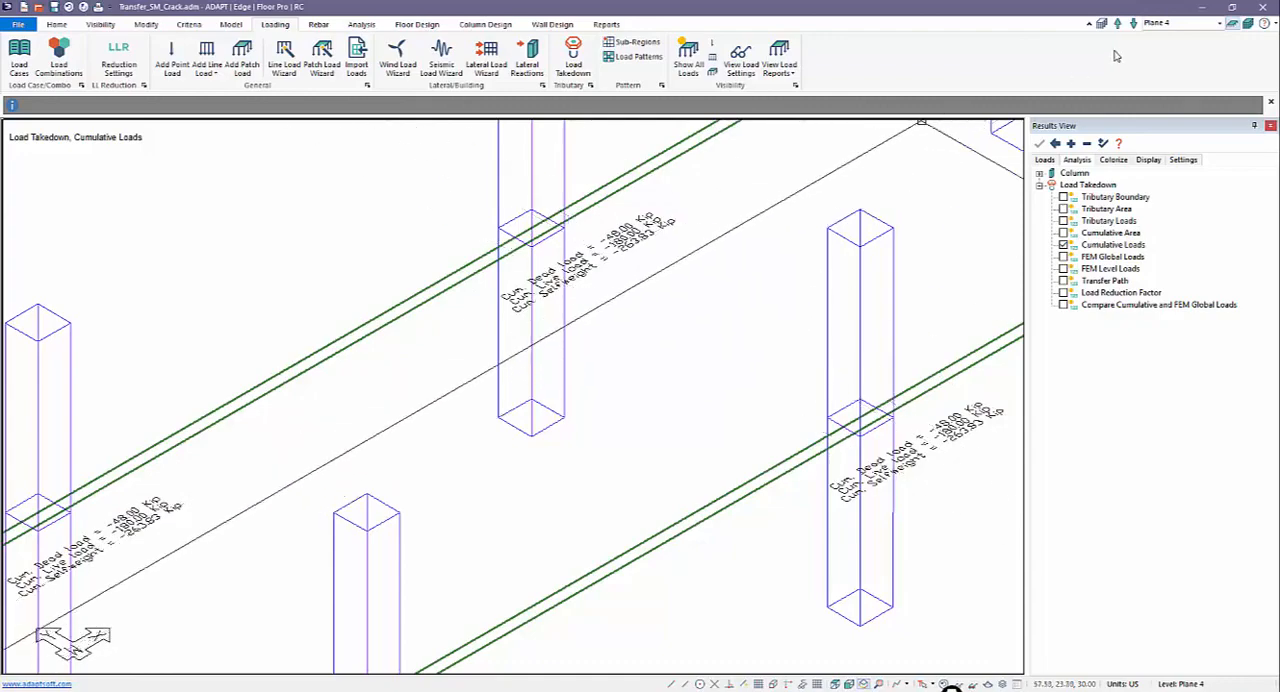
pyautogui.click(1134, 27)
pyautogui.scroll(5, 517, 246)
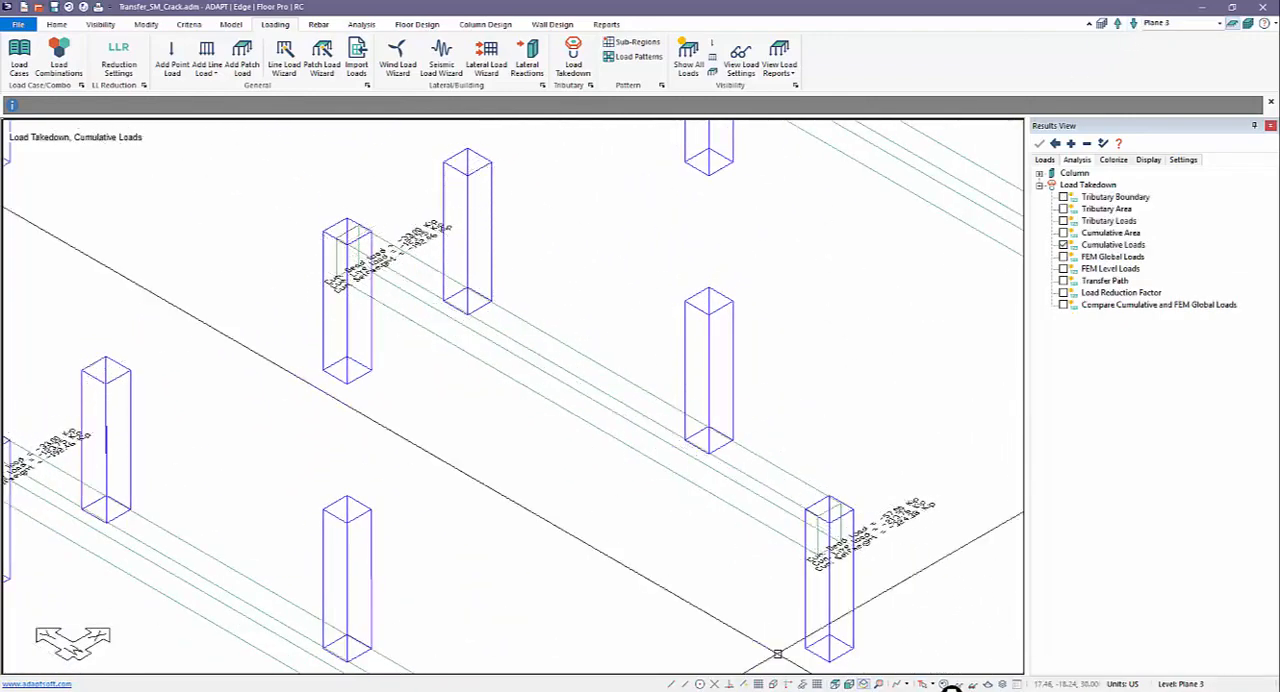
# Step: Mark the transfer beam and its columns with freehand ink, clear the annotations, and return to the selection pointer
pyautogui.click(951, 687)
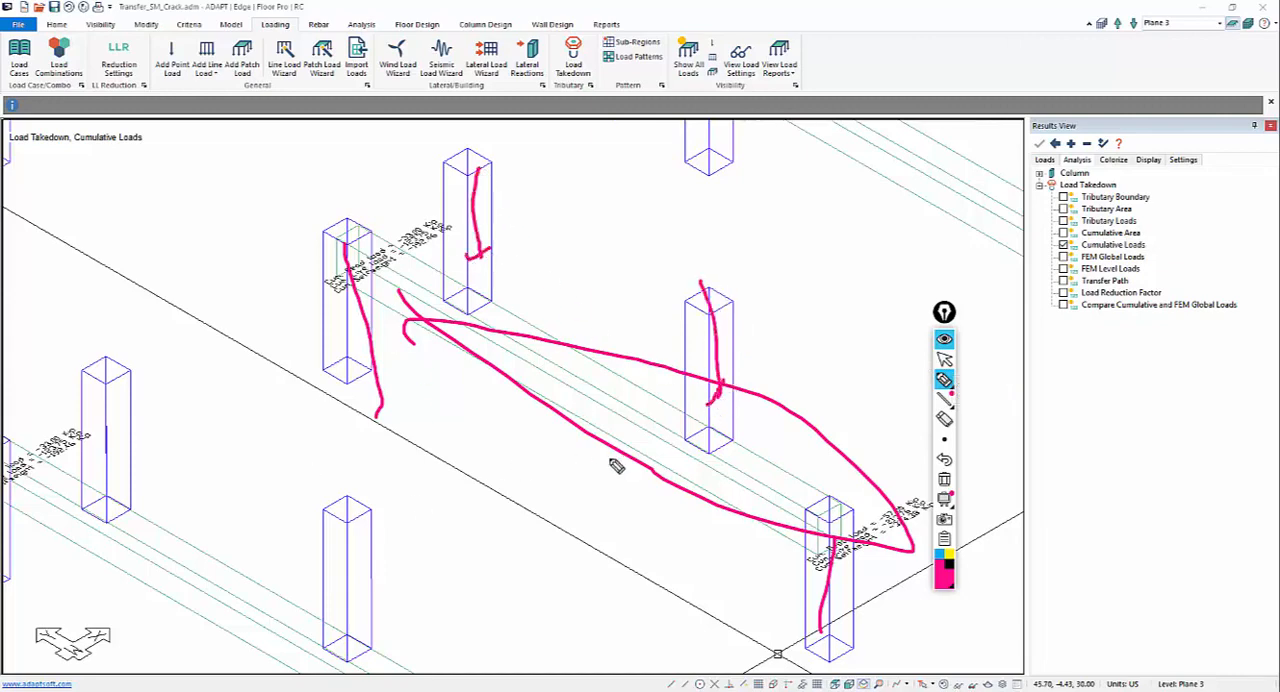
pyautogui.click(945, 480)
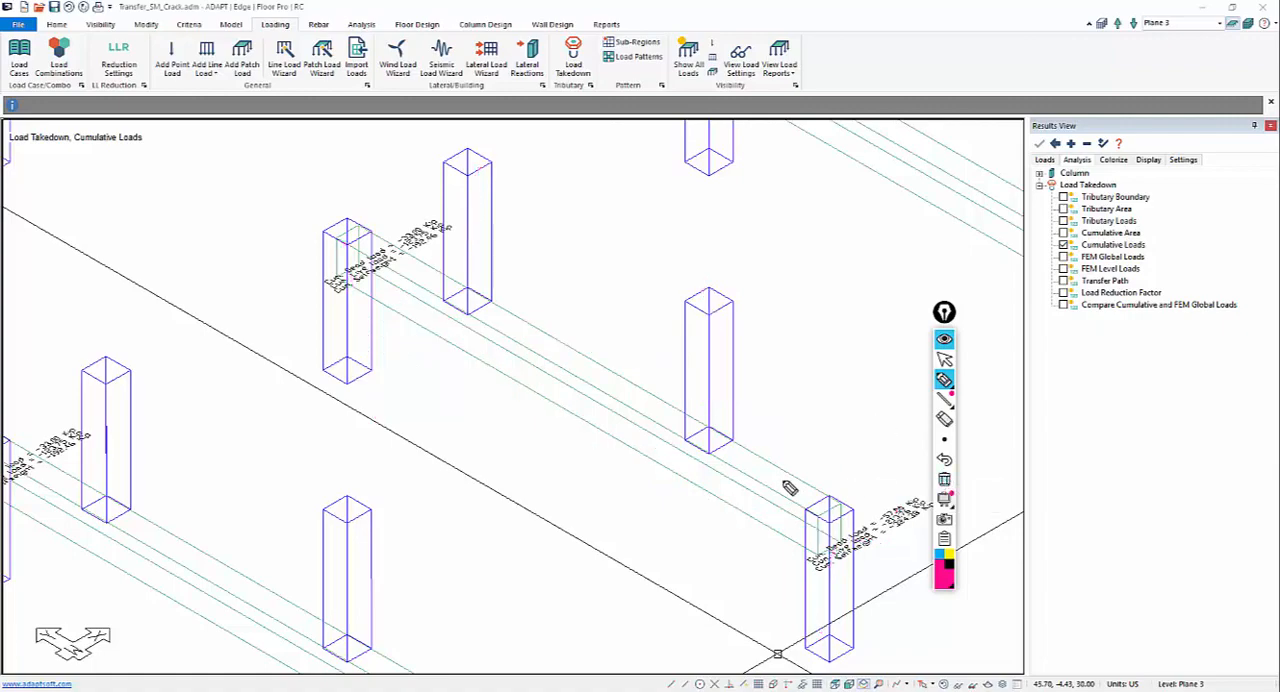
pyautogui.click(943, 364)
pyautogui.moveTo(757, 502); pyautogui.dragTo(698, 494, button='middle')
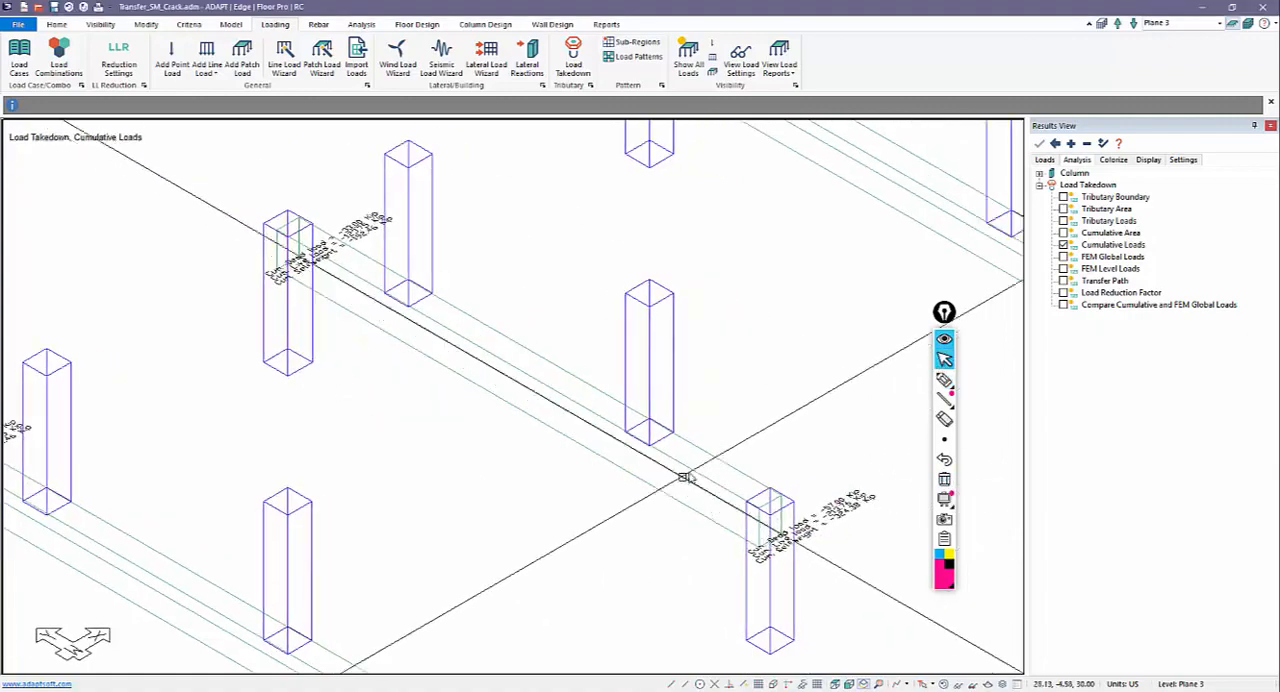
pyautogui.moveTo(503, 378); pyautogui.dragTo(993, 403, button='middle')
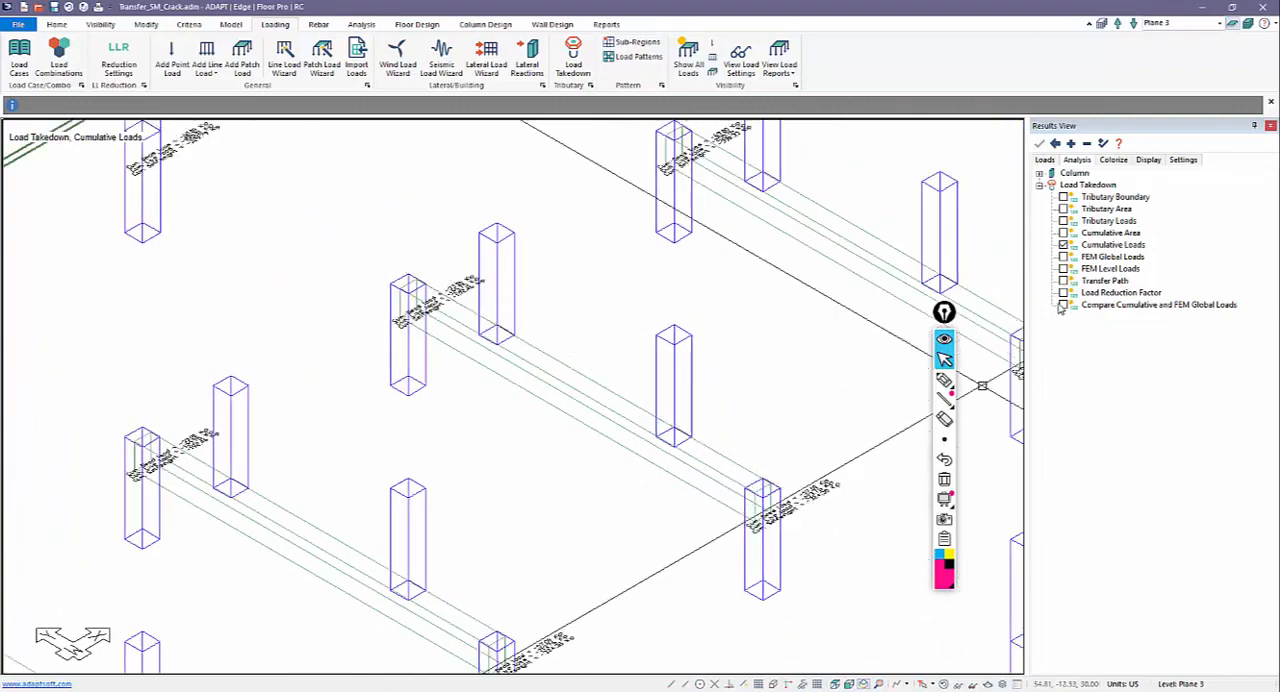
# Step: Display the transfer path and examine the load shares sent along the Plane 3 transfer beams from the columns above
pyautogui.click(1063, 281)
pyautogui.scroll(5, 531, 378)
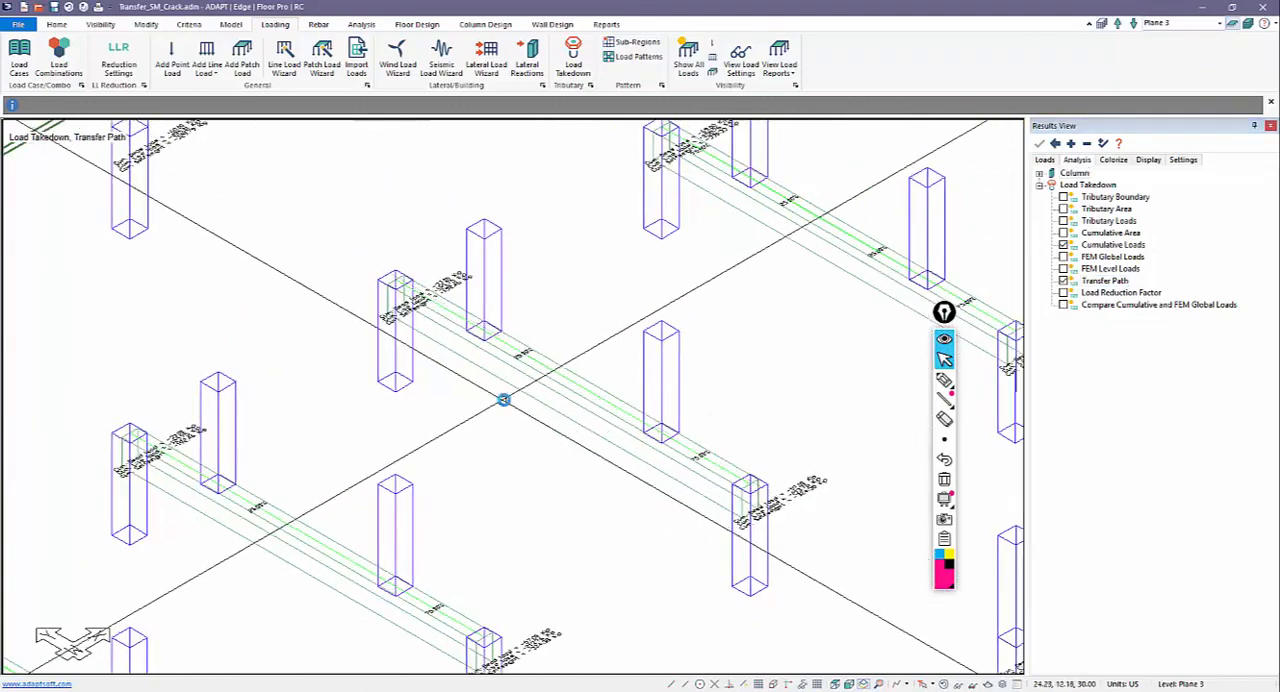
pyautogui.scroll(-3, 521, 386)
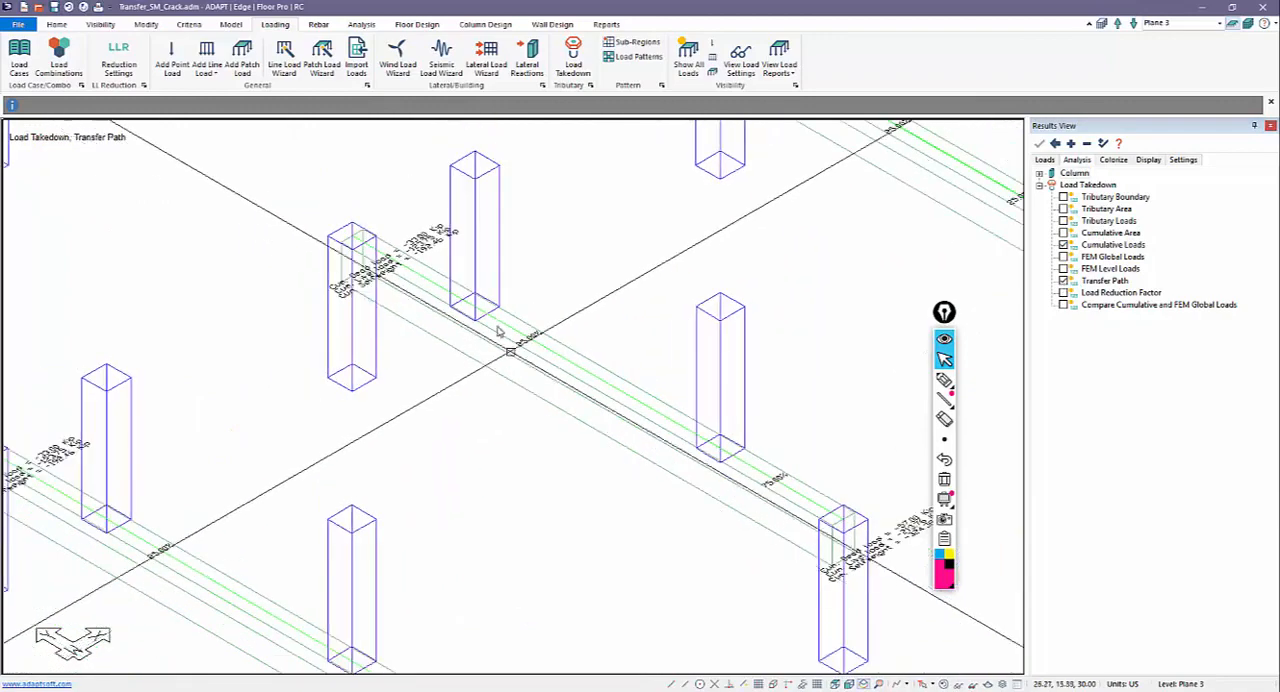
pyautogui.scroll(-2, 581, 448)
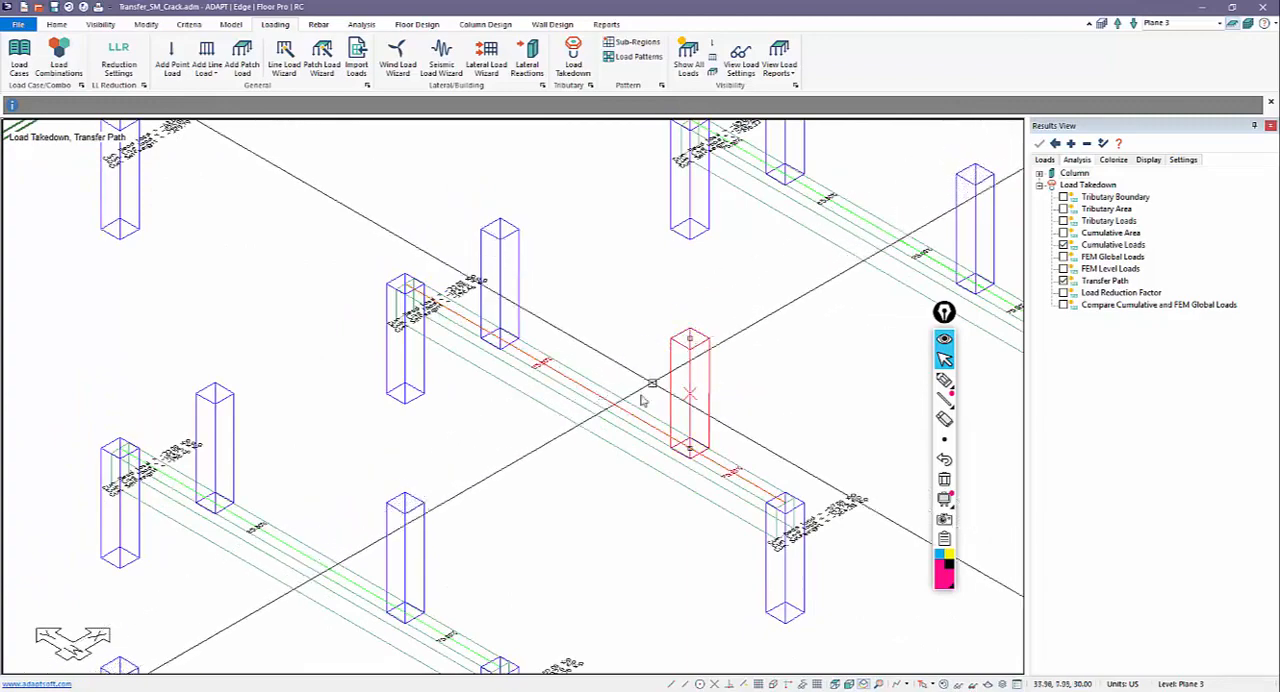
pyautogui.scroll(2, 680, 420)
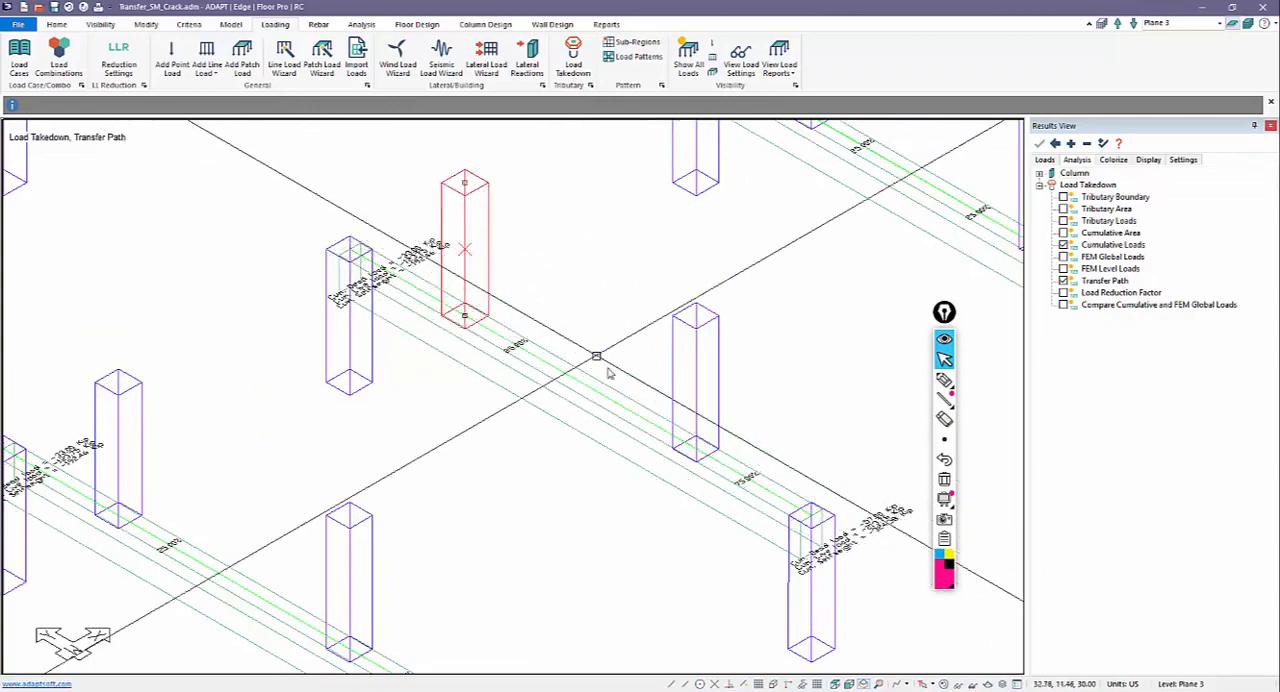
pyautogui.scroll(-4, 541, 261)
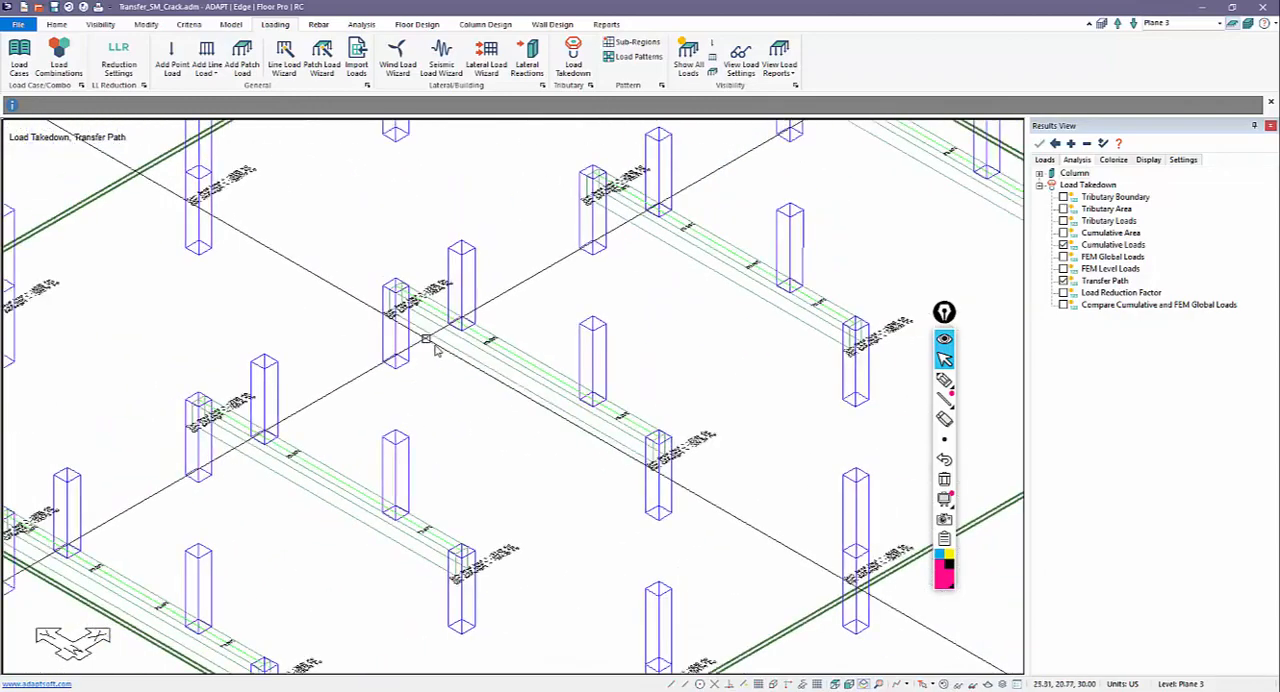
pyautogui.scroll(3, 441, 300)
pyautogui.scroll(2, 441, 300)
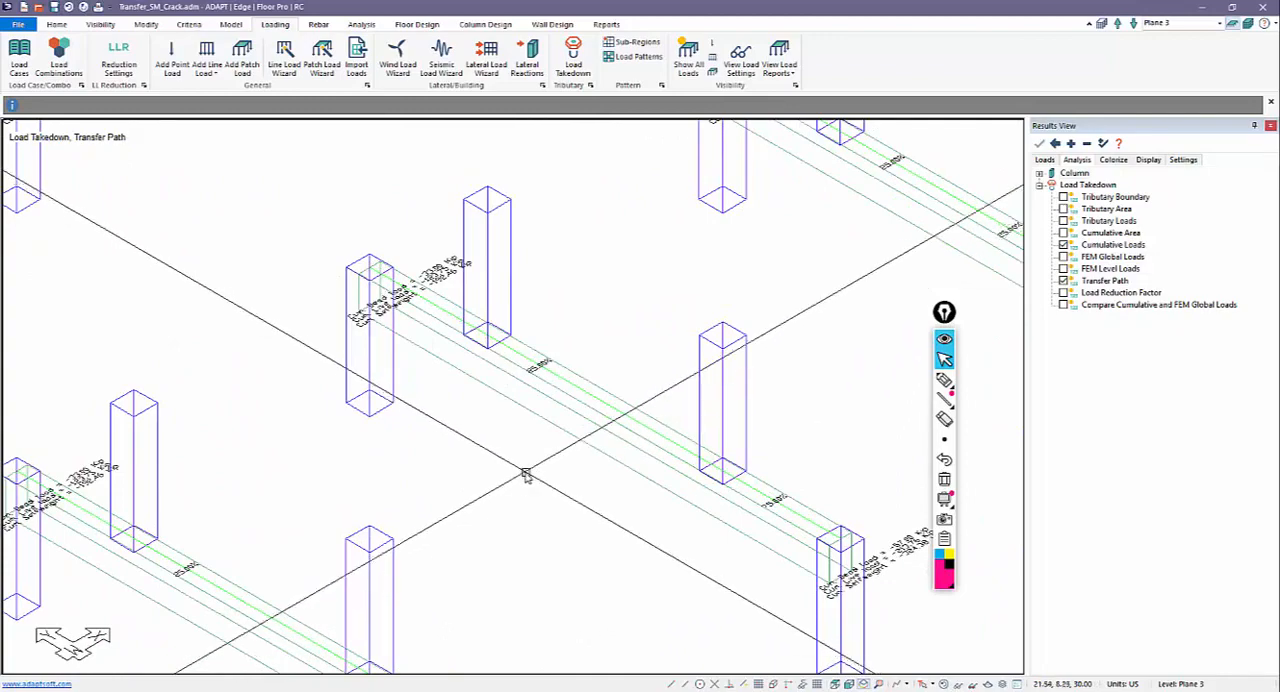
pyautogui.scroll(-1, 657, 408)
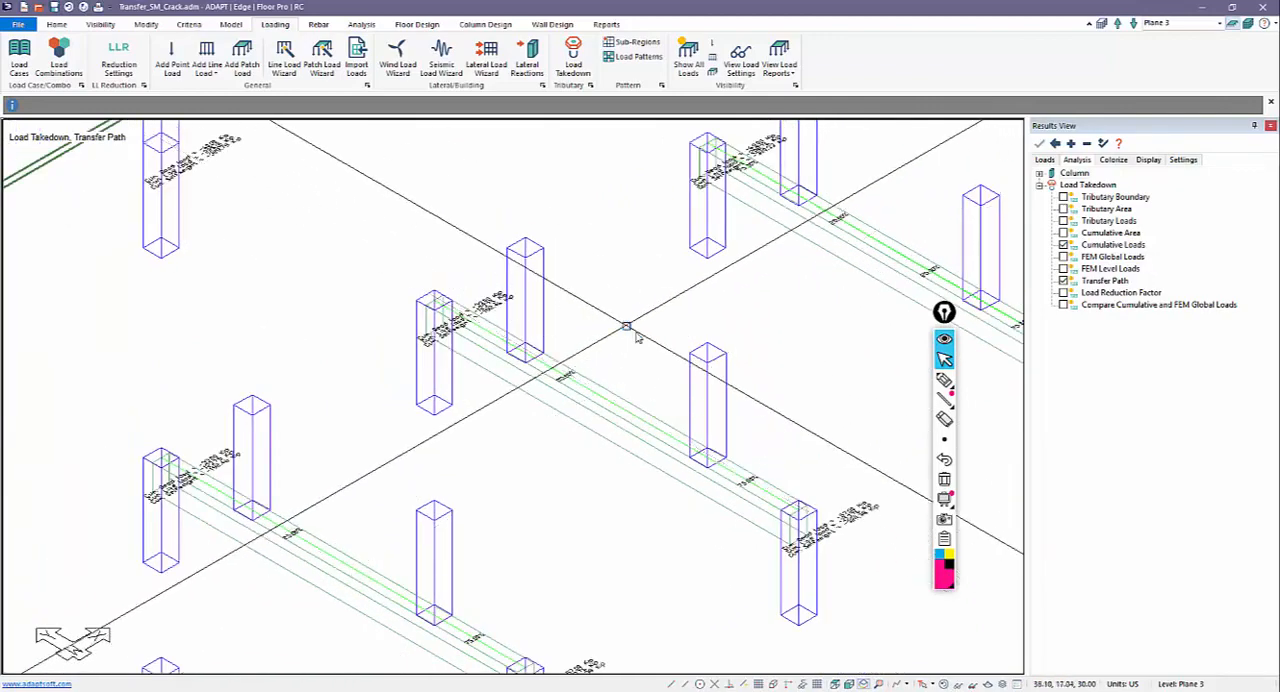
# Step: Turn off the transfer path and cumulative load results and bring the whole Plane 3 level into view
pyautogui.click(1064, 282)
pyautogui.click(1065, 246)
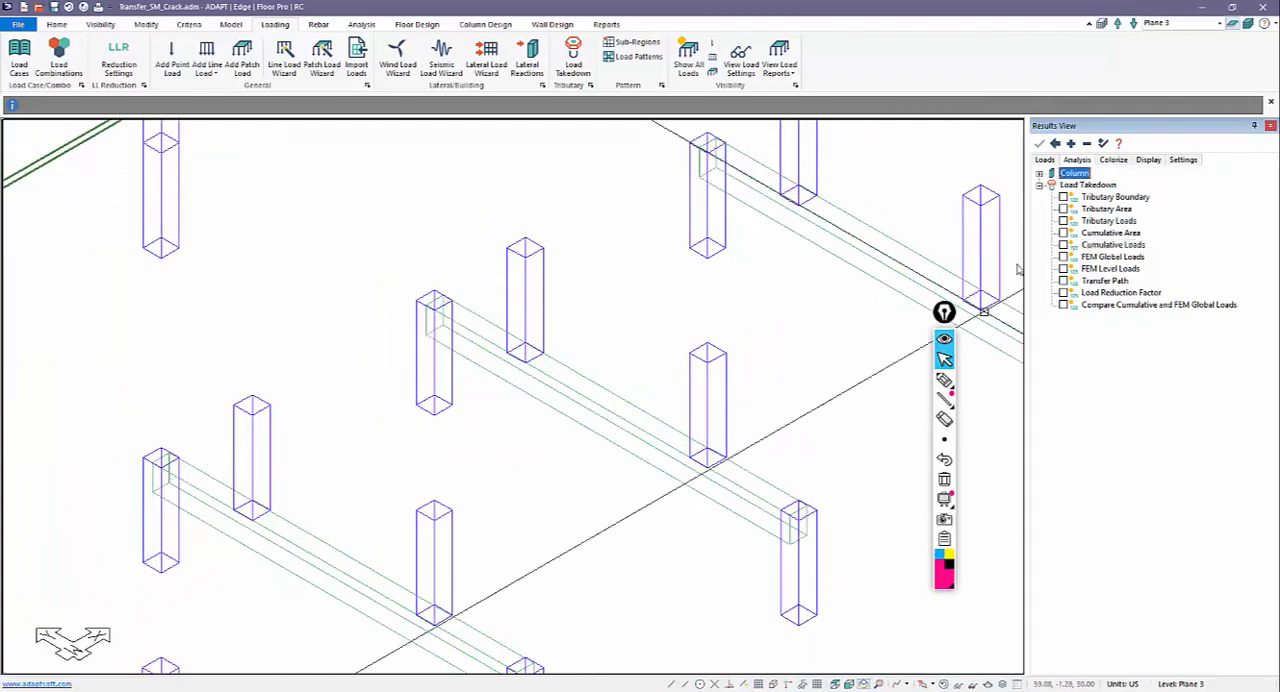
pyautogui.moveTo(617, 343); pyautogui.dragTo(506, 388, button='middle')
pyautogui.scroll(-2, 507, 386)
pyautogui.scroll(-3, 550, 377)
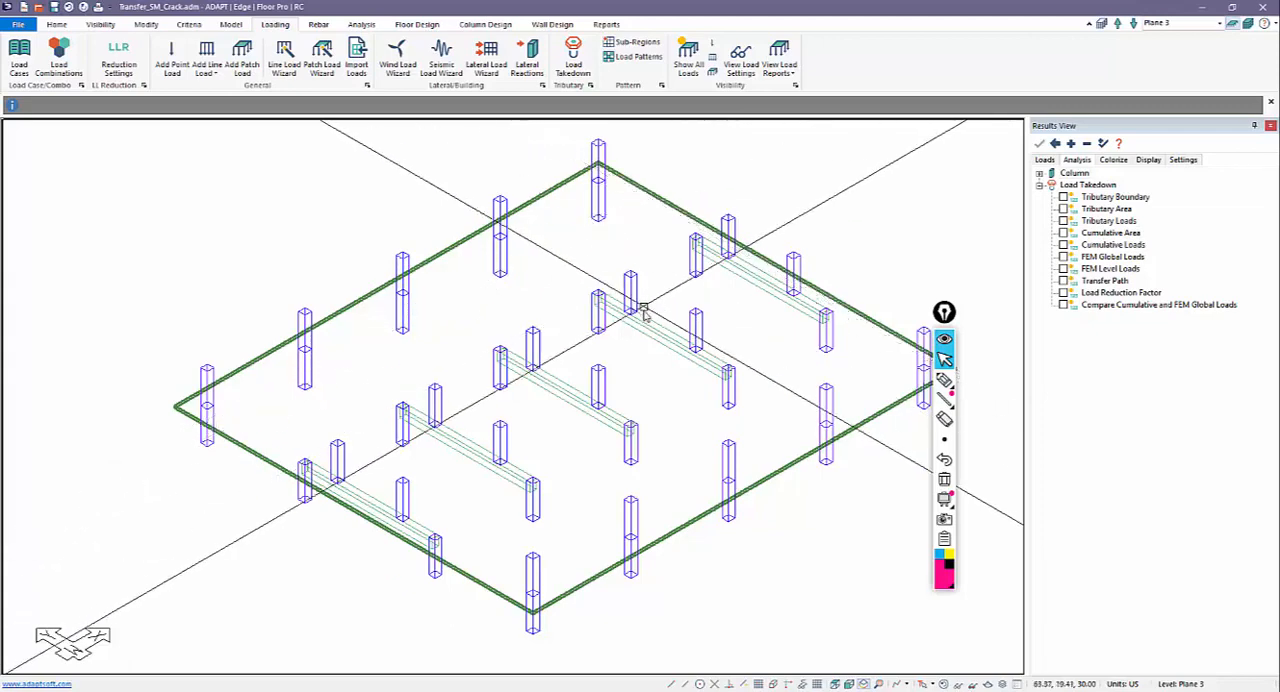
# Step: Add a combination usage named Beam_Crack through a transfer beam's stiffness modifiers and close the beam's properties
pyautogui.doubleClick(662, 334)
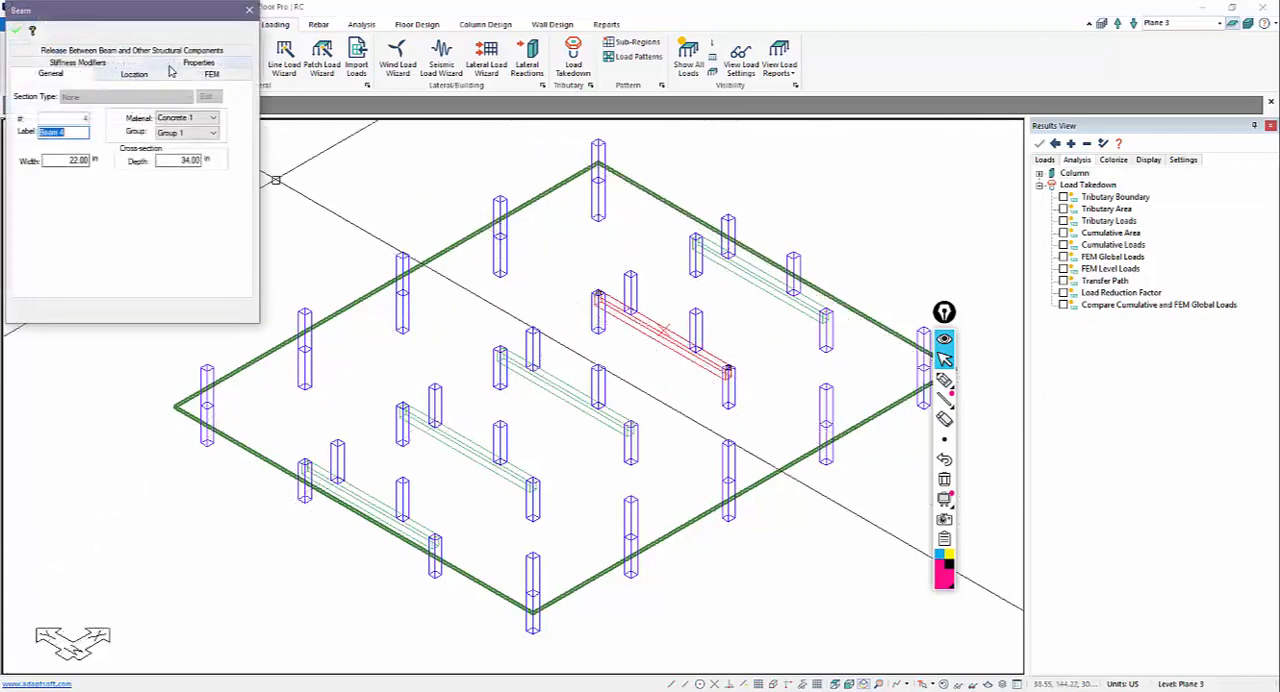
pyautogui.click(76, 64)
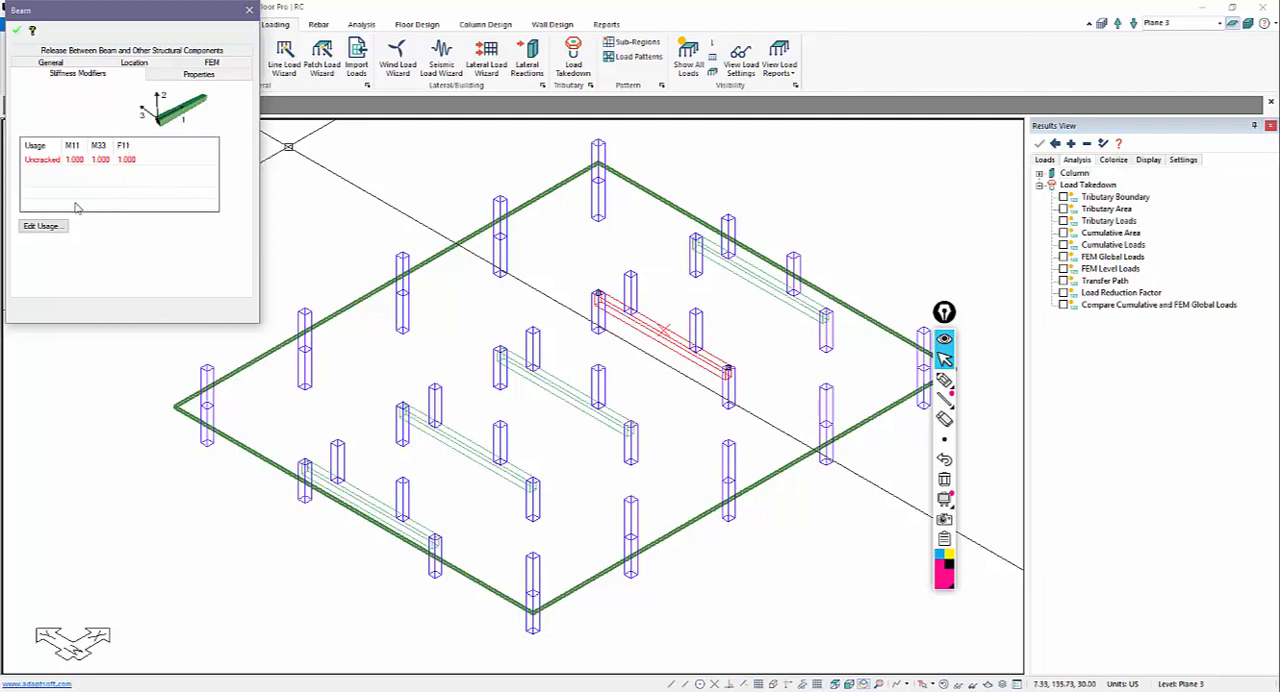
pyautogui.click(41, 226)
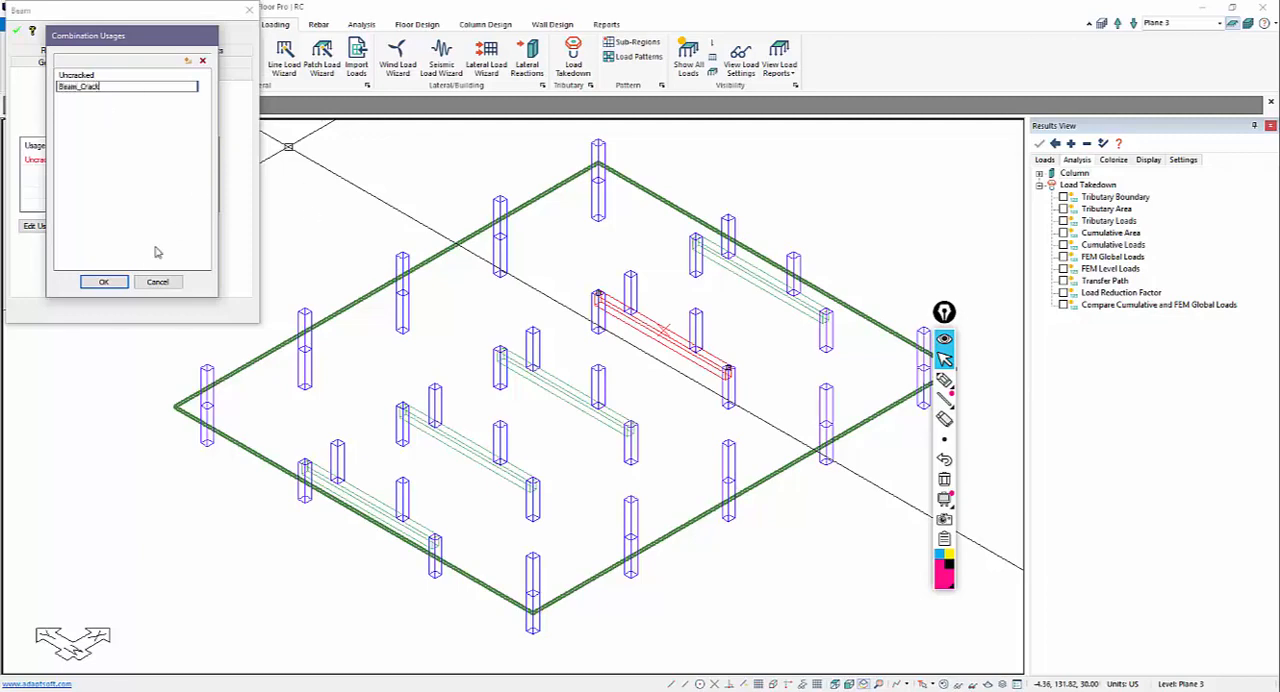
pyautogui.click(120, 281)
pyautogui.click(340, 250)
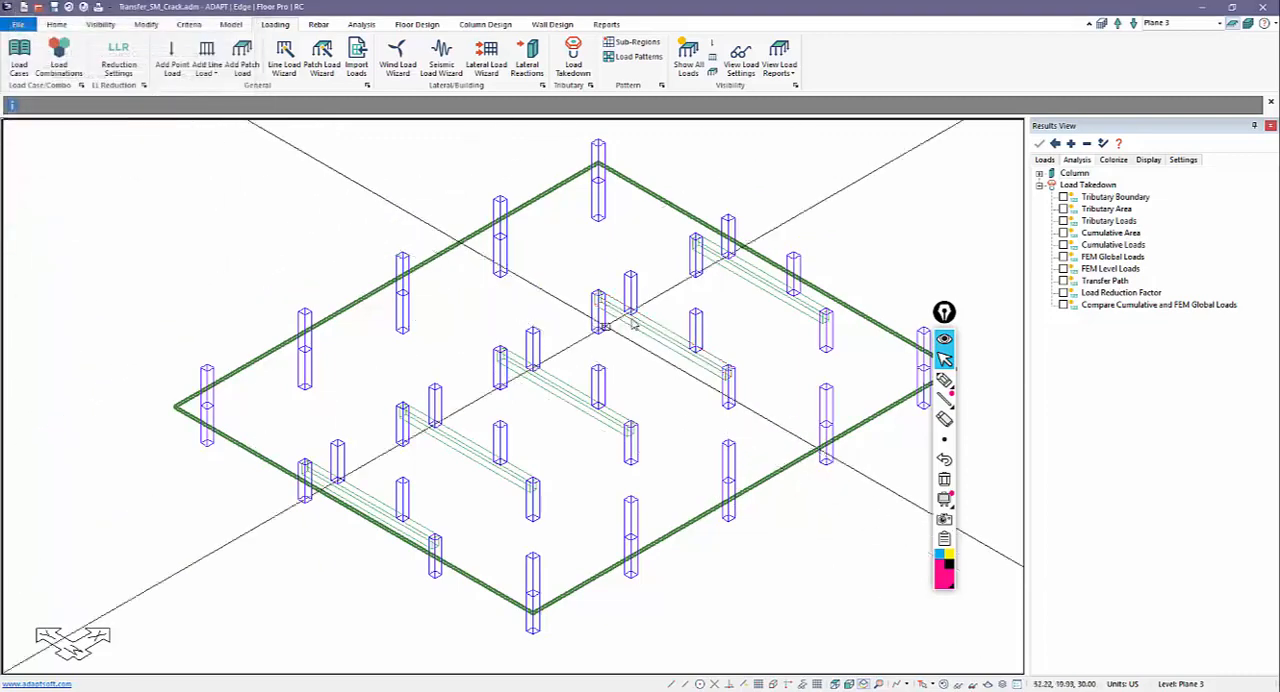
# Step: Set the Beam_Crack M11 stiffness modifier to 0.35 for all five transfer beams on Plane 3 together
pyautogui.click(731, 267)
pyautogui.click(667, 327)
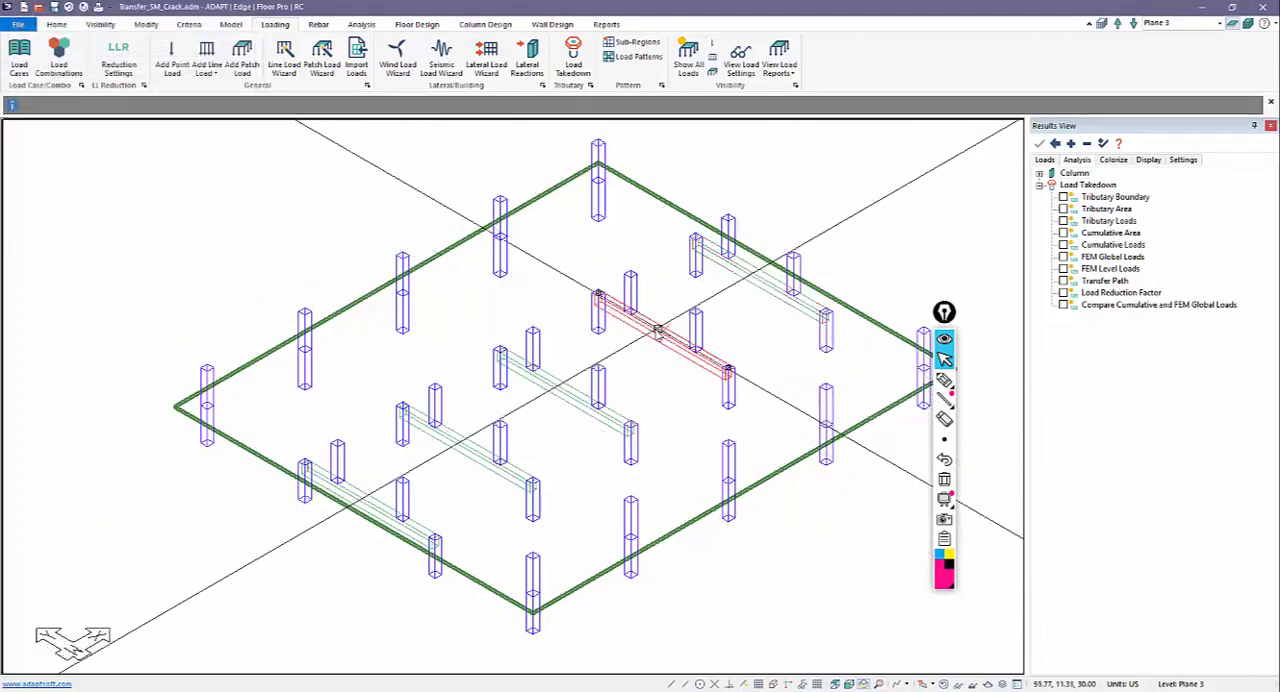
pyautogui.keyDown('ctrl'); pyautogui.click(756, 272); pyautogui.keyUp('ctrl')
pyautogui.keyDown('ctrl'); pyautogui.click(563, 386); pyautogui.keyUp('ctrl')
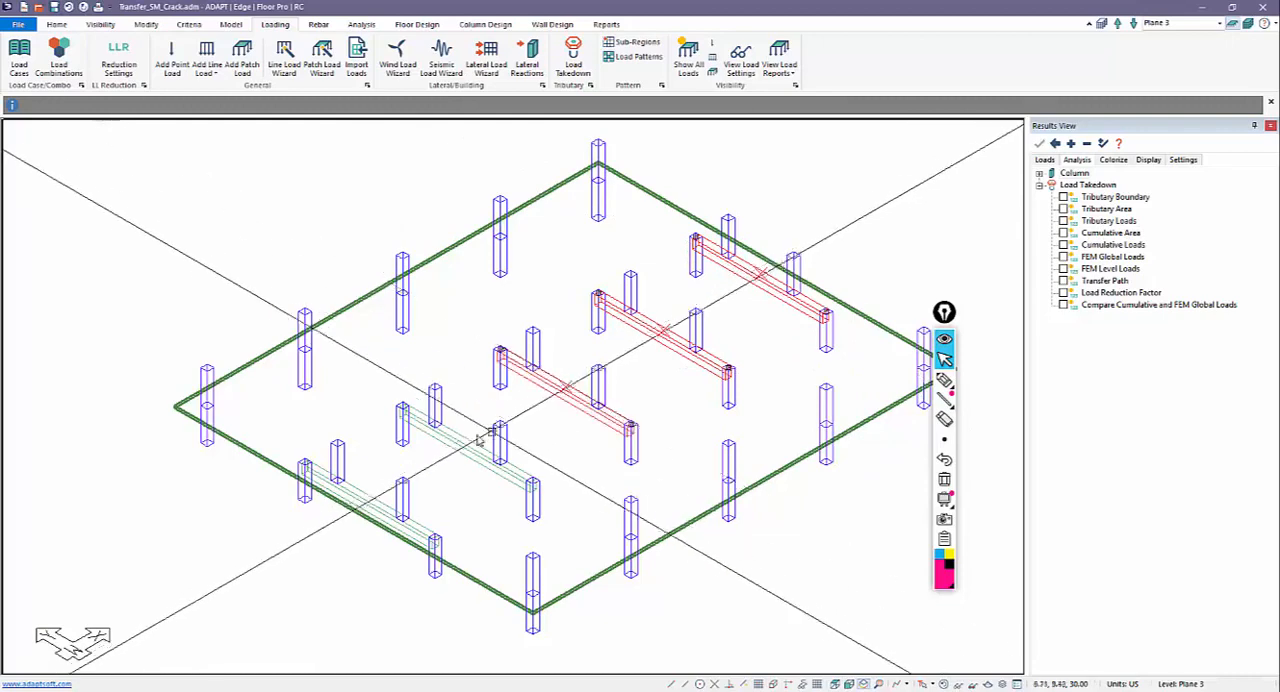
pyautogui.keyDown('ctrl'); pyautogui.click(478, 440); pyautogui.keyUp('ctrl')
pyautogui.keyDown('ctrl'); pyautogui.click(366, 490); pyautogui.keyUp('ctrl')
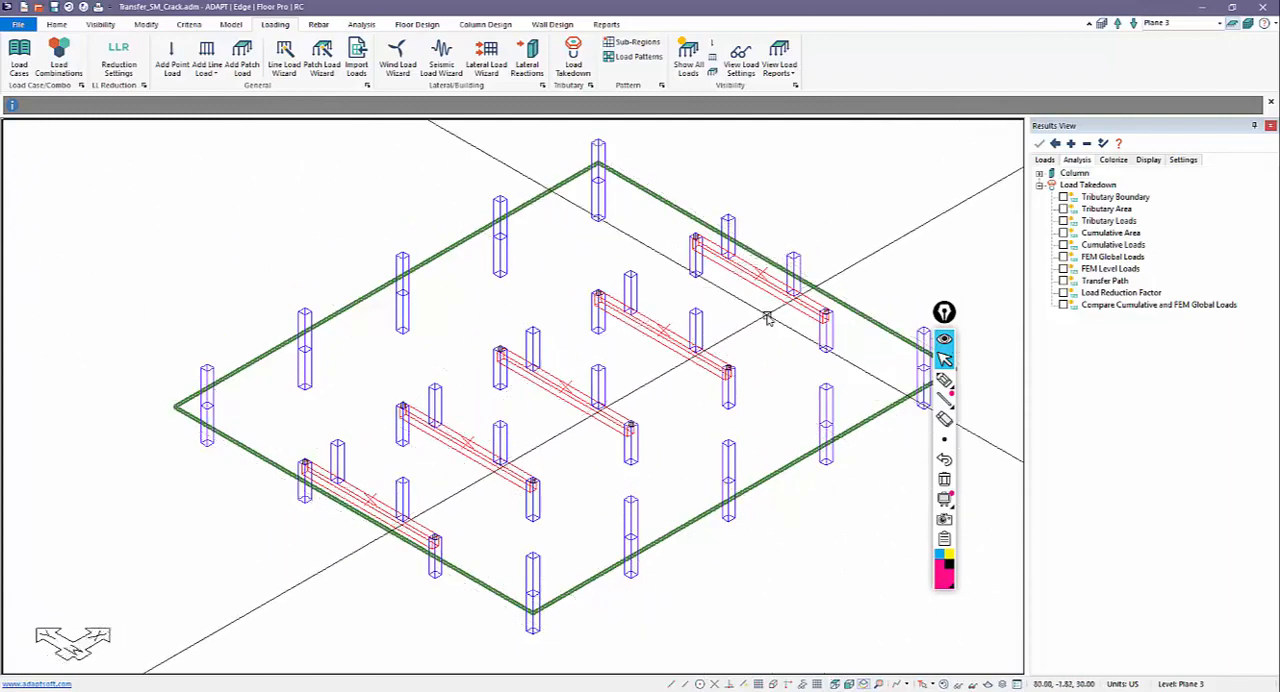
pyautogui.click(148, 24)
pyautogui.click(24, 58)
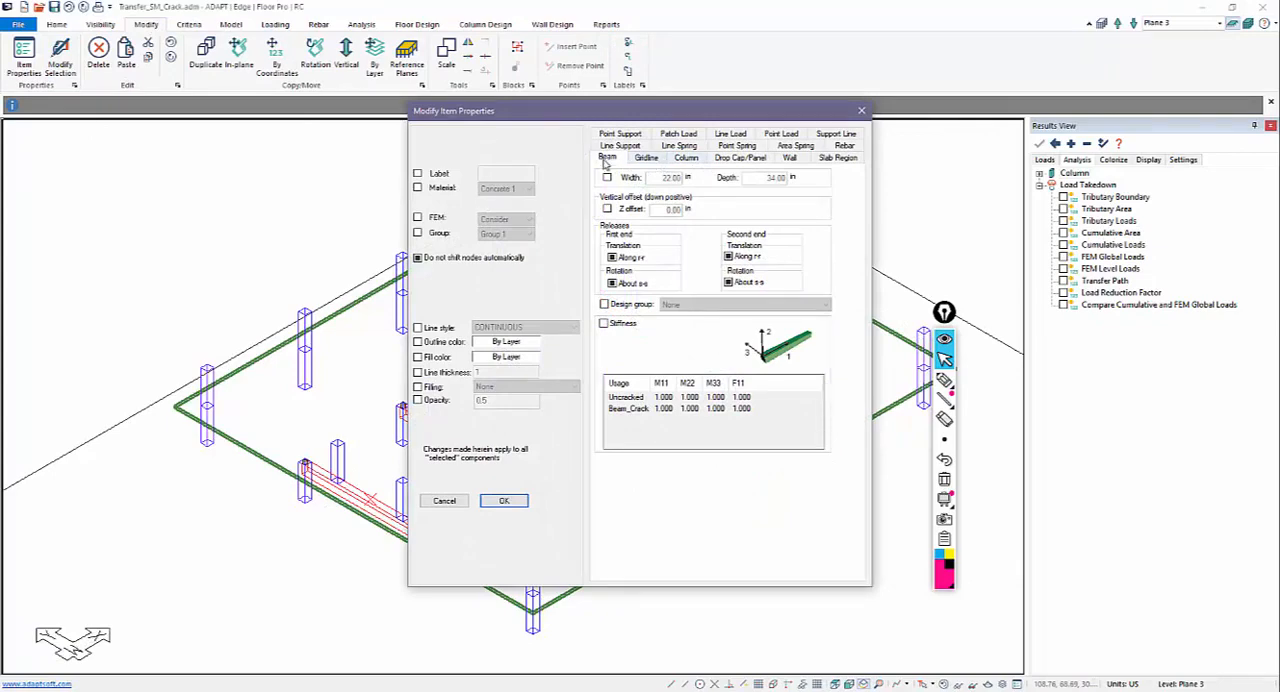
pyautogui.click(603, 324)
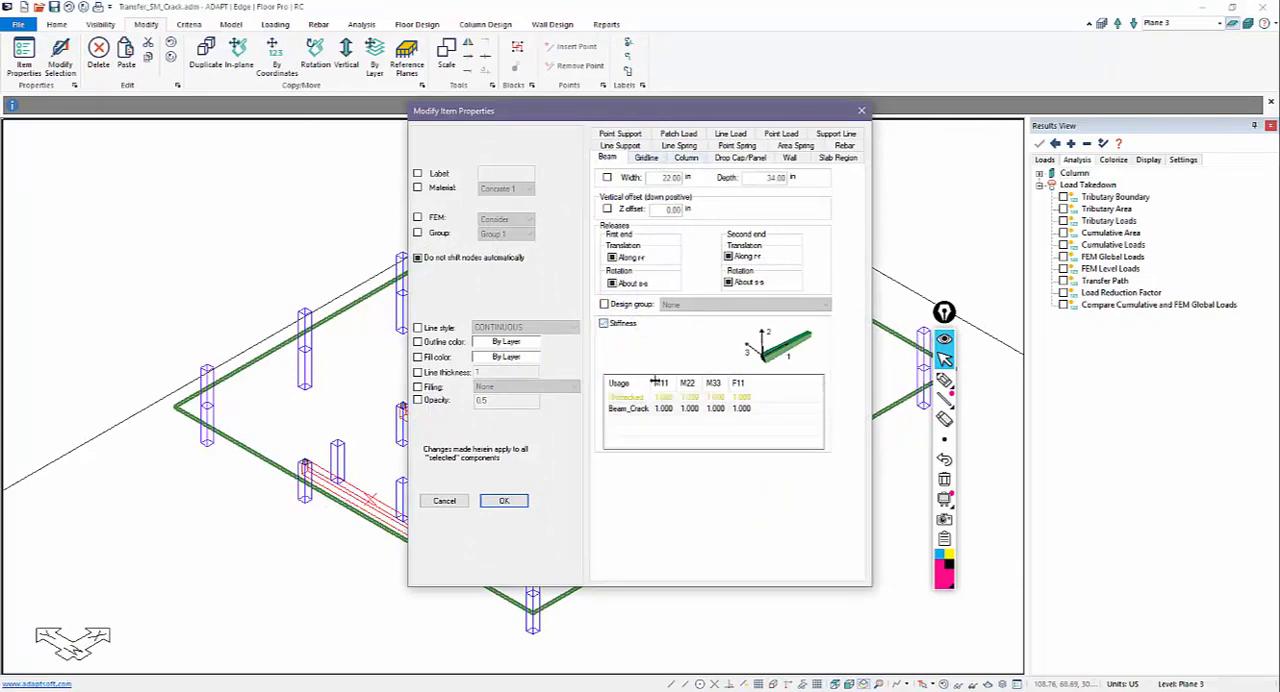
pyautogui.doubleClick(665, 410)
pyautogui.write('0.35')
pyautogui.doubleClick(690, 409)
pyautogui.click(503, 500)
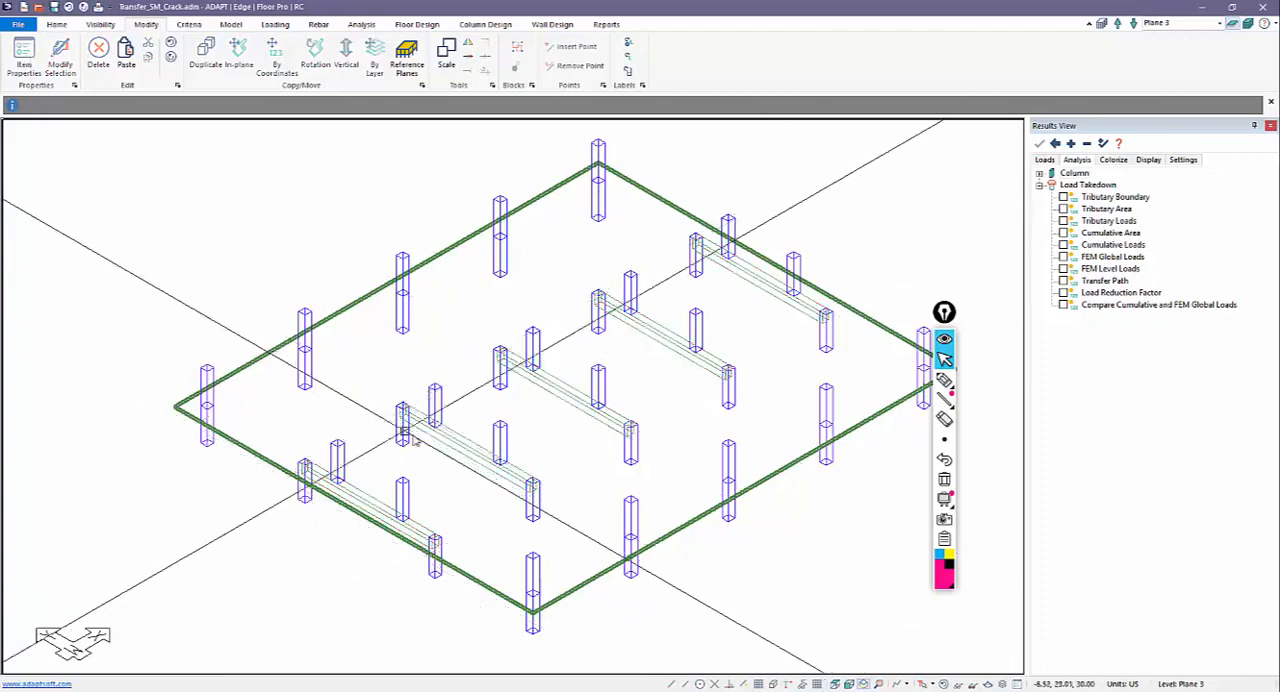
# Step: Check the stiffness modifiers stored in the properties of the second transfer beam and close them
pyautogui.click(433, 436)
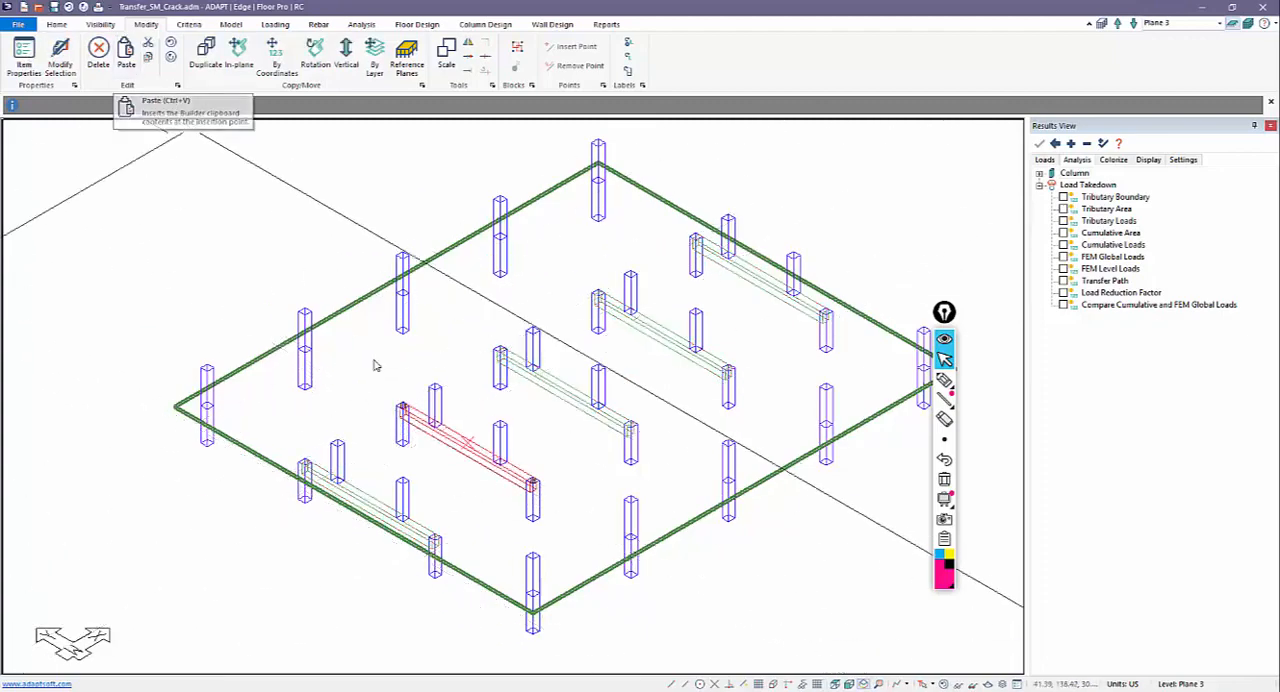
pyautogui.doubleClick(461, 439)
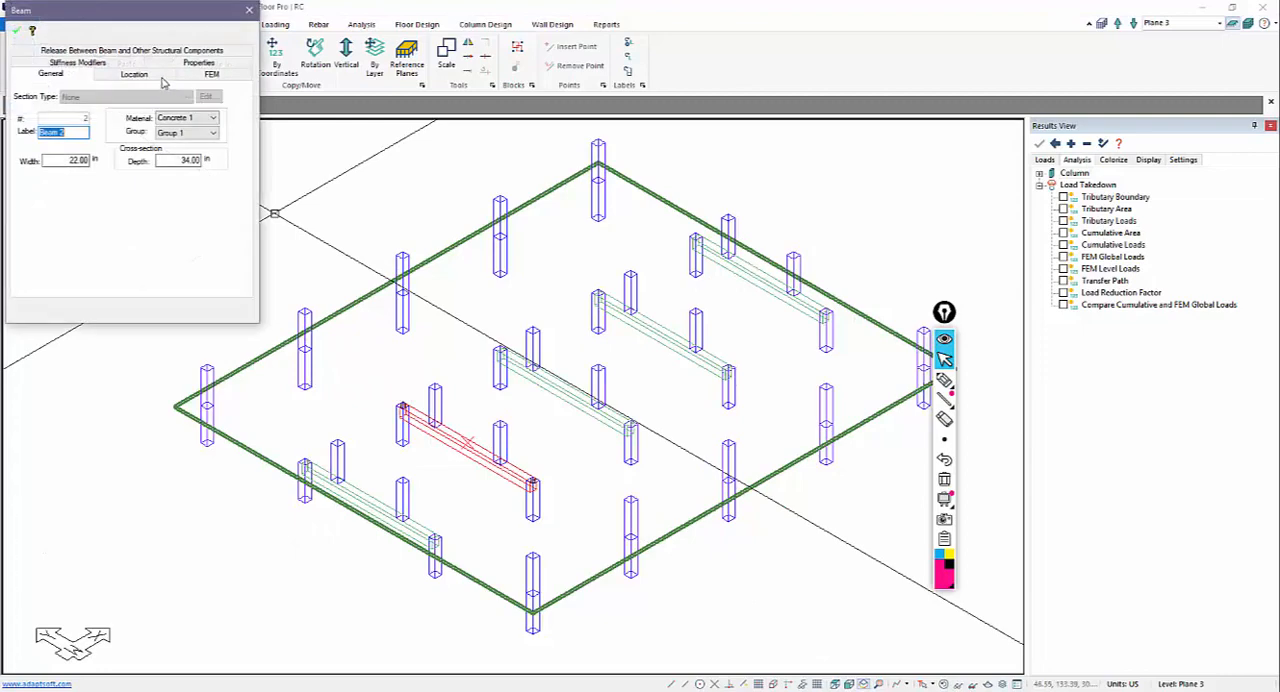
pyautogui.click(90, 63)
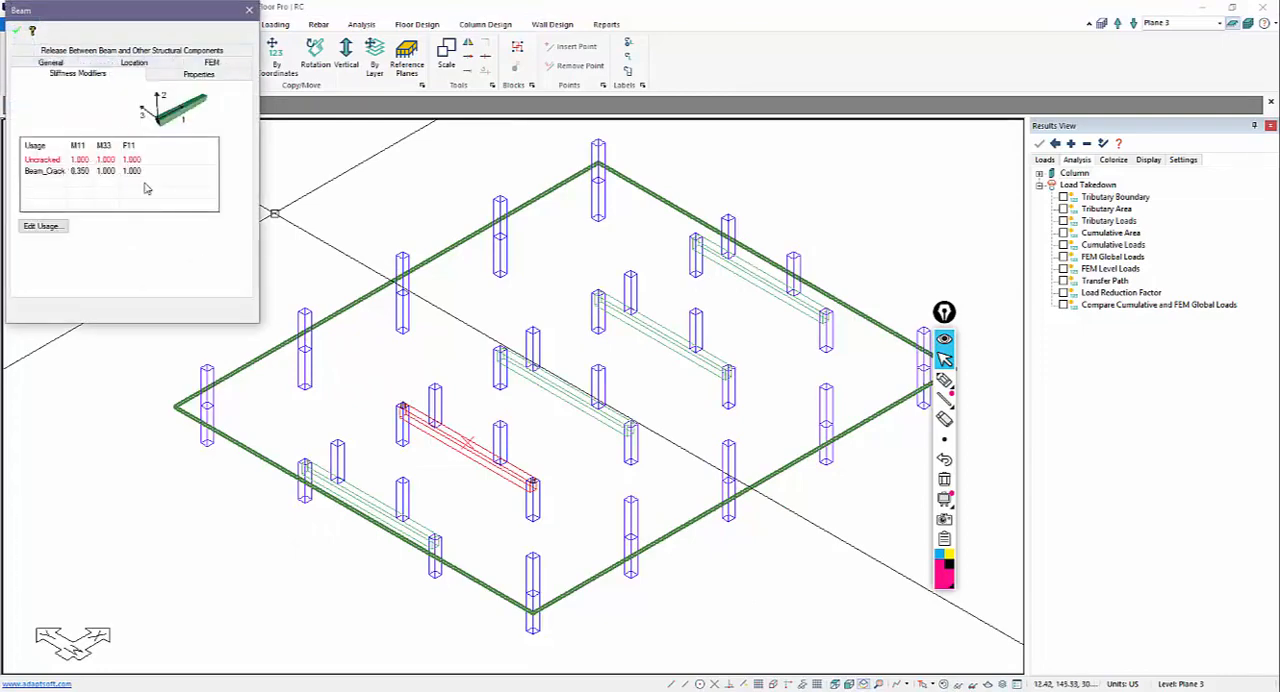
pyautogui.press('Escape')
# Step: Reselect all five transfer beams and revise their Beam_Crack M11 and M33 stiffness modifiers
pyautogui.click(371, 487)
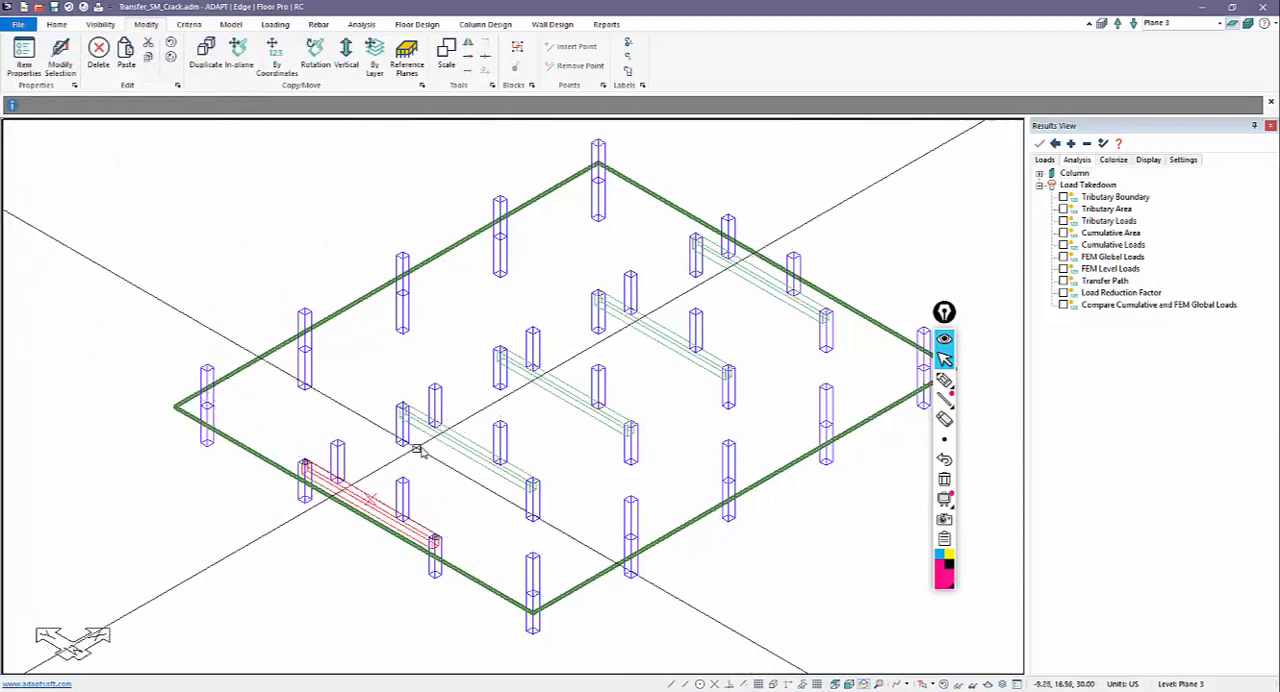
pyautogui.keyDown('shift'); pyautogui.click(445, 432); pyautogui.keyUp('shift')
pyautogui.keyDown('ctrl'); pyautogui.click(542, 395); pyautogui.keyUp('ctrl')
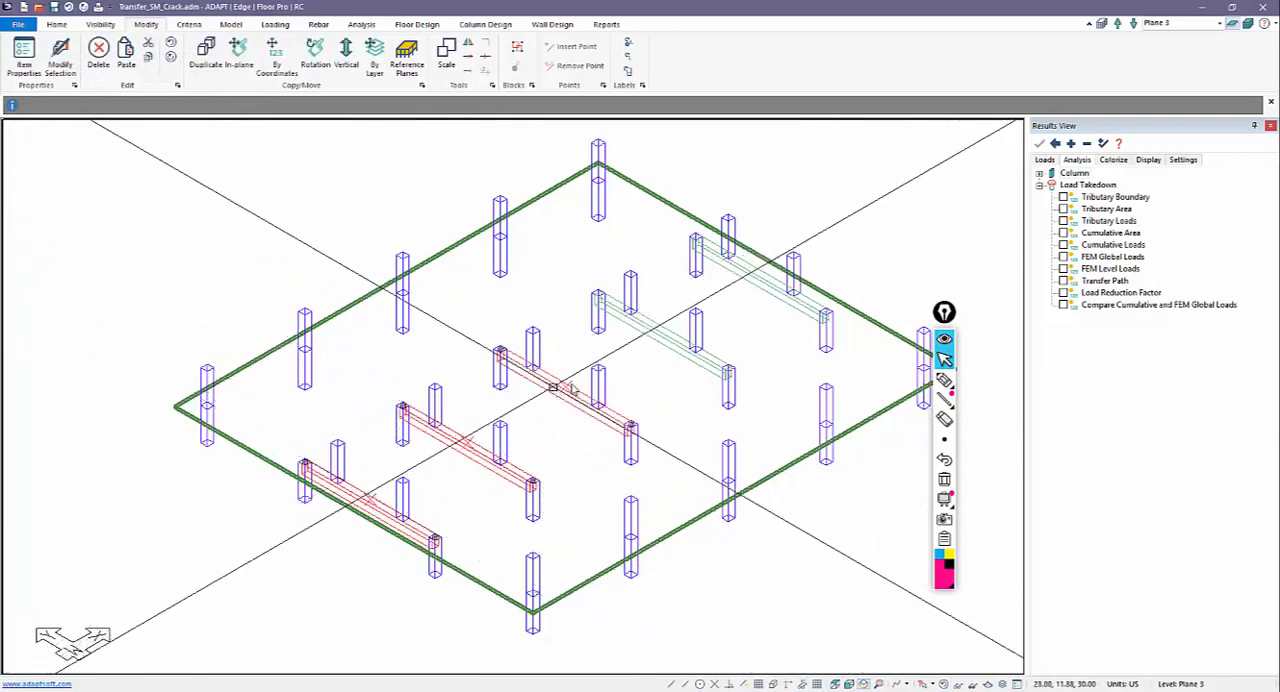
pyautogui.keyDown('ctrl'); pyautogui.click(651, 337); pyautogui.keyUp('ctrl')
pyautogui.keyDown('ctrl'); pyautogui.click(734, 284); pyautogui.keyUp('ctrl')
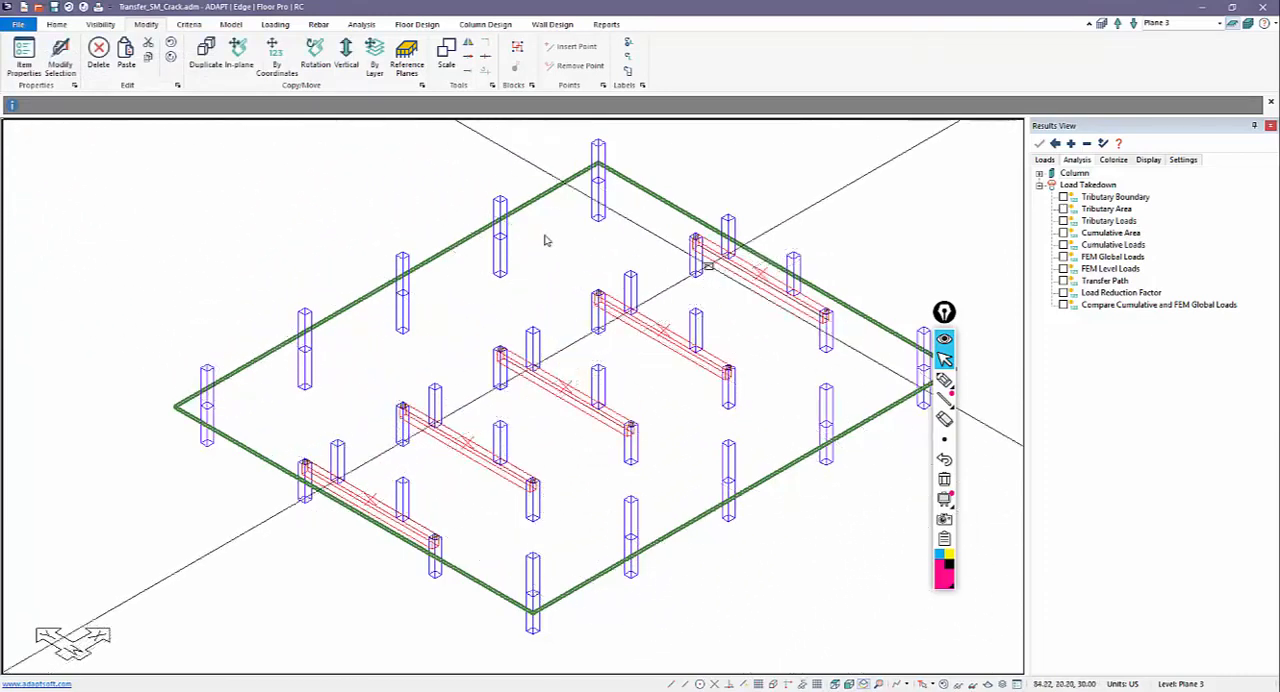
pyautogui.click(60, 55)
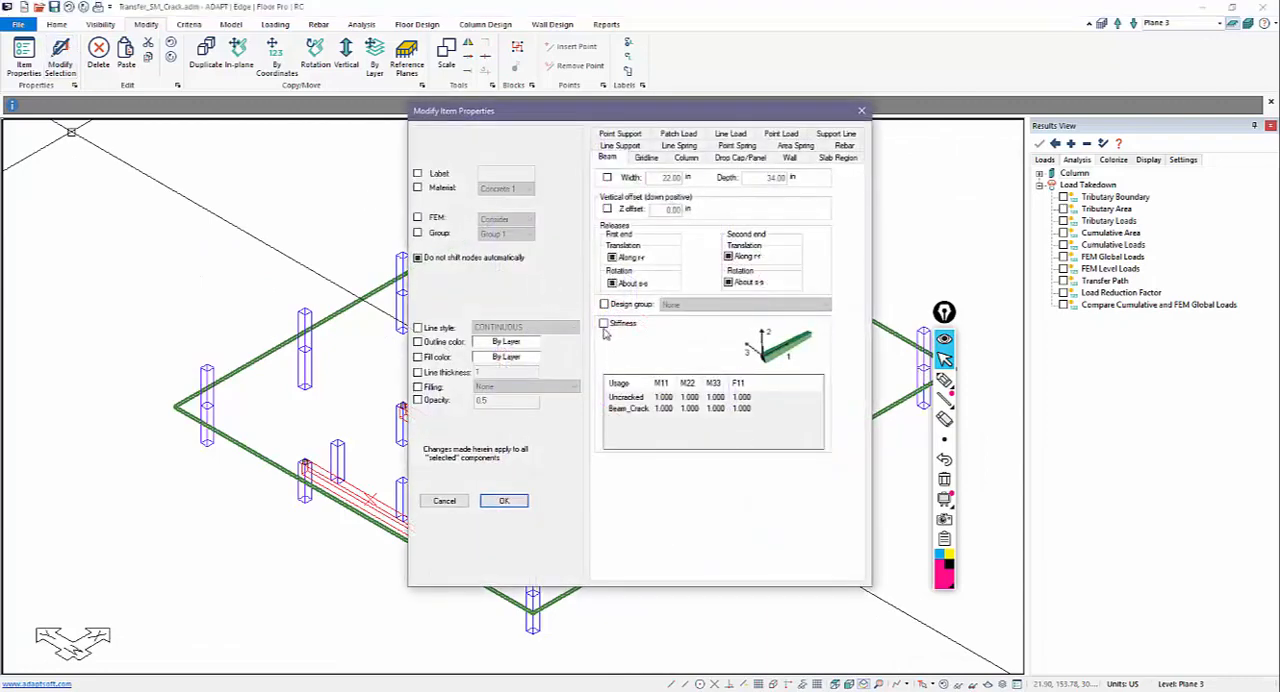
pyautogui.click(605, 325)
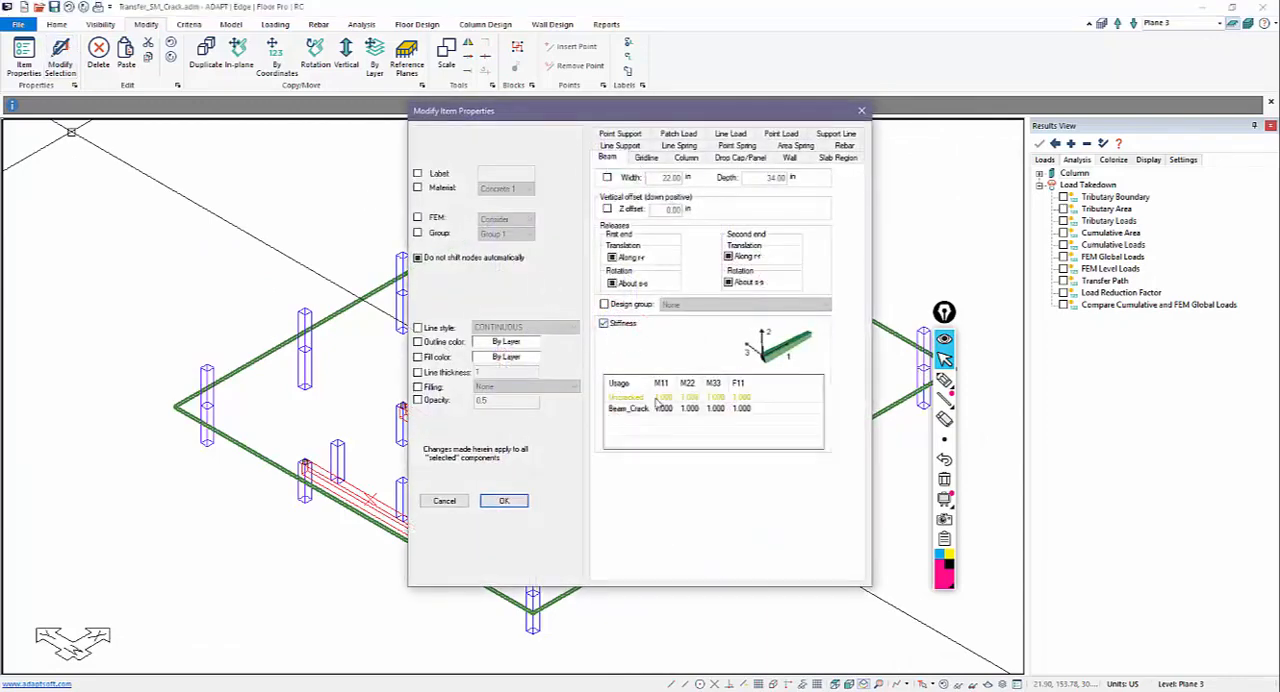
pyautogui.doubleClick(663, 409)
pyautogui.press('Tab')
pyautogui.click(723, 408)
pyautogui.click(722, 409)
pyautogui.click(504, 501)
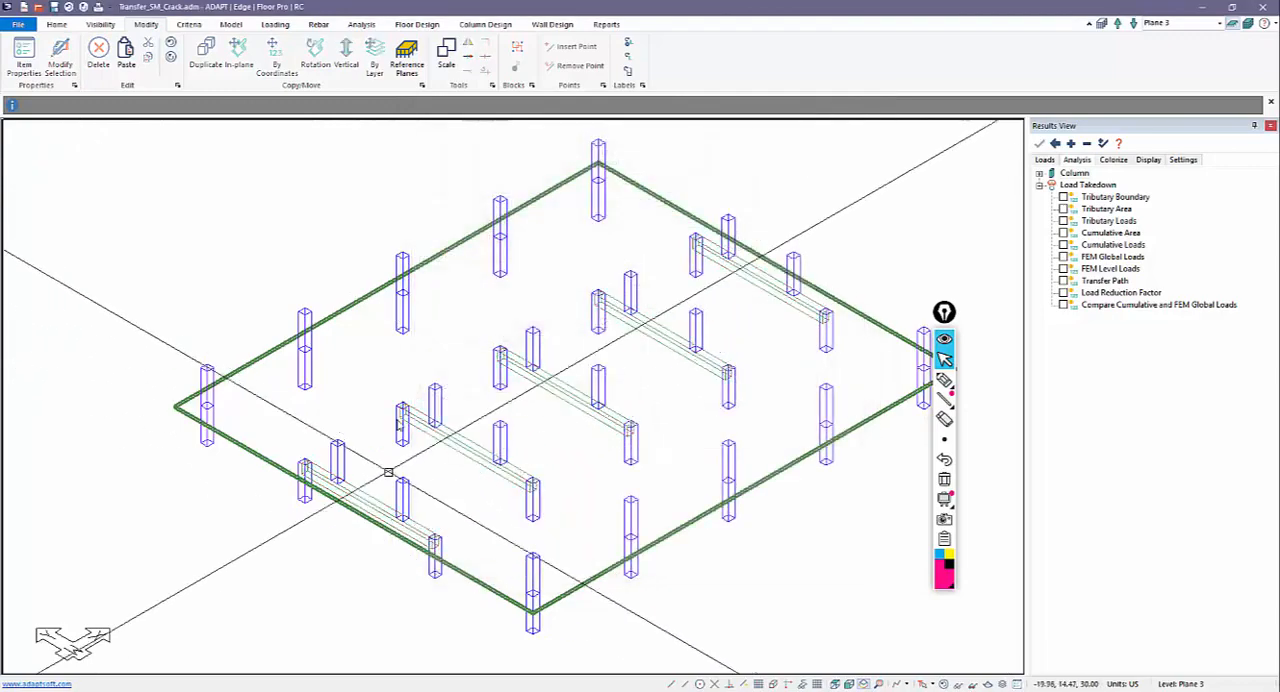
# Step: Mesh the Plane 3 slab with a suggested cell size of 5 ft
pyautogui.moveTo(204, 255); pyautogui.dragTo(217, 251, button='middle')
pyautogui.scroll(-1, 346, 283)
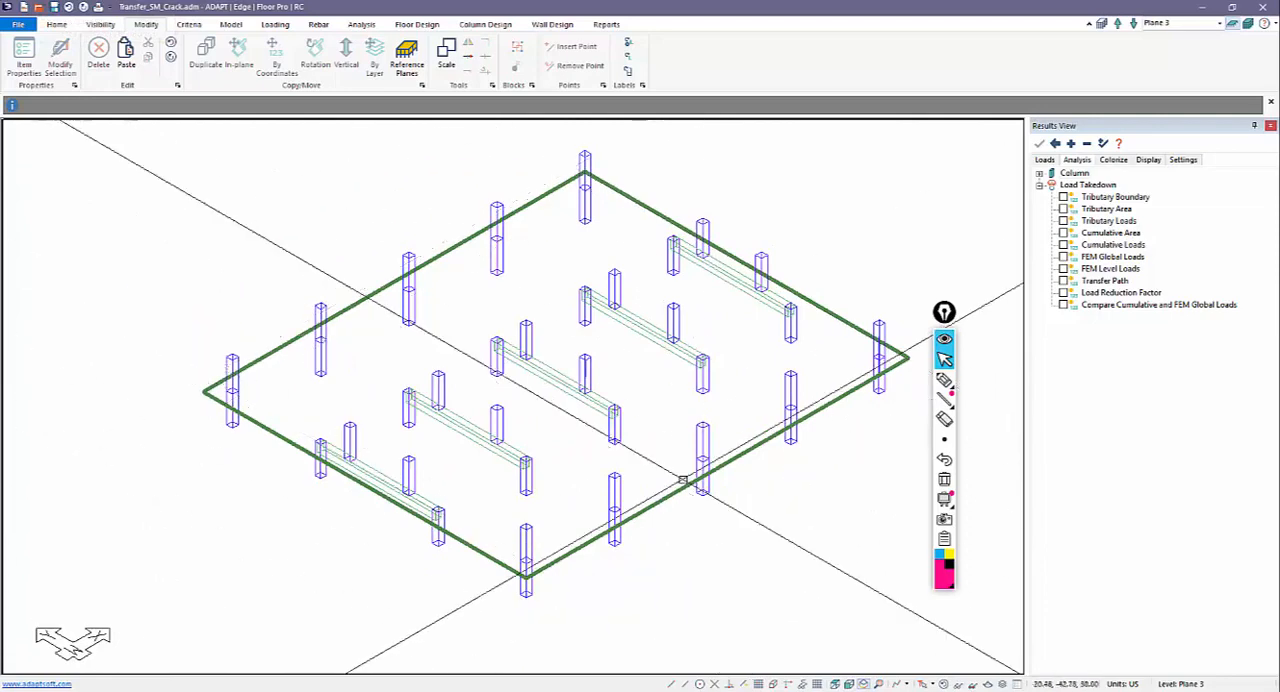
pyautogui.click(360, 24)
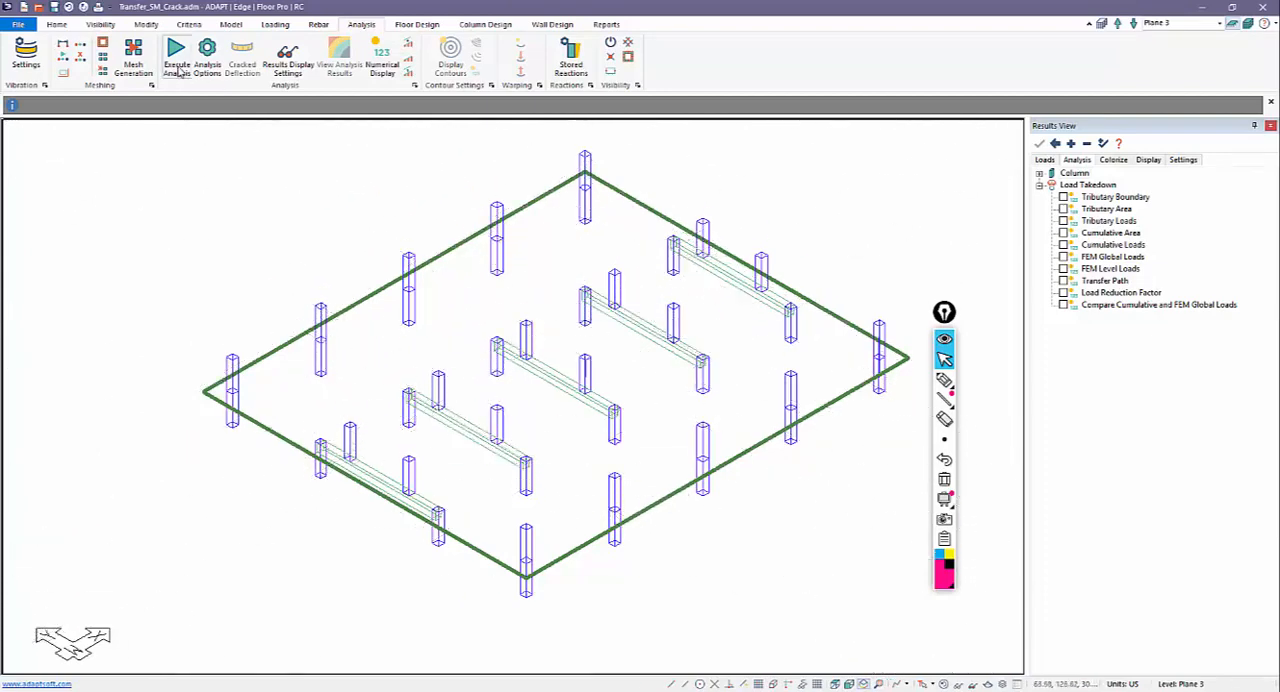
pyautogui.click(133, 58)
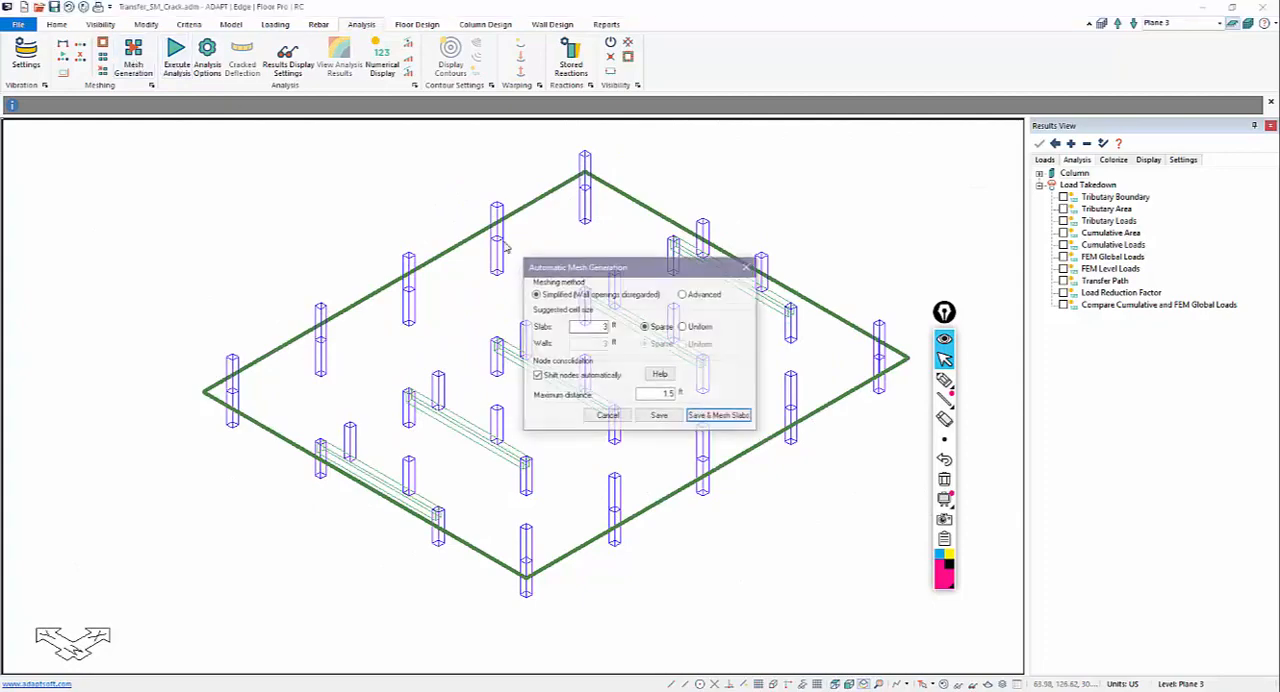
pyautogui.doubleClick(583, 326)
pyautogui.write('5')
pyautogui.click(719, 416)
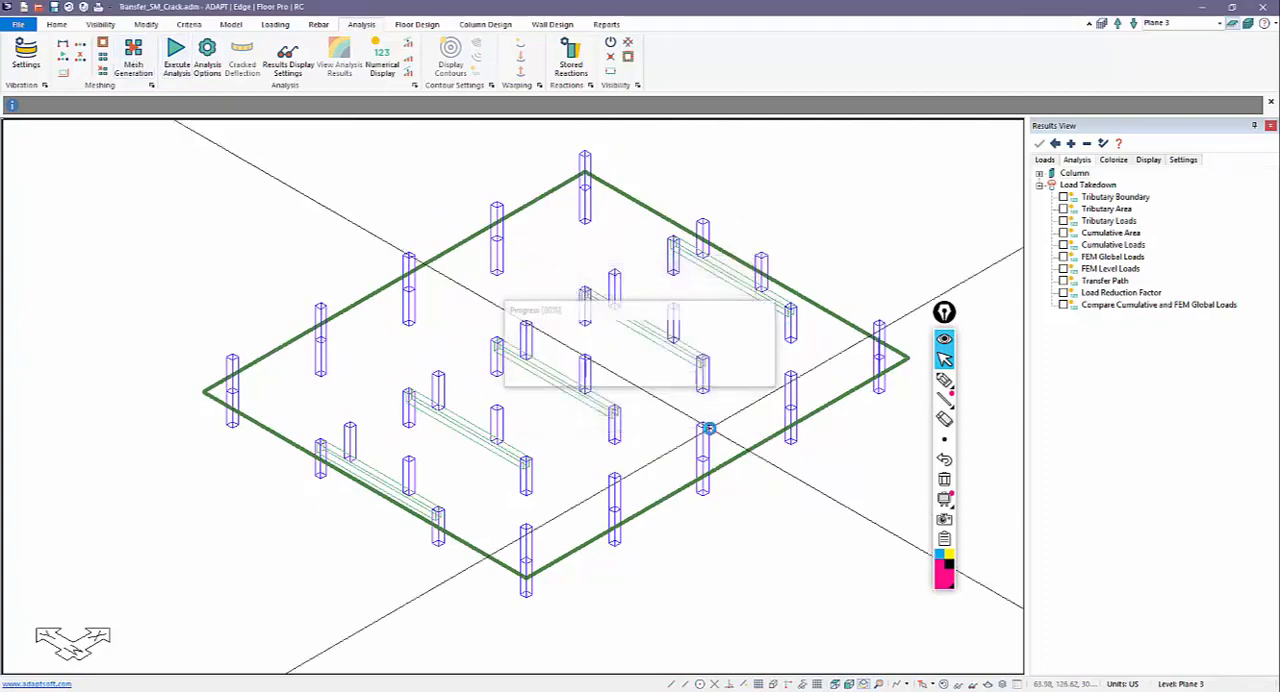
# Step: Include the load takedown in the Plane 3 analysis and review the solution choices for the dead and live load cases
pyautogui.click(176, 55)
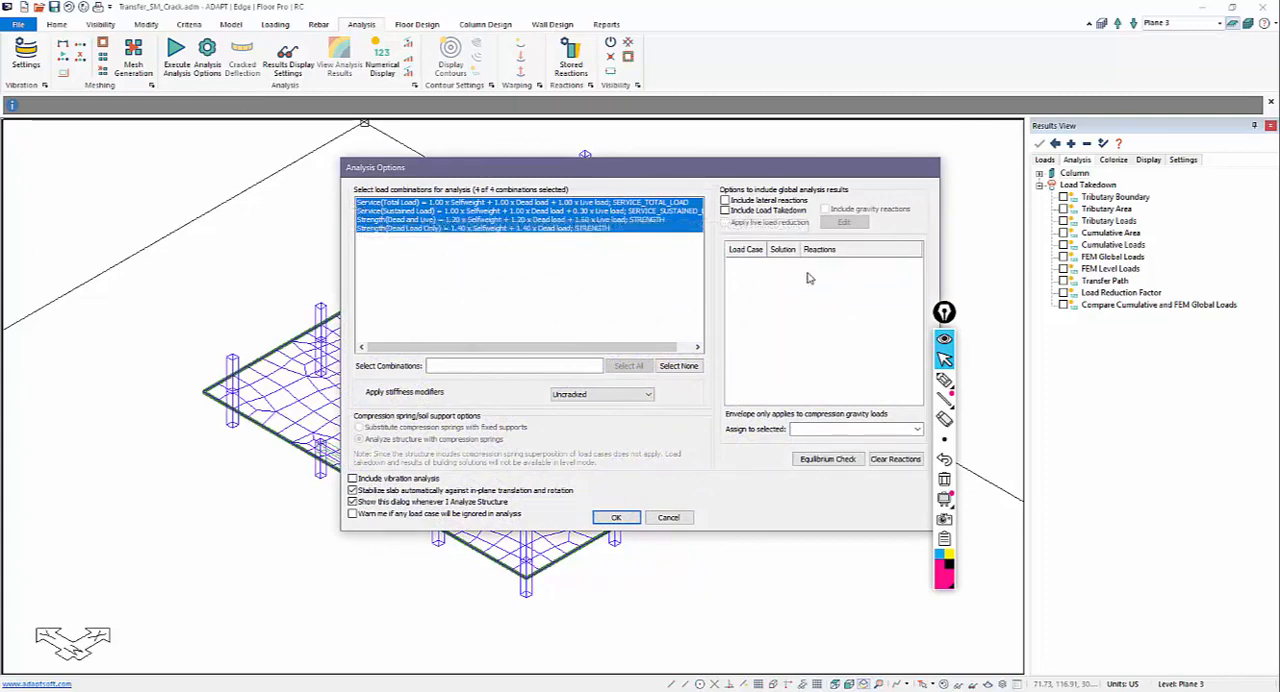
pyautogui.click(725, 211)
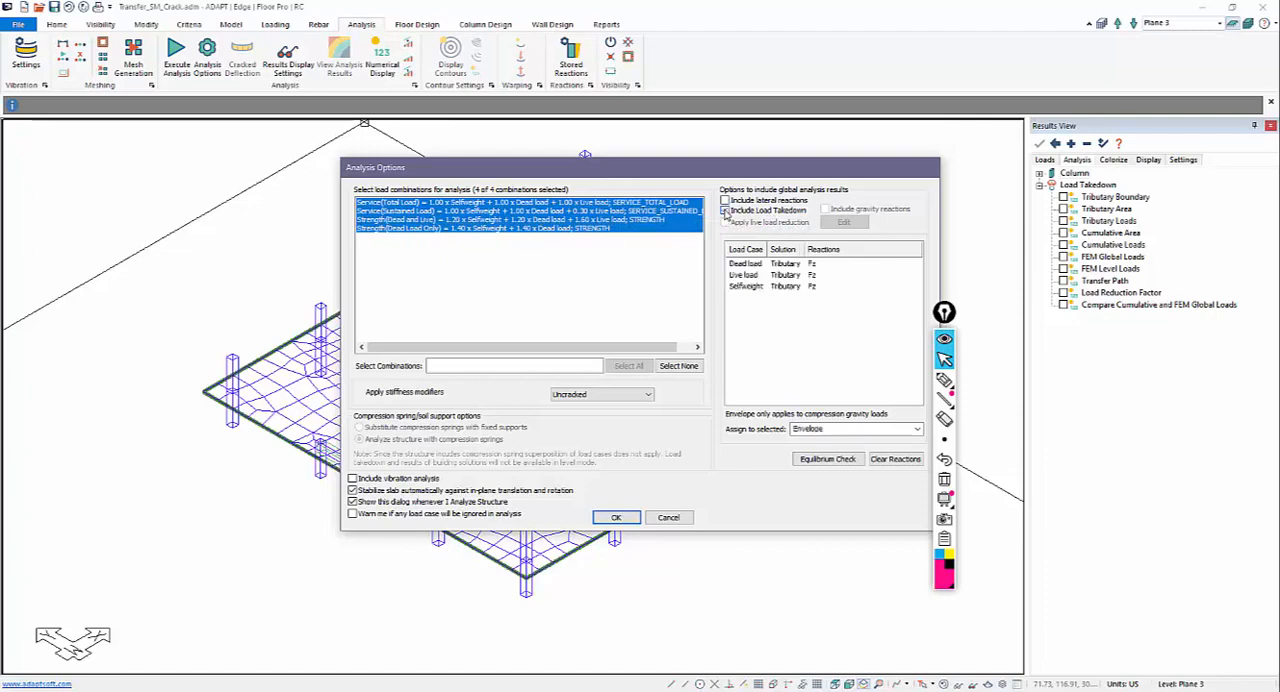
pyautogui.click(748, 264)
pyautogui.click(783, 265)
pyautogui.click(734, 278)
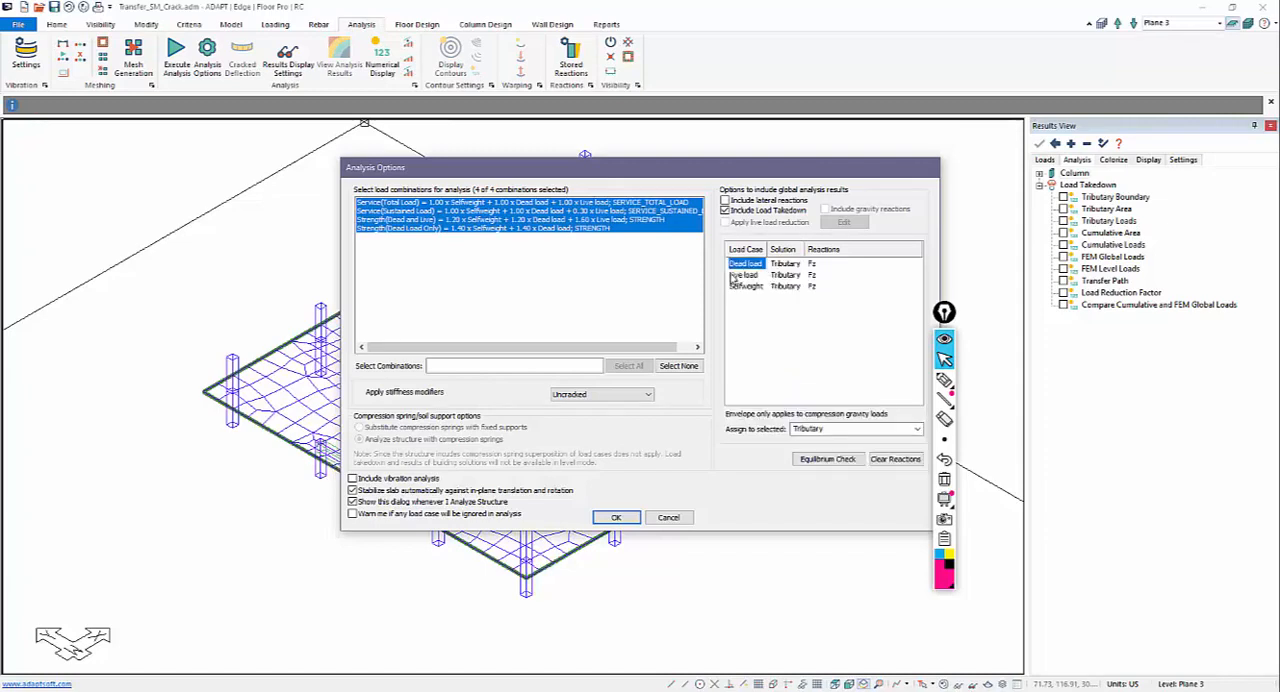
pyautogui.click(783, 276)
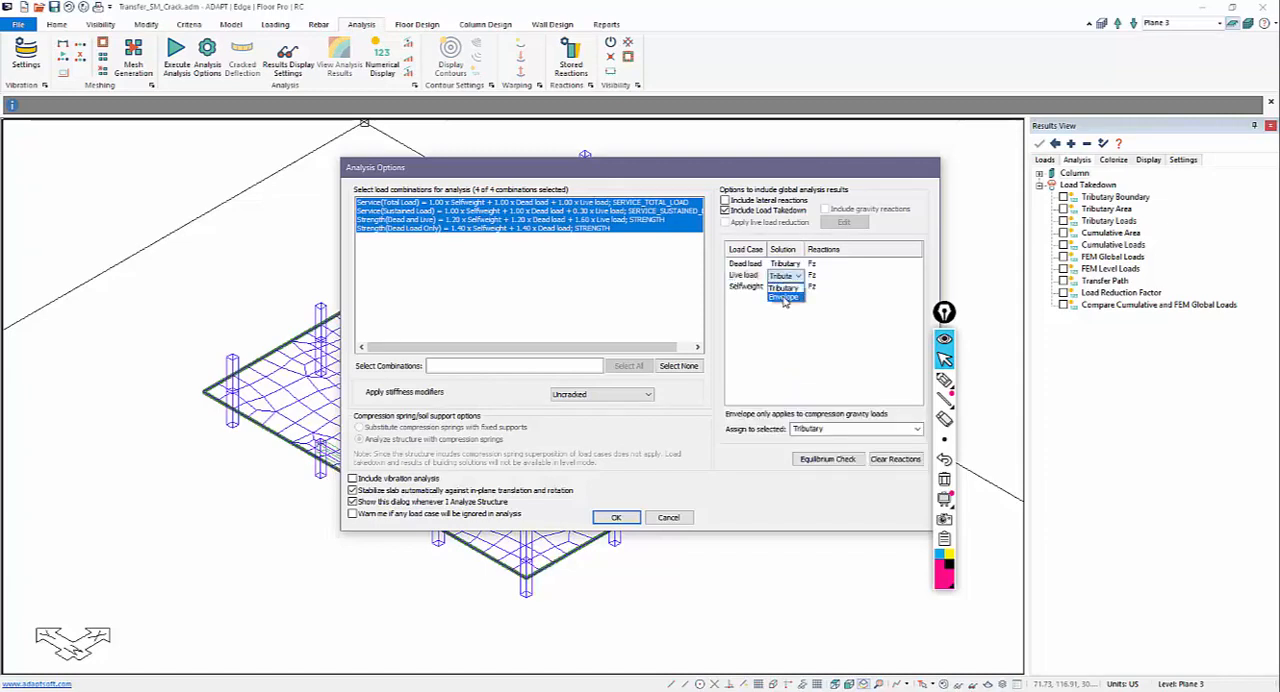
pyautogui.click(777, 309)
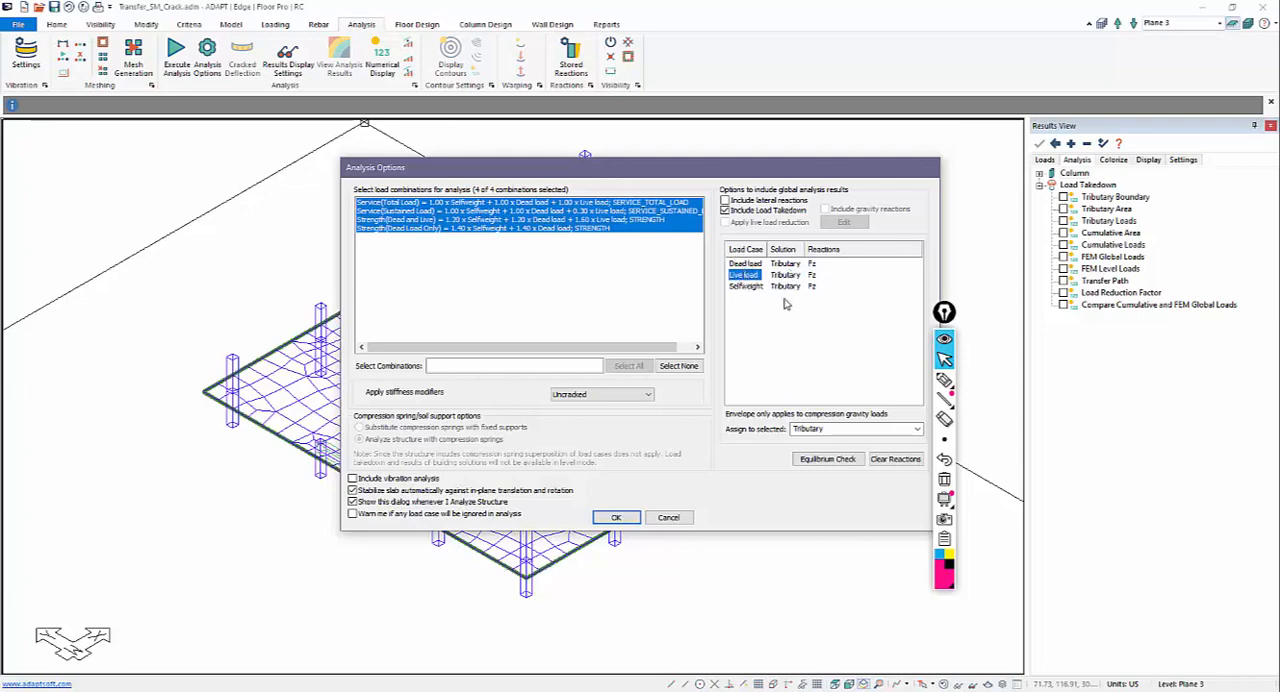
# Step: Apply the Beam_Crack stiffness modifiers, run the analysis for all four load combinations, and save the solution
pyautogui.click(562, 396)
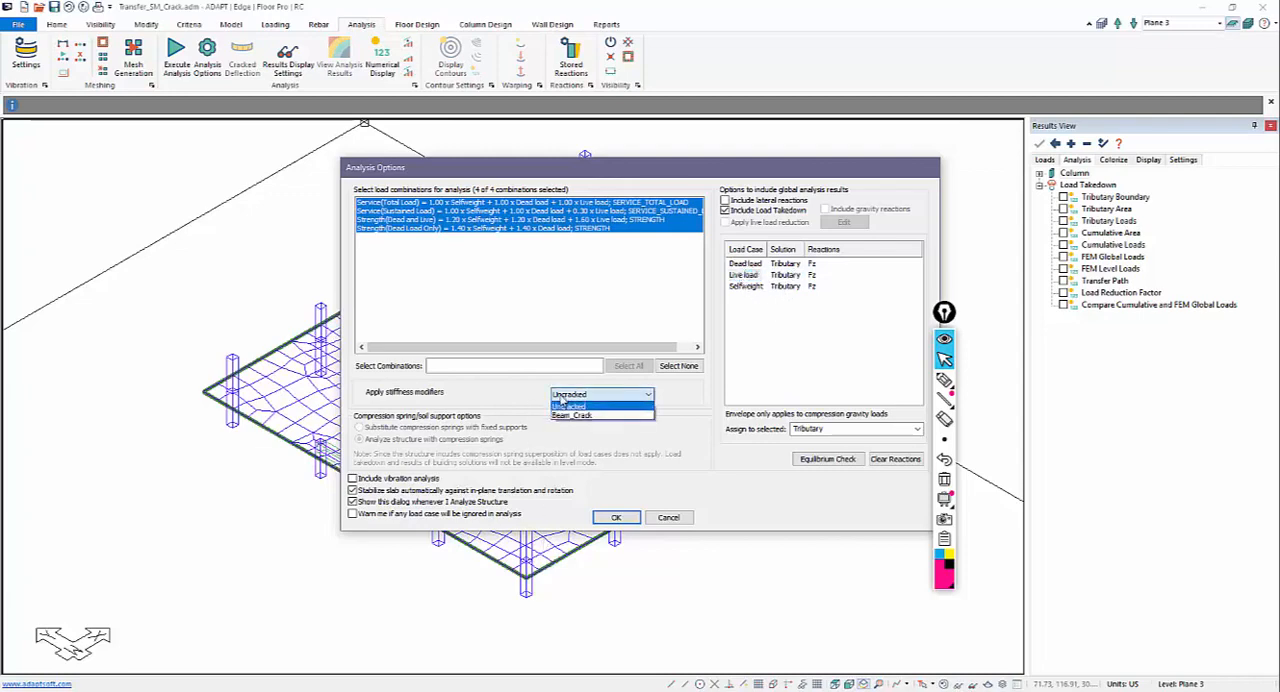
pyautogui.click(558, 415)
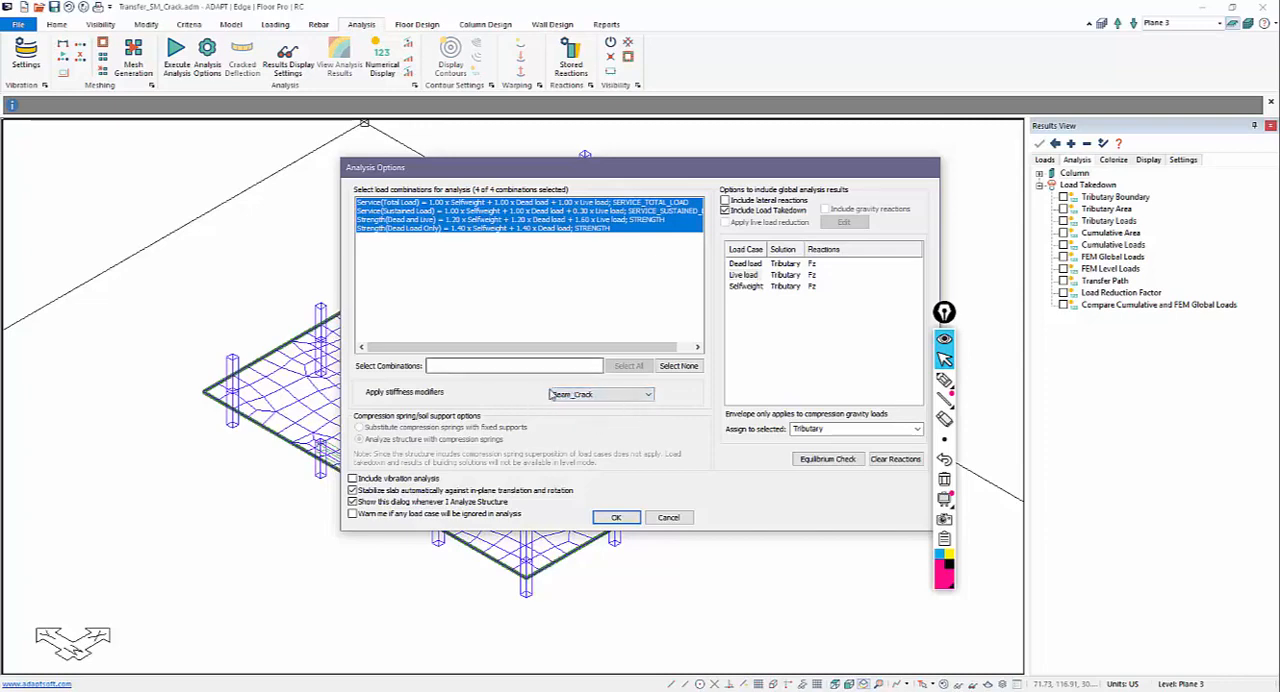
pyautogui.click(616, 519)
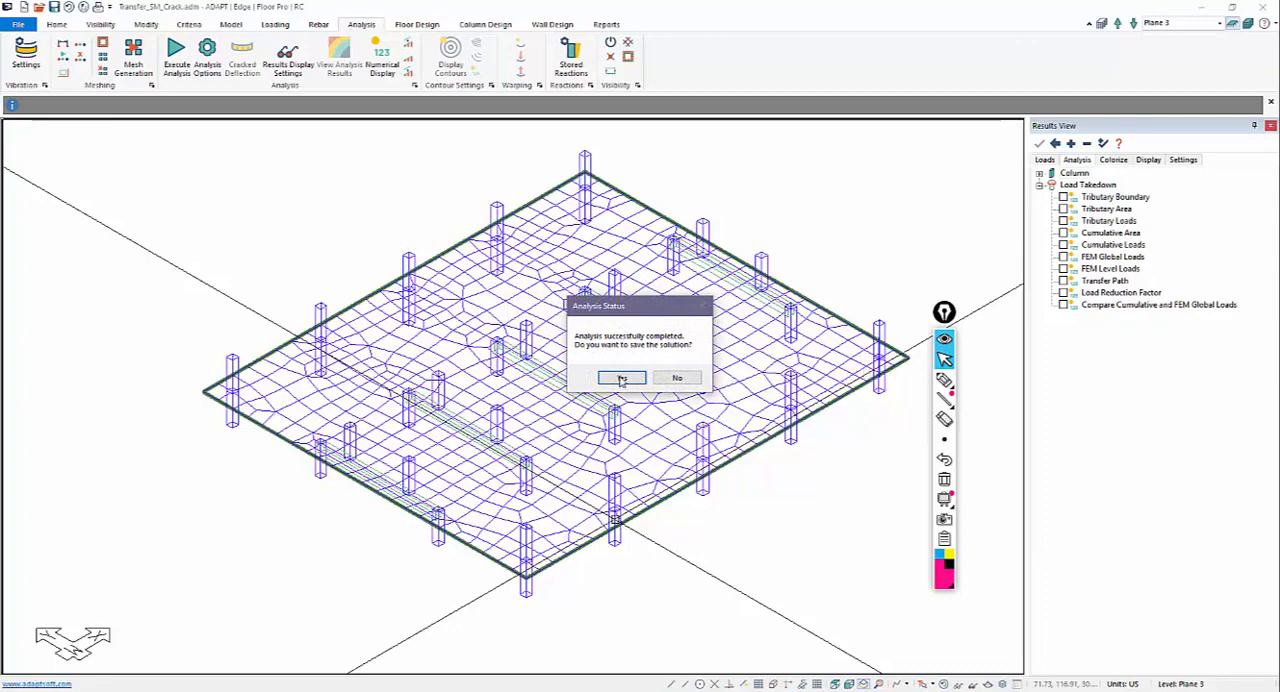
pyautogui.click(621, 379)
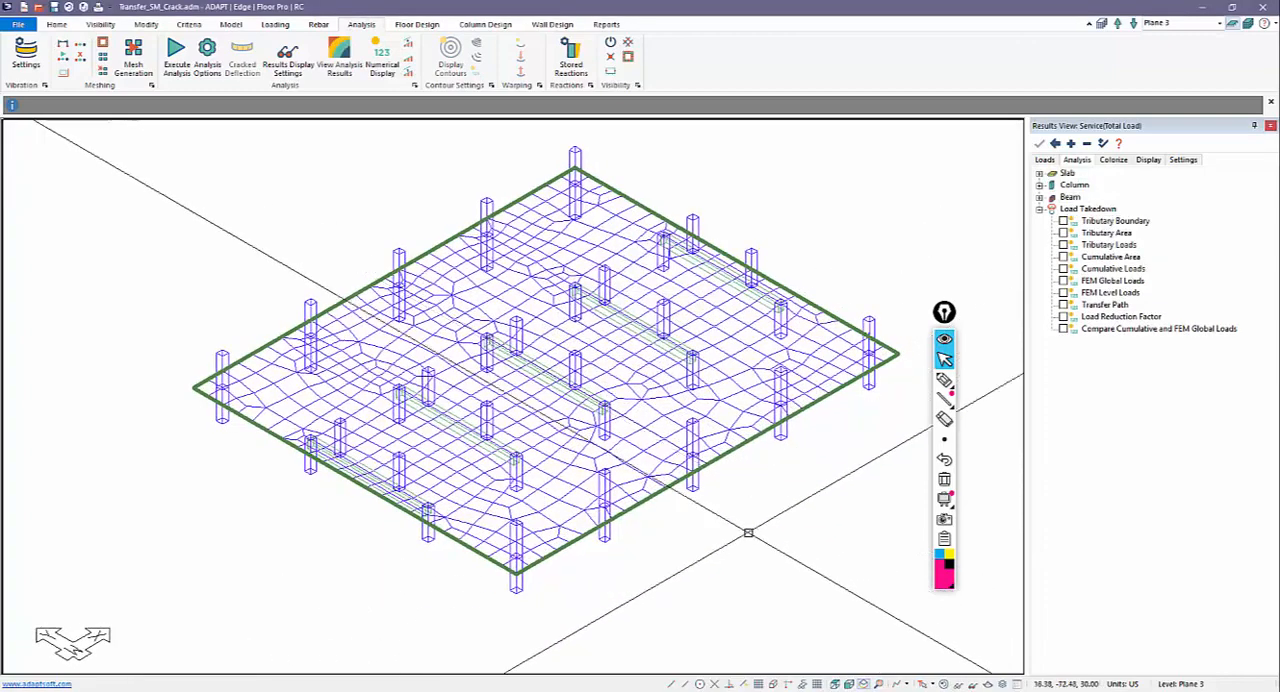
# Step: Hide the slab mesh and display the transfer beams' Z-translation for Service(Total Load) to examine their deflections up close
pyautogui.click(943, 684)
pyautogui.moveTo(730, 530); pyautogui.dragTo(729, 529, button='middle')
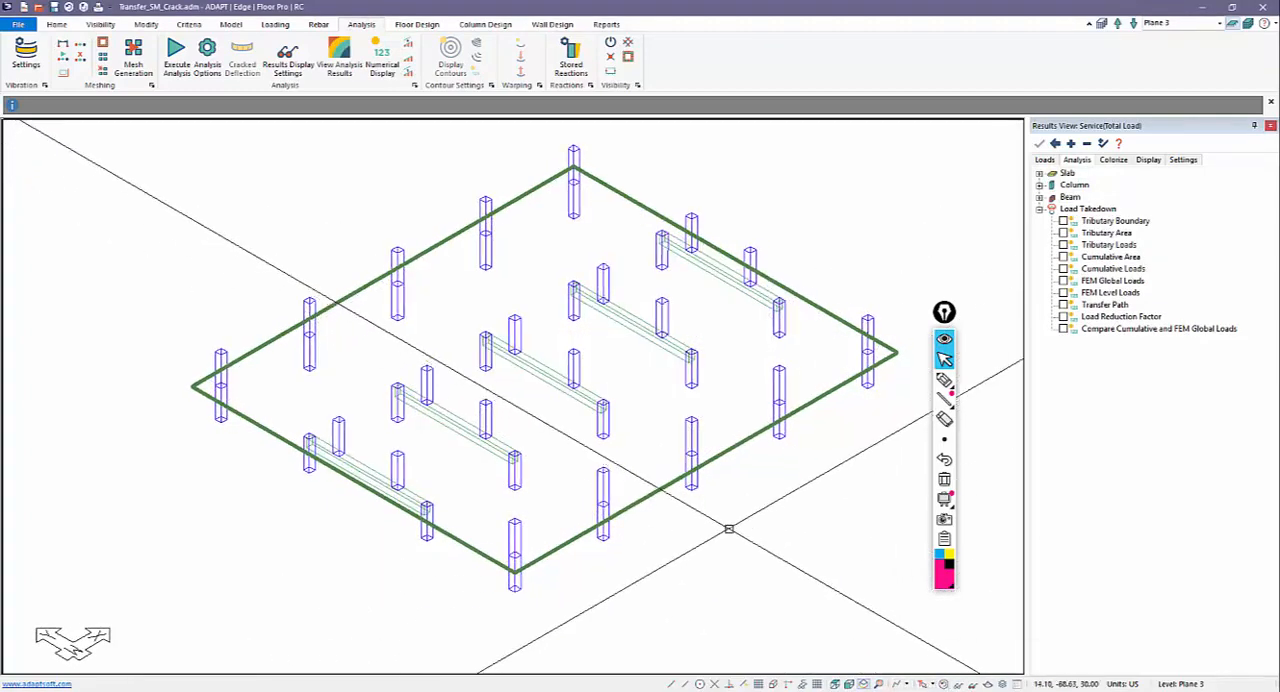
pyautogui.click(1040, 174)
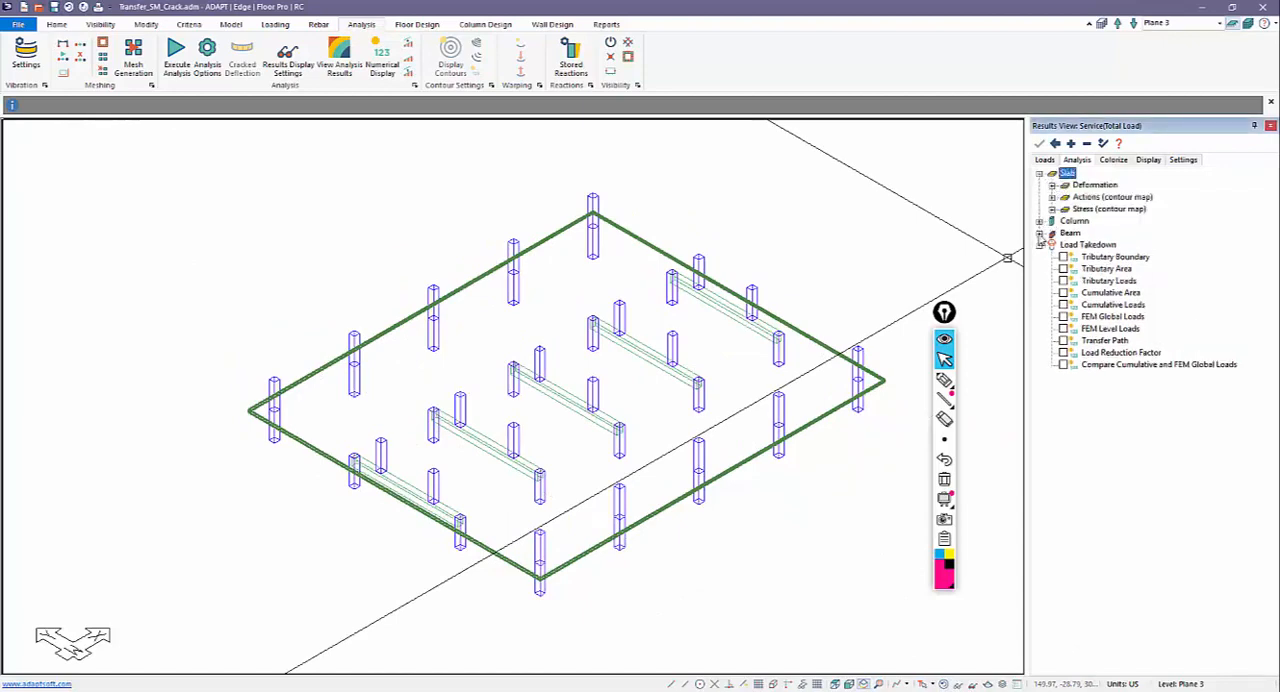
pyautogui.click(1040, 233)
pyautogui.click(1052, 245)
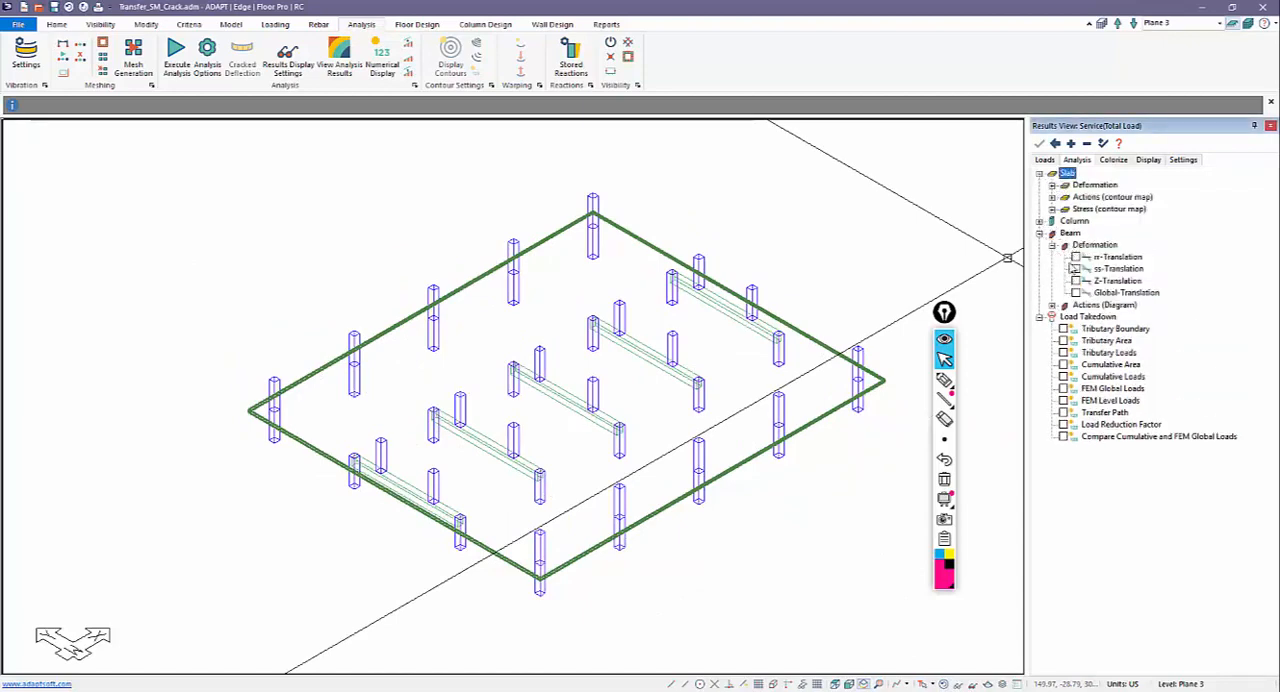
pyautogui.click(1076, 281)
pyautogui.scroll(10, 758, 383)
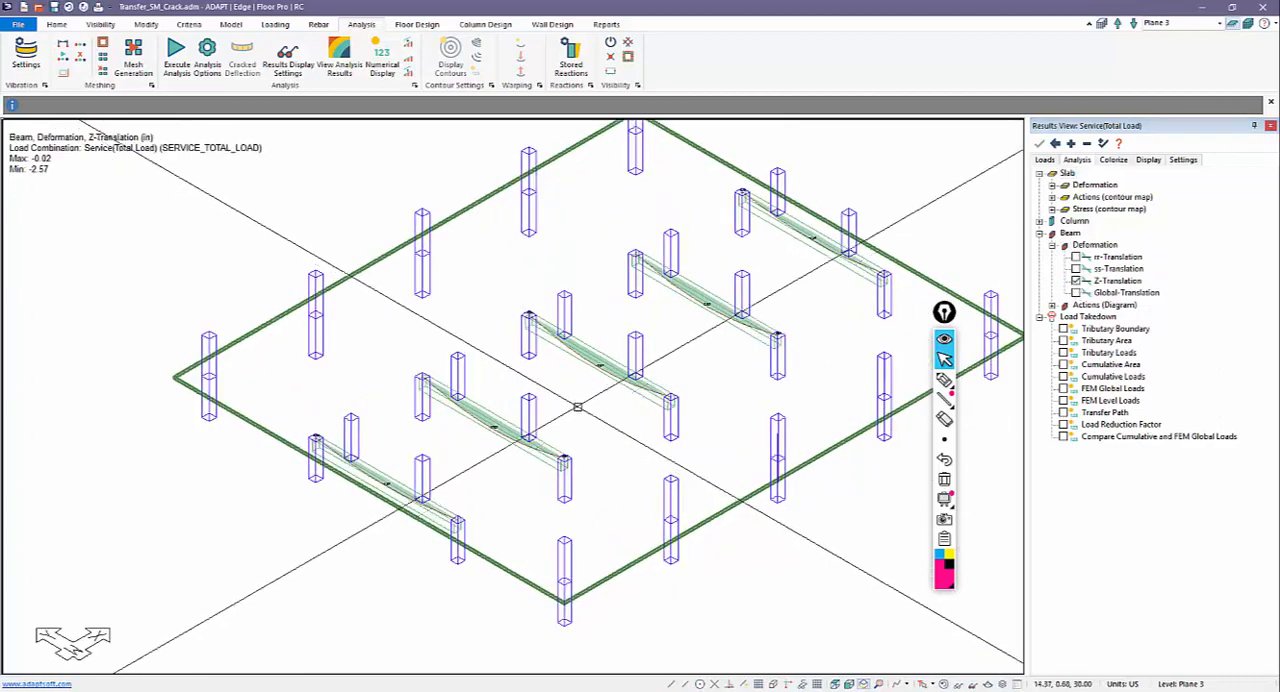
pyautogui.scroll(1, 488, 271)
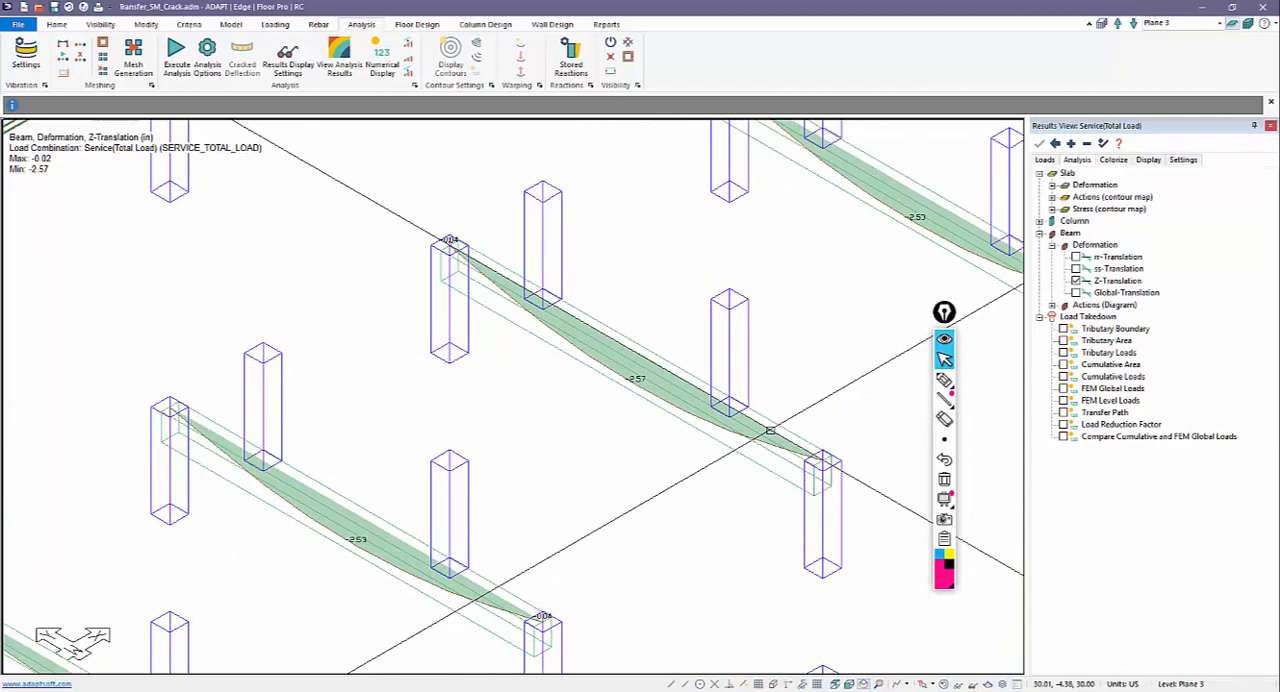
# Step: Display the slab's Z-translation contours for Service(Total Load) together with the beam deflections
pyautogui.click(1052, 185)
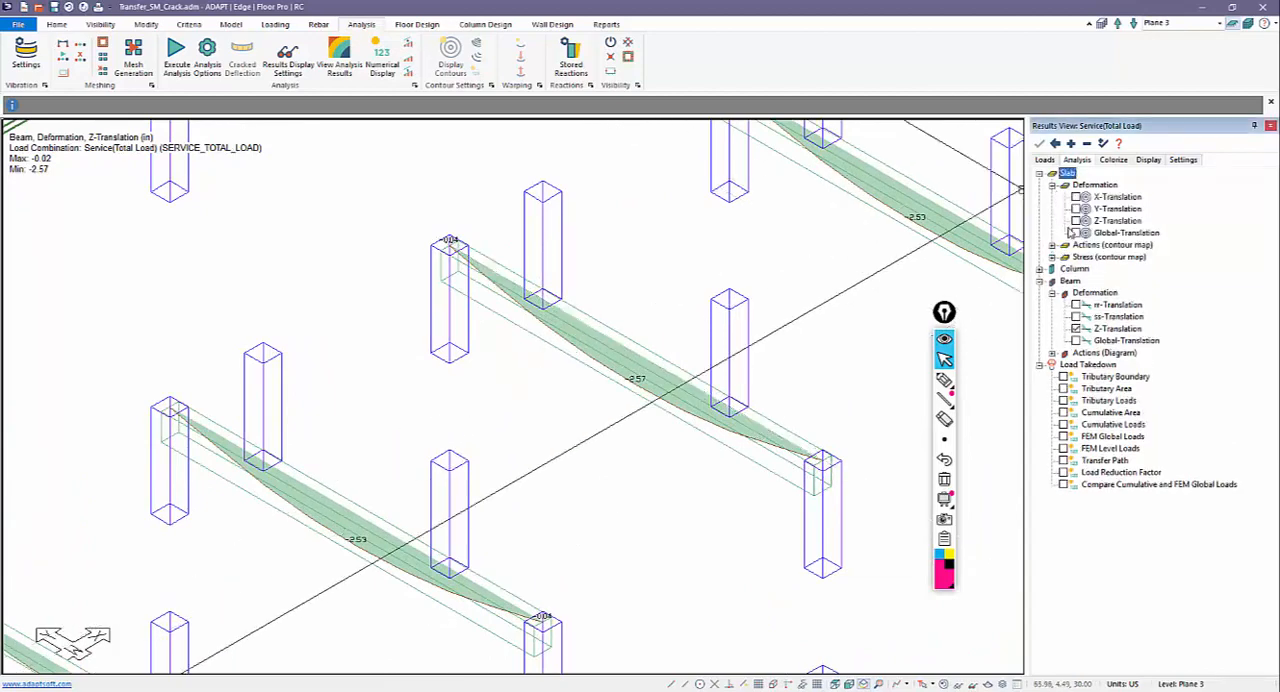
pyautogui.click(1085, 220)
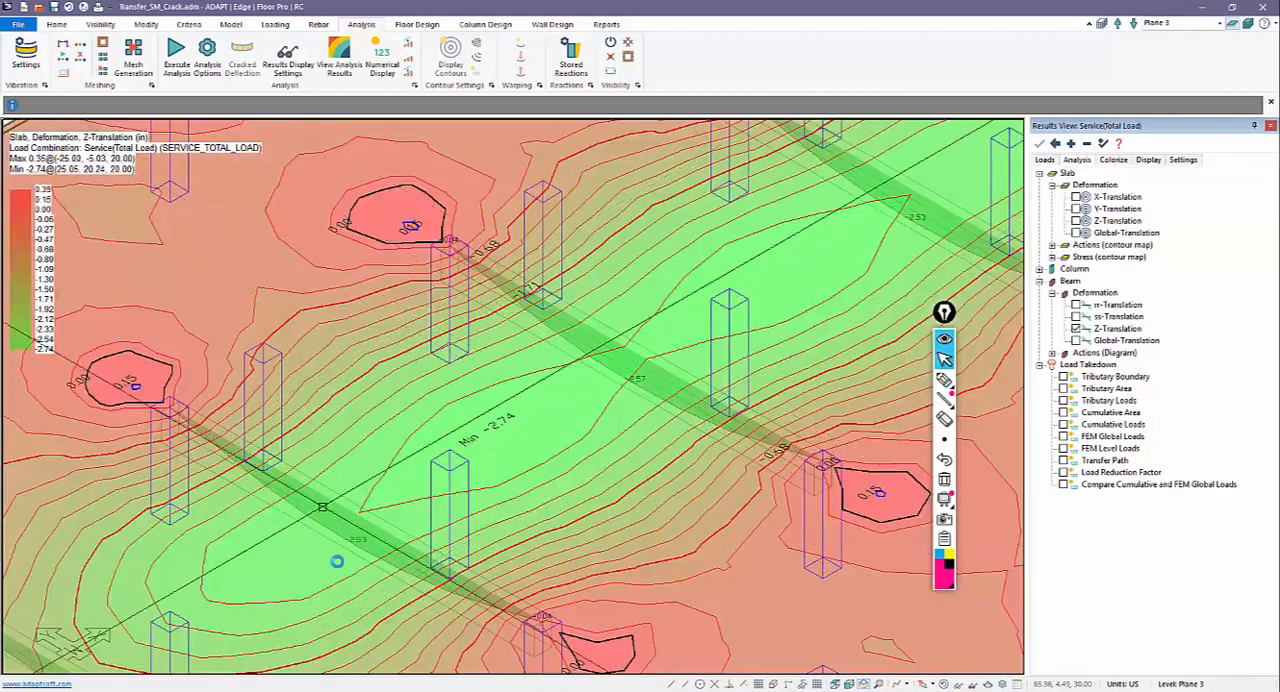
# Step: Examine the Z-translation contours around the transfer beams and check the slab region's stiffness modifiers for the Beam_Crack usage
pyautogui.scroll(-5, 476, 444)
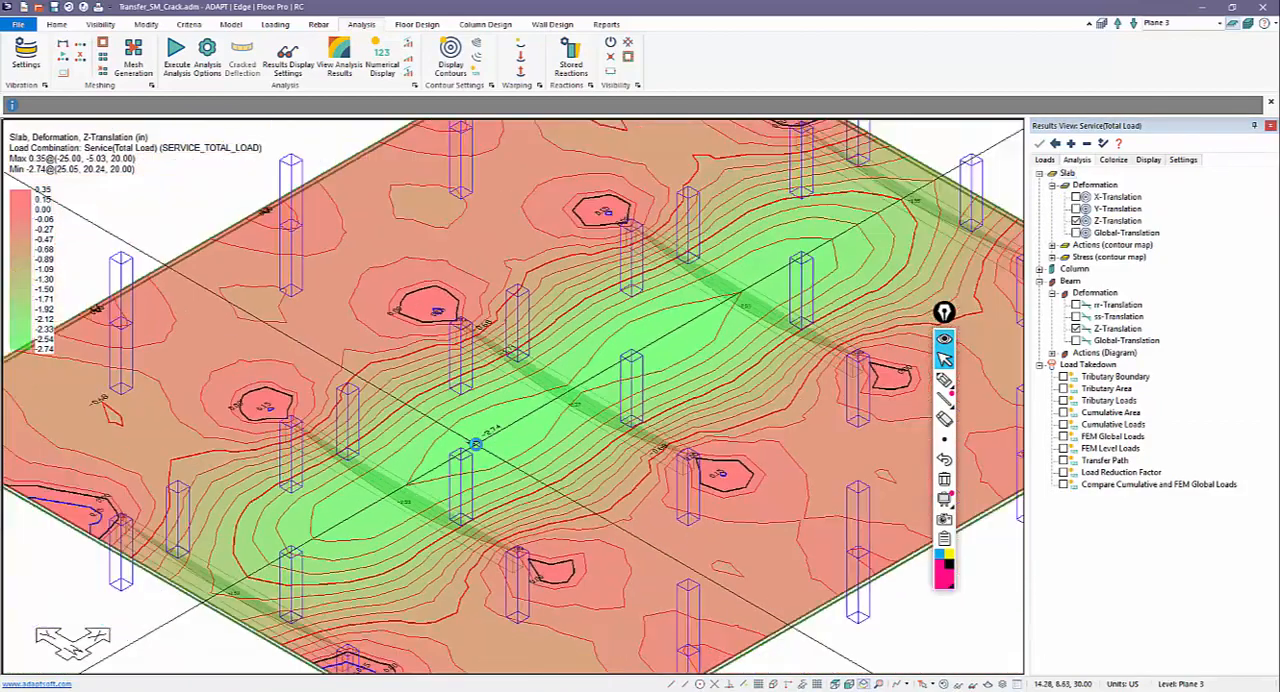
pyautogui.scroll(-2, 476, 444)
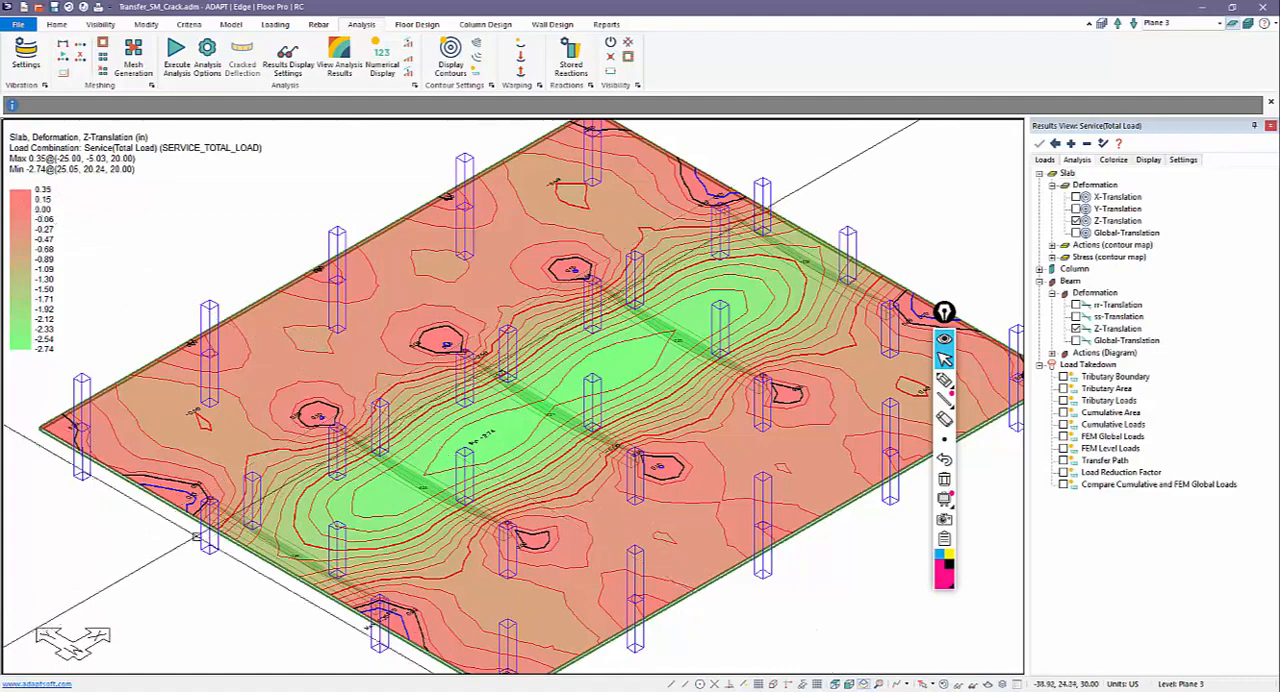
pyautogui.scroll(5, 107, 371)
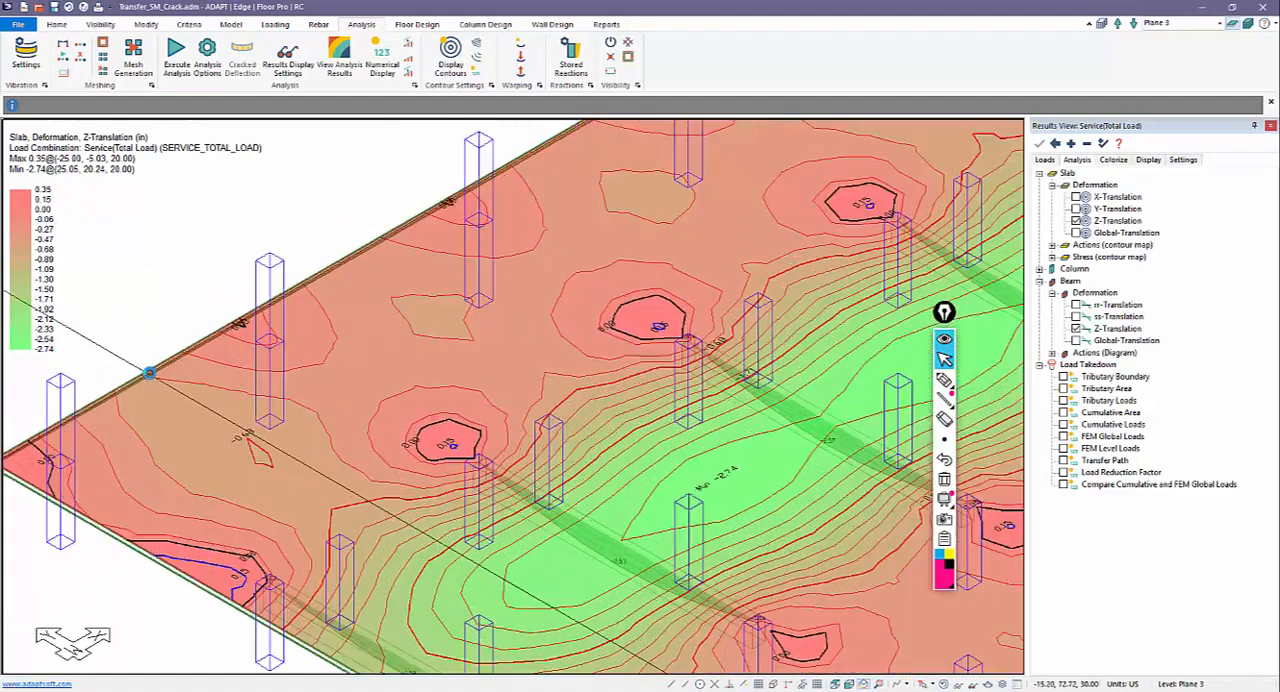
pyautogui.doubleClick(161, 360)
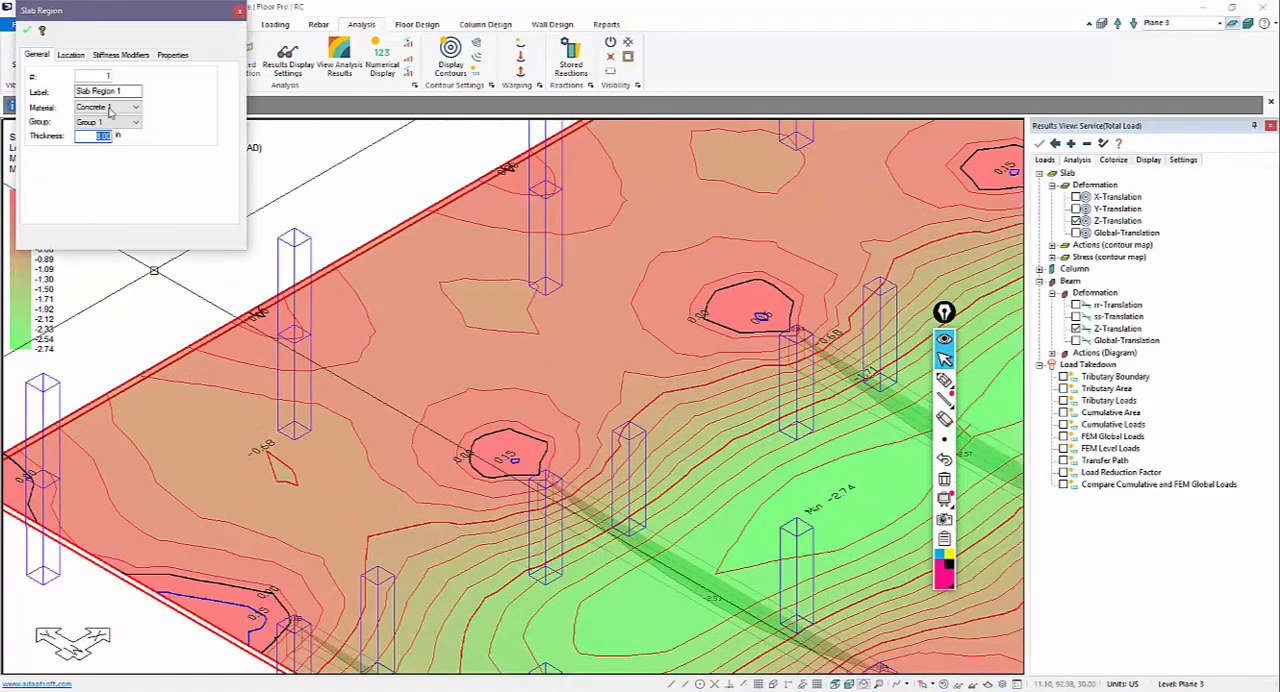
pyautogui.click(105, 55)
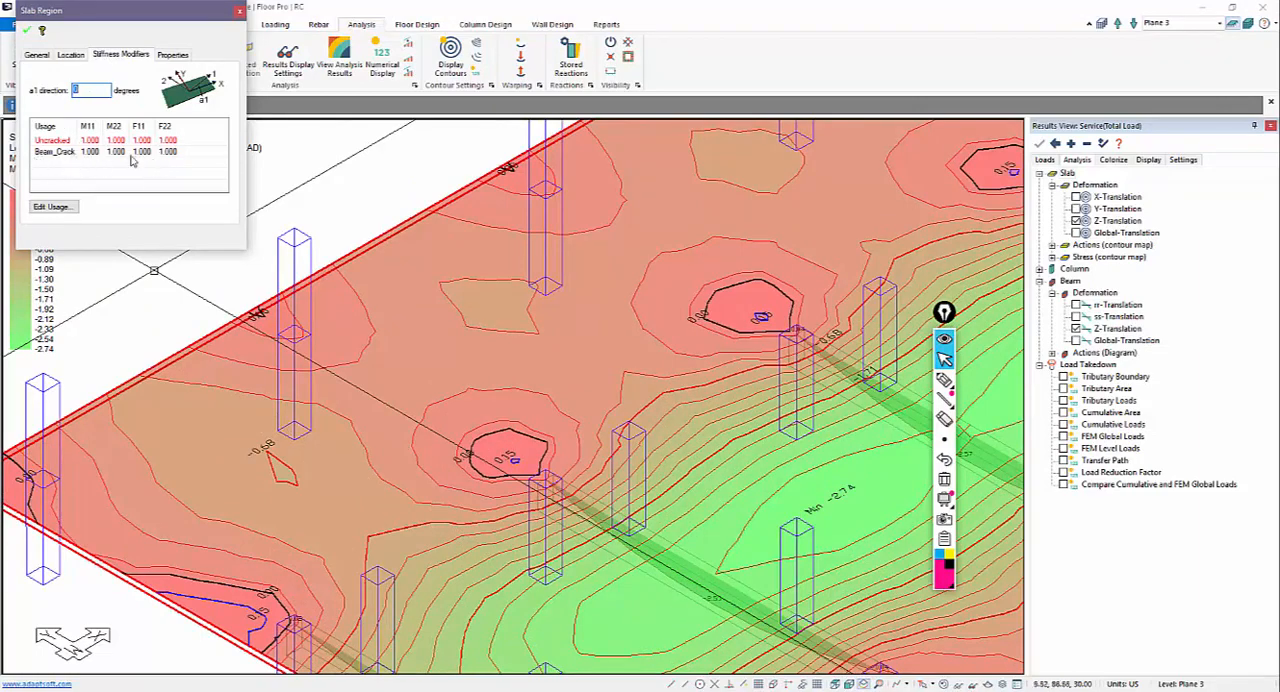
pyautogui.press('Escape')
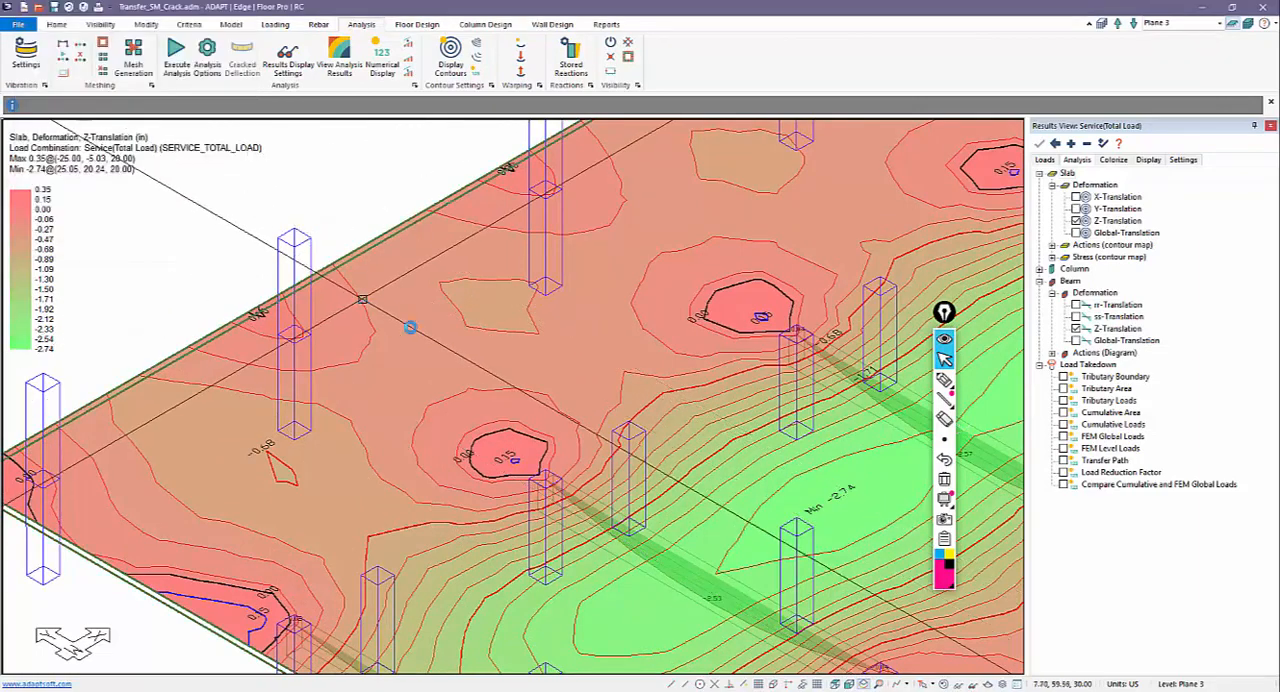
pyautogui.scroll(-2, 428, 327)
pyautogui.scroll(-4, 452, 327)
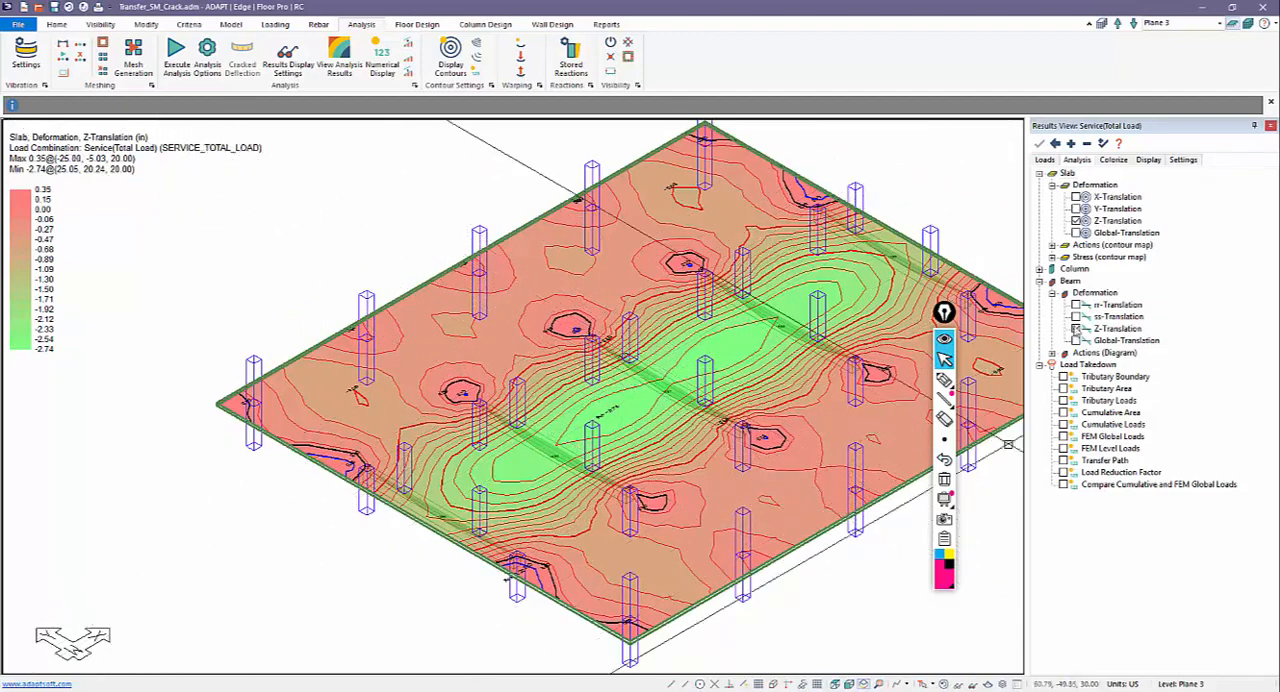
# Step: Hide the beam and slab Z-translation results and show Plane 3 in plan view
pyautogui.click(1076, 328)
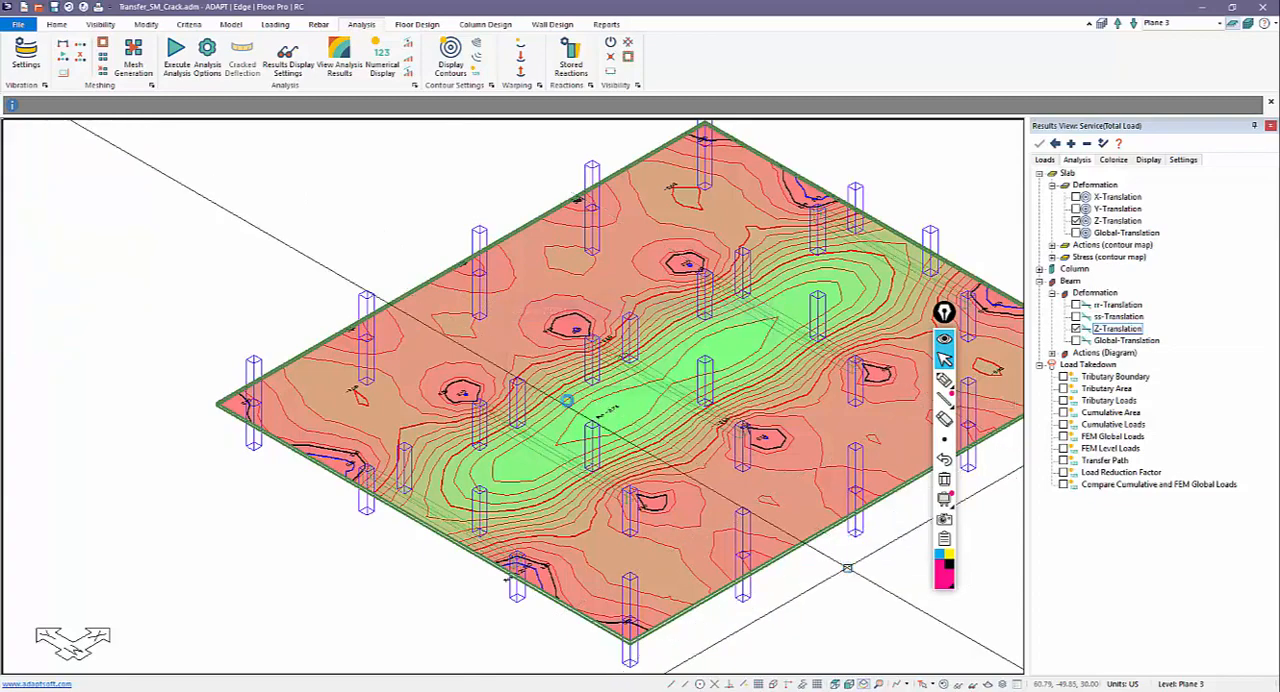
pyautogui.moveTo(859, 504); pyautogui.dragTo(766, 494, button='middle')
pyautogui.click(1076, 221)
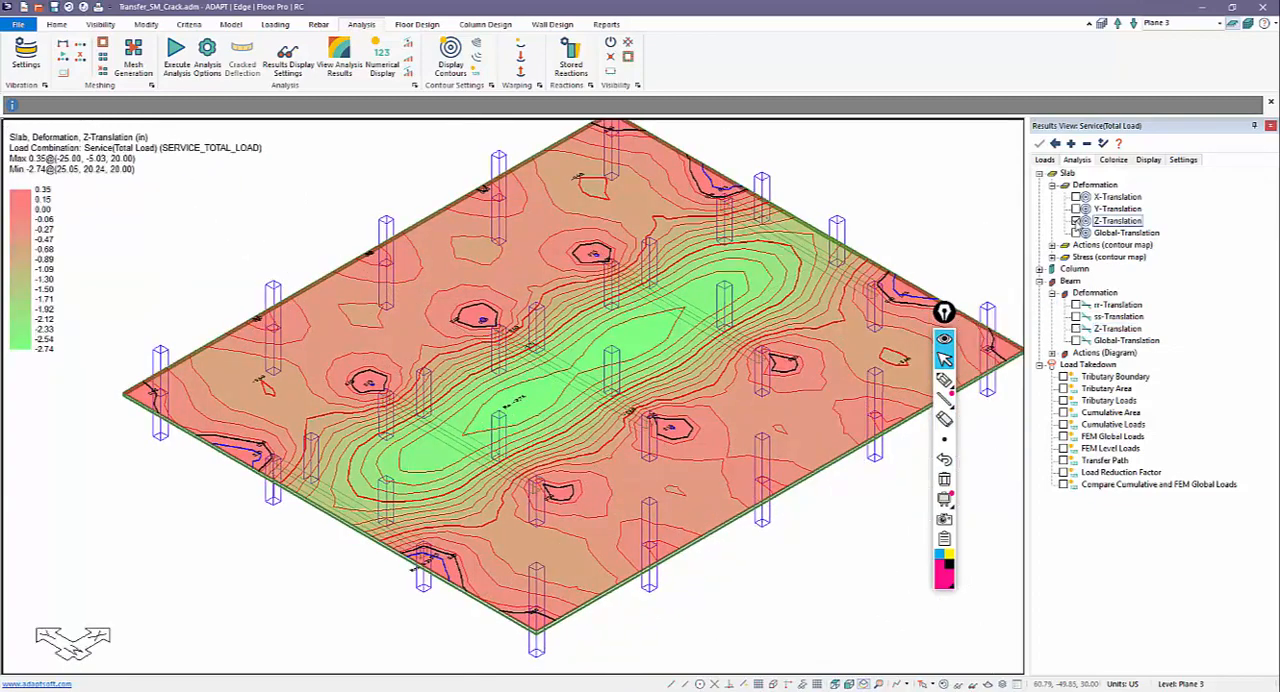
pyautogui.moveTo(598, 549); pyautogui.dragTo(509, 557, button='middle')
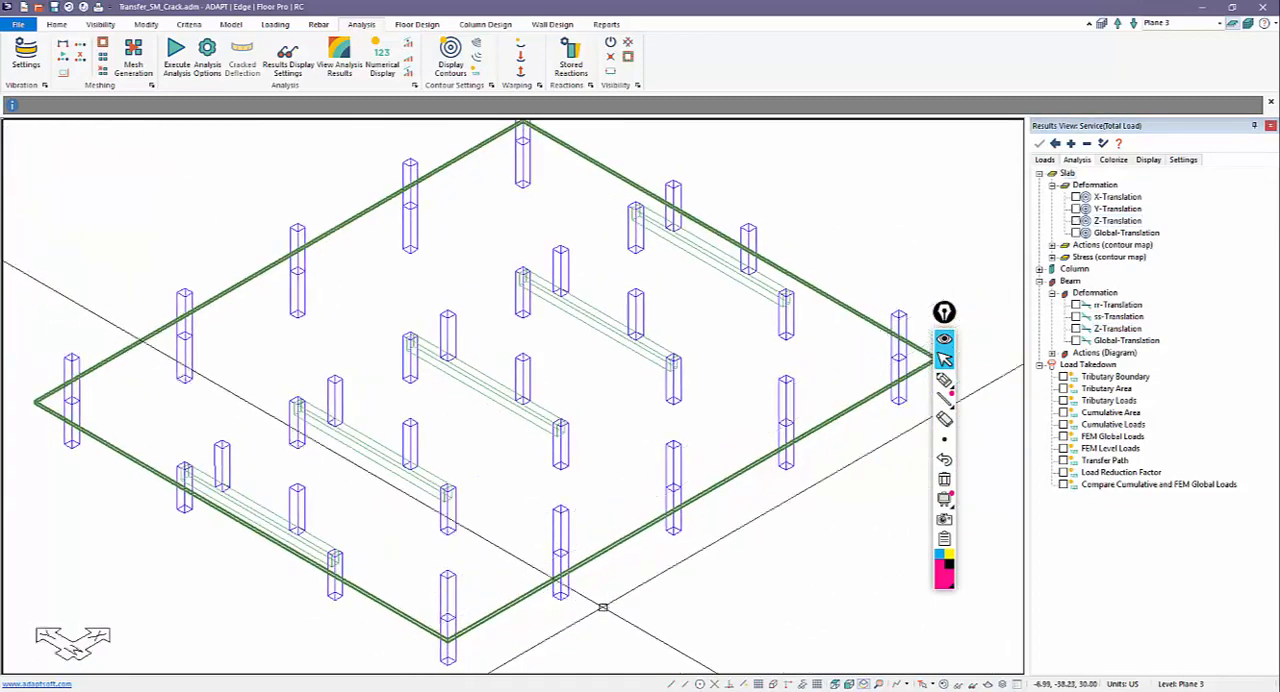
pyautogui.click(835, 685)
pyautogui.scroll(-1, 748, 592)
pyautogui.moveTo(761, 588); pyautogui.dragTo(814, 540, button='middle')
pyautogui.moveTo(513, 439); pyautogui.dragTo(581, 410, button='middle')
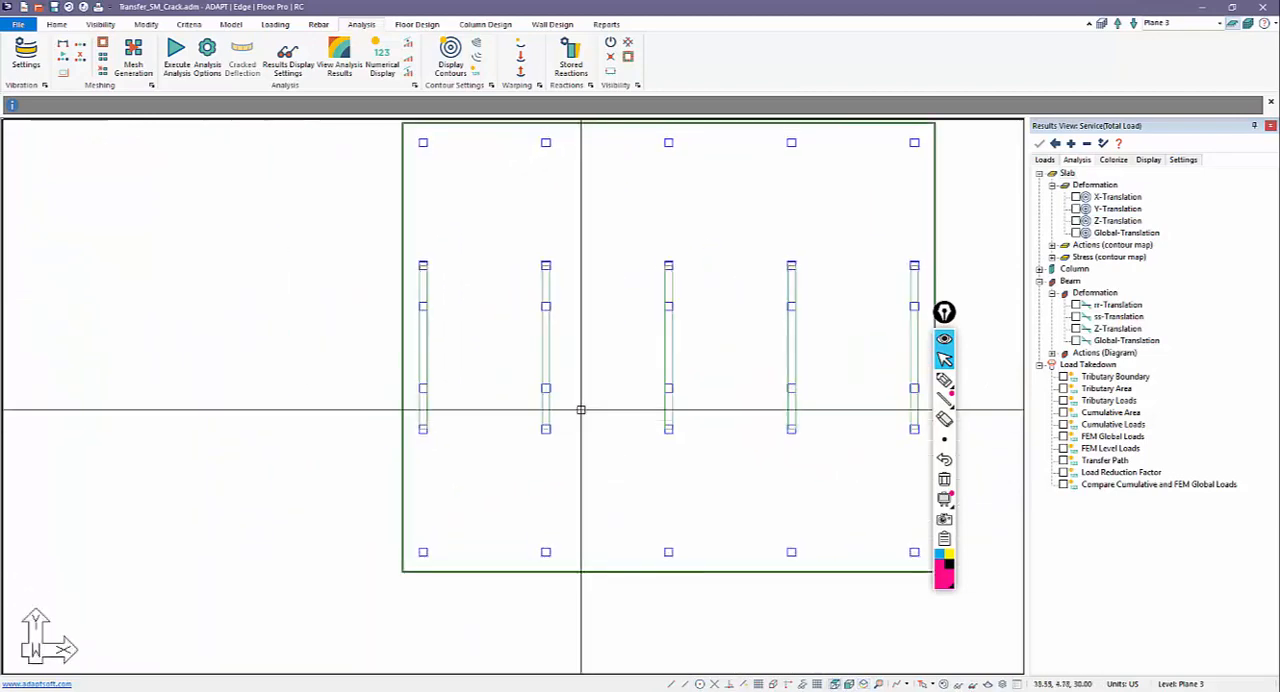
pyautogui.moveTo(400, 234); pyautogui.dragTo(270, 236, button='middle')
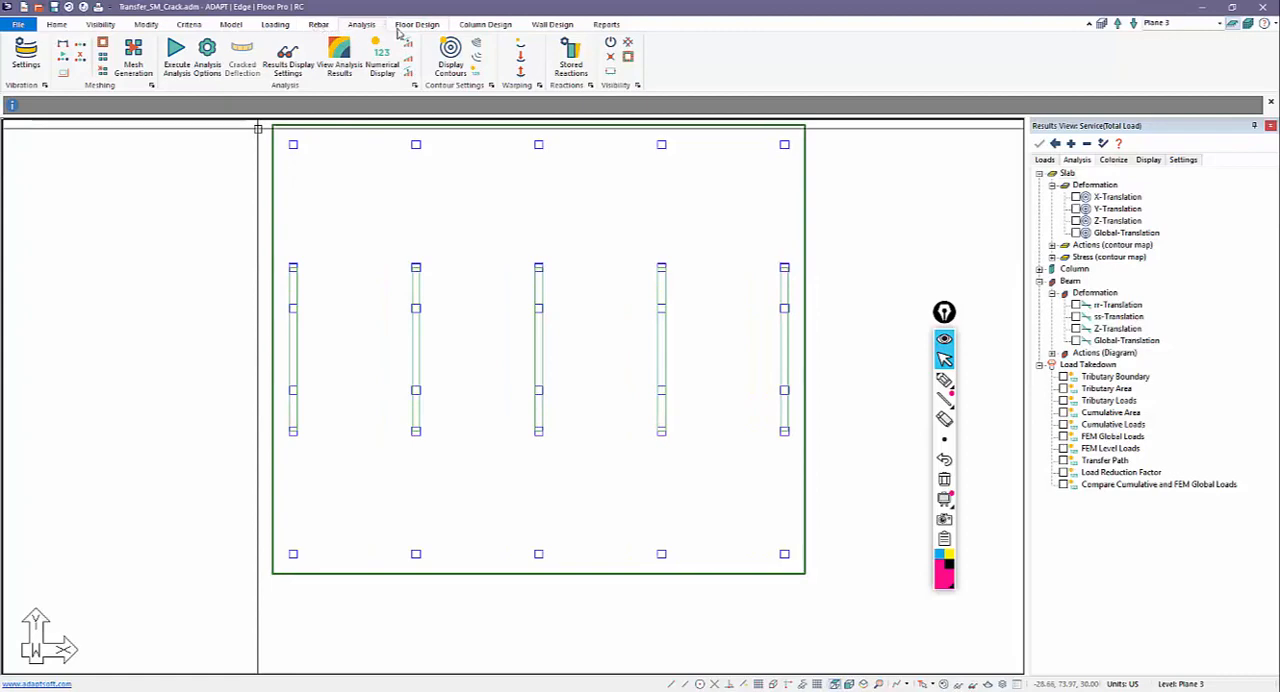
# Step: Create Y-direction support lines along all five transfer beams, each running between the columns at the beam's two ends
pyautogui.click(416, 24)
pyautogui.click(156, 55)
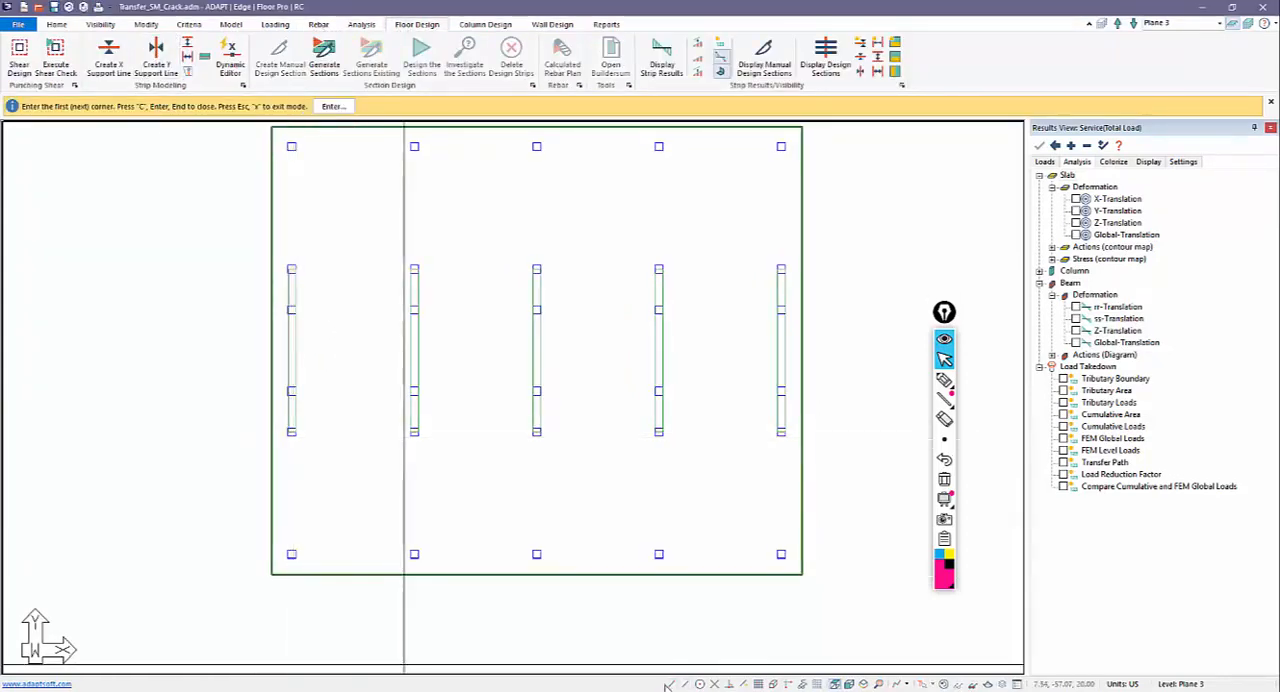
pyautogui.click(291, 432)
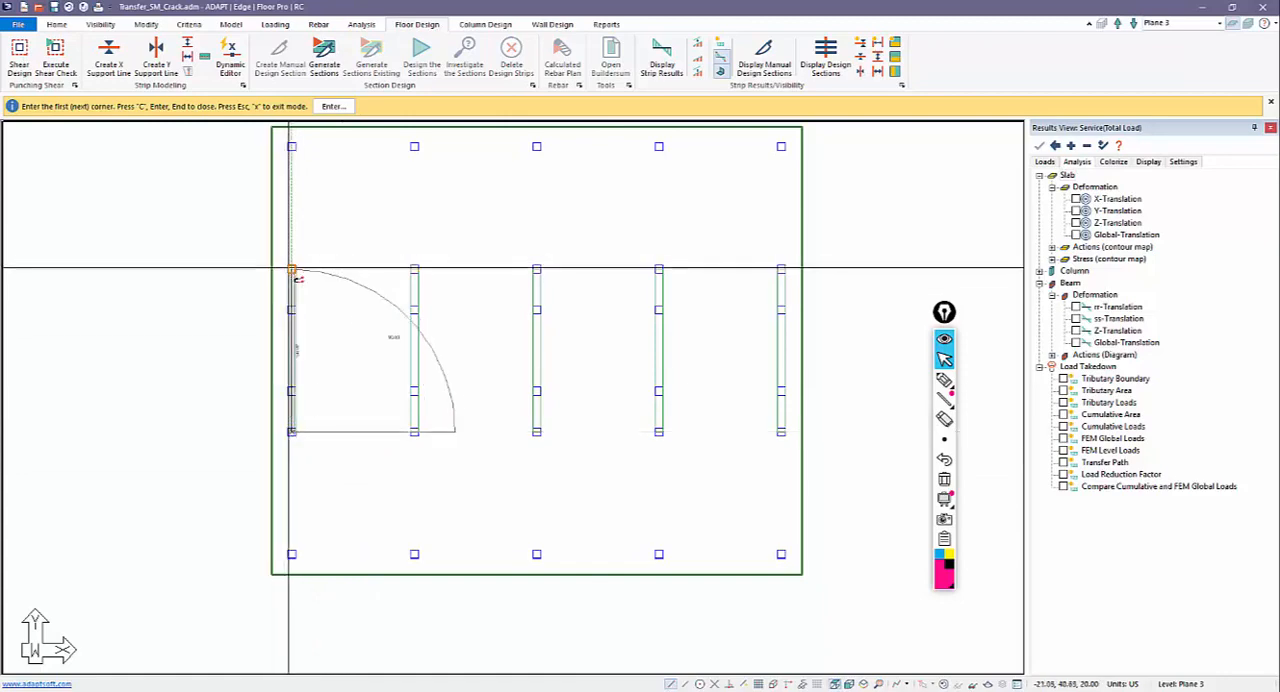
pyautogui.click(289, 270)
pyautogui.click(414, 432)
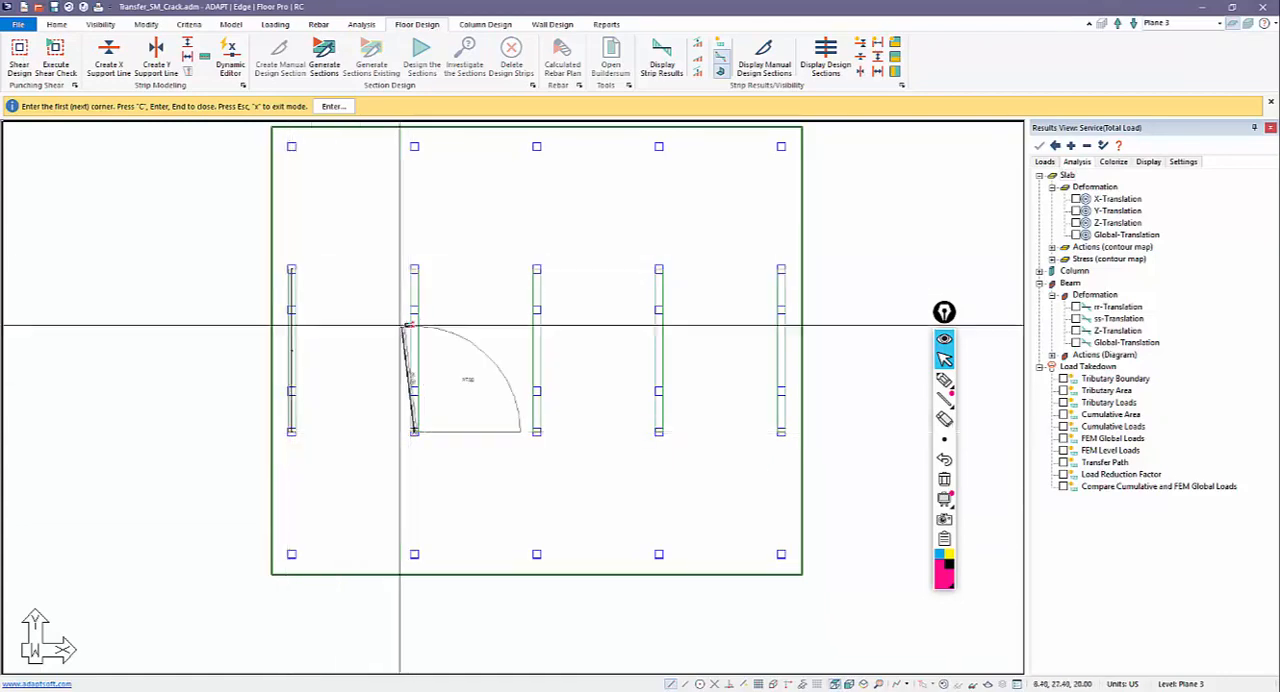
pyautogui.click(414, 270)
pyautogui.click(536, 432)
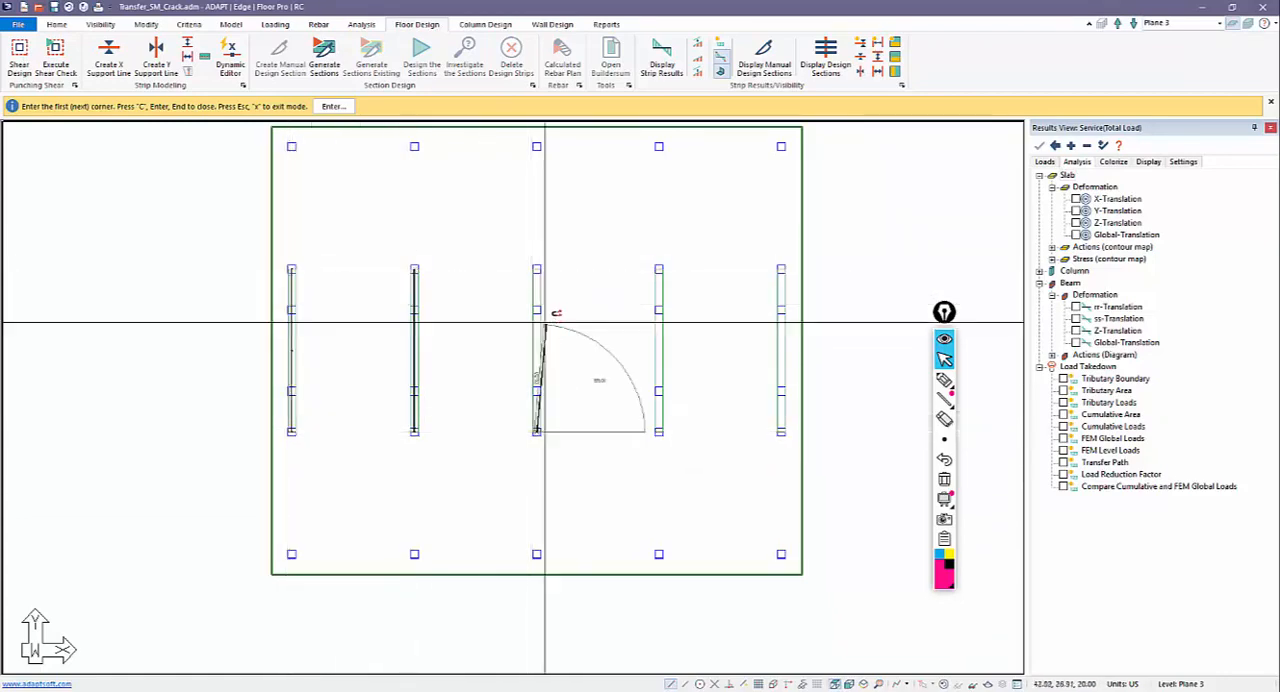
pyautogui.click(536, 270)
pyautogui.click(658, 432)
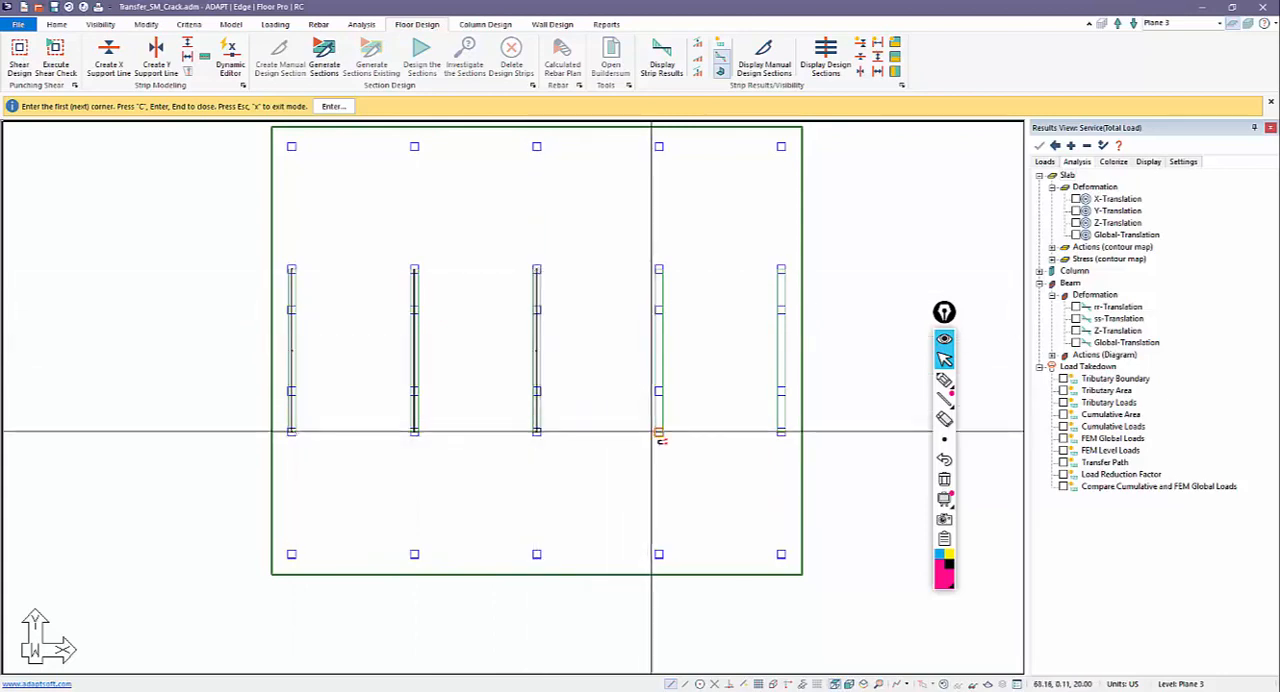
pyautogui.click(658, 270)
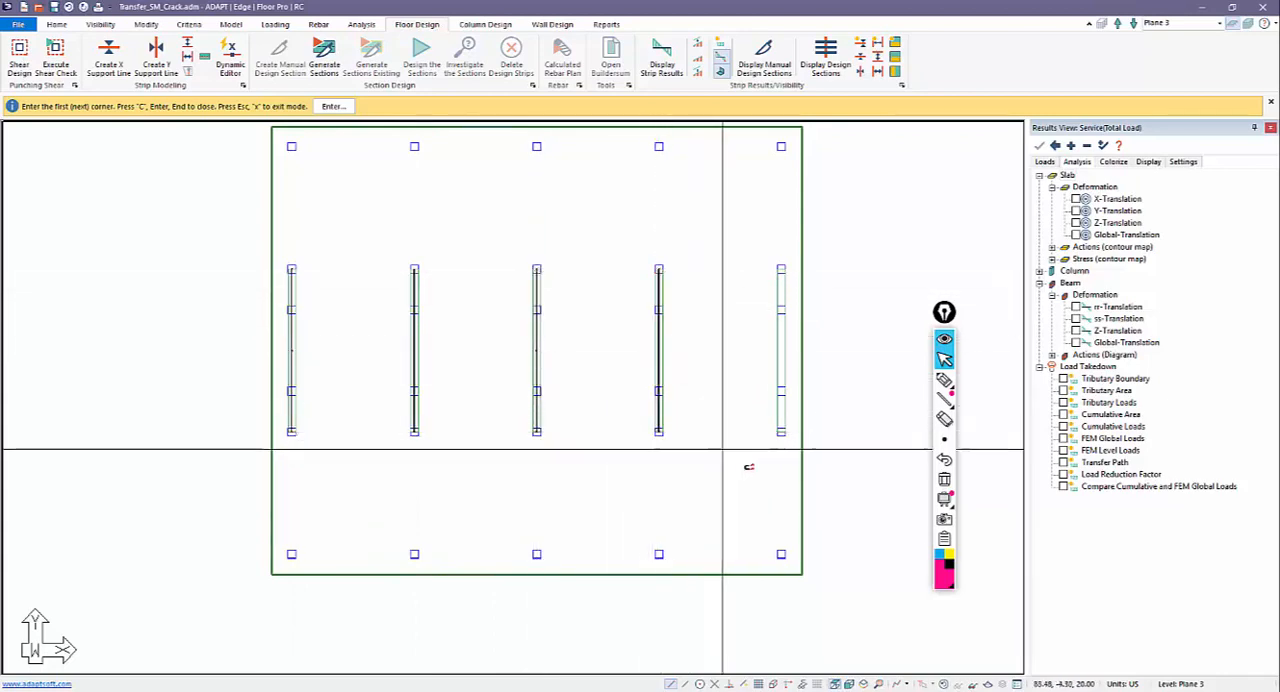
pyautogui.click(781, 432)
pyautogui.click(781, 270)
pyautogui.rightClick(615, 229)
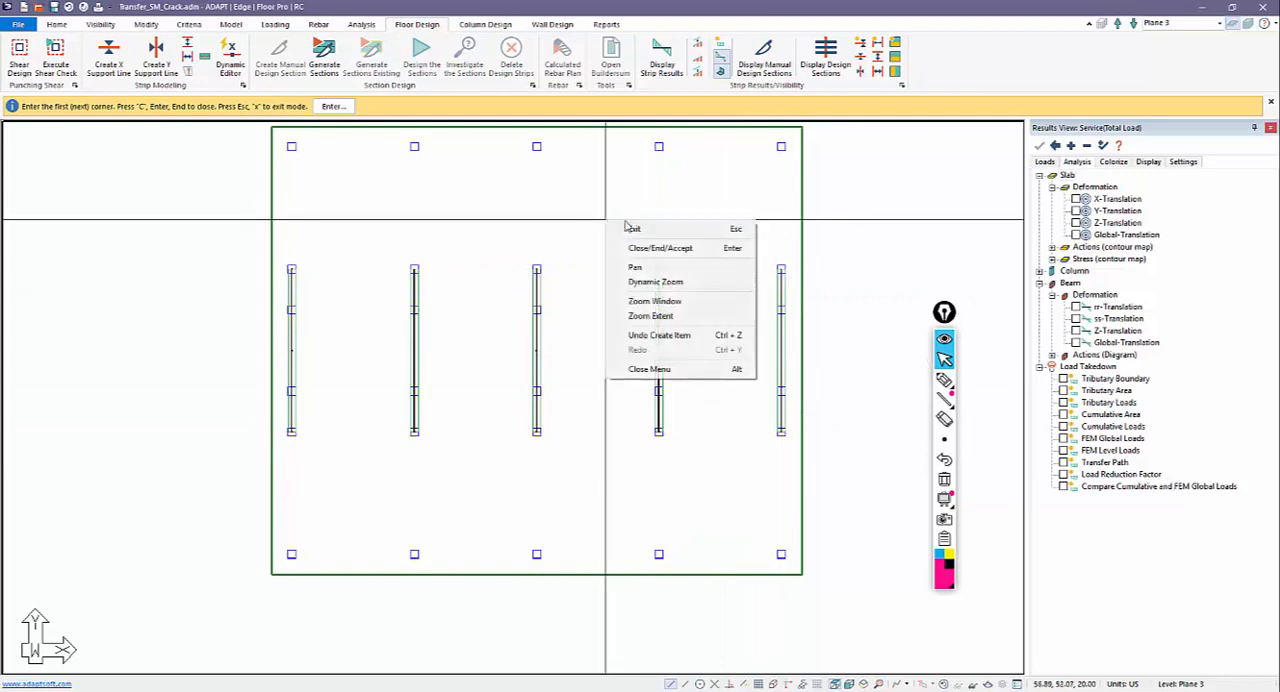
pyautogui.click(632, 226)
# Step: Generate the design sections for the support lines and set the design criteria of the second beam's support line to Beam
pyautogui.moveTo(517, 263); pyautogui.dragTo(548, 264, button='middle')
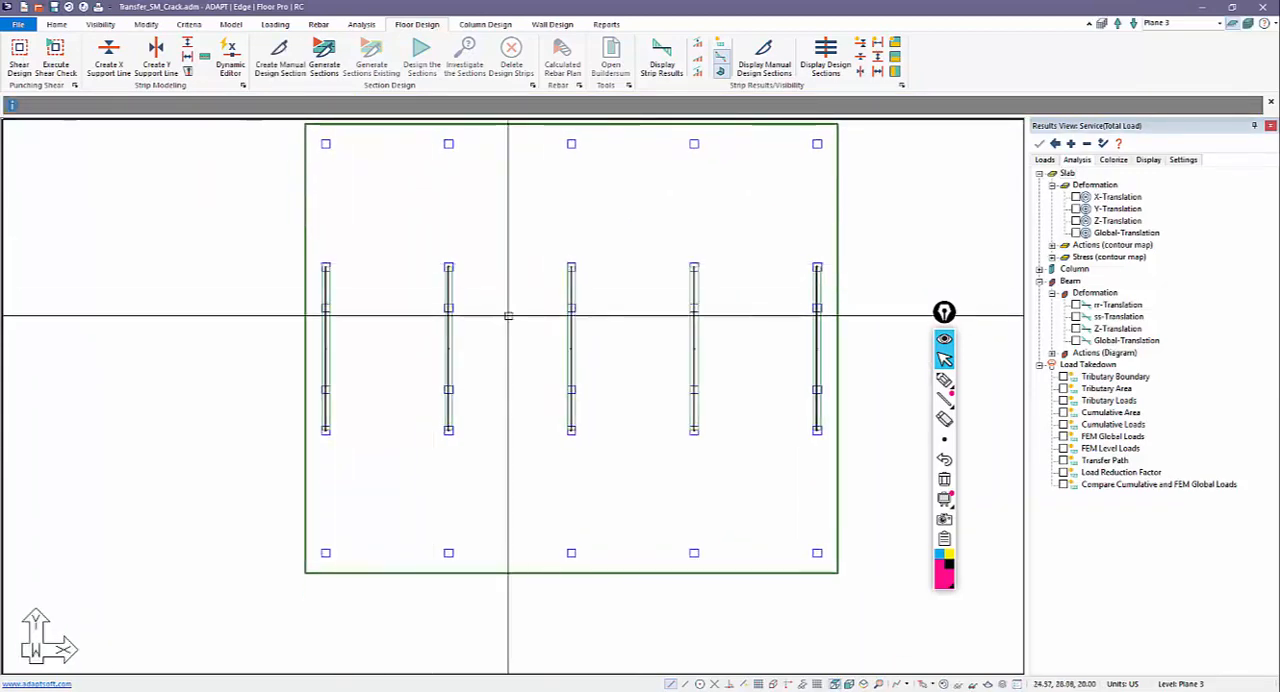
pyautogui.click(324, 58)
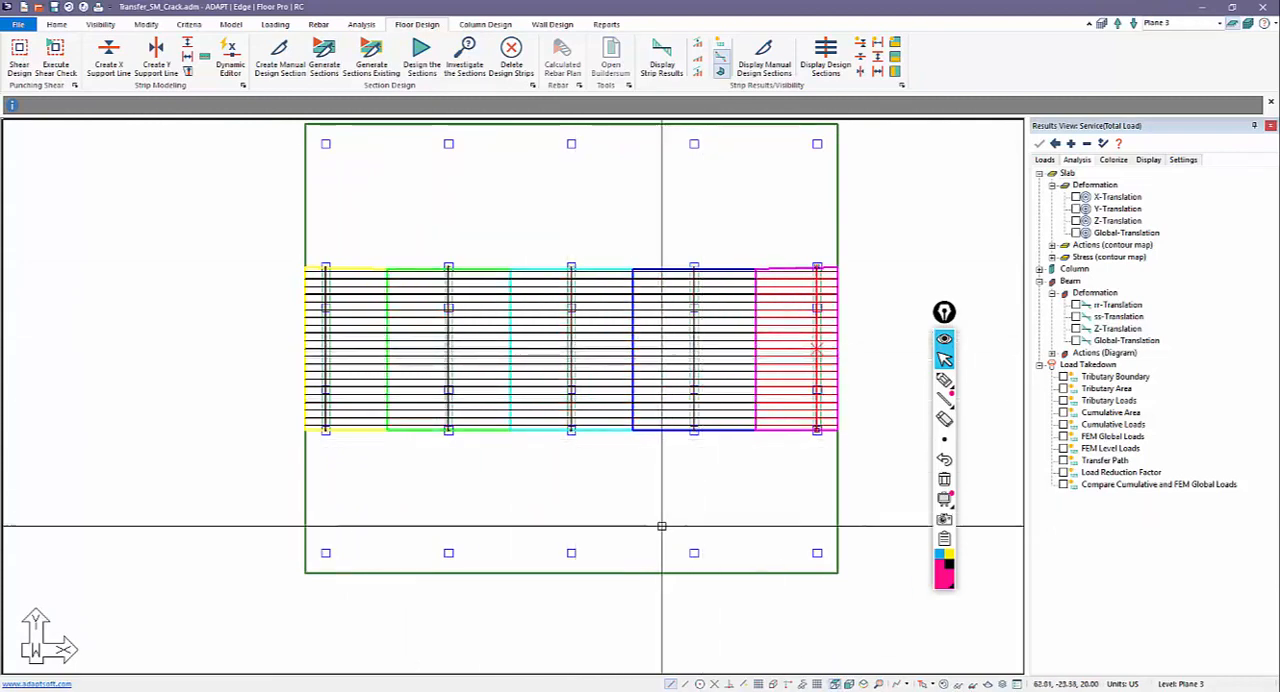
pyautogui.doubleClick(458, 388)
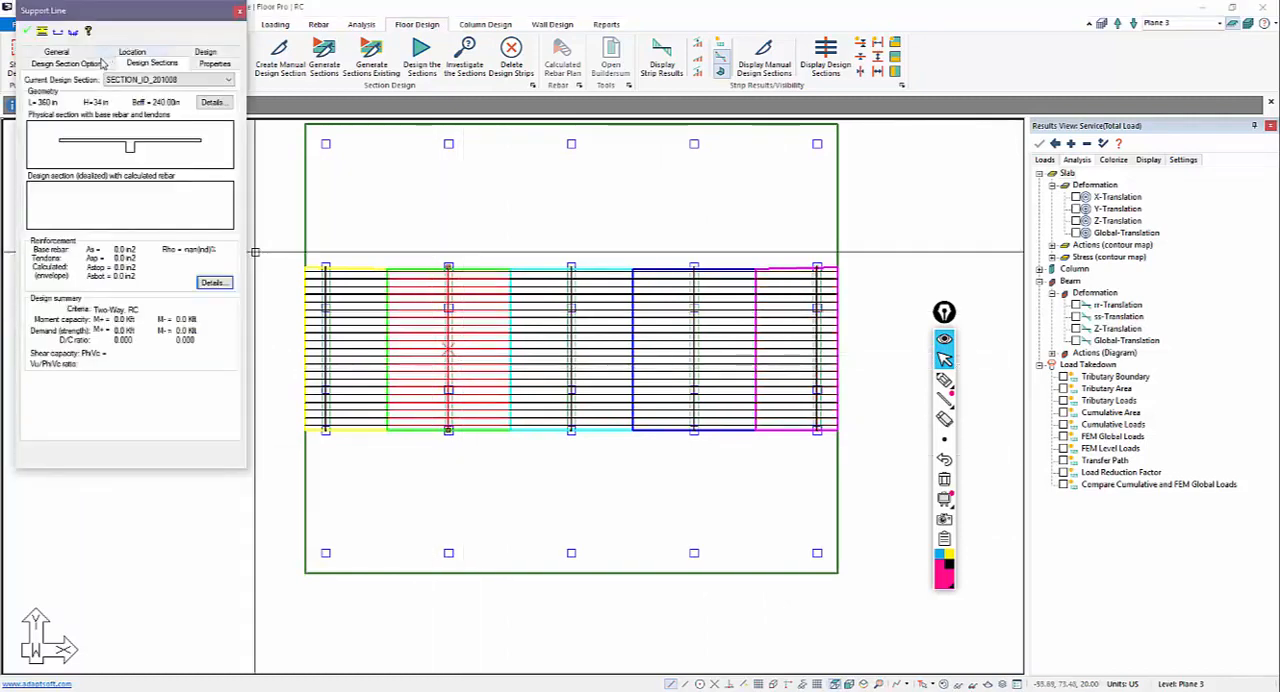
pyautogui.click(205, 53)
pyautogui.click(86, 85)
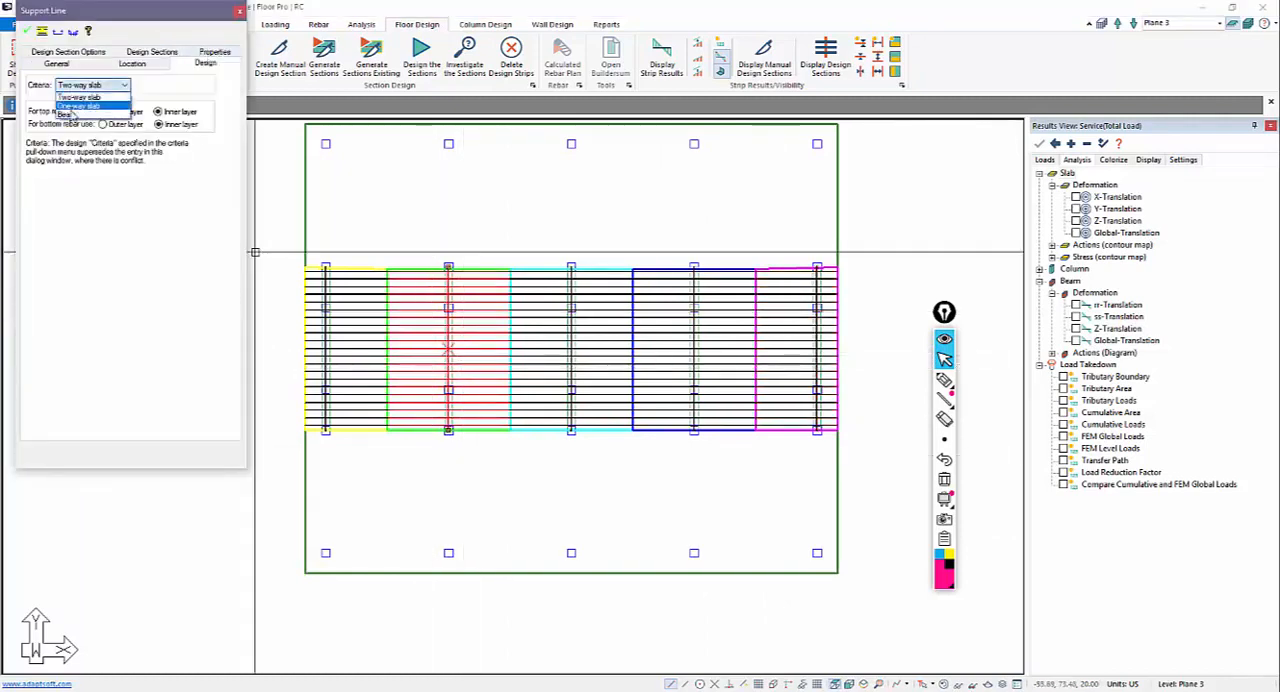
pyautogui.click(80, 116)
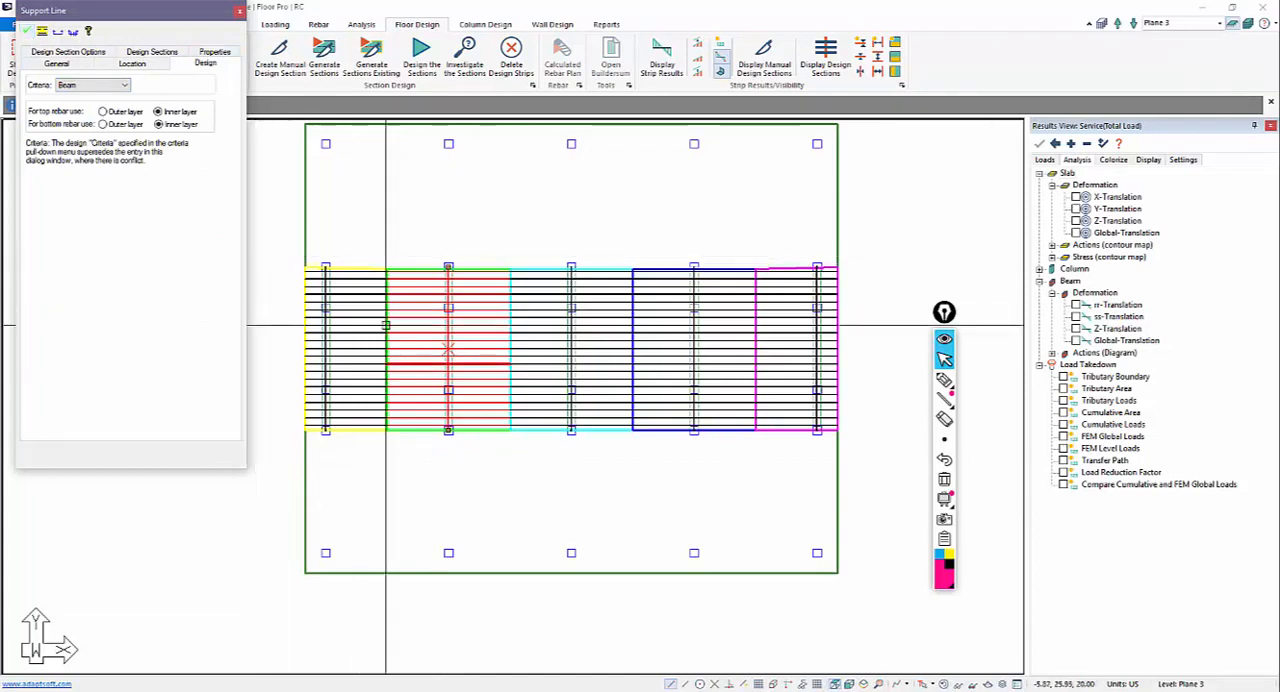
# Step: Review the second beam support line's design section options, including the effective flange width limit for beam criteria
pyautogui.click(70, 52)
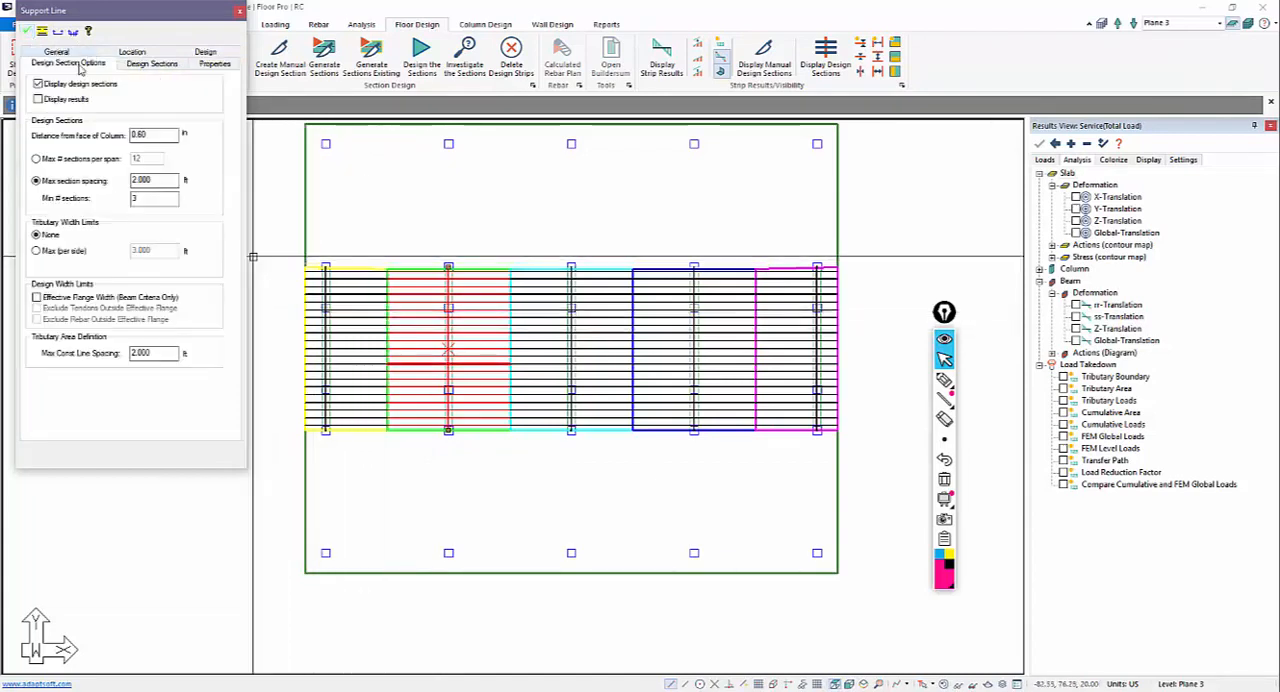
pyautogui.click(37, 297)
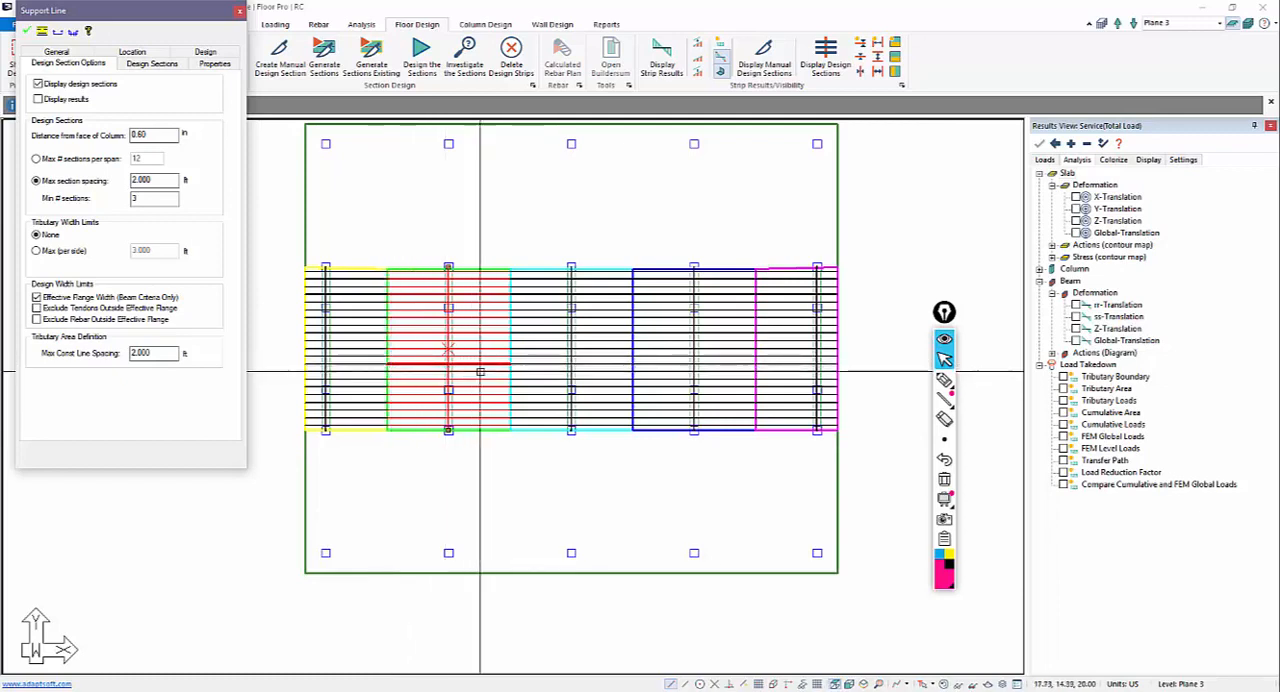
pyautogui.click(37, 297)
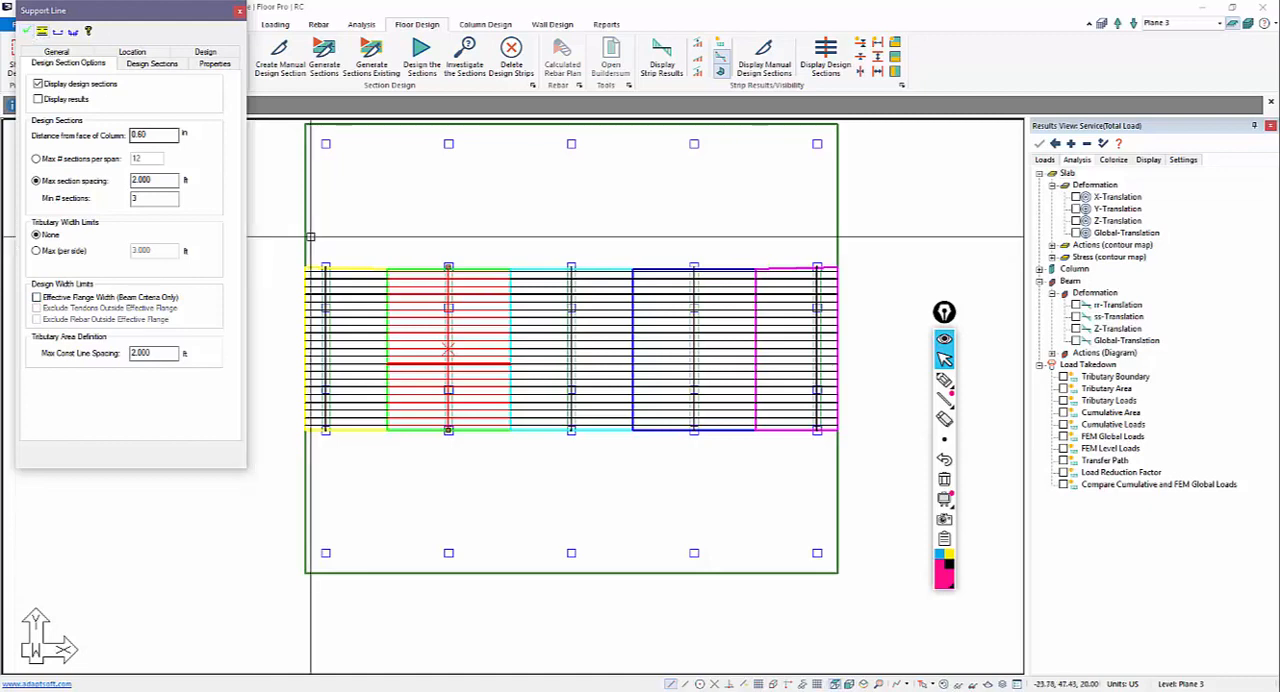
pyautogui.press('Escape')
# Step: Design the generated sections of all support lines and save the design results
pyautogui.click(414, 286)
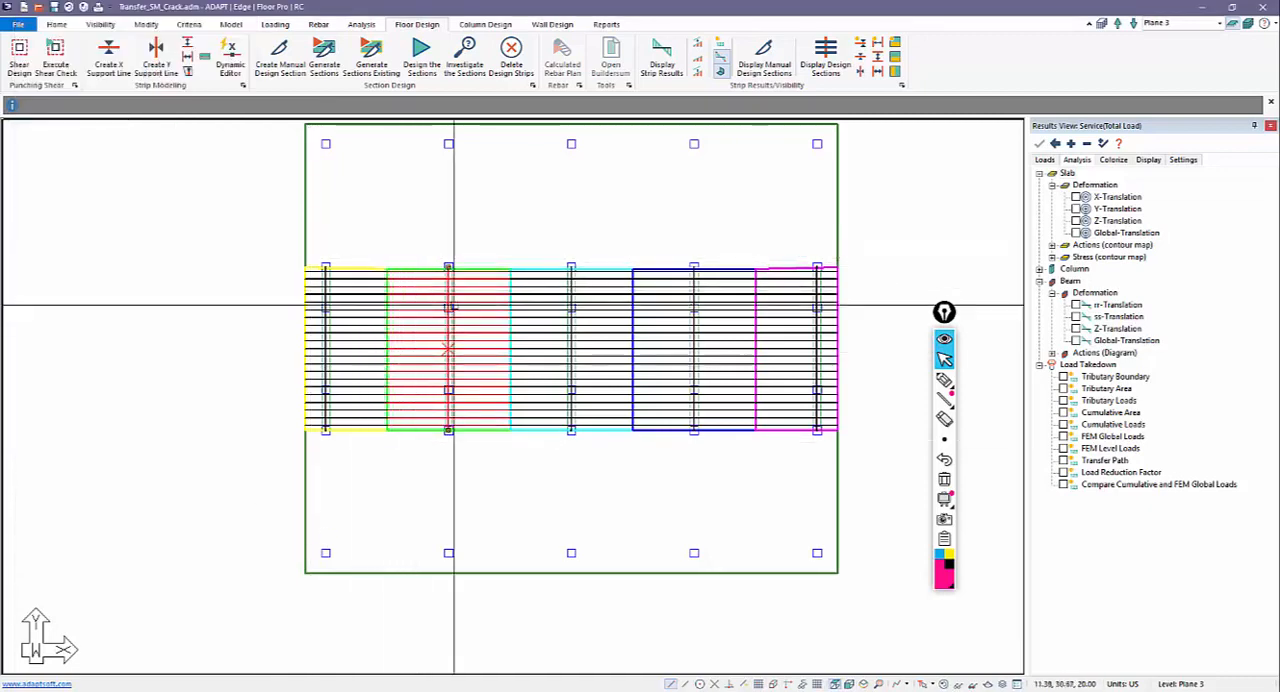
pyautogui.press('Escape')
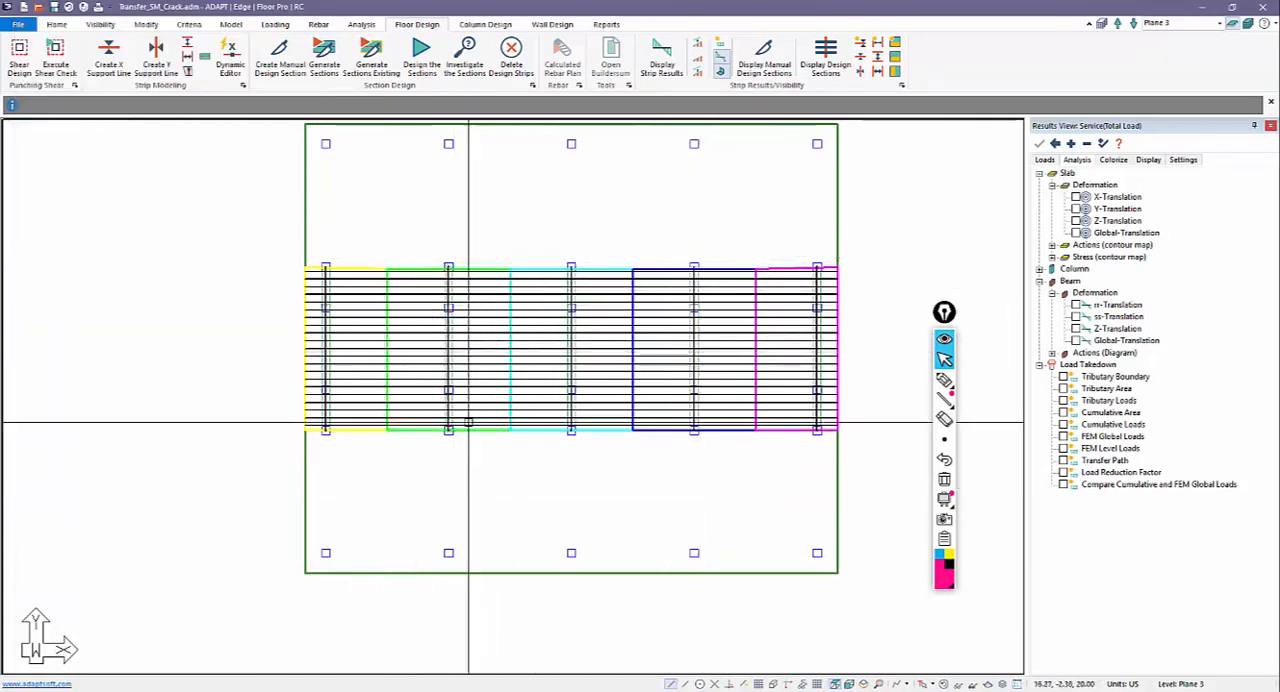
pyautogui.click(418, 60)
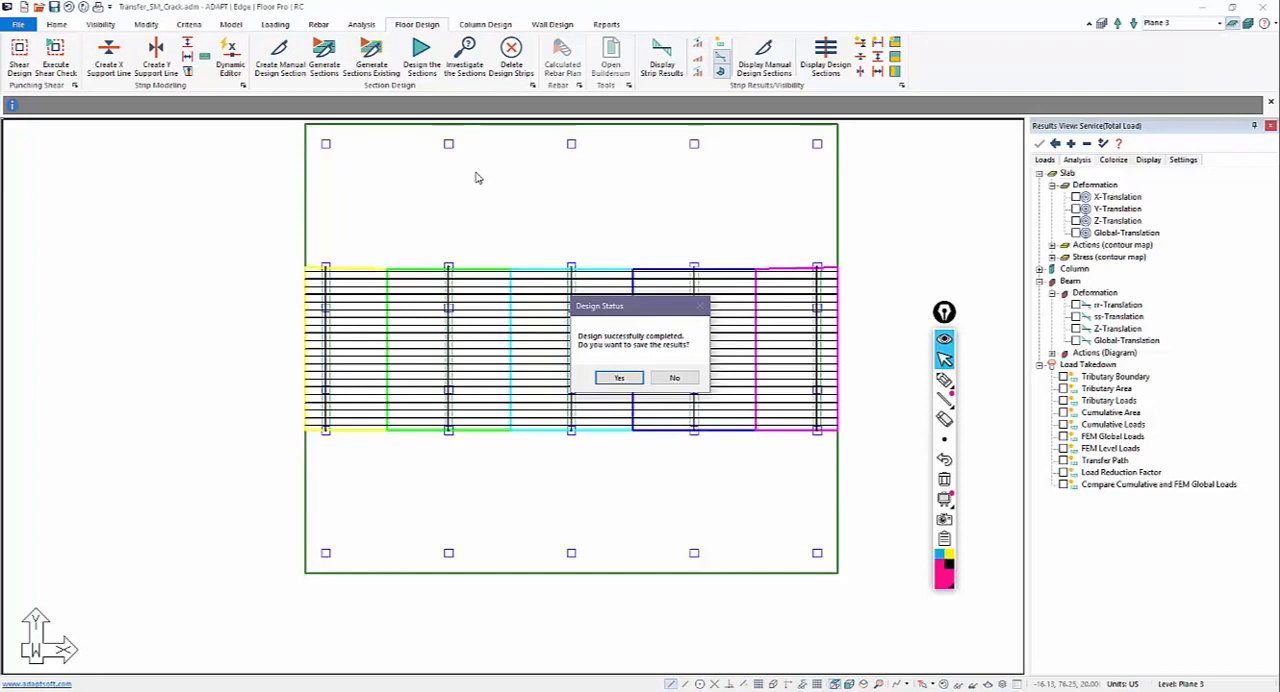
pyautogui.click(620, 378)
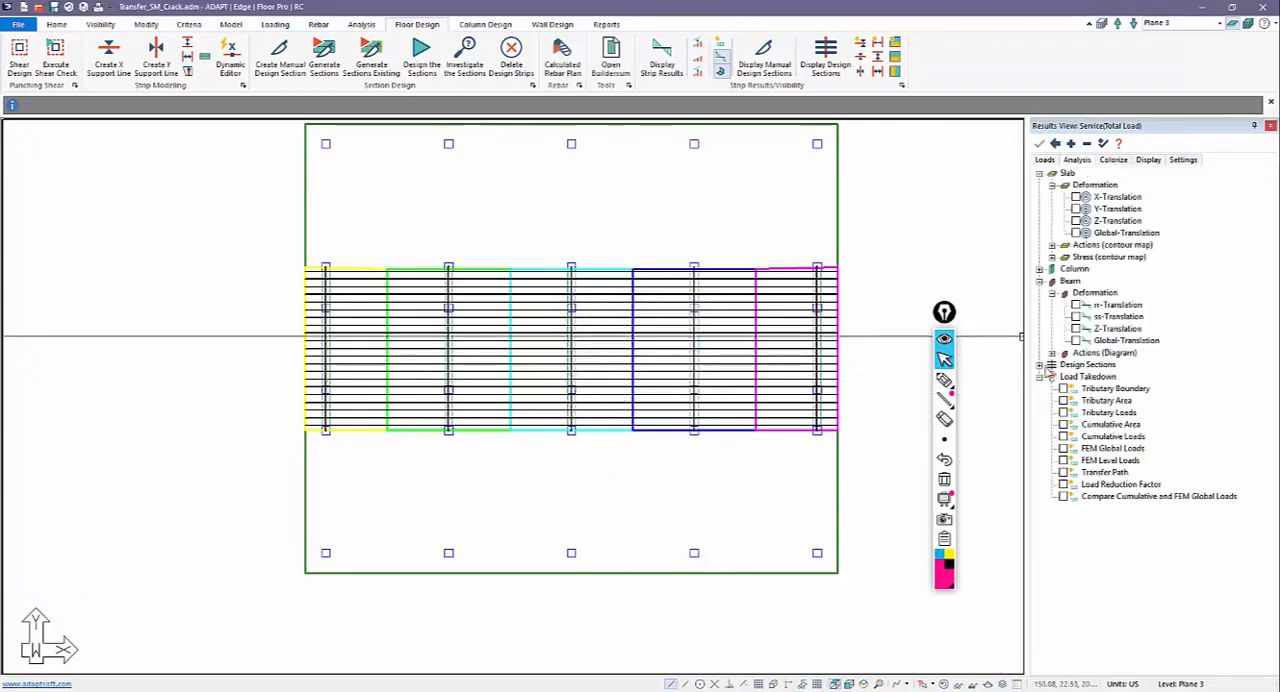
# Step: Display the design sections' bending actions for Service(Total Load) and examine the moment diagrams along the transfer beams
pyautogui.click(1087, 143)
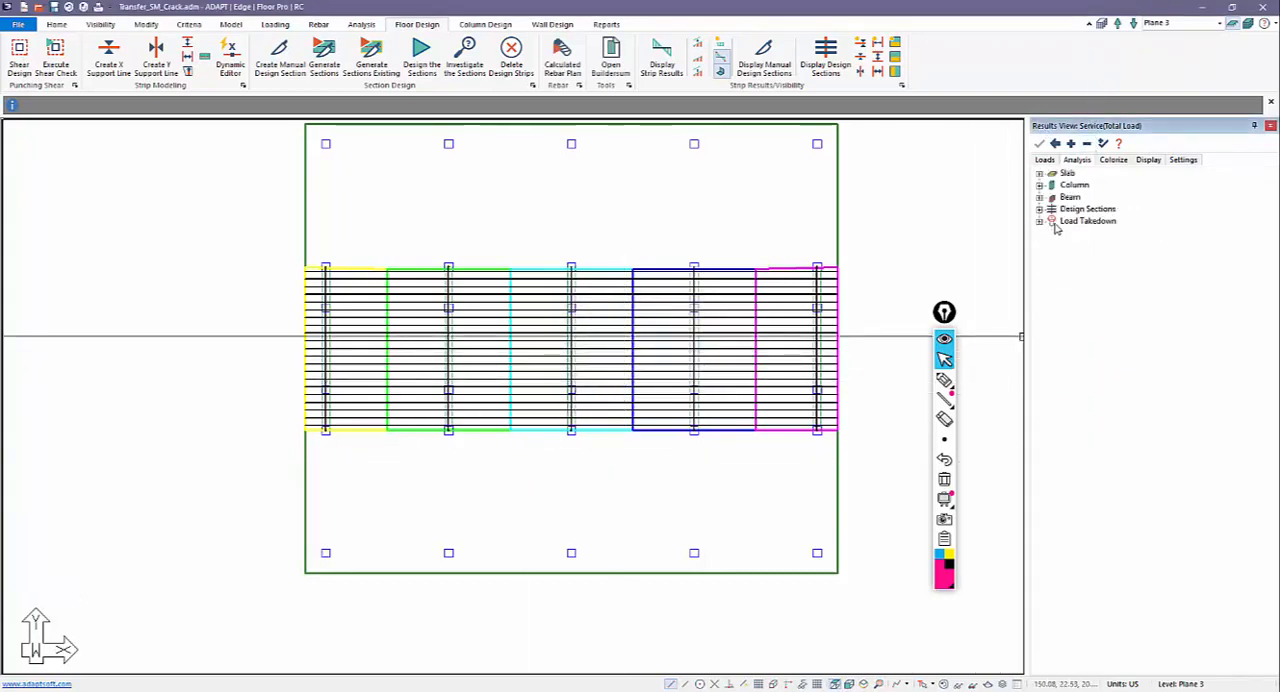
pyautogui.click(1040, 209)
pyautogui.click(1052, 233)
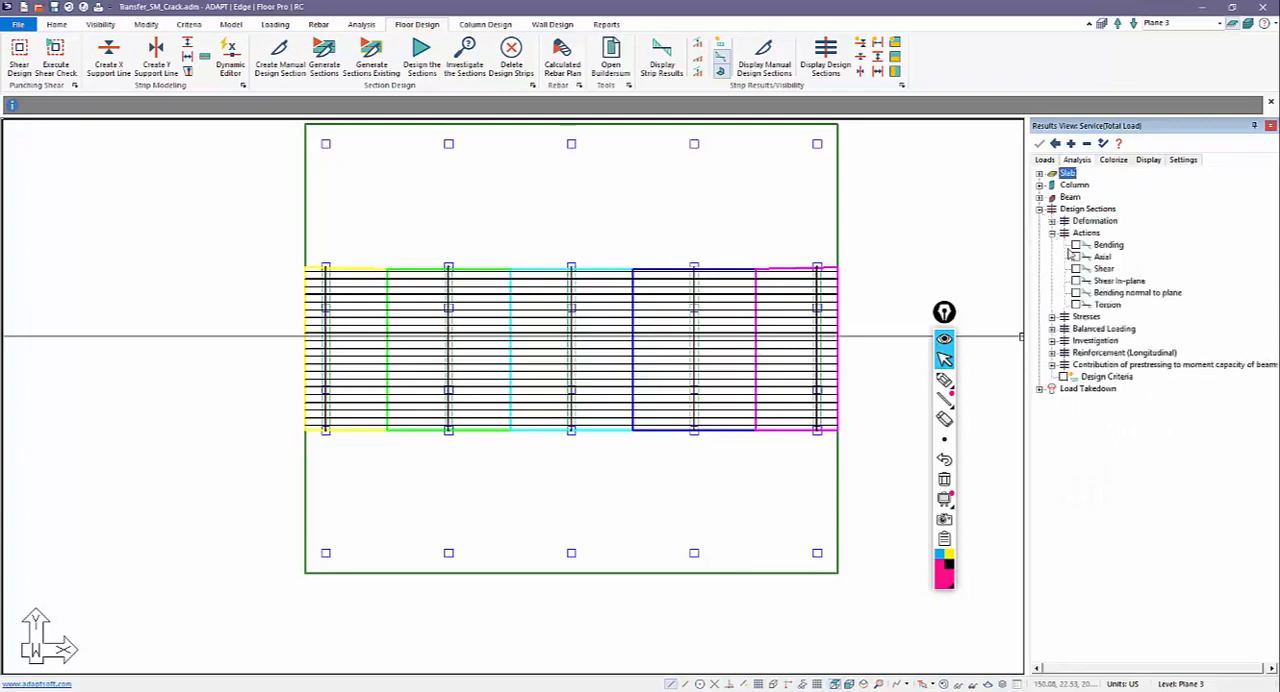
pyautogui.click(1076, 244)
pyautogui.scroll(5, 460, 440)
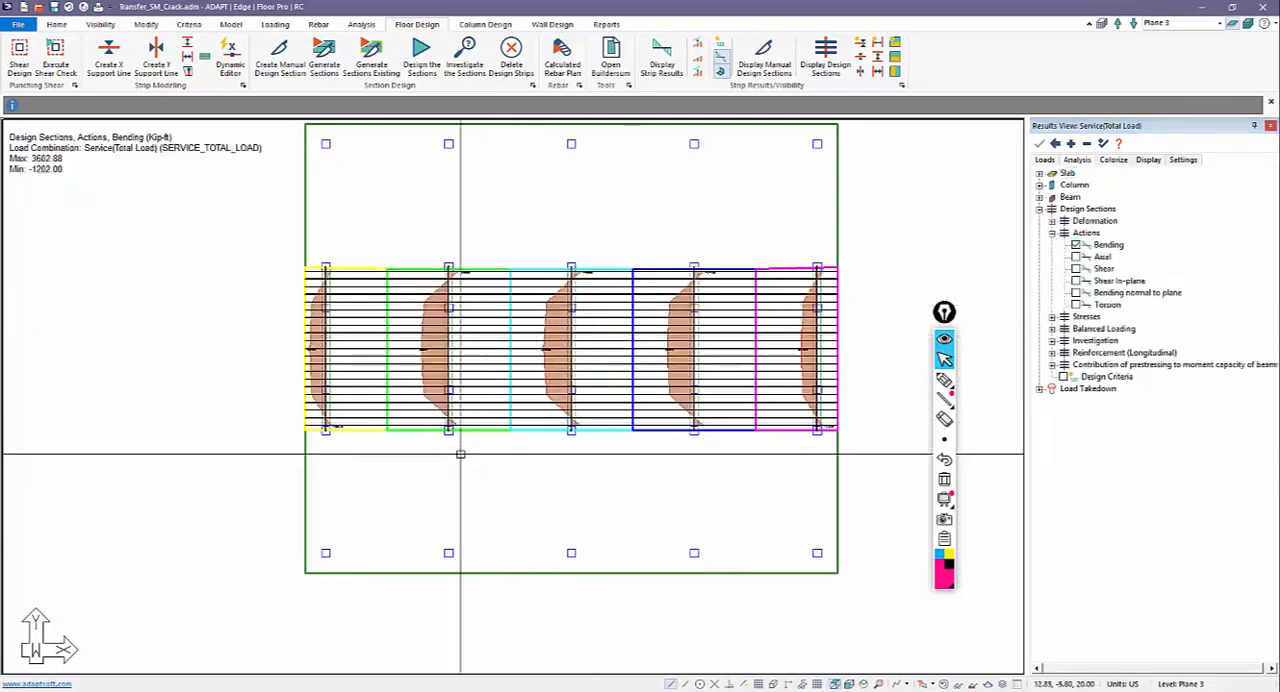
pyautogui.scroll(2, 428, 367)
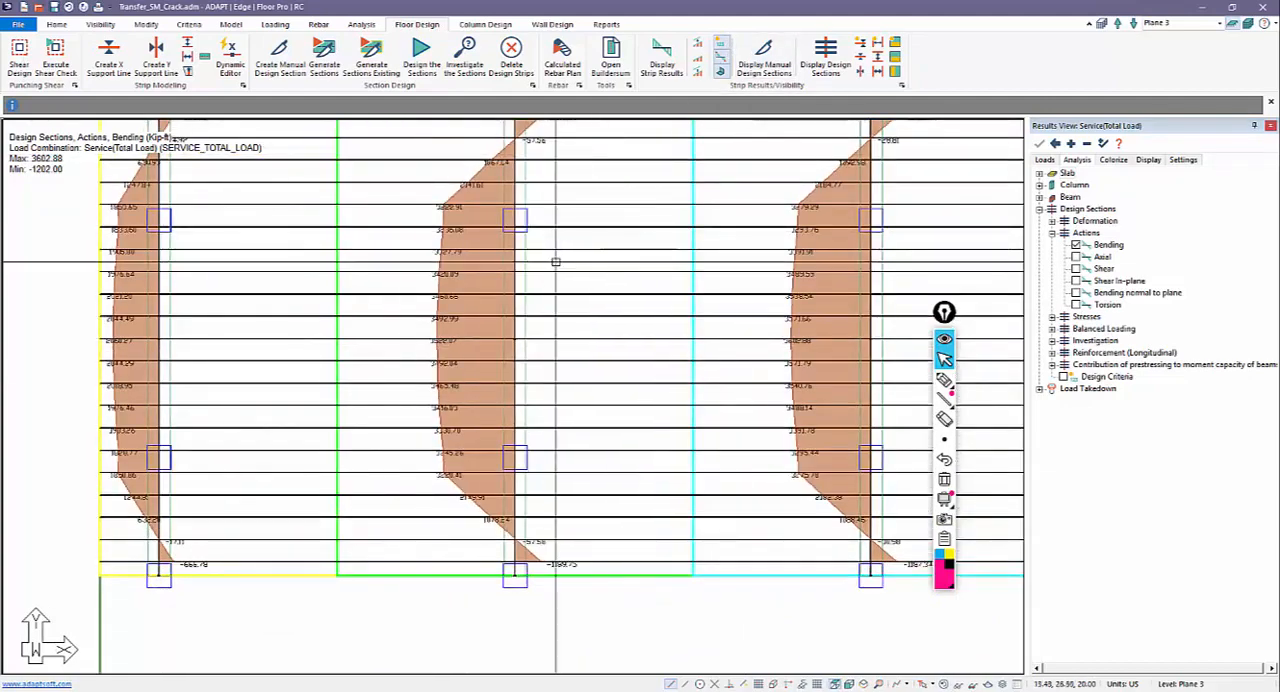
# Step: Generate the calculated rebar plan for the Envelope combination with calculated bar lengths, oriented along the support lines
pyautogui.scroll(-5, 445, 348)
pyautogui.scroll(-2, 445, 348)
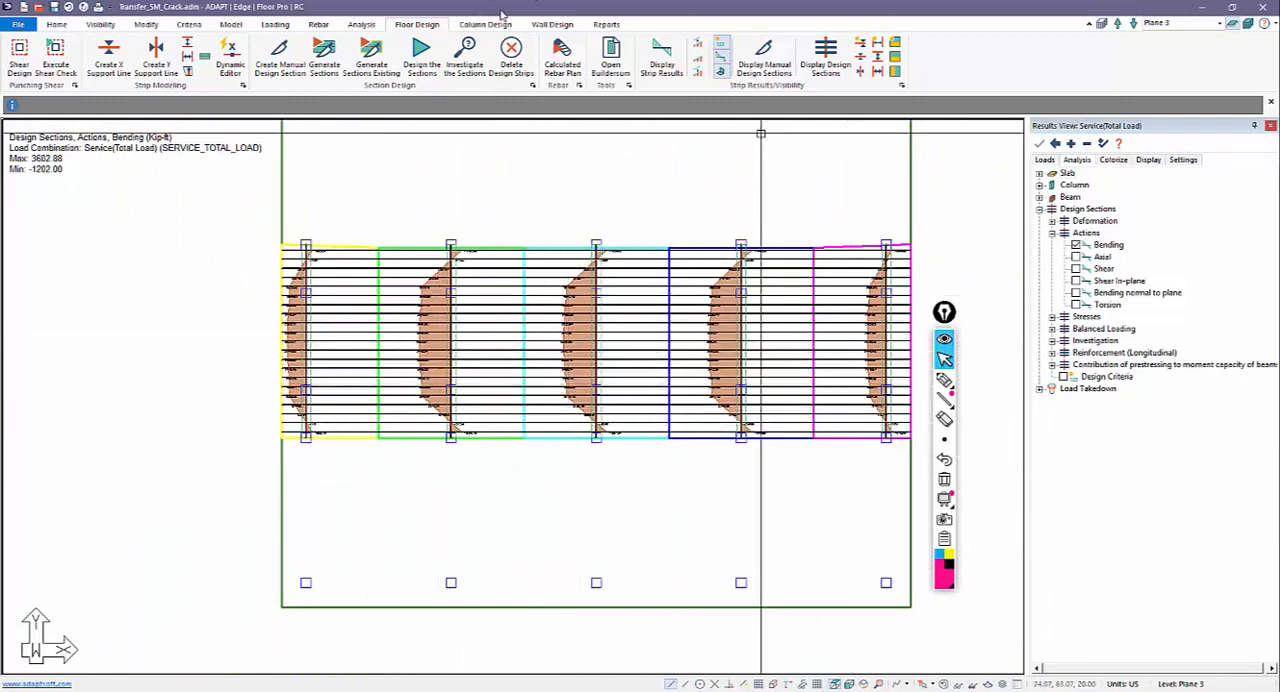
pyautogui.click(562, 55)
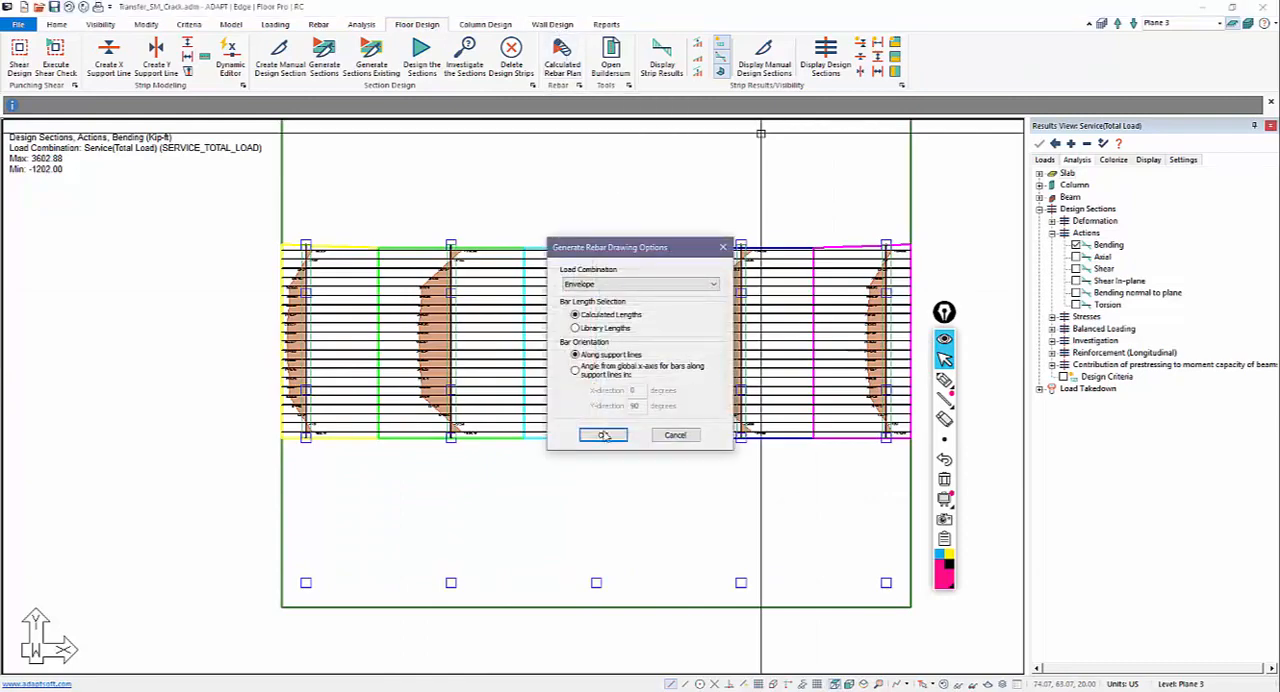
pyautogui.click(603, 435)
pyautogui.click(741, 390)
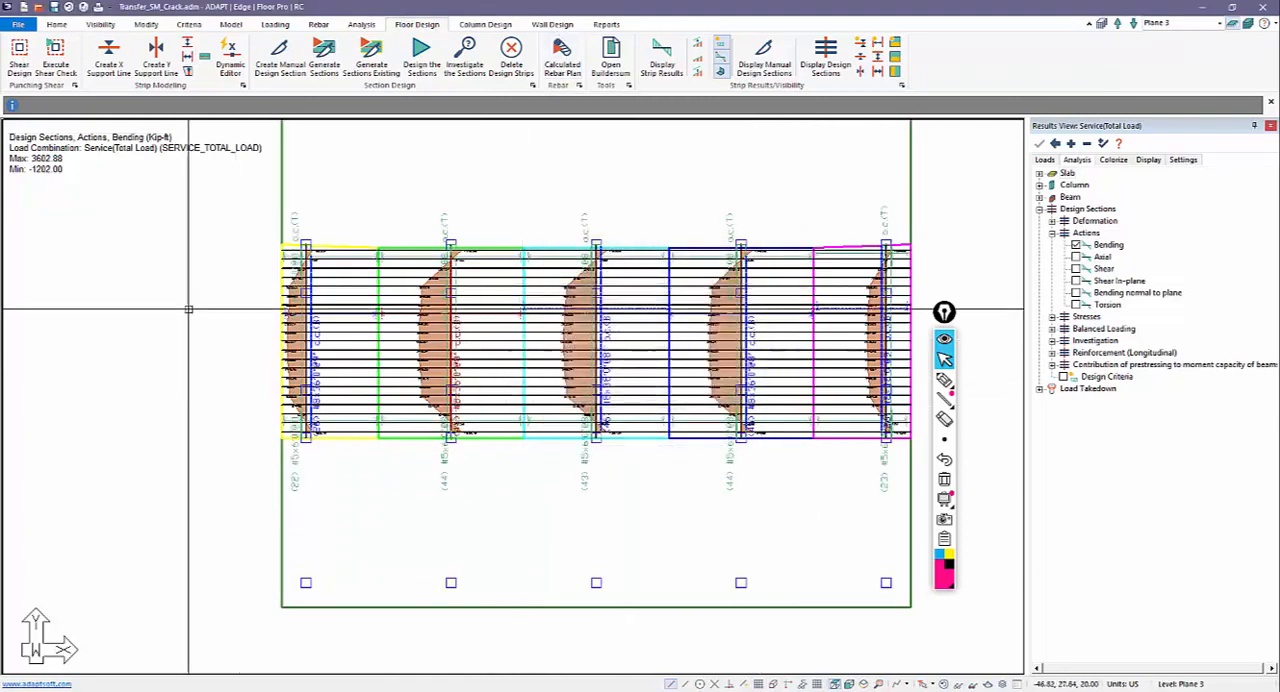
pyautogui.scroll(-2, 605, 470)
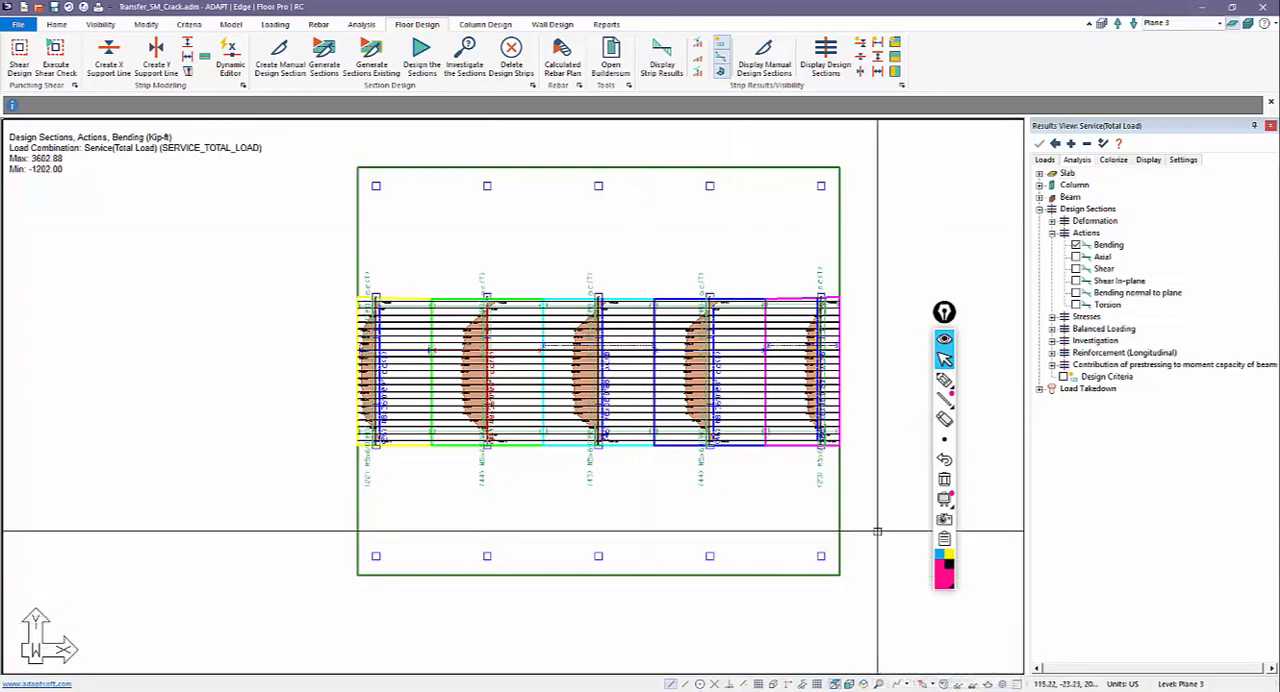
# Step: Clear the design display, show all levels in isometric view, and mesh the slabs with a suggested cell size of 5 ft
pyautogui.click(943, 684)
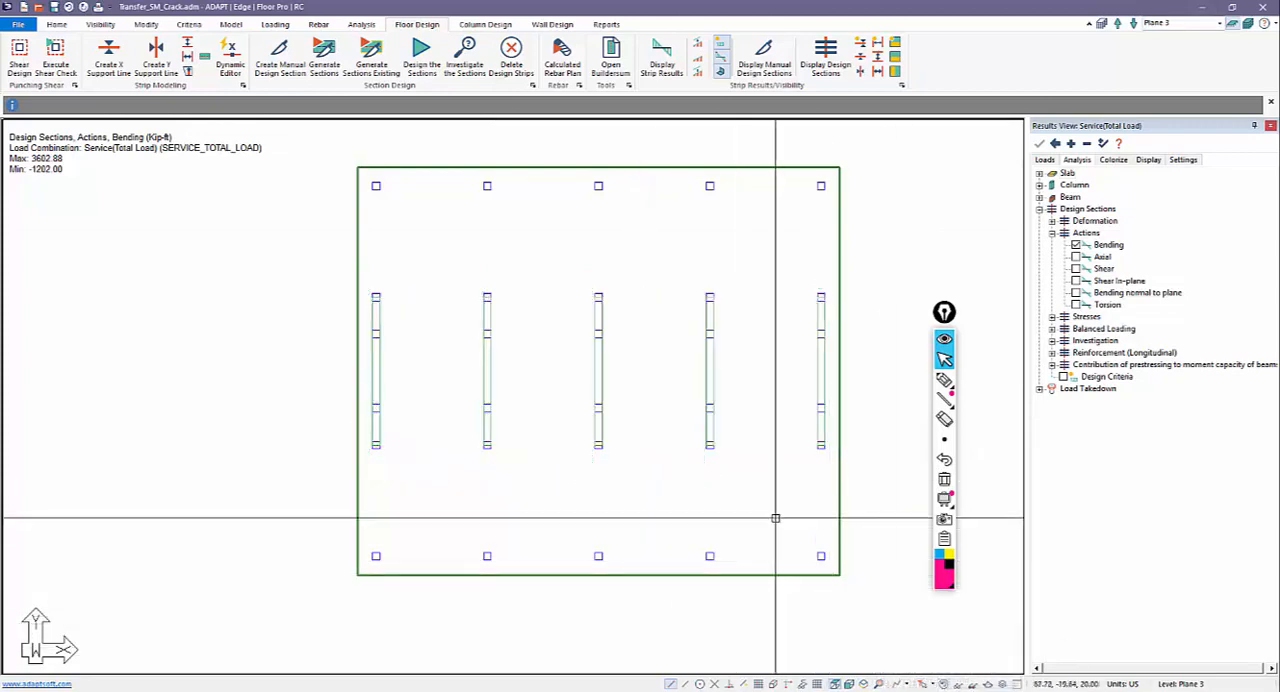
pyautogui.click(862, 684)
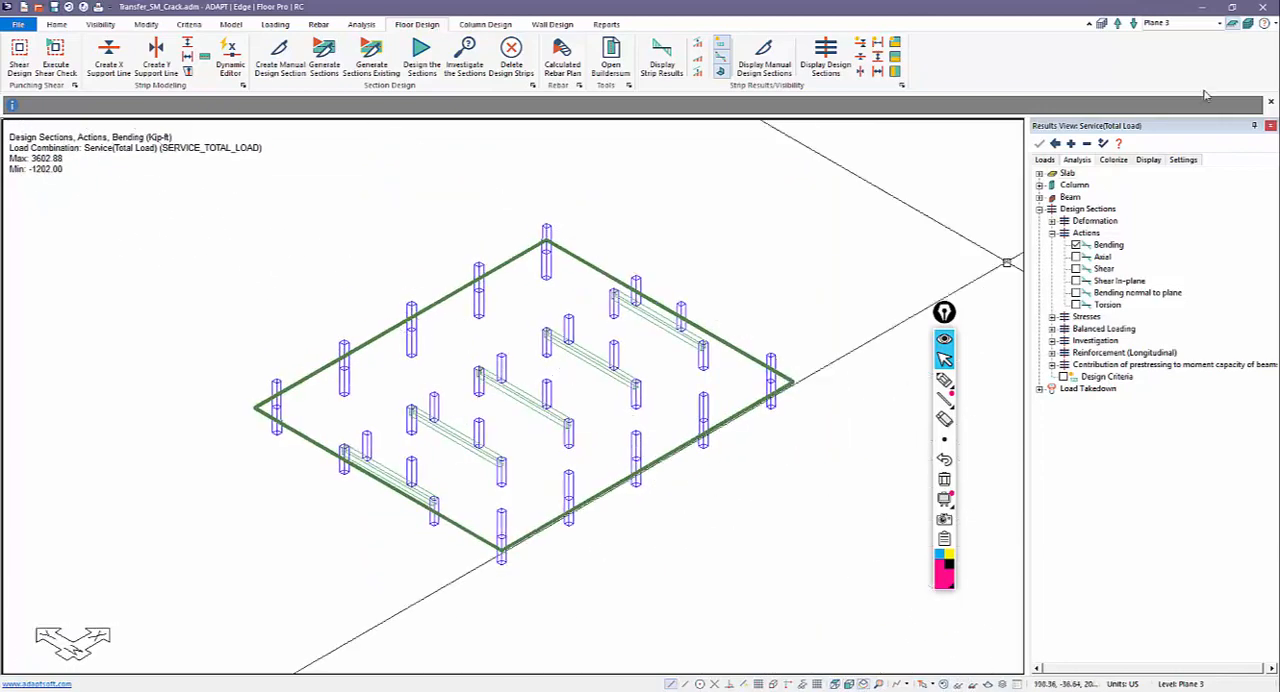
pyautogui.click(1248, 24)
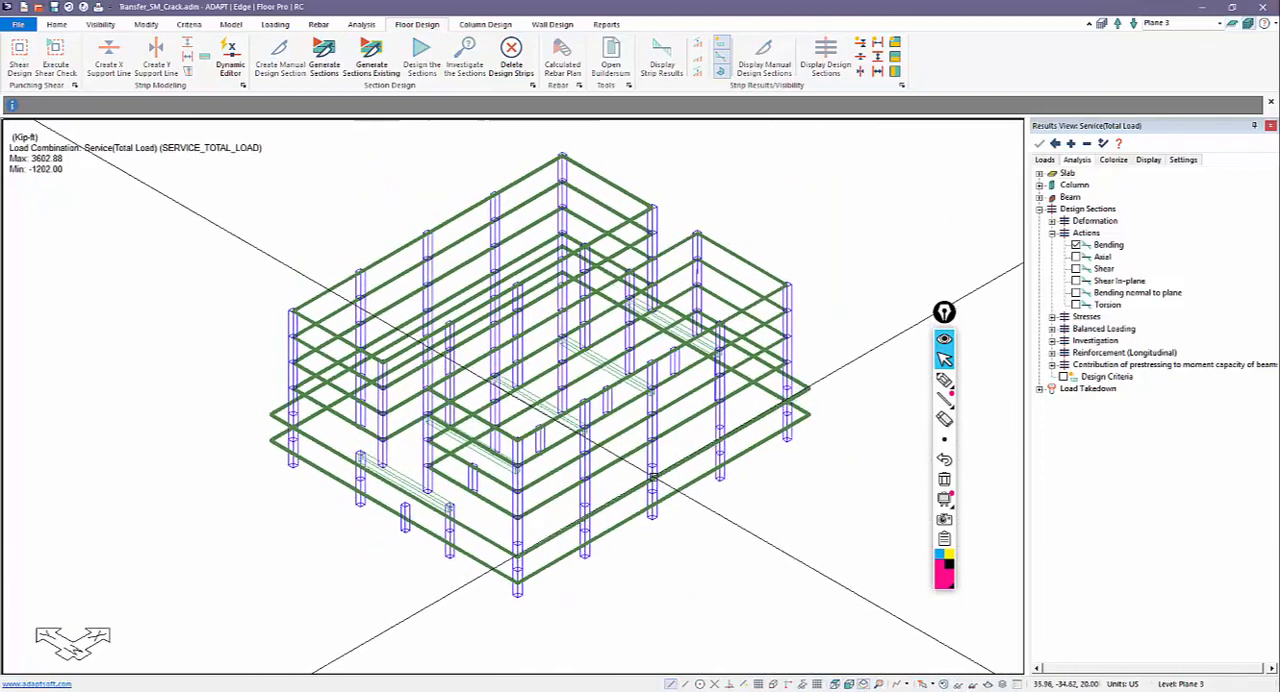
pyautogui.click(361, 24)
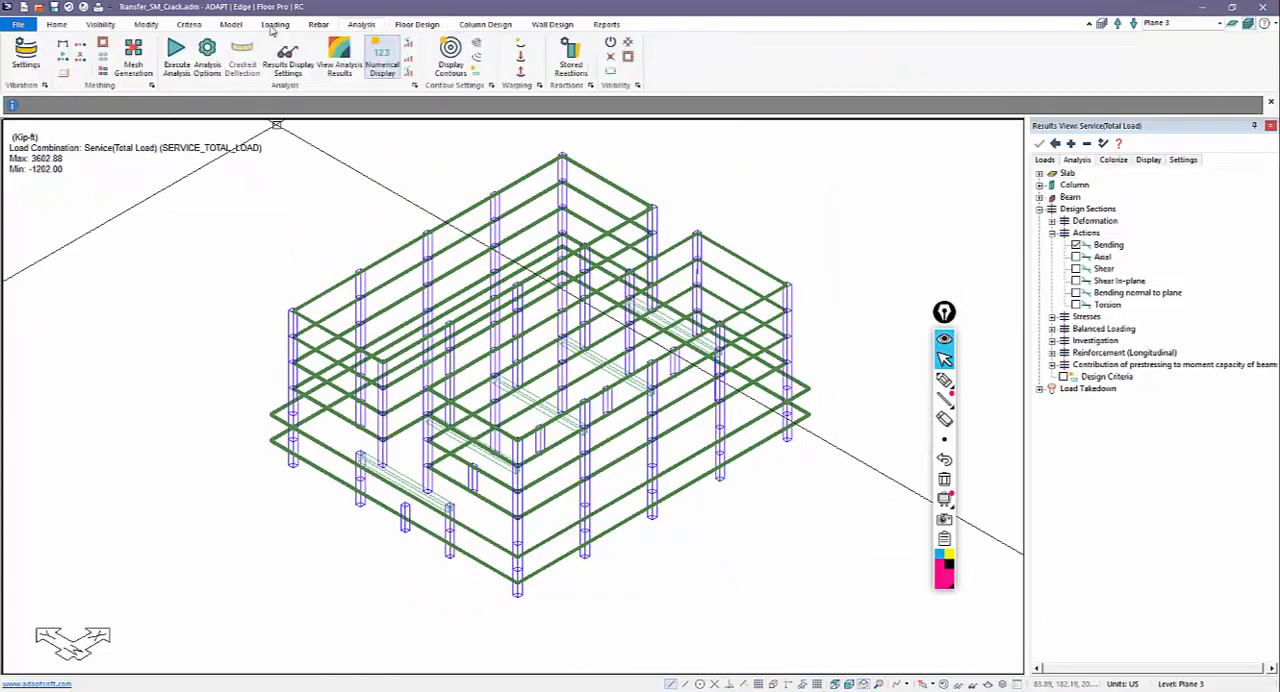
pyautogui.click(133, 57)
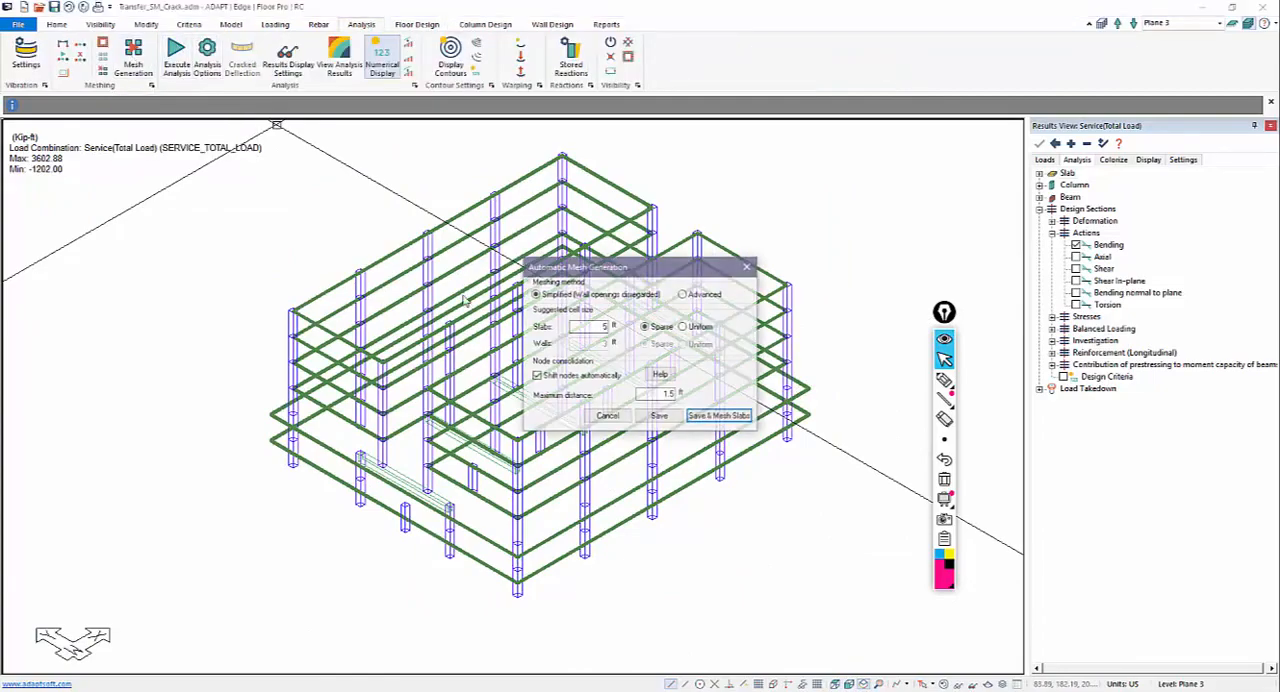
pyautogui.click(716, 415)
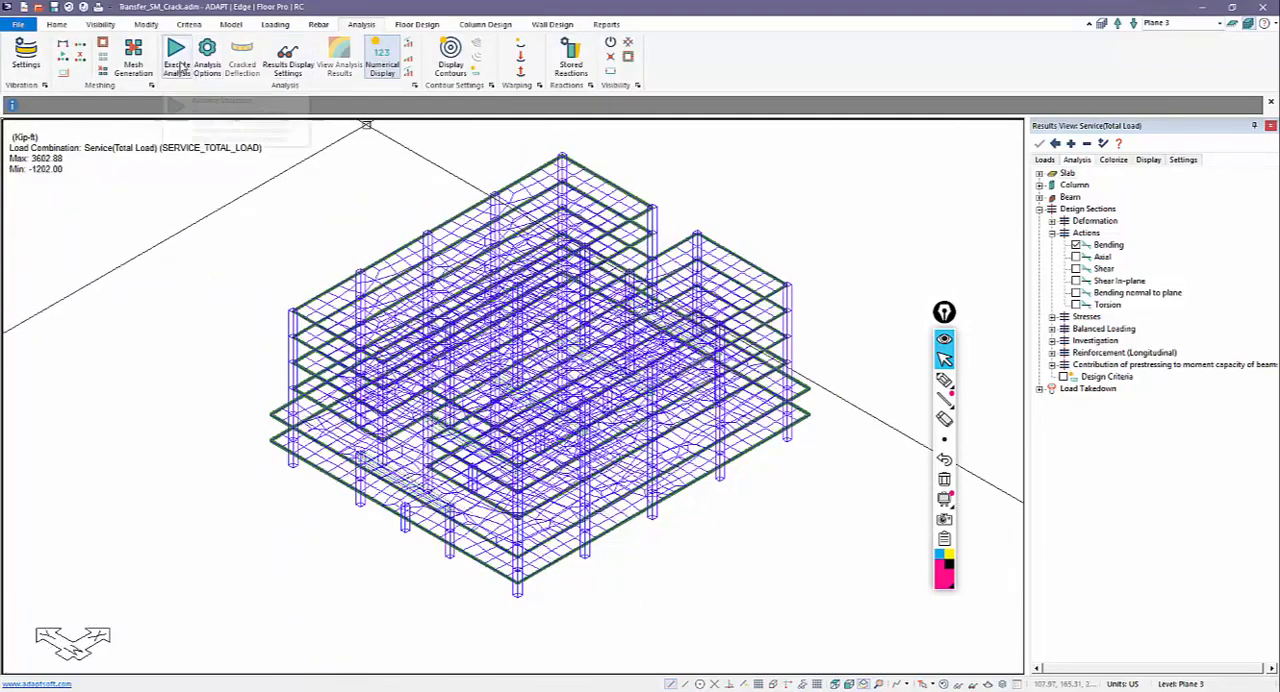
# Step: Analyze the full multi-level structure for all four load combinations with the Uncracked stiffness modifiers and save the solution
pyautogui.click(207, 55)
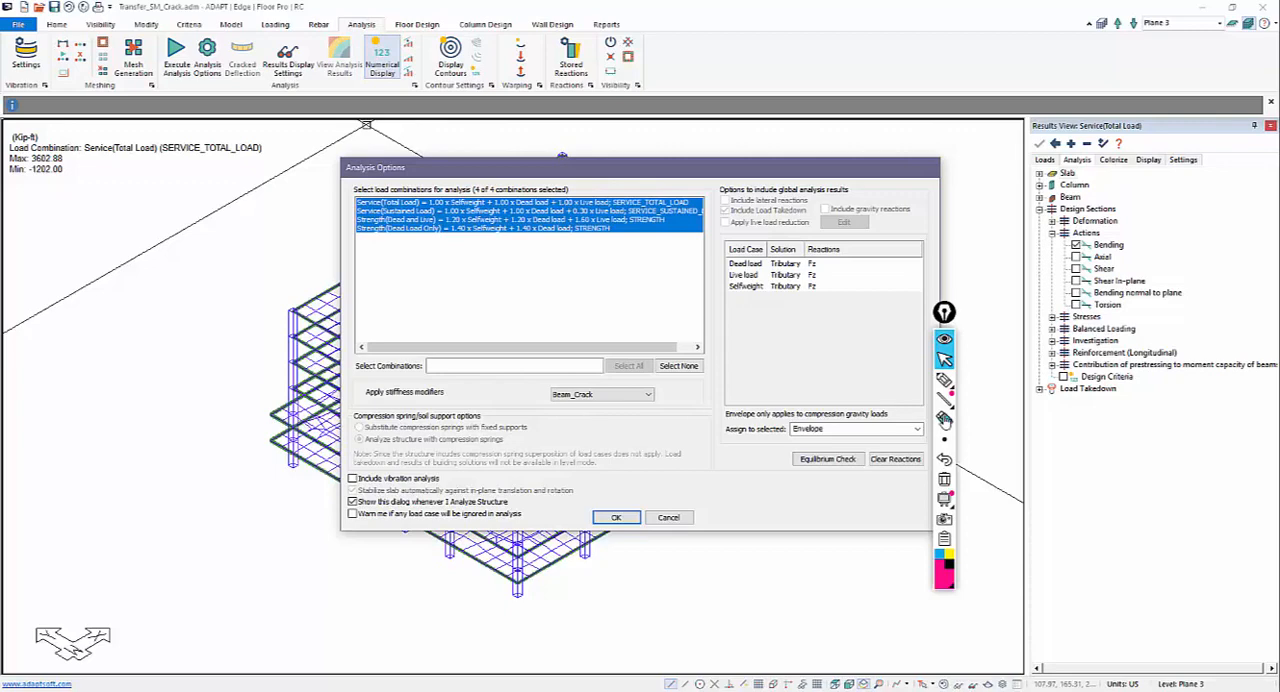
pyautogui.click(601, 396)
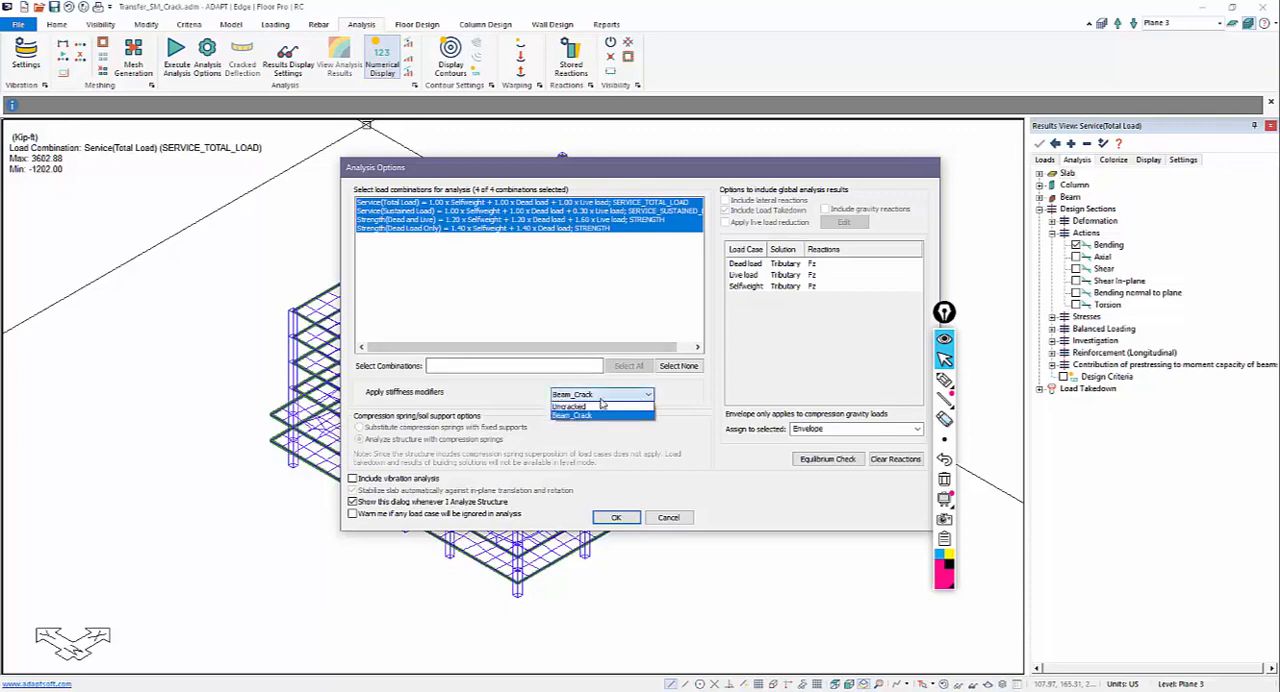
pyautogui.click(595, 408)
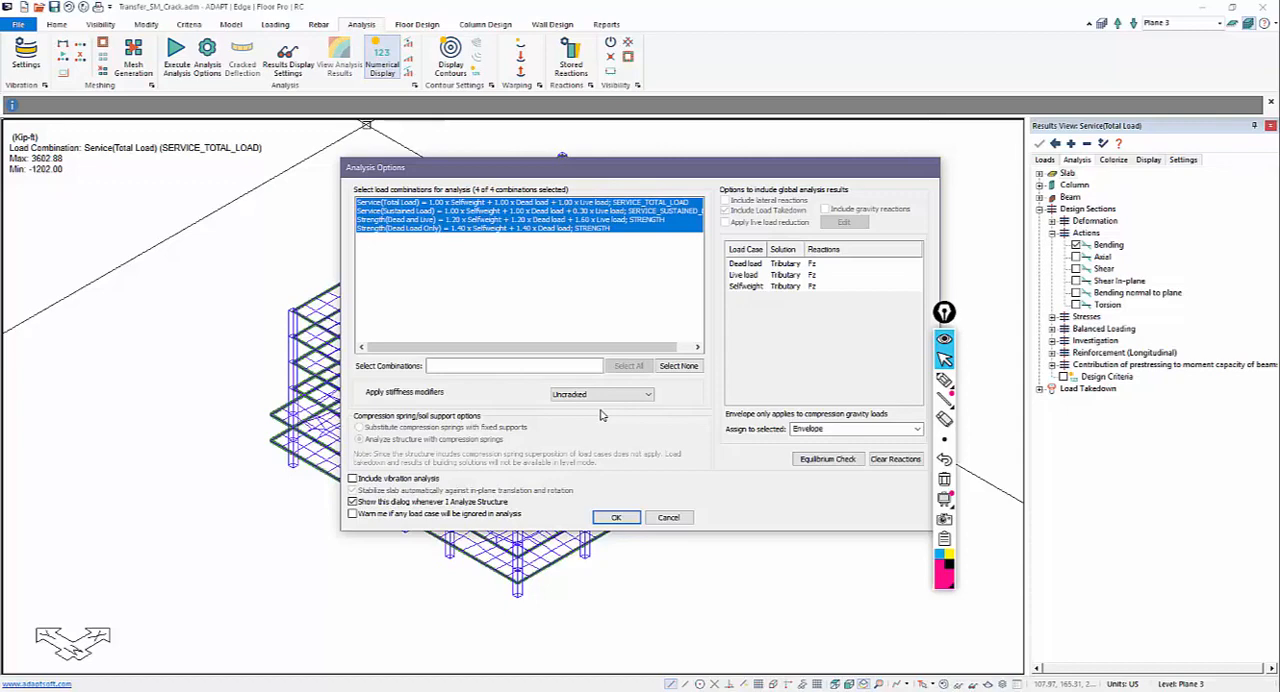
pyautogui.click(605, 396)
pyautogui.click(605, 412)
pyautogui.moveTo(621, 173); pyautogui.dragTo(955, 163)
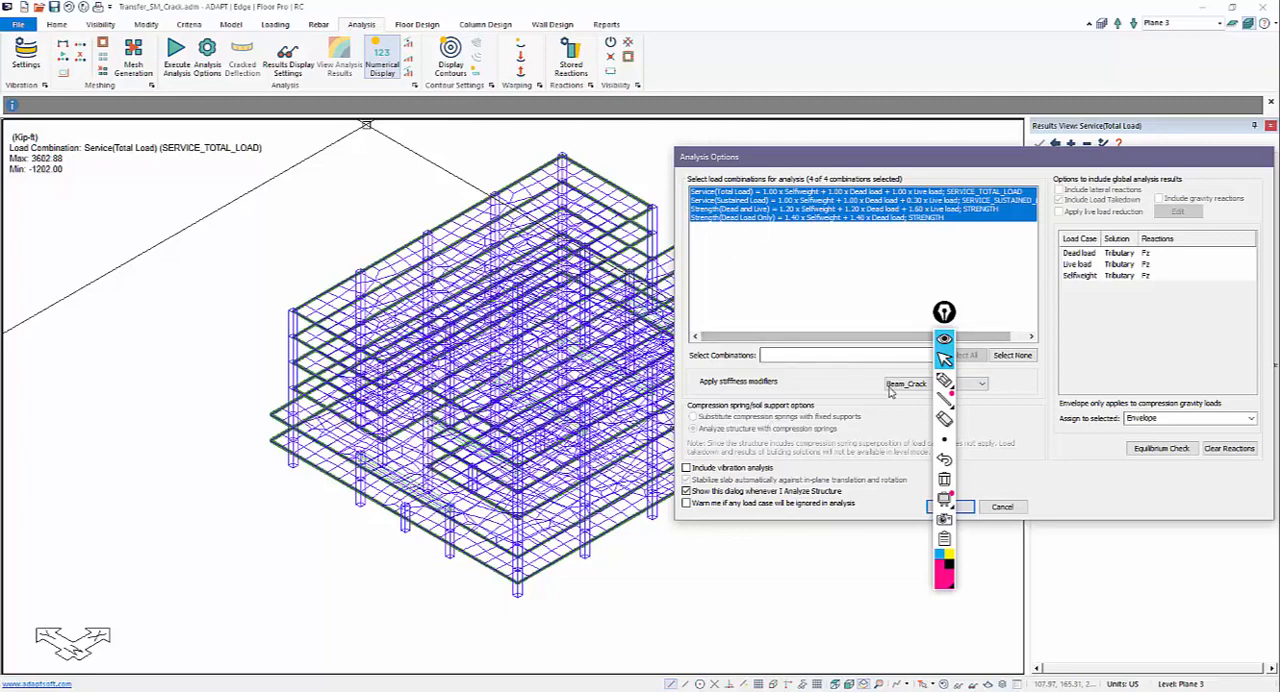
pyautogui.moveTo(945, 312); pyautogui.dragTo(1096, 570)
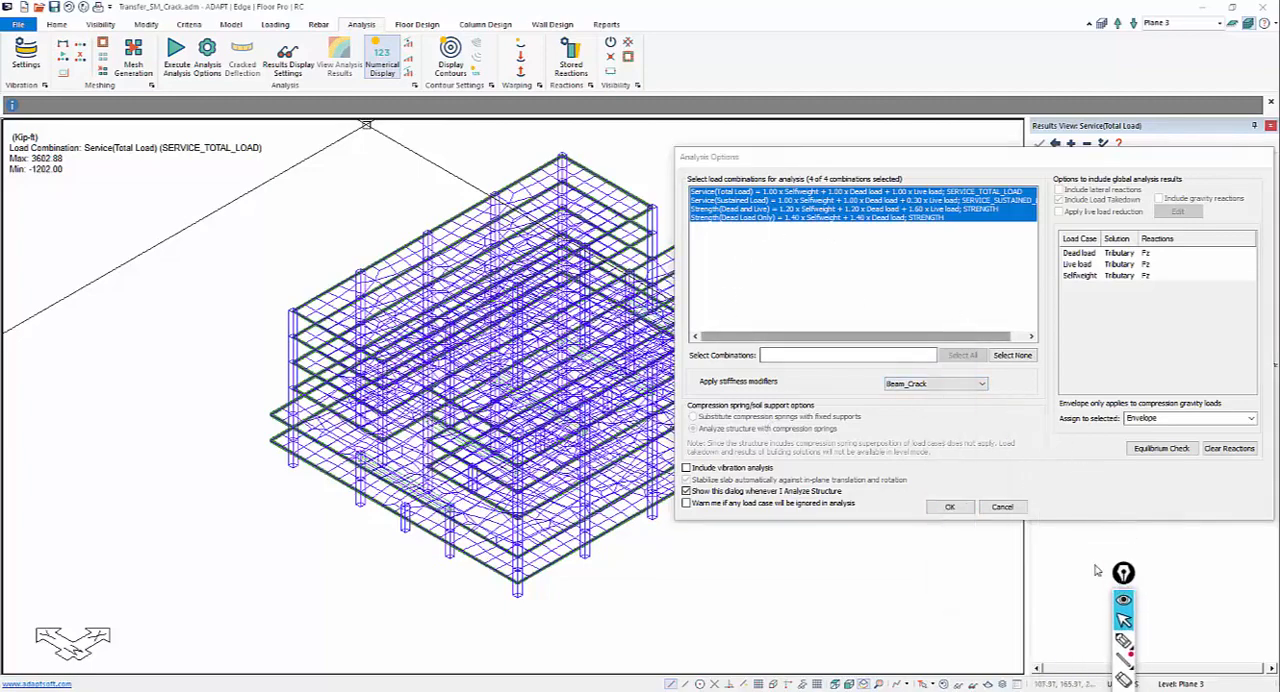
pyautogui.click(950, 385)
pyautogui.click(915, 400)
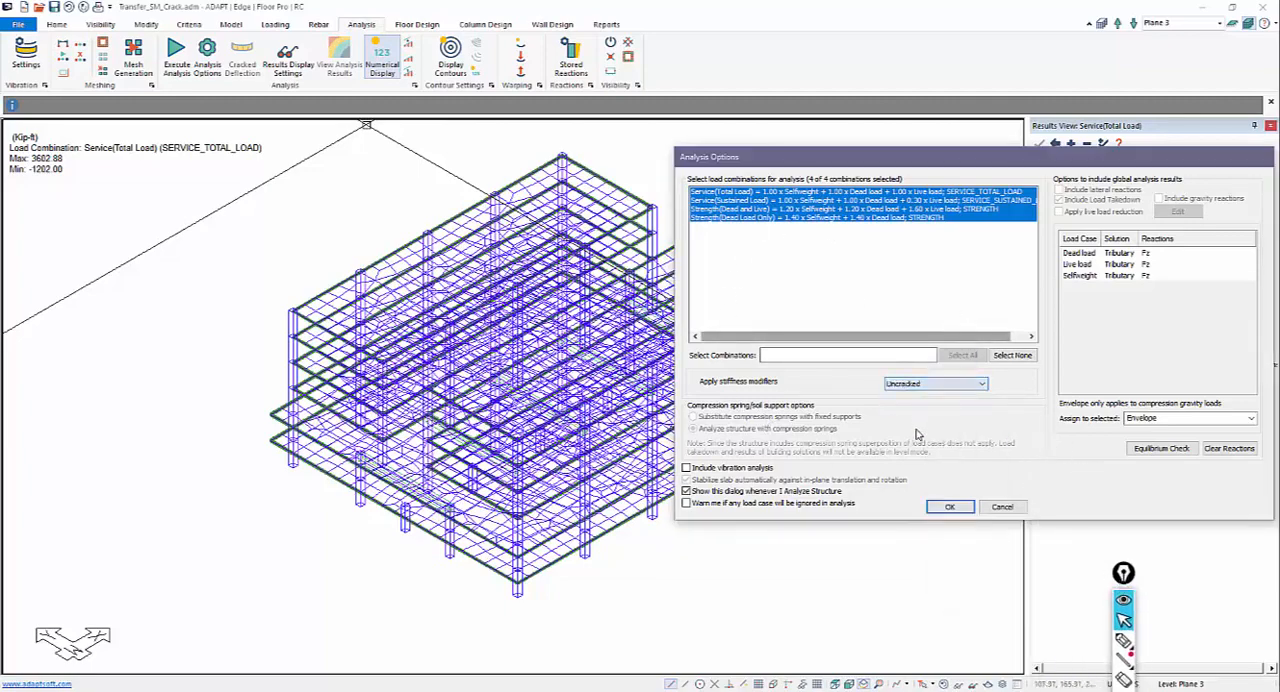
pyautogui.click(950, 507)
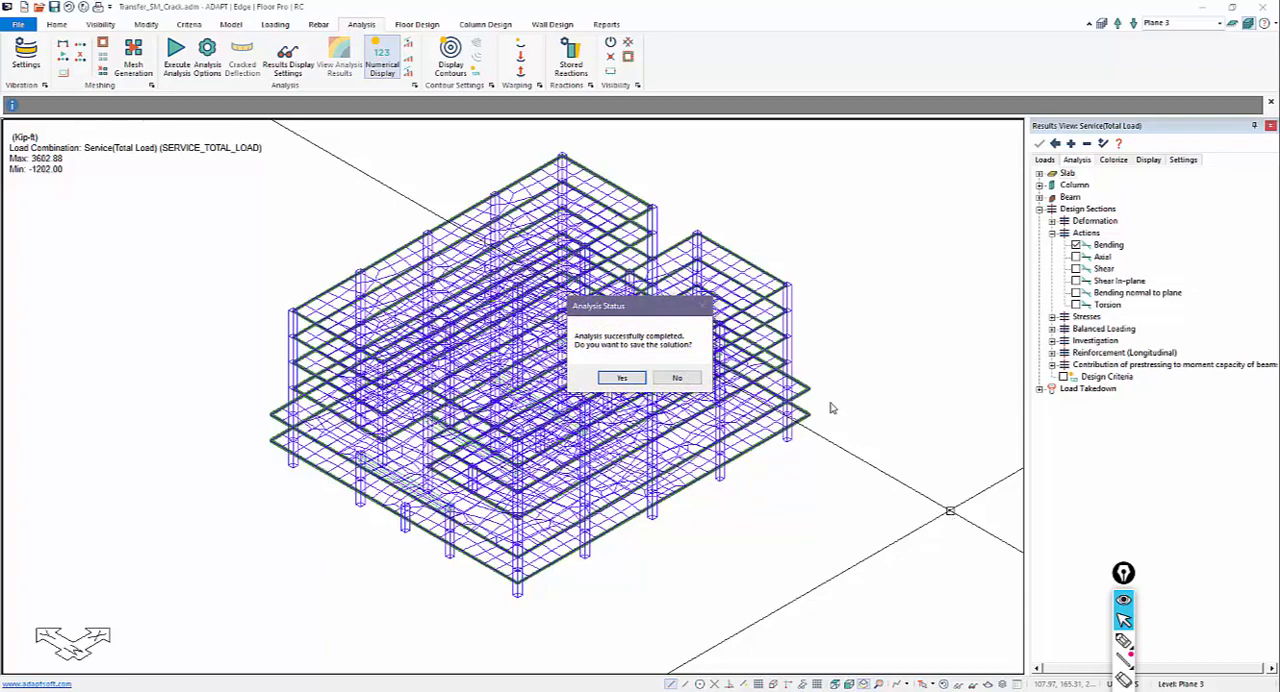
pyautogui.click(636, 379)
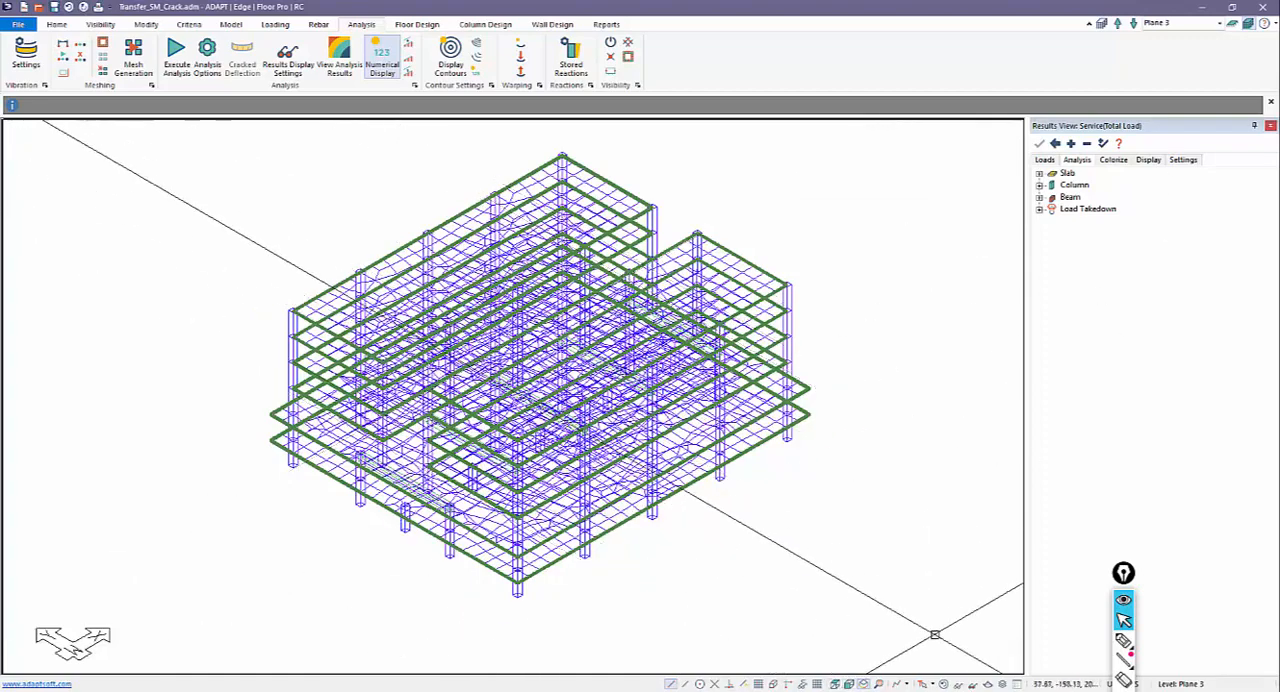
# Step: Isolate Plane 3 without the mesh, generate its support line design sections, design them, and save the results
pyautogui.click(944, 685)
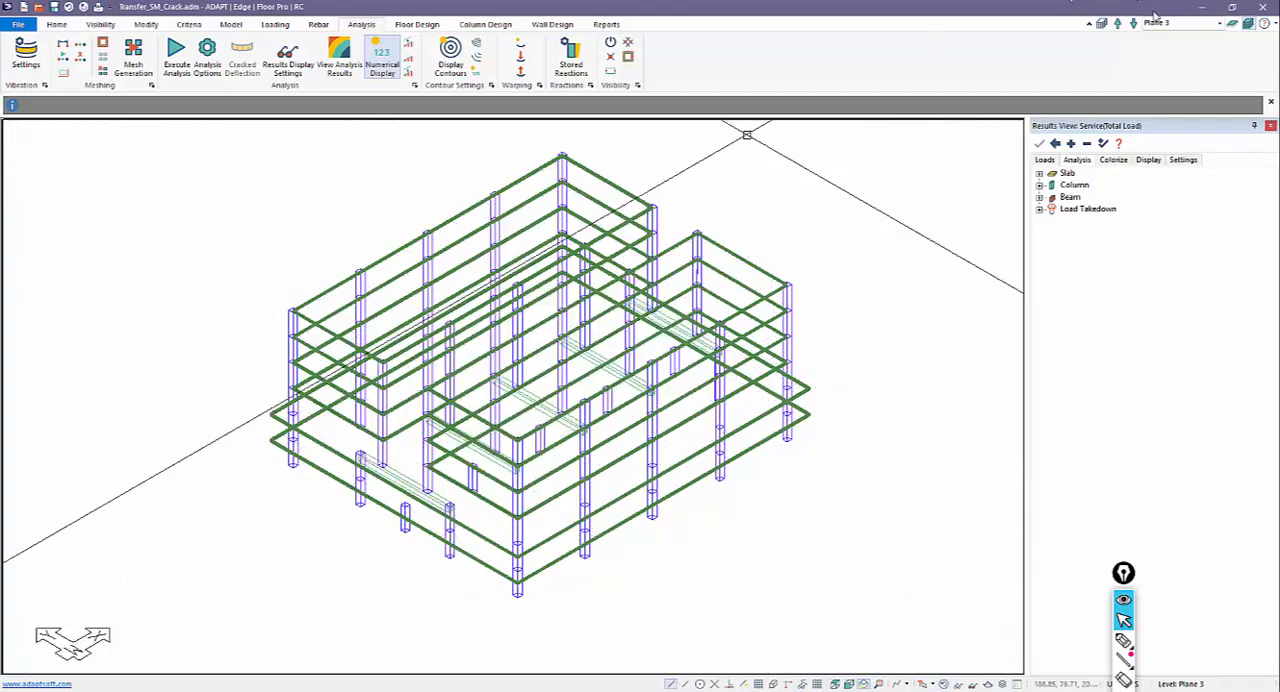
pyautogui.click(1233, 24)
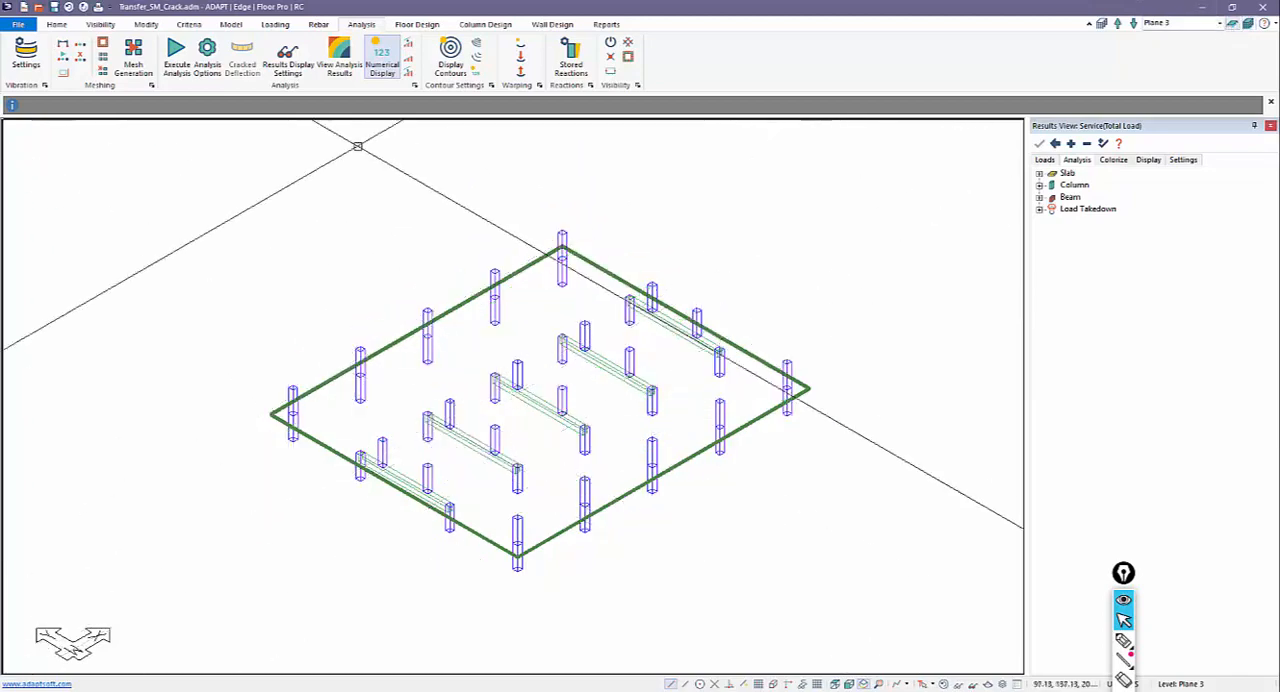
pyautogui.click(430, 25)
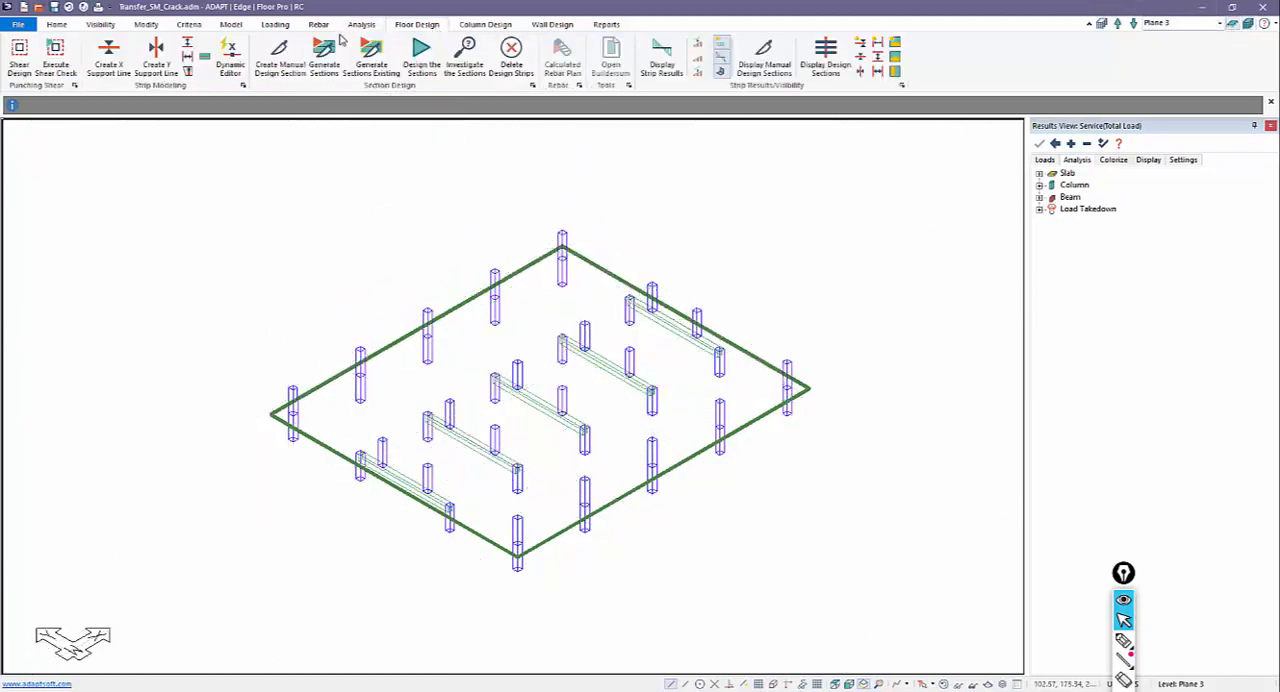
pyautogui.click(325, 55)
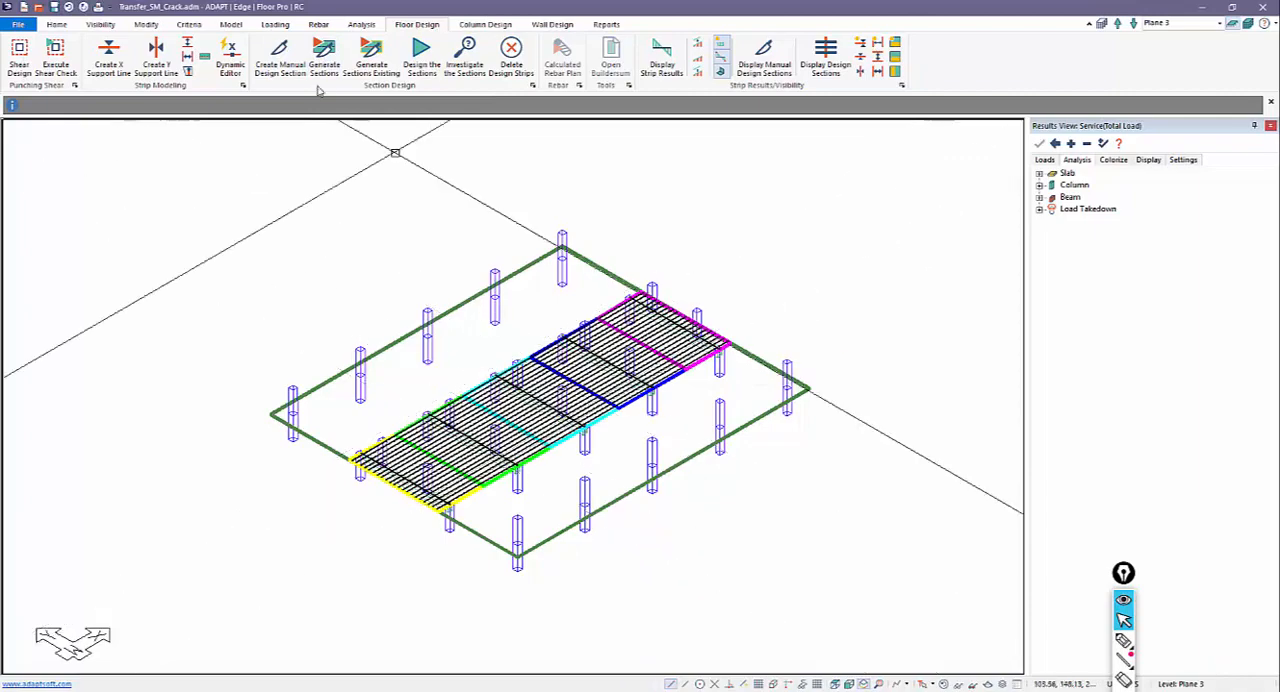
pyautogui.click(424, 60)
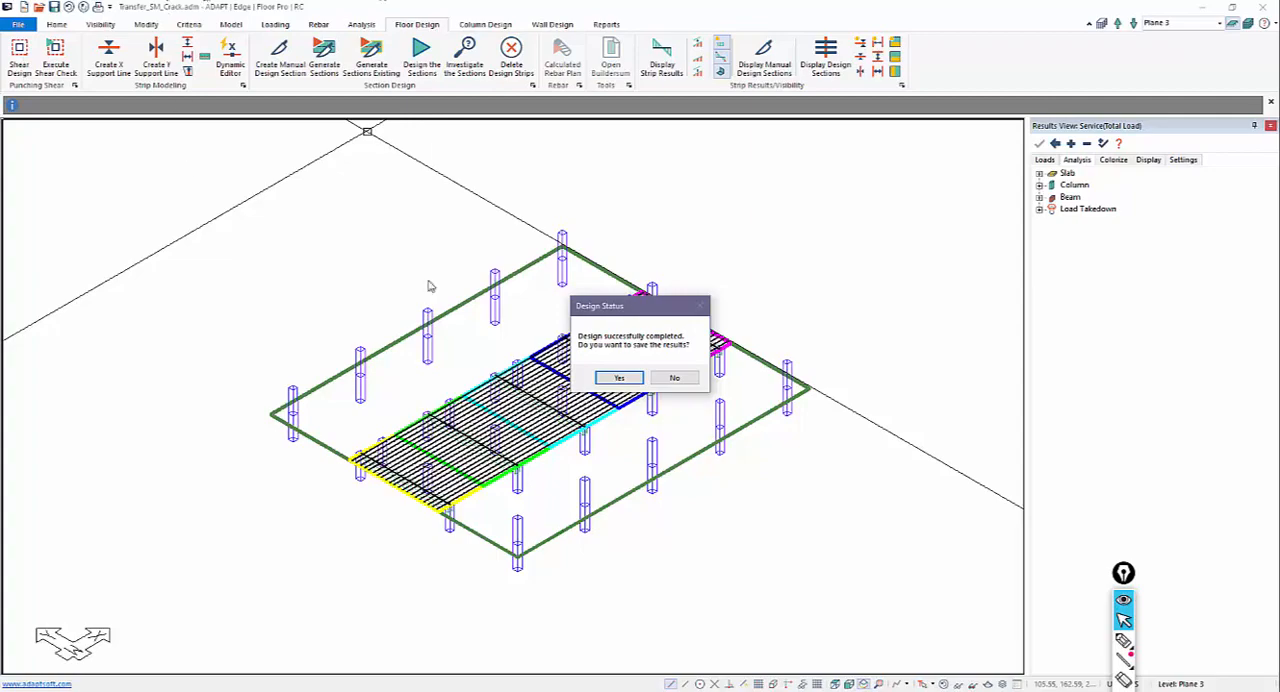
pyautogui.click(630, 380)
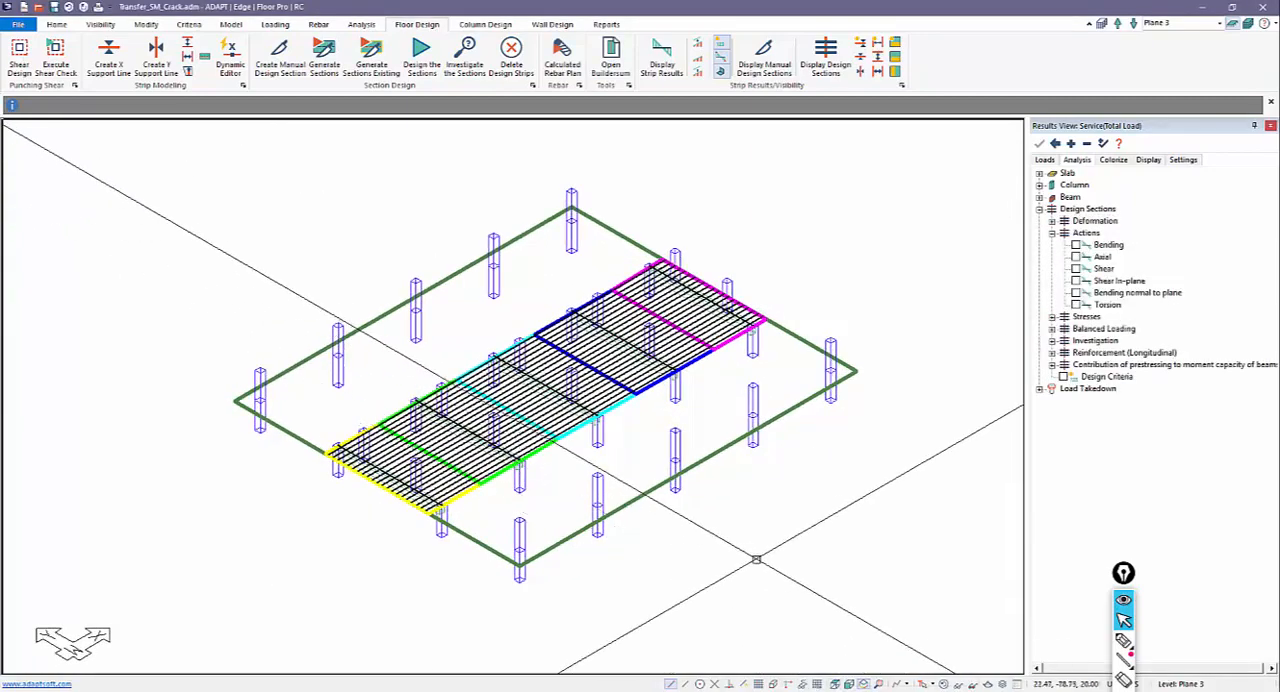
# Step: Display the design sections' bending actions in plan view and generate the Envelope rebar plan with calculated lengths along the support lines
pyautogui.click(833, 684)
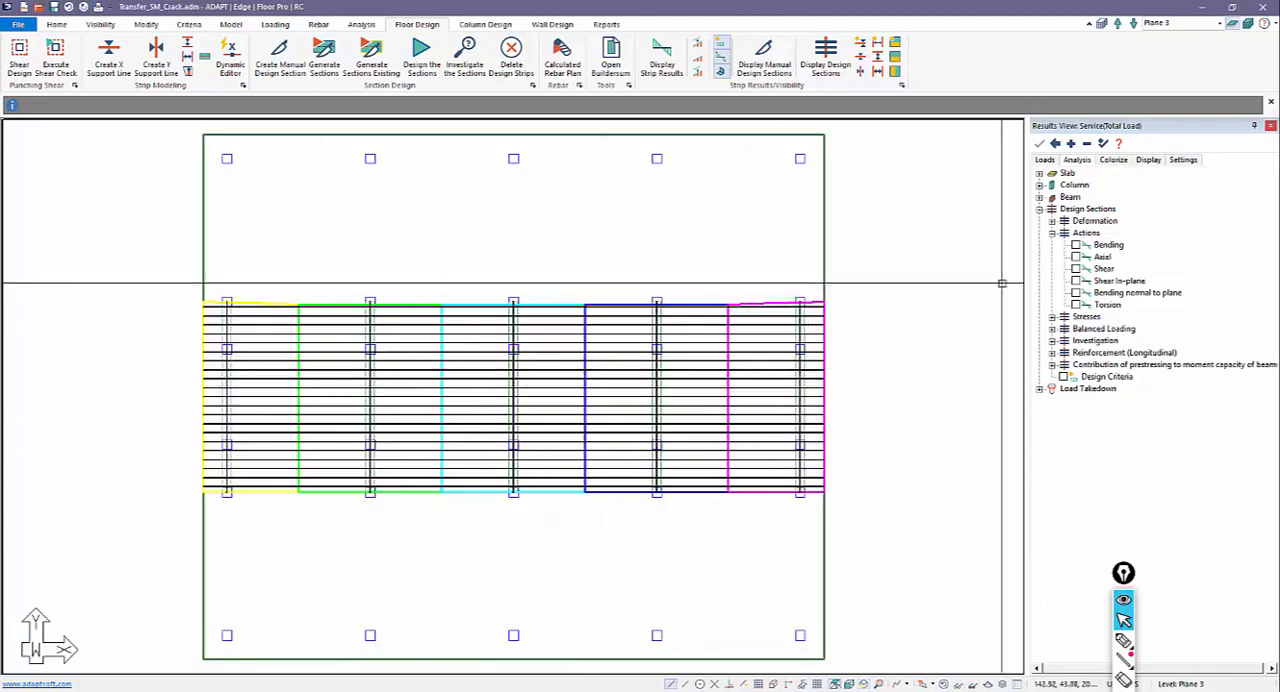
pyautogui.click(1076, 245)
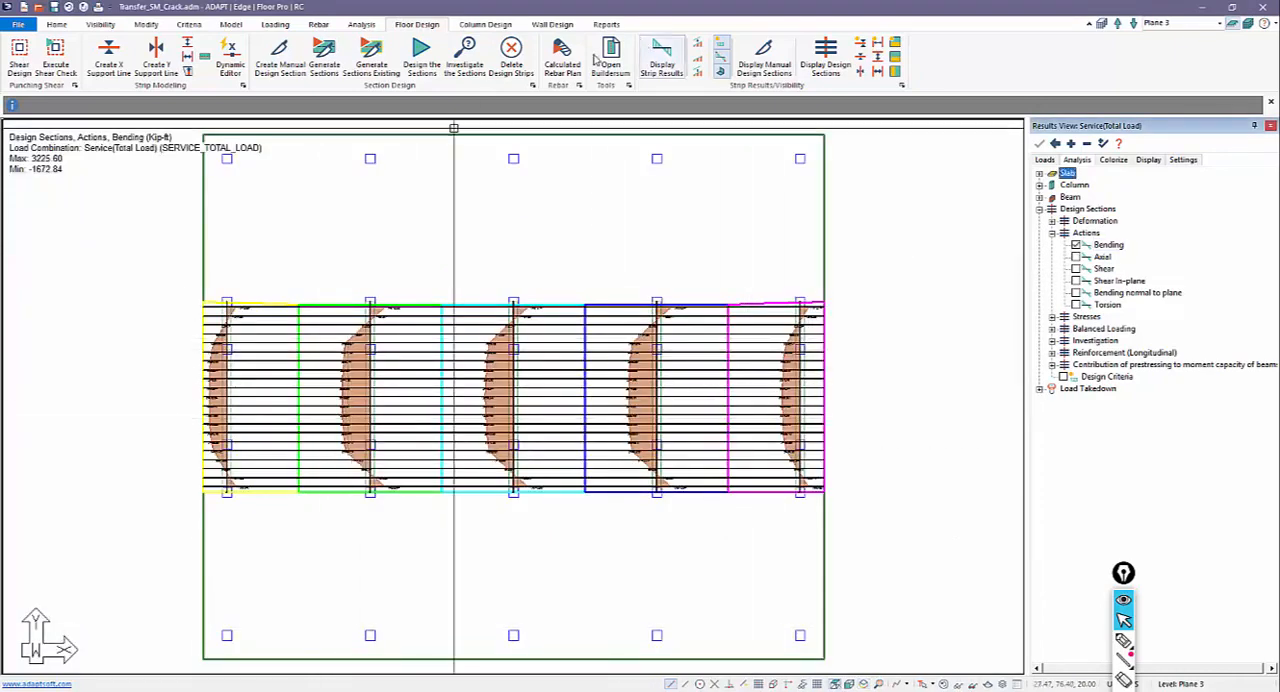
pyautogui.click(557, 62)
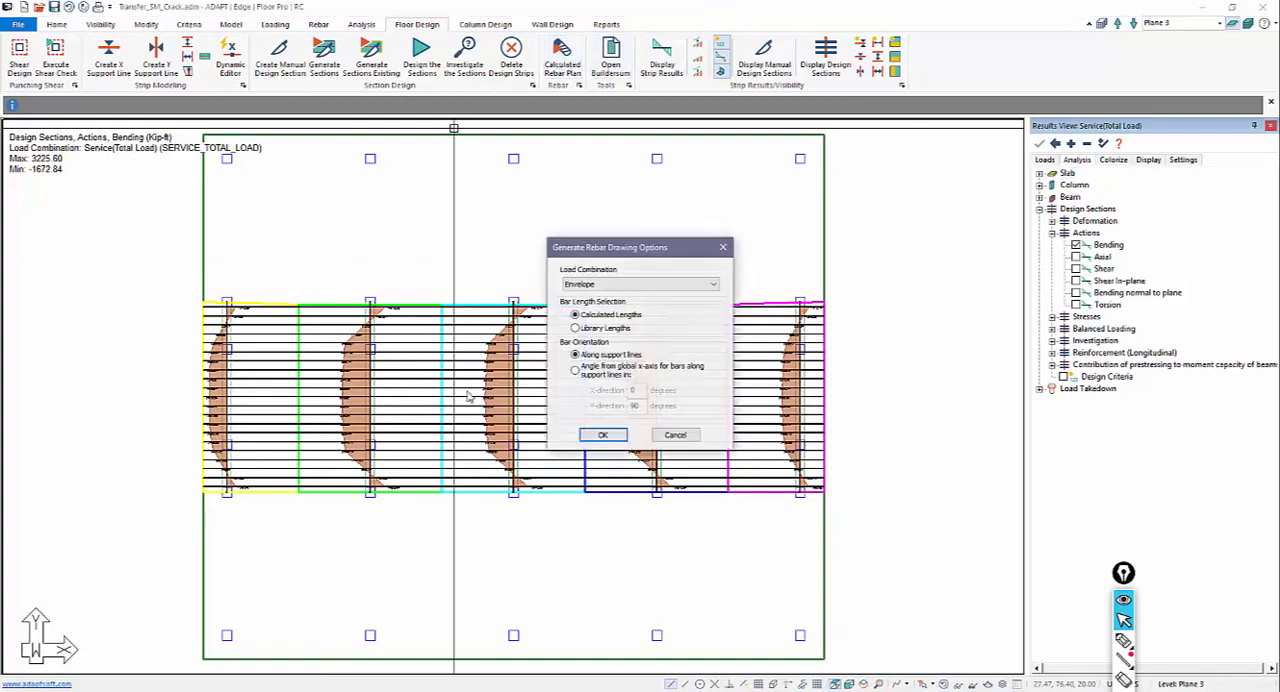
pyautogui.click(598, 432)
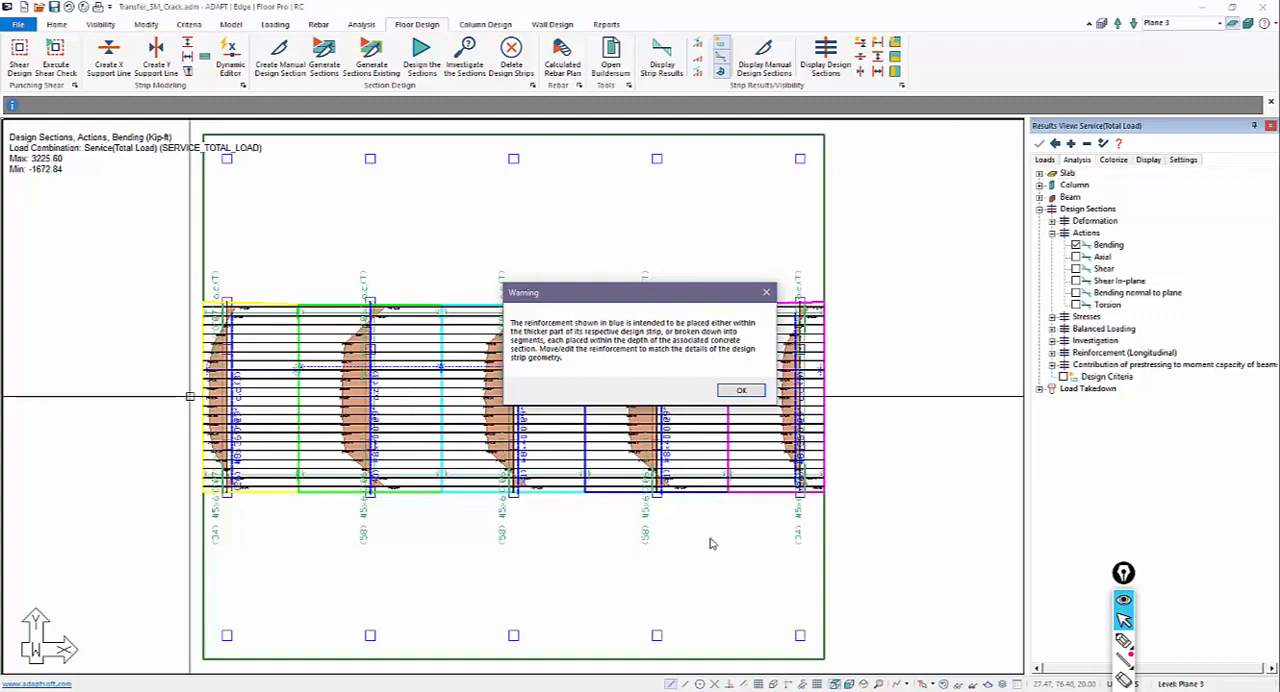
pyautogui.click(740, 390)
pyautogui.scroll(-2, 734, 540)
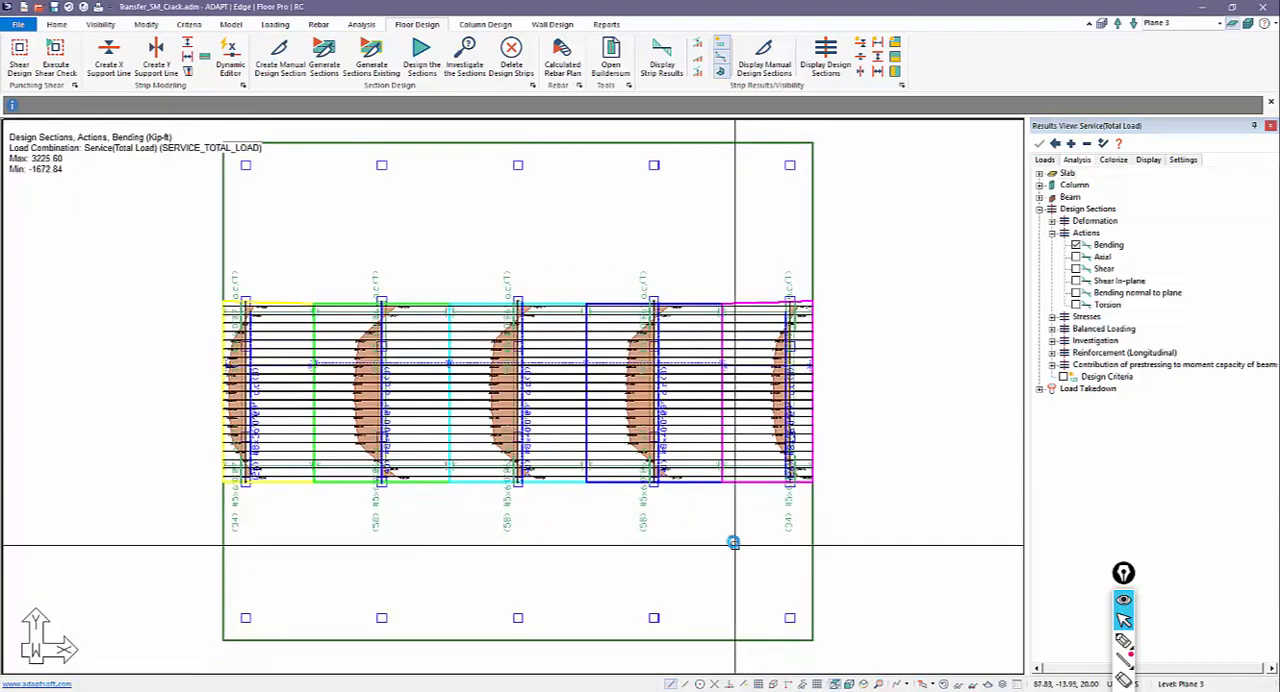
# Step: Show Plane 3 in isometric view and hide the design strips and reinforcement
pyautogui.click(862, 684)
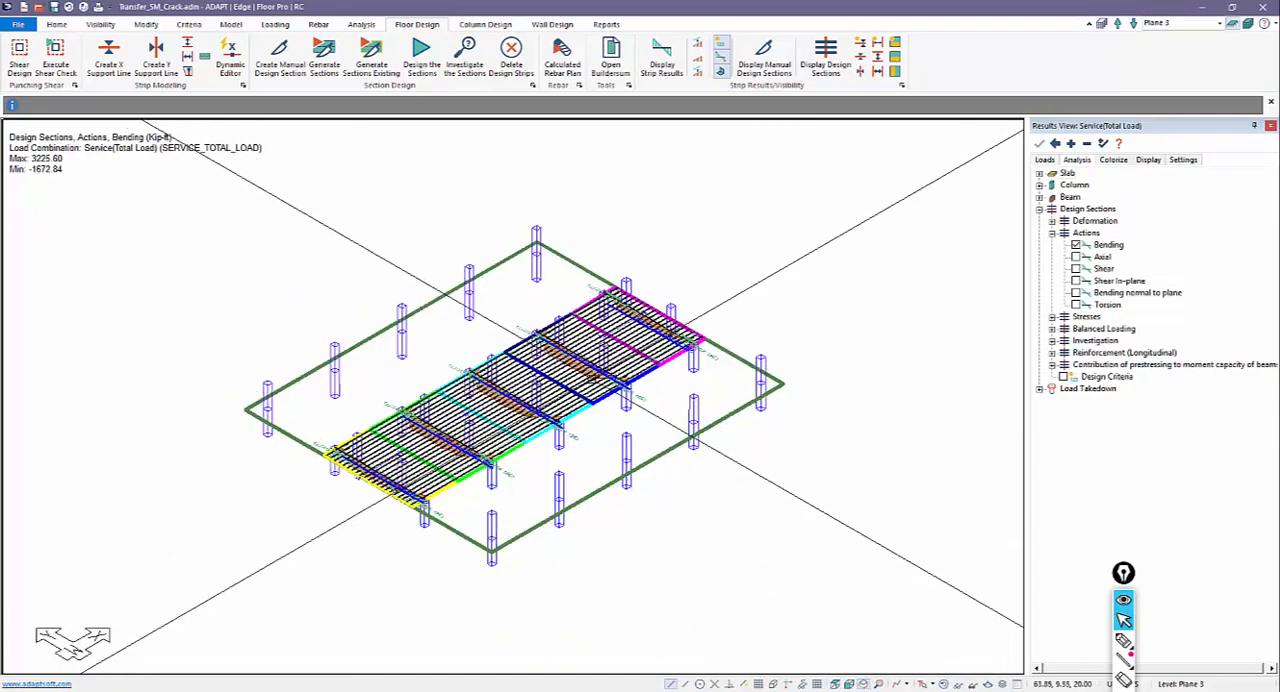
pyautogui.moveTo(623, 406); pyautogui.dragTo(632, 417, button='middle')
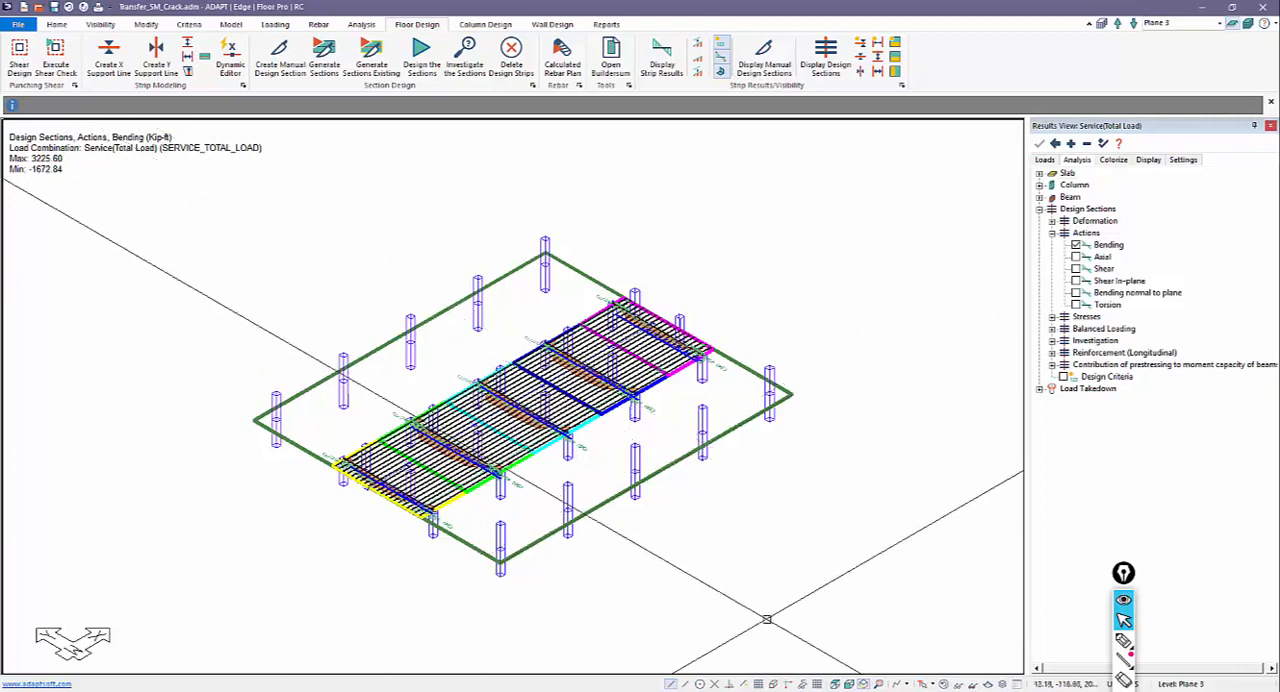
pyautogui.click(943, 685)
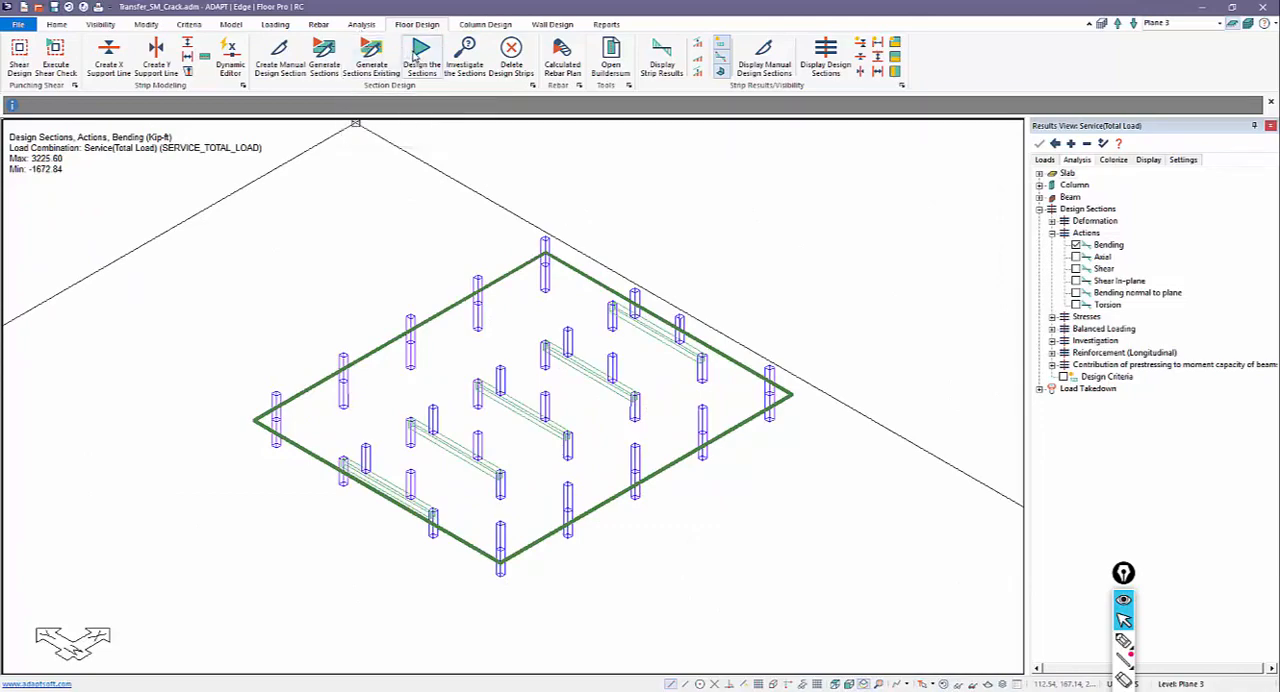
# Step: Set up a Plane 3 analysis with load takedown included, taking the Dead load reactions from the Uncracked solution
pyautogui.click(355, 25)
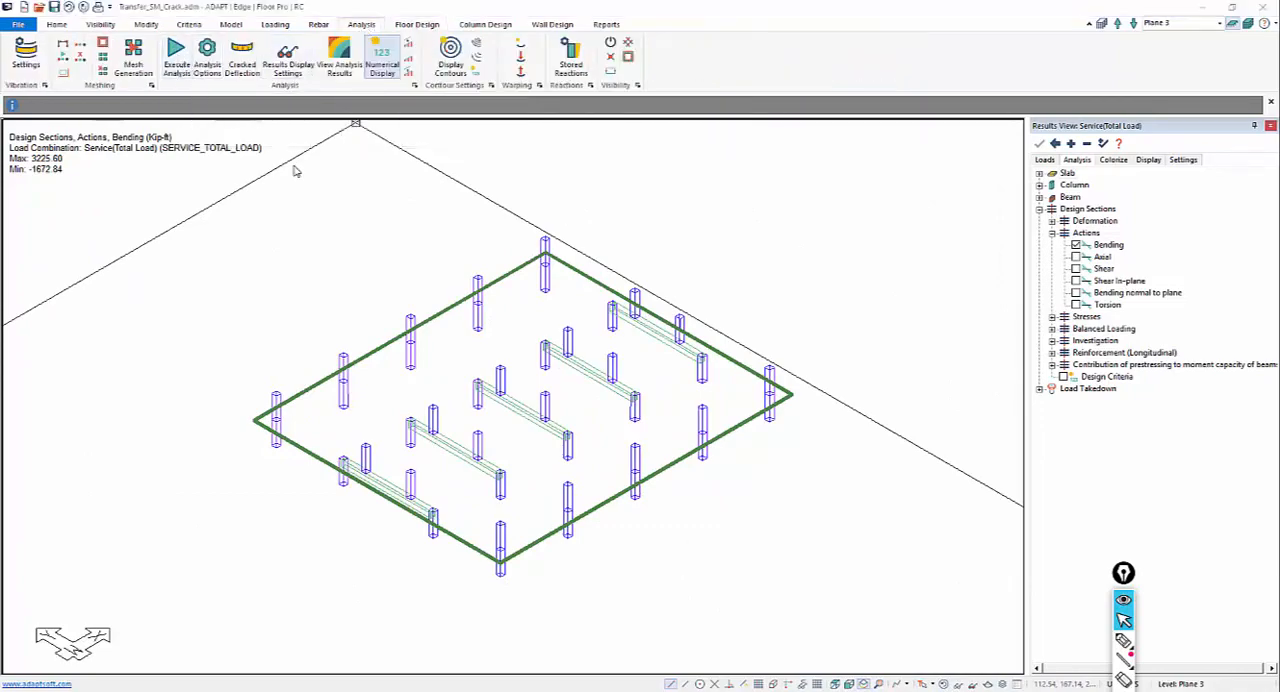
pyautogui.click(572, 397)
pyautogui.click(570, 416)
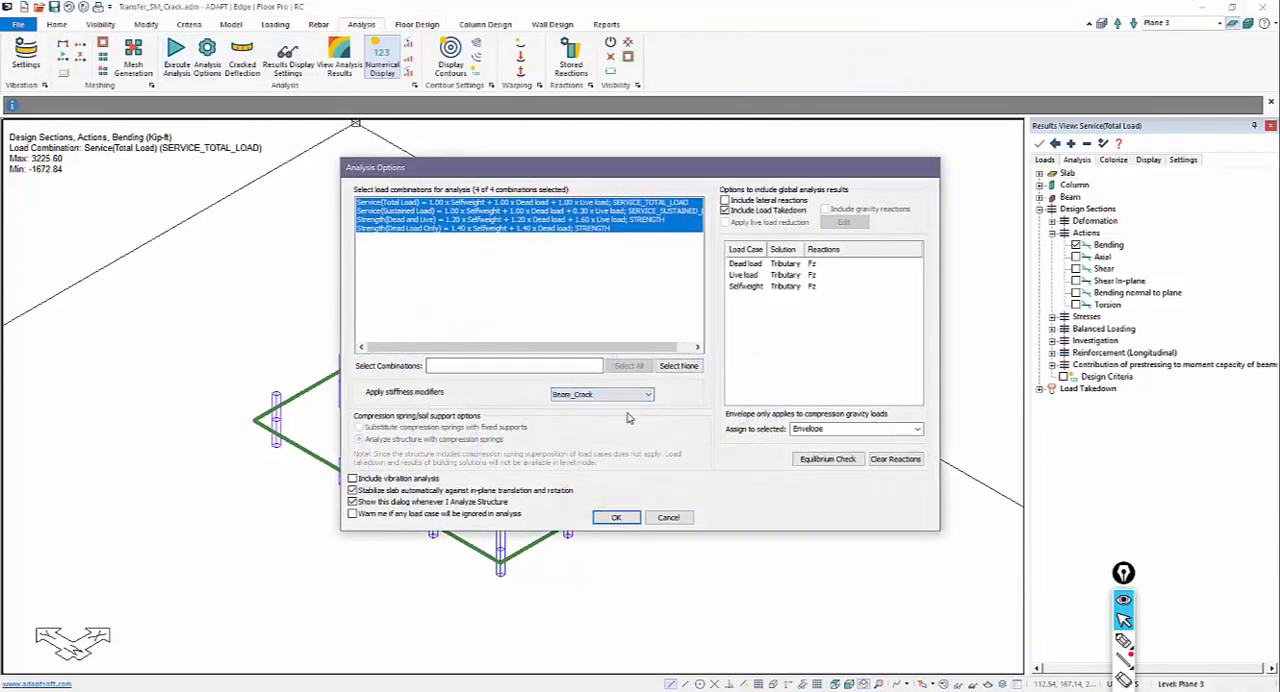
pyautogui.click(745, 265)
pyautogui.click(785, 263)
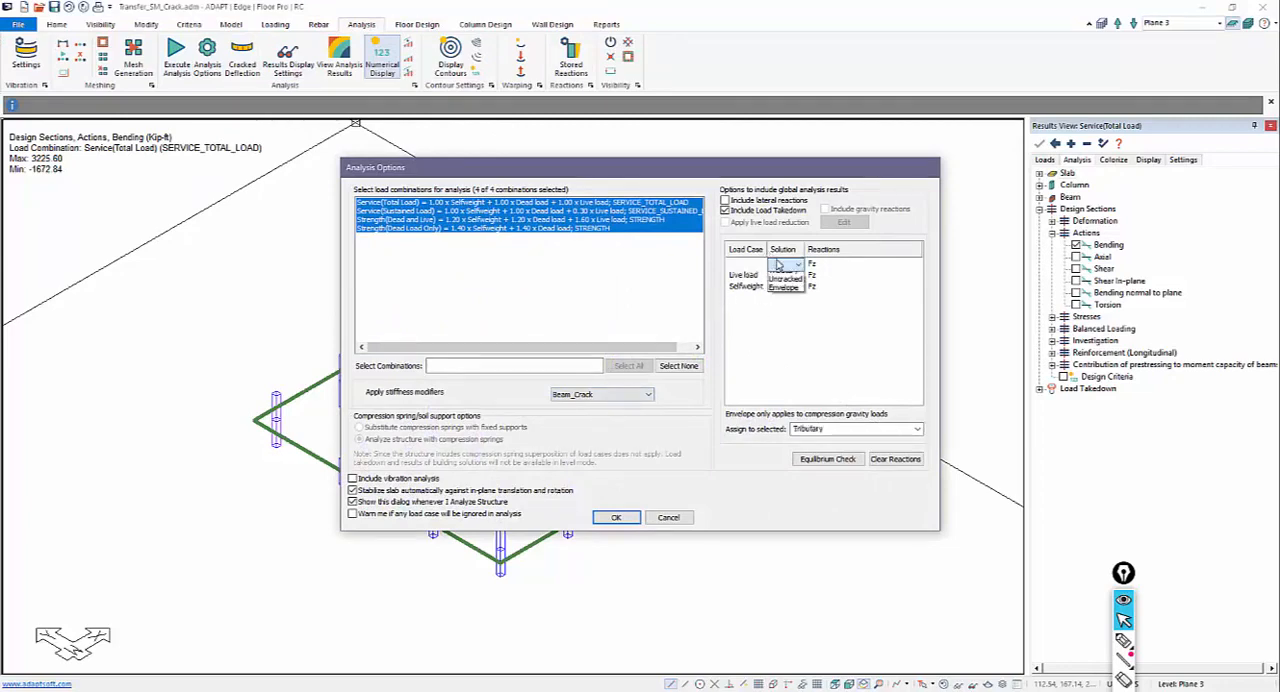
pyautogui.click(797, 264)
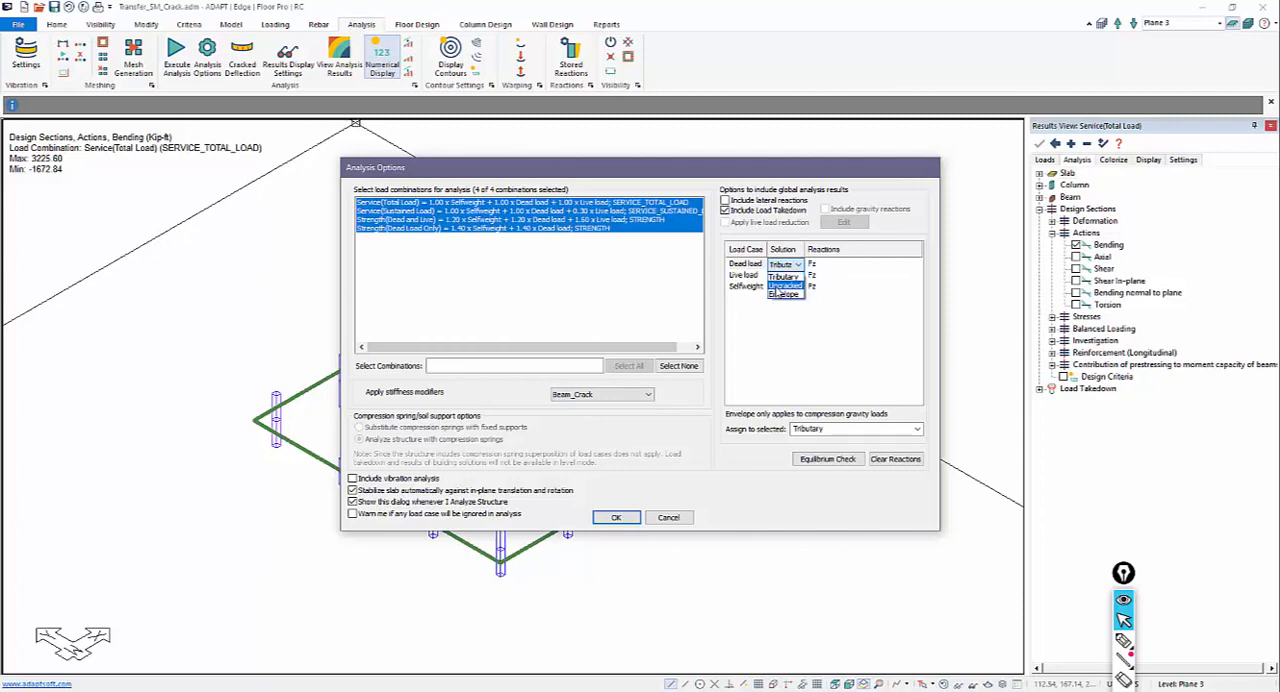
pyautogui.click(777, 287)
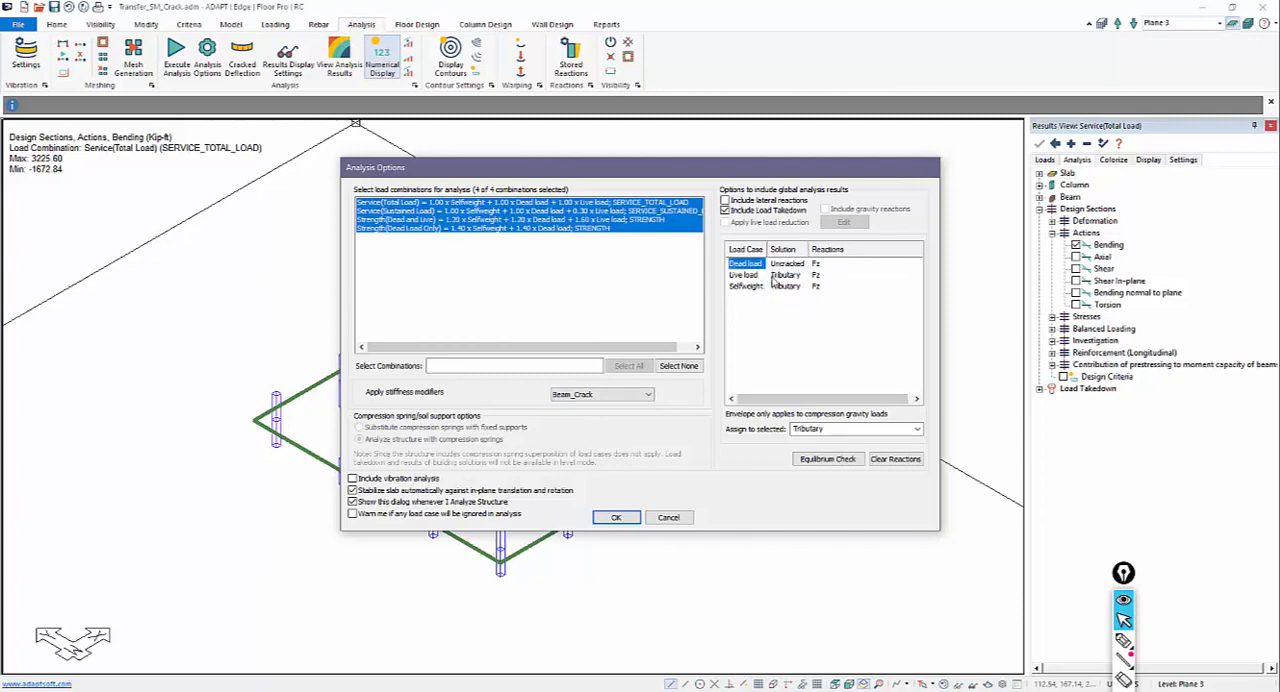
# Step: Set the load takedown solution for both the Live load and Selfweight cases to Uncracked
pyautogui.click(744, 275)
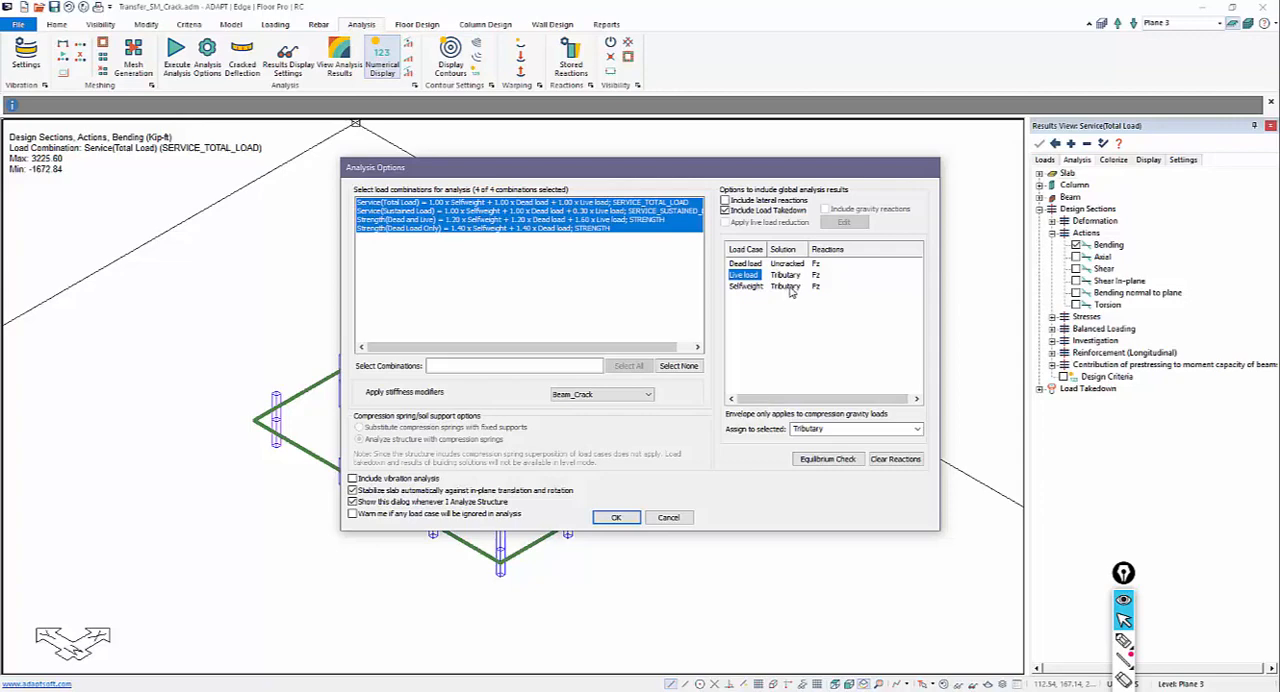
pyautogui.click(790, 276)
pyautogui.click(790, 276)
pyautogui.click(790, 276)
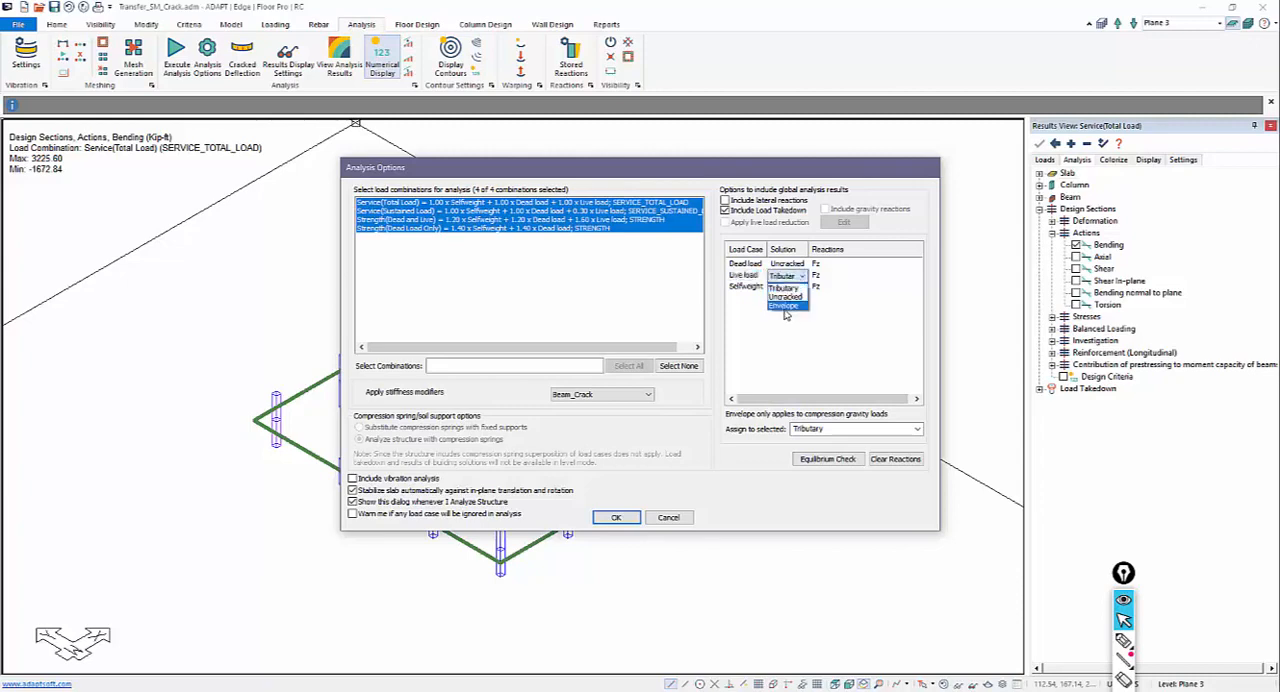
pyautogui.click(785, 296)
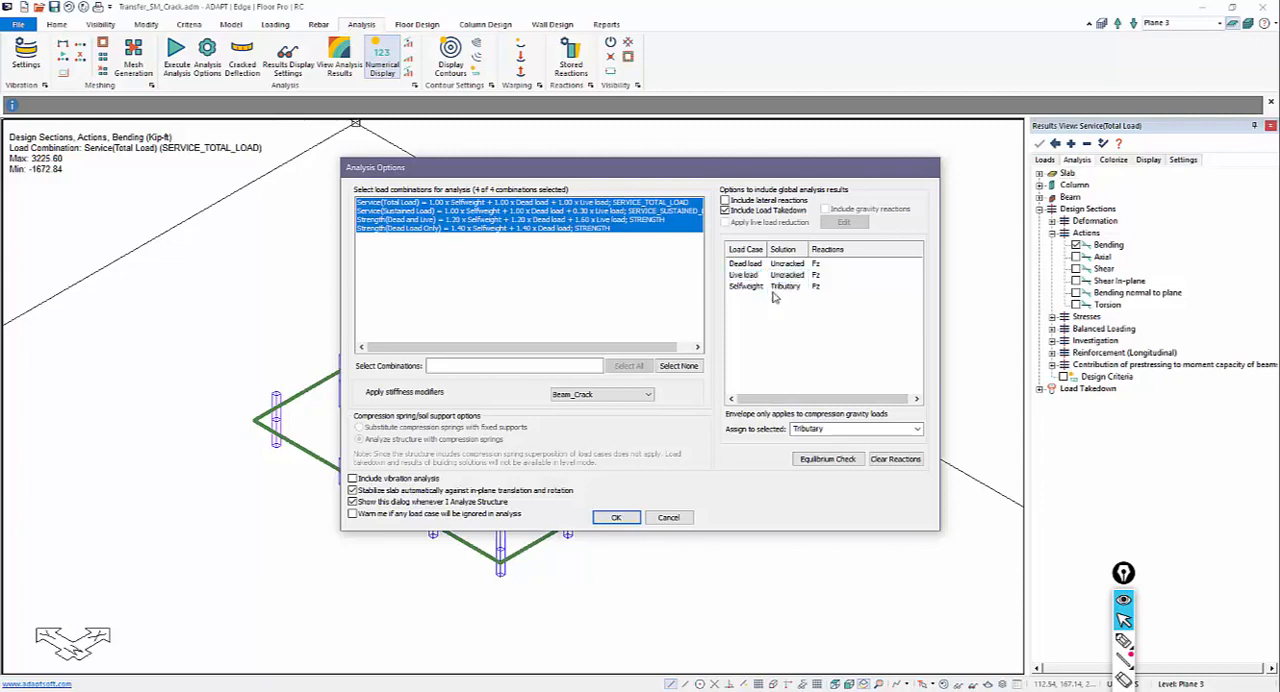
pyautogui.click(745, 287)
pyautogui.click(785, 286)
pyautogui.click(780, 308)
# Step: Analyze Plane 3 for all four load combinations with the Beam_Crack stiffness modifiers and save the solution
pyautogui.click(612, 517)
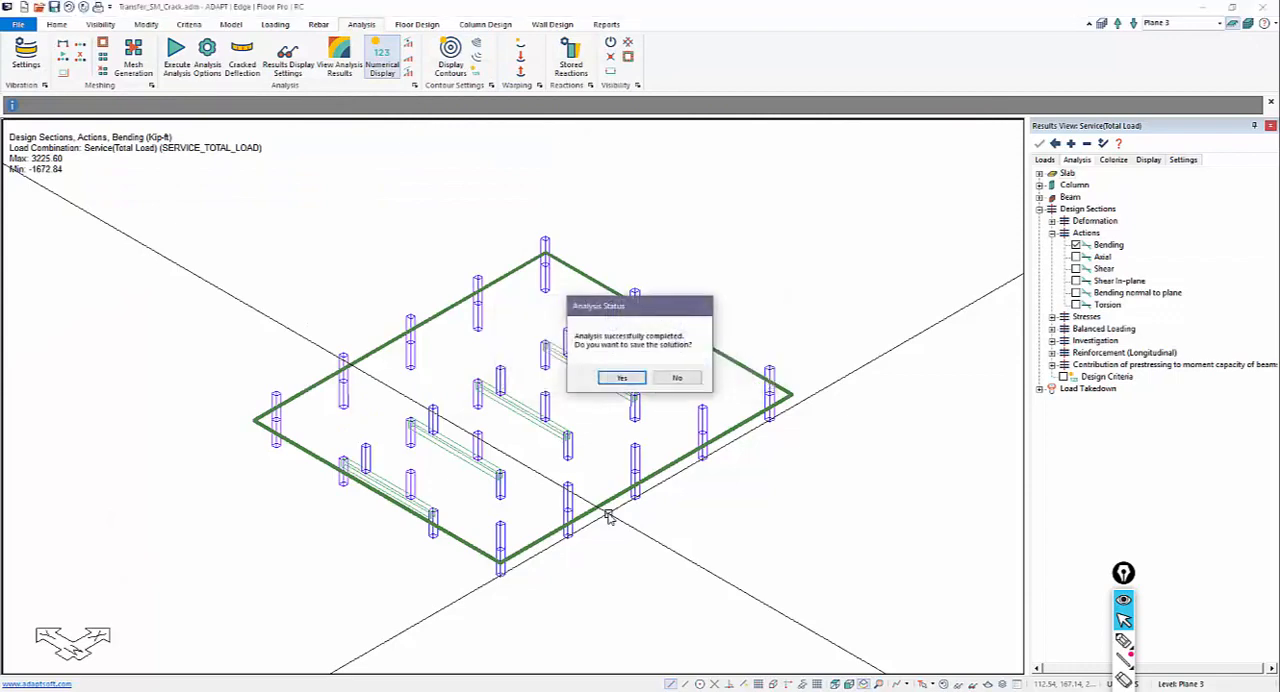
pyautogui.click(621, 377)
pyautogui.moveTo(592, 429); pyautogui.dragTo(671, 434, button='middle')
pyautogui.scroll(2, 663, 477)
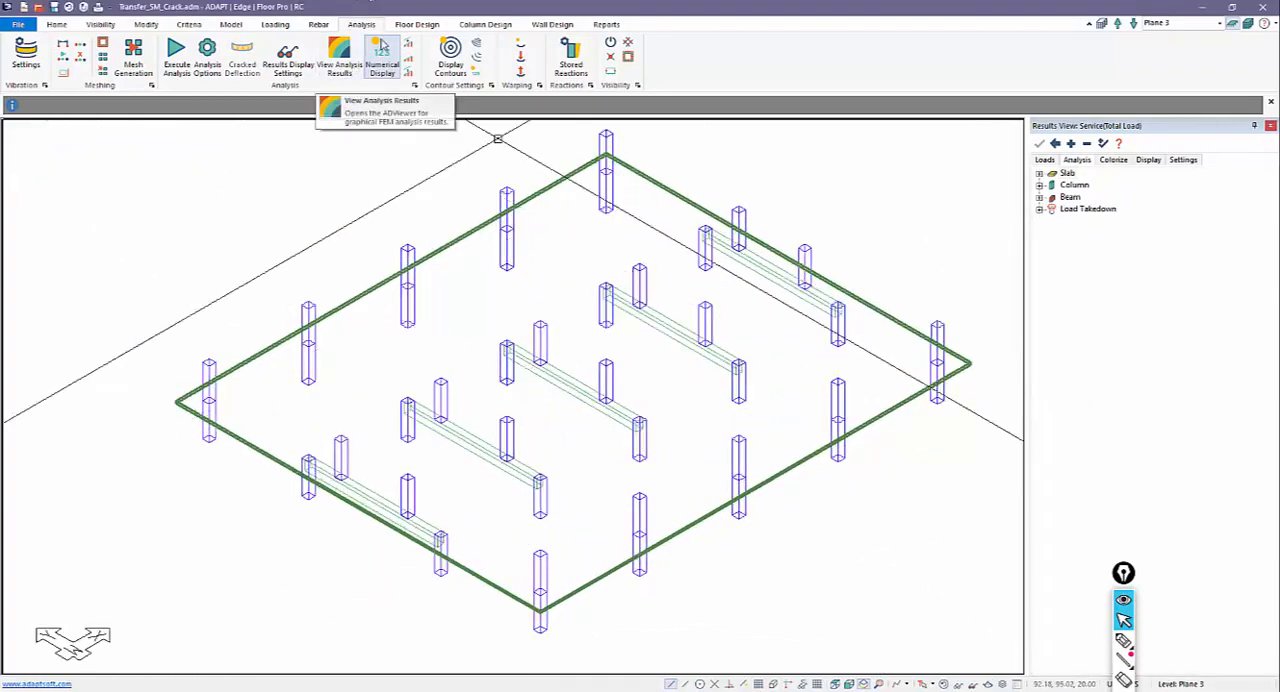
# Step: Design the Plane 3 sections from the new analysis and save the design results
pyautogui.click(417, 24)
pyautogui.click(410, 56)
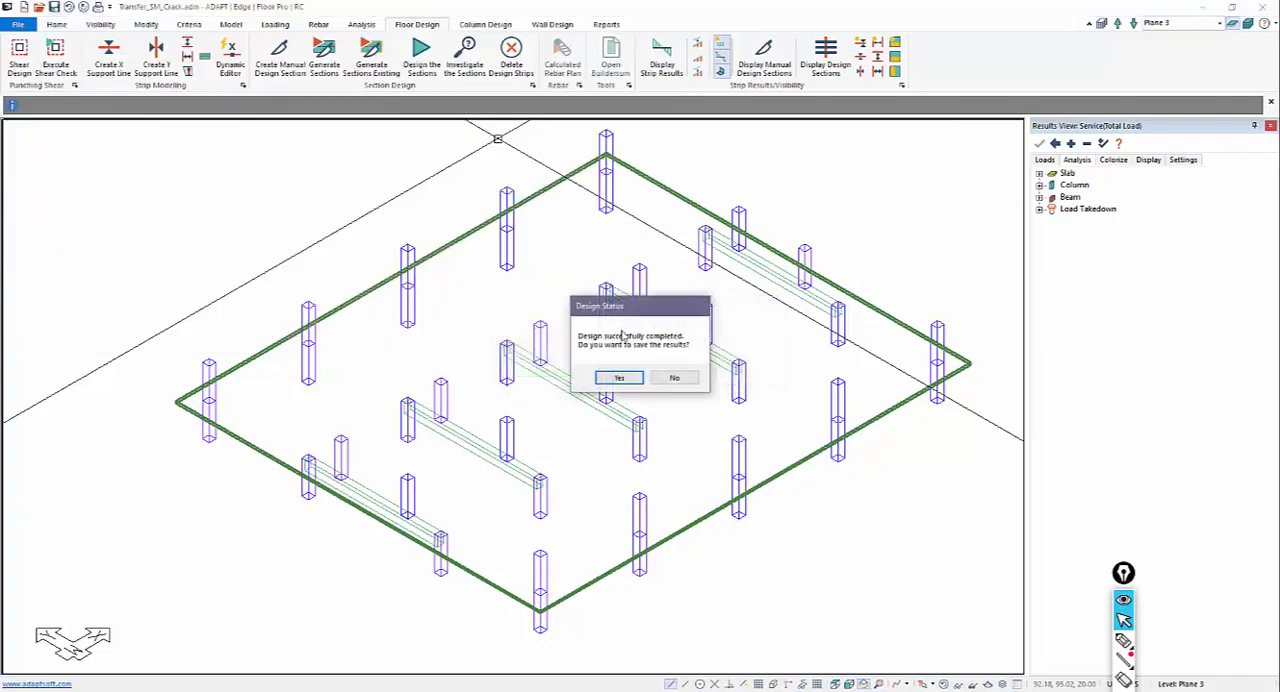
pyautogui.click(619, 378)
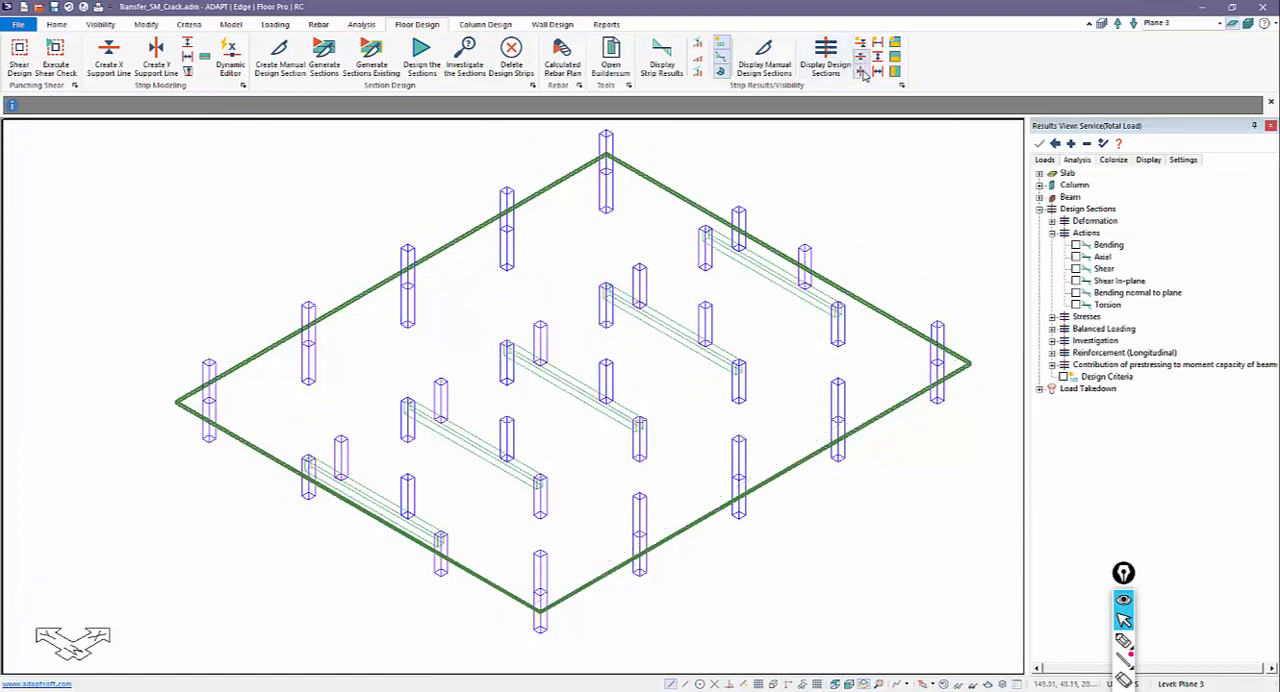
# Step: Display the design sections with their bending actions for Service(Total Load) and generate the calculated rebar plan for Plane 3
pyautogui.click(825, 55)
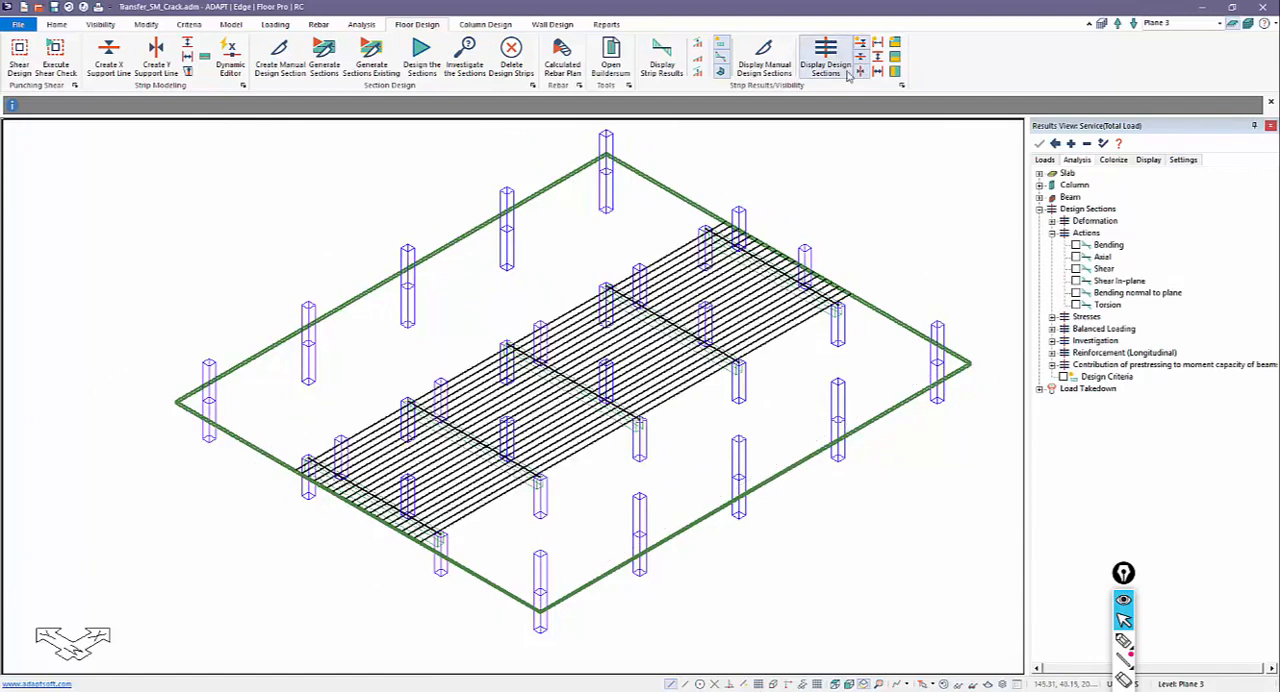
pyautogui.click(1076, 245)
pyautogui.scroll(5, 299, 460)
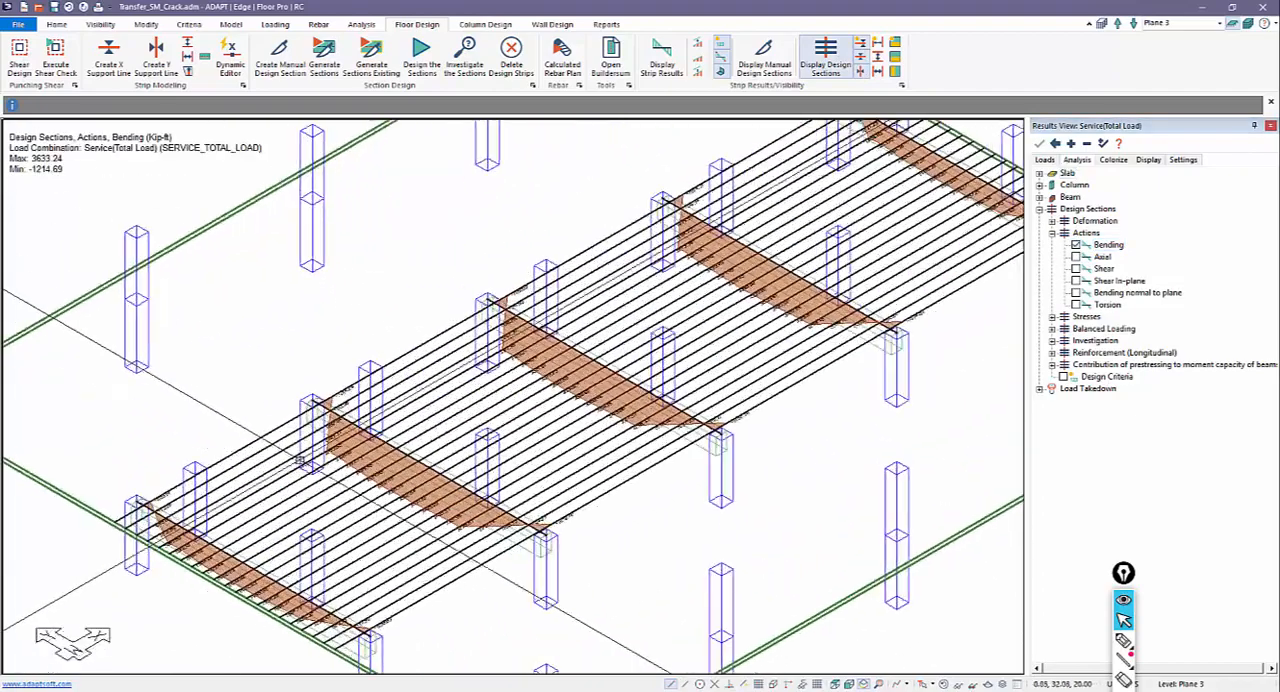
pyautogui.scroll(4, 325, 468)
pyautogui.scroll(-2, 335, 505)
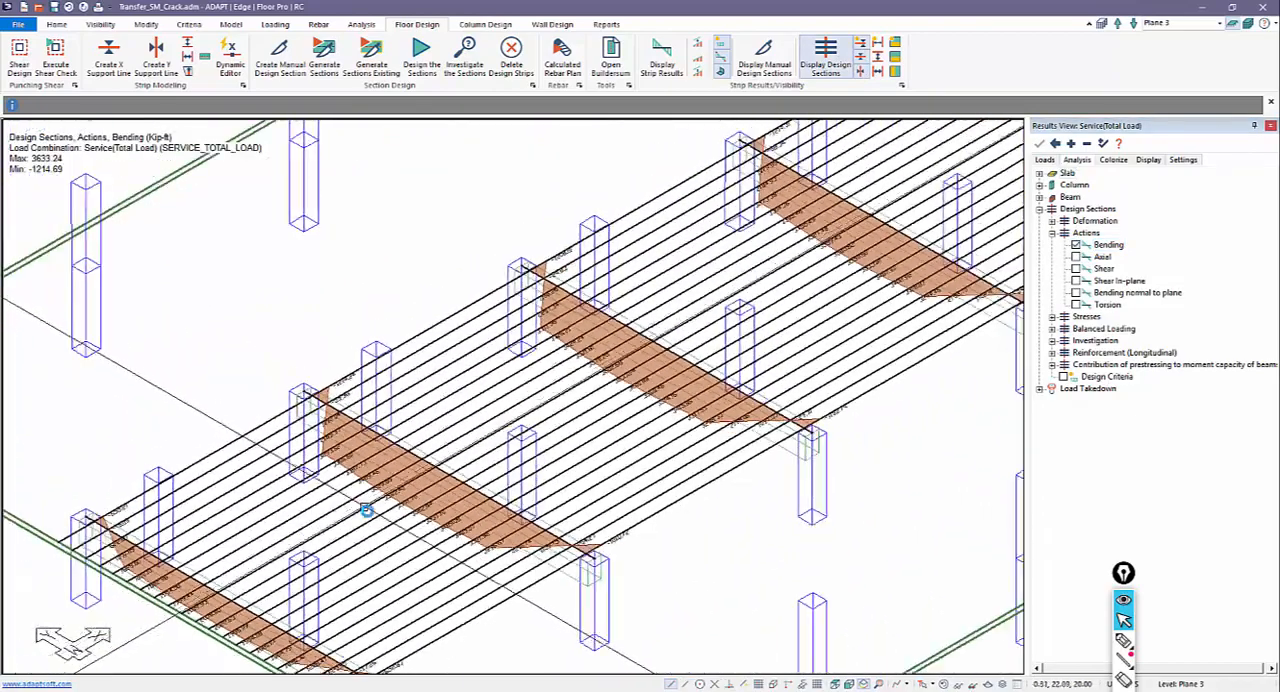
pyautogui.scroll(-4, 366, 510)
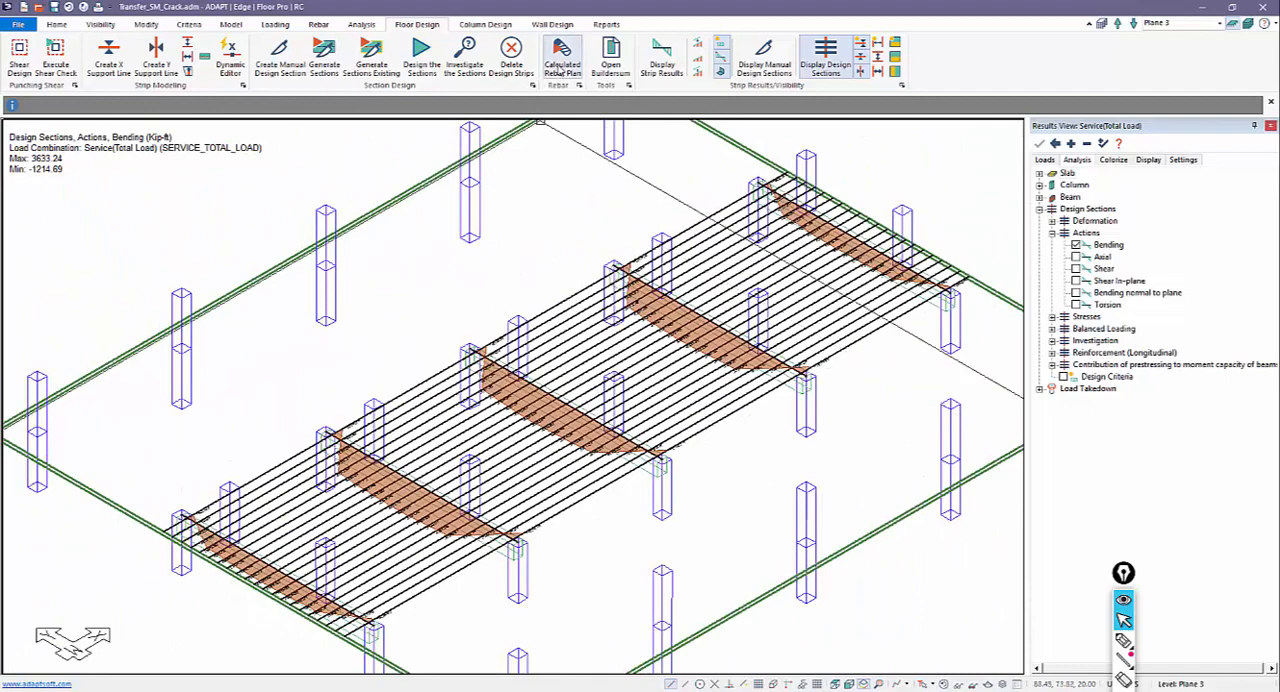
pyautogui.click(561, 68)
pyautogui.click(603, 436)
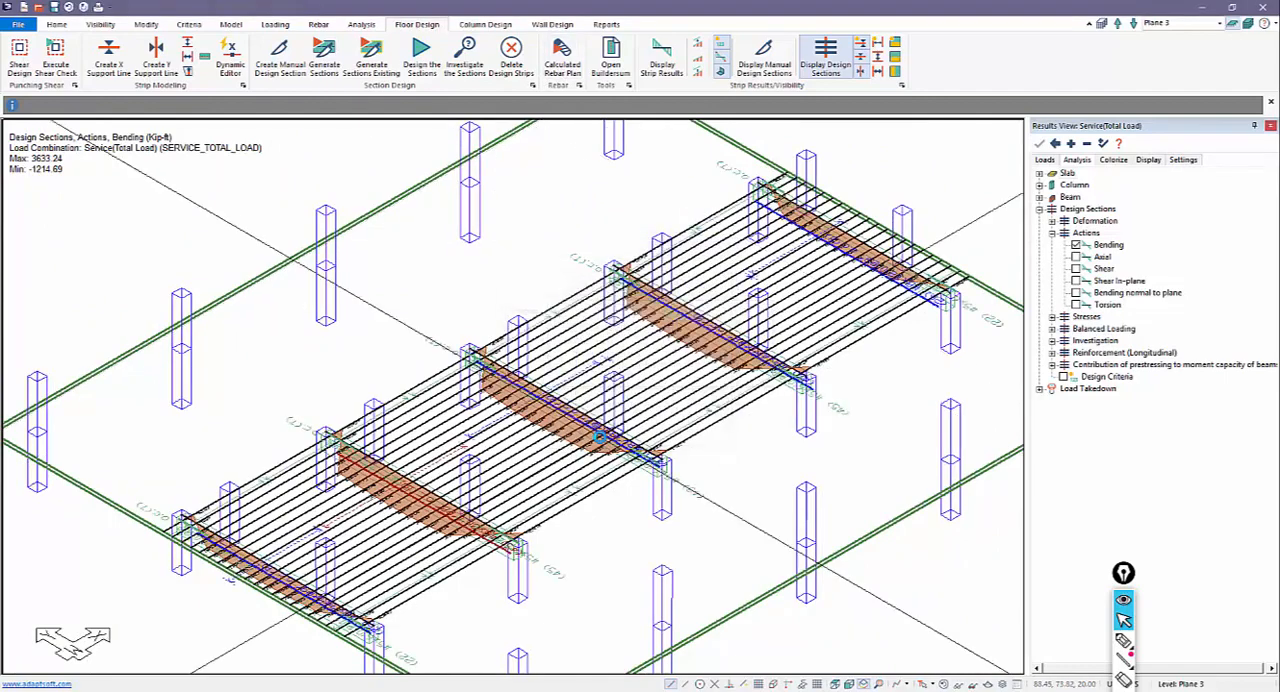